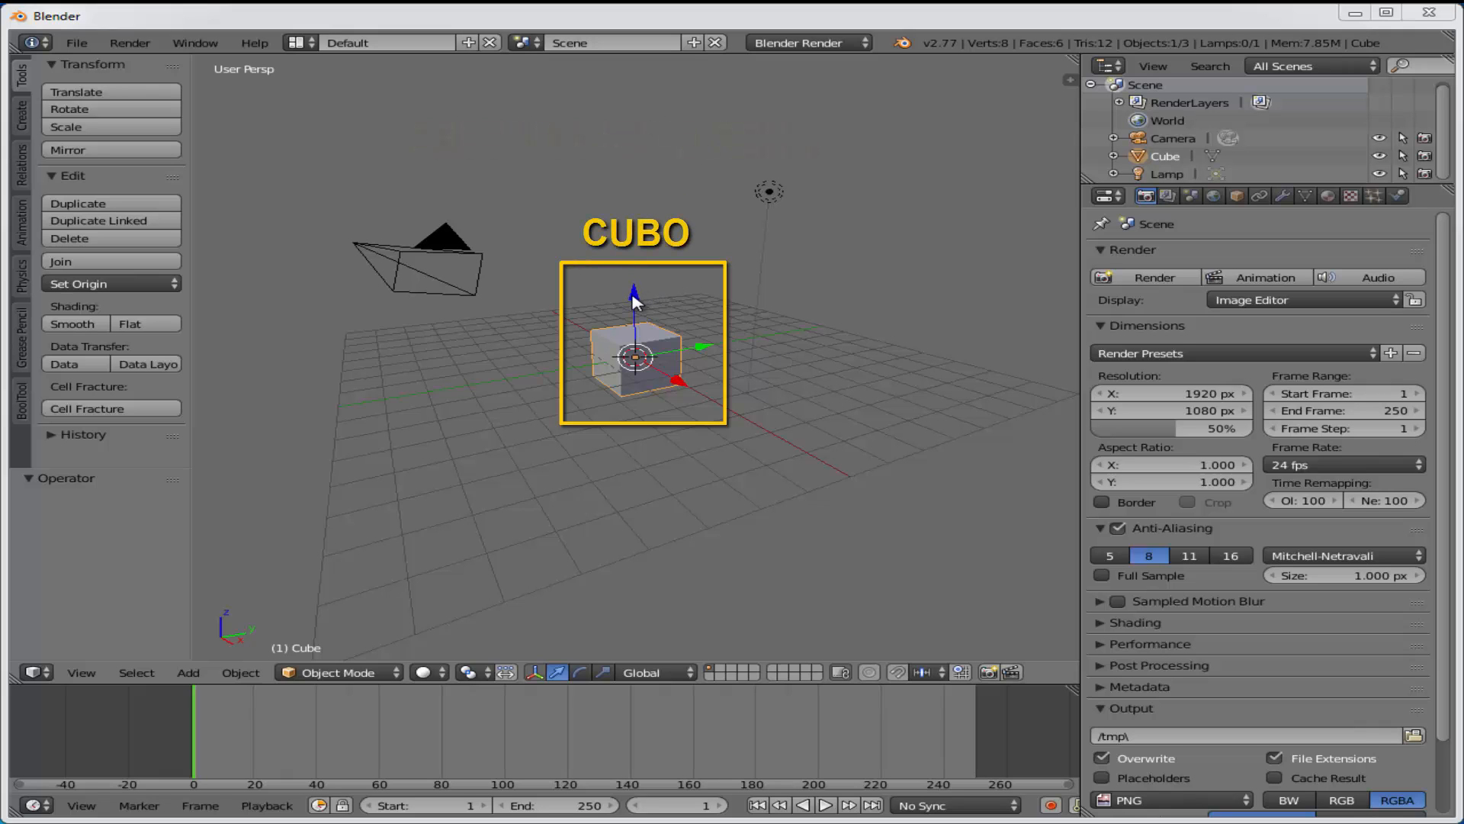
Raise the cube about 5 units along the Z axis, above the grid floor
{"action": "left_click_drag", "start_coordinate": [636, 295], "coordinate": [667, 174]}
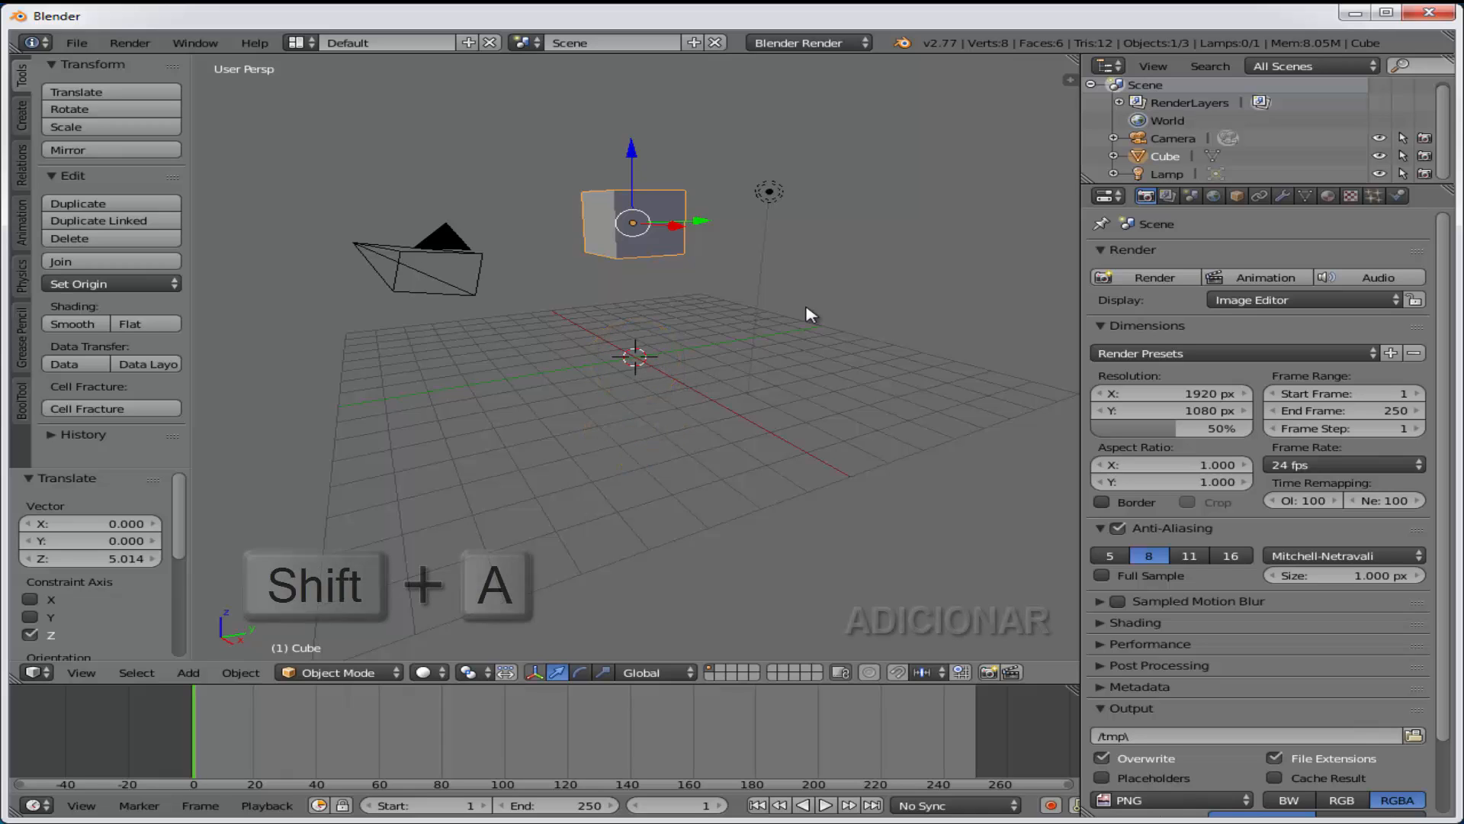
Add a plane mesh at the origin and scale it up uniformly by about 7.14
{"action": "key", "text": "shift+a"}
{"action": "mouse_move", "coordinate": [808, 309]}
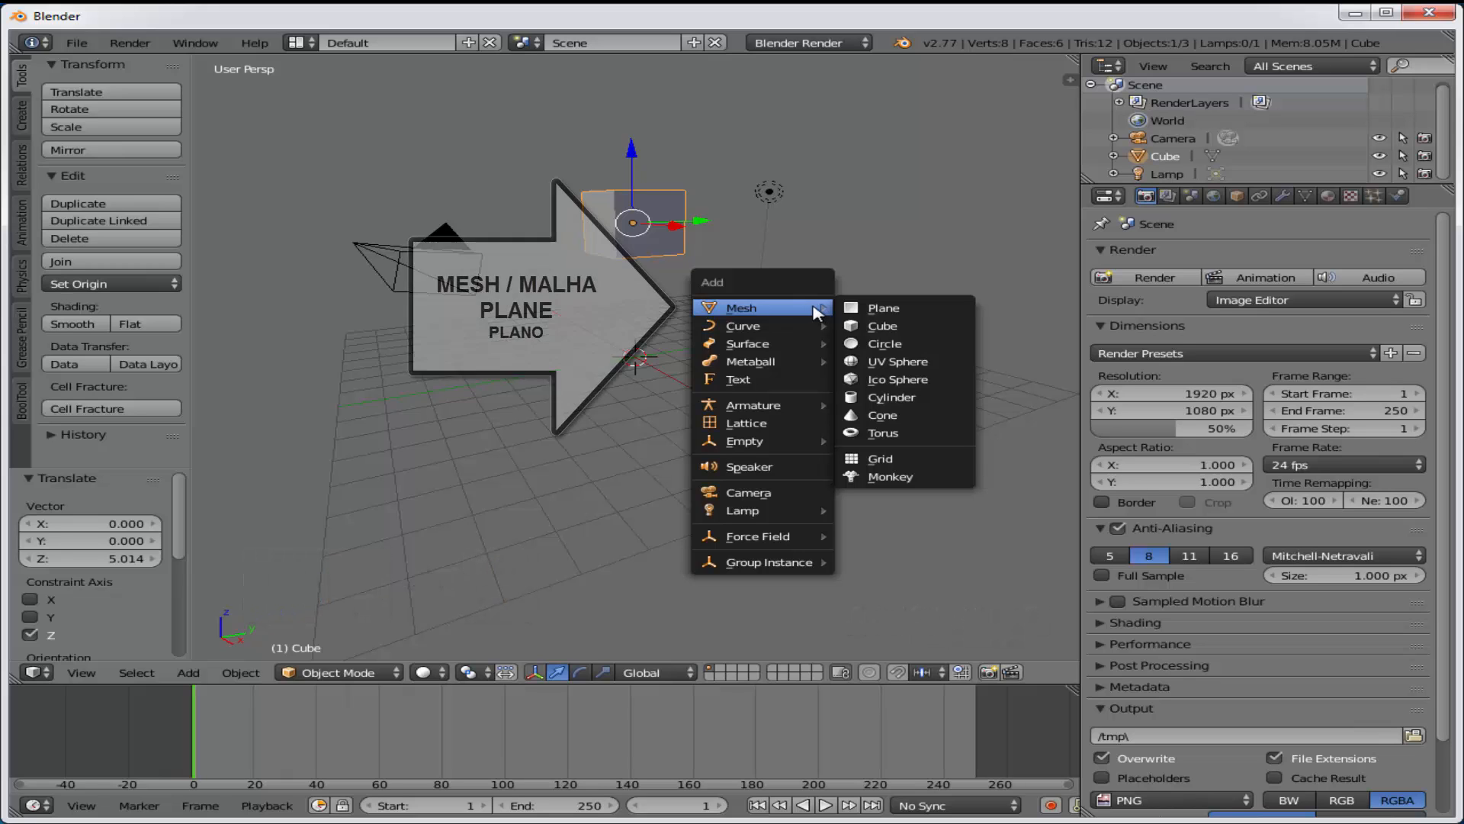
{"action": "left_click", "coordinate": [908, 311]}
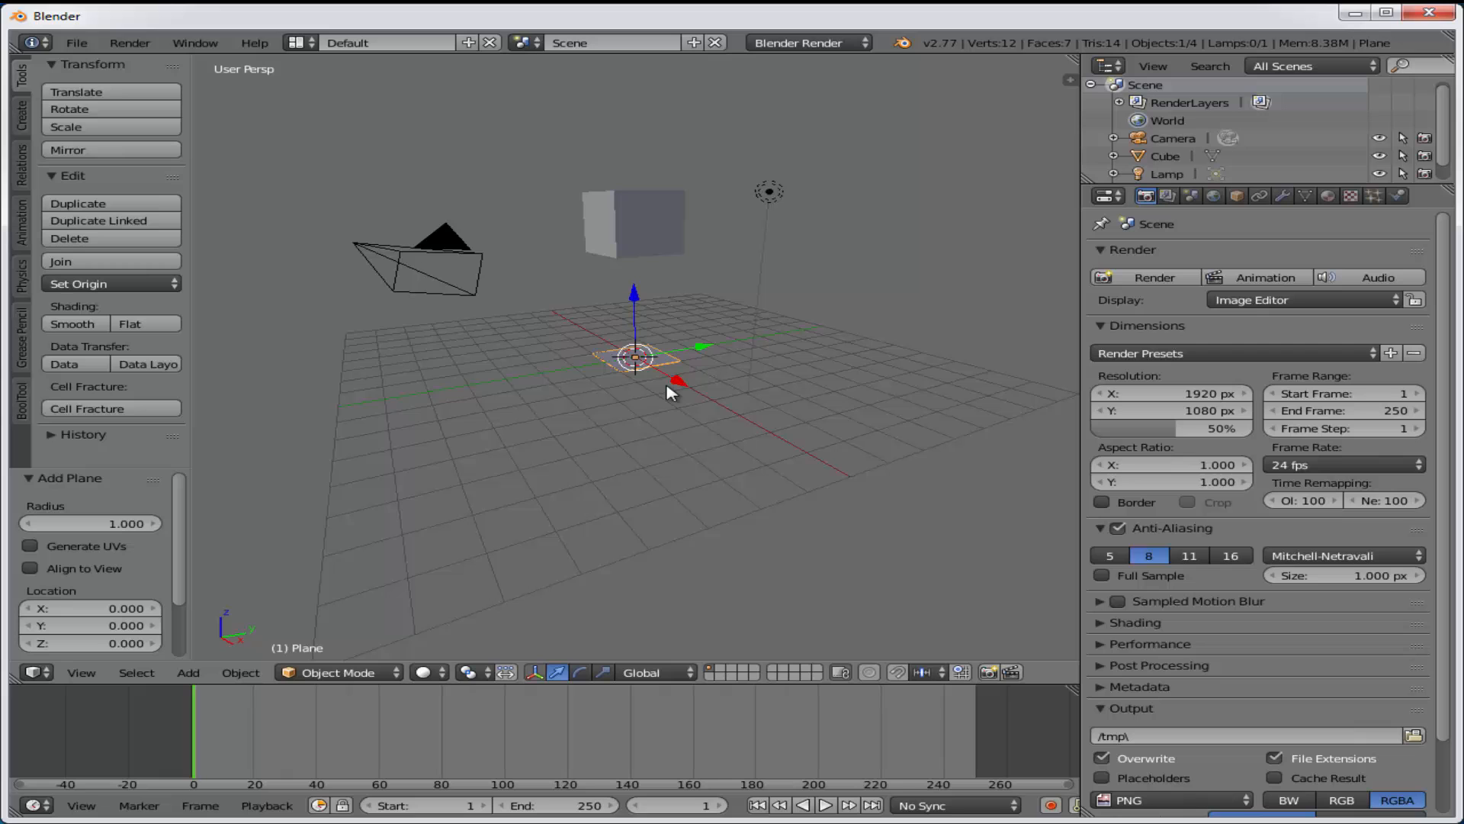
{"action": "key", "text": "s"}
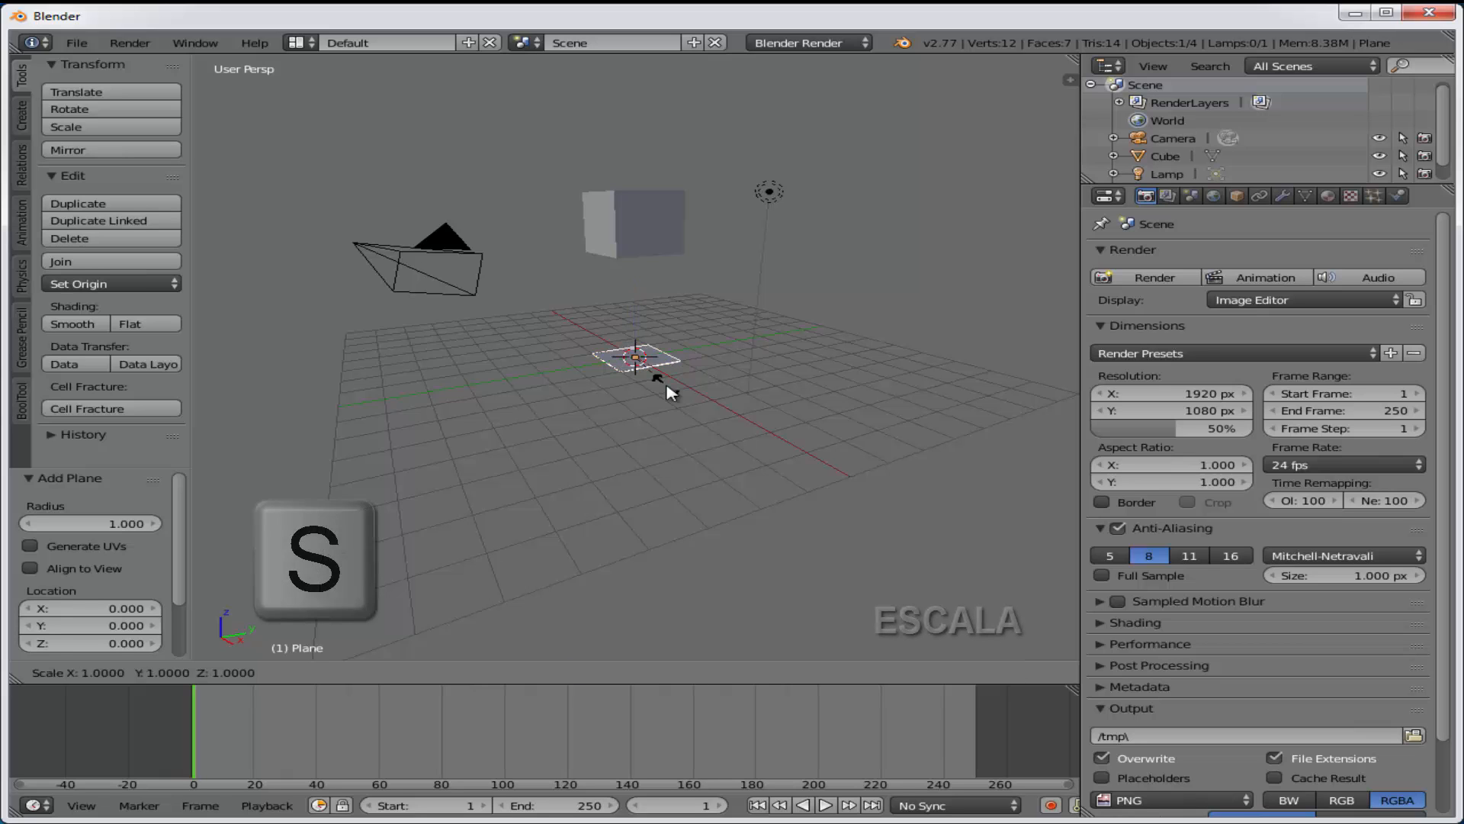
{"action": "left_click", "coordinate": [946, 473]}
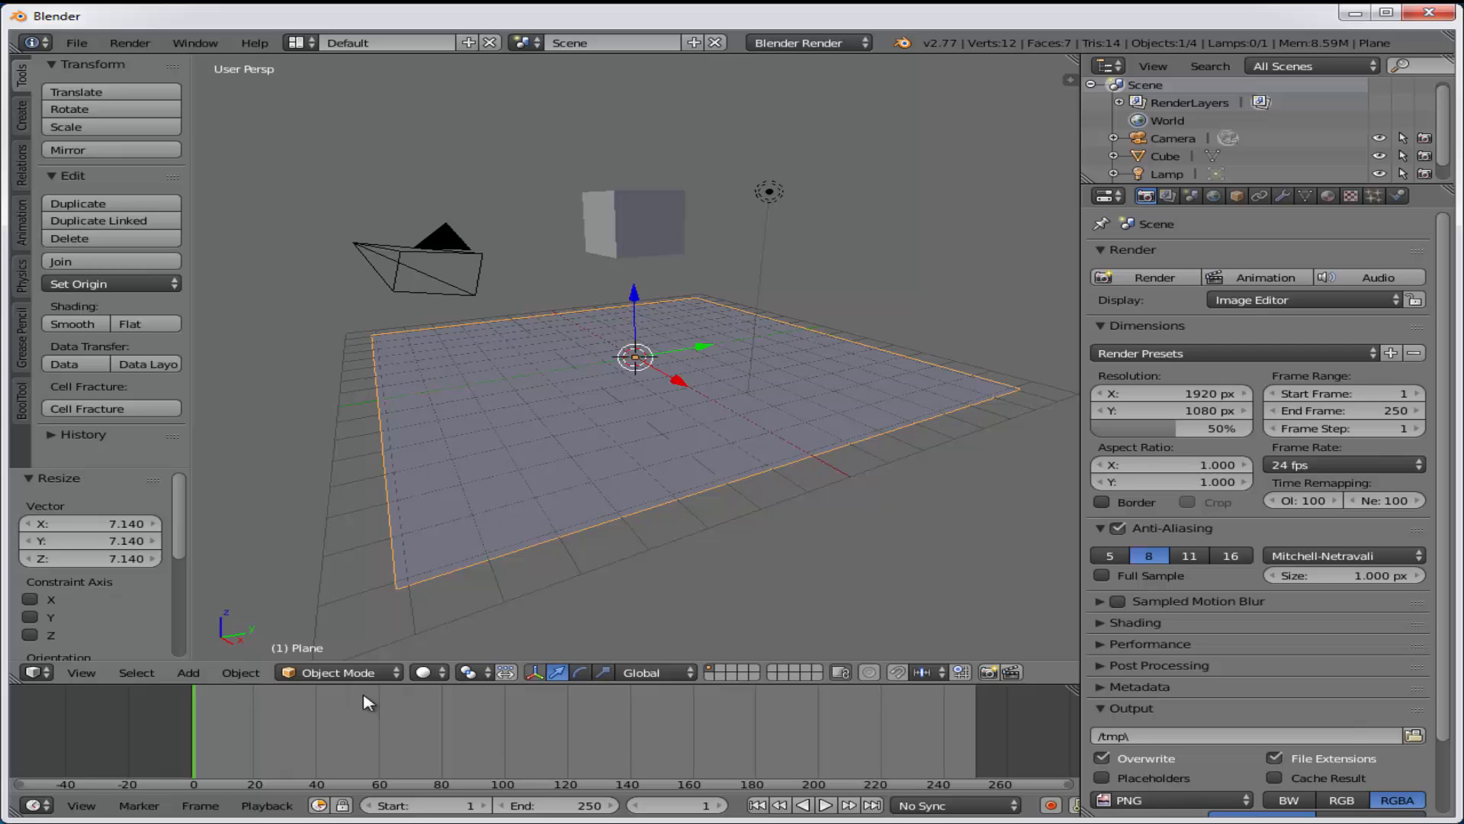
Subdivide the plane with 10 cuts in Edit Mode and return to Object Mode
{"action": "left_click", "coordinate": [366, 673]}
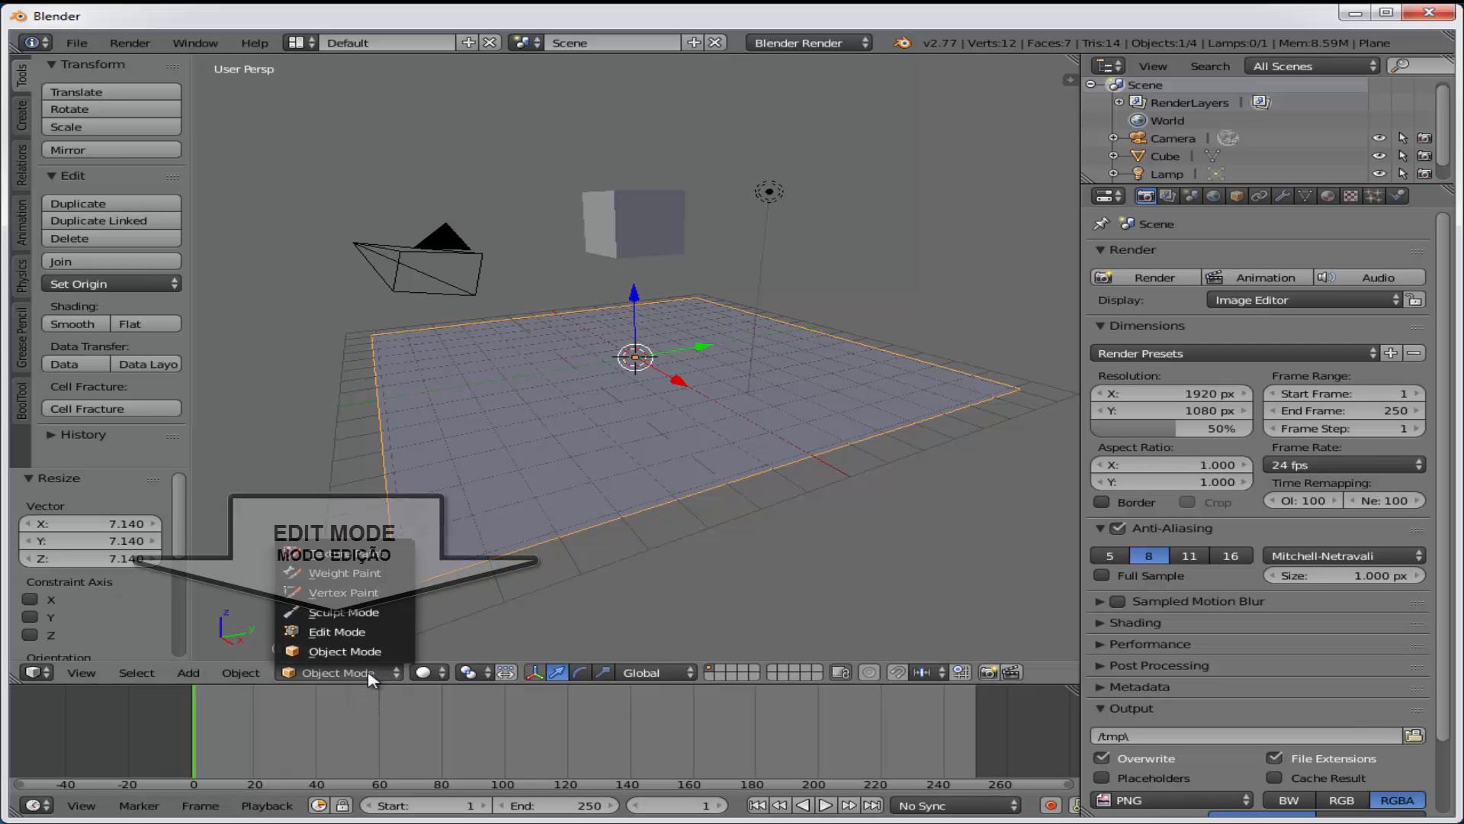
{"action": "left_click", "coordinate": [339, 632]}
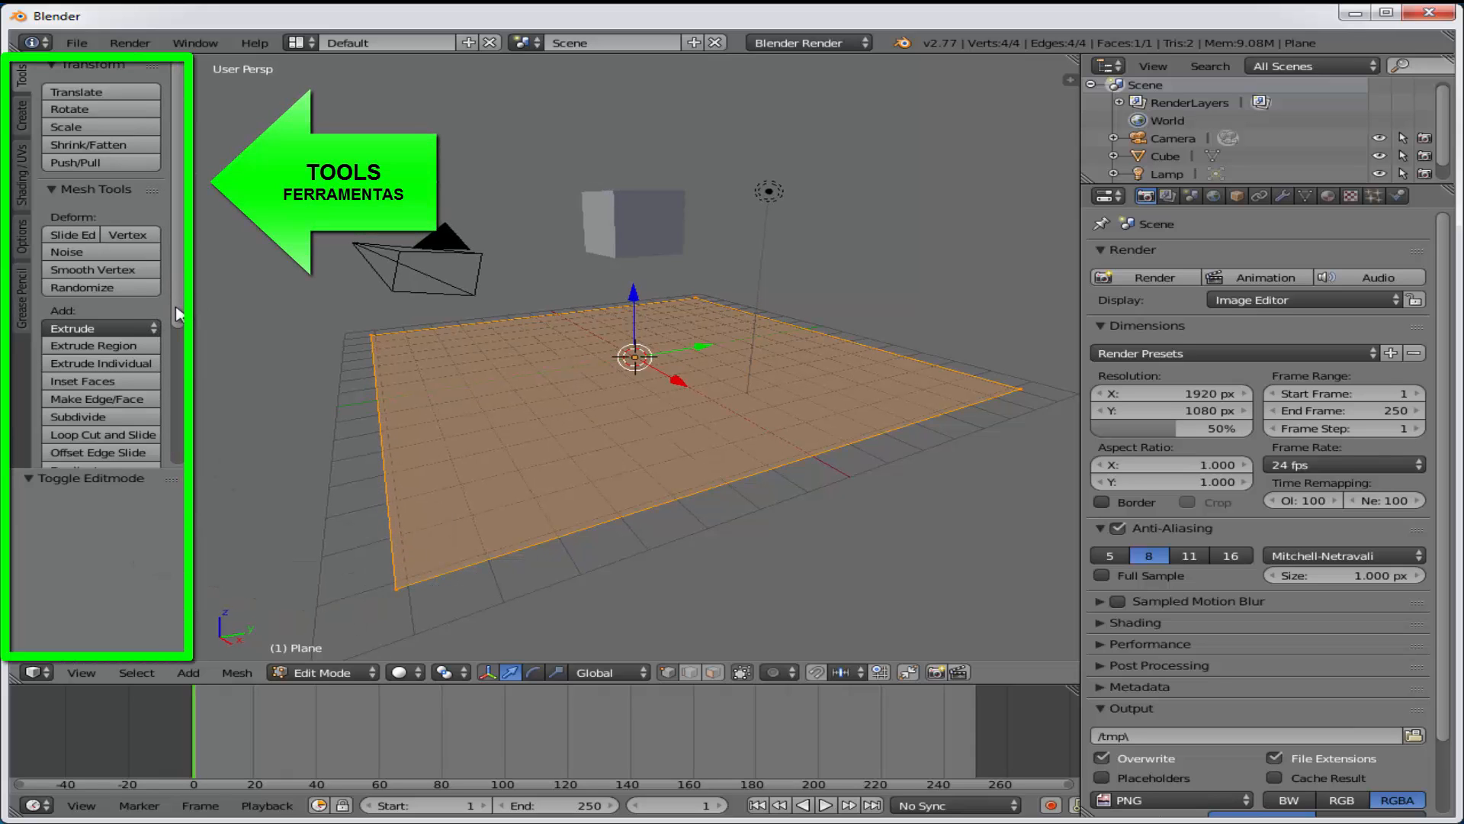
{"action": "left_click_drag", "start_coordinate": [179, 309], "coordinate": [177, 421]}
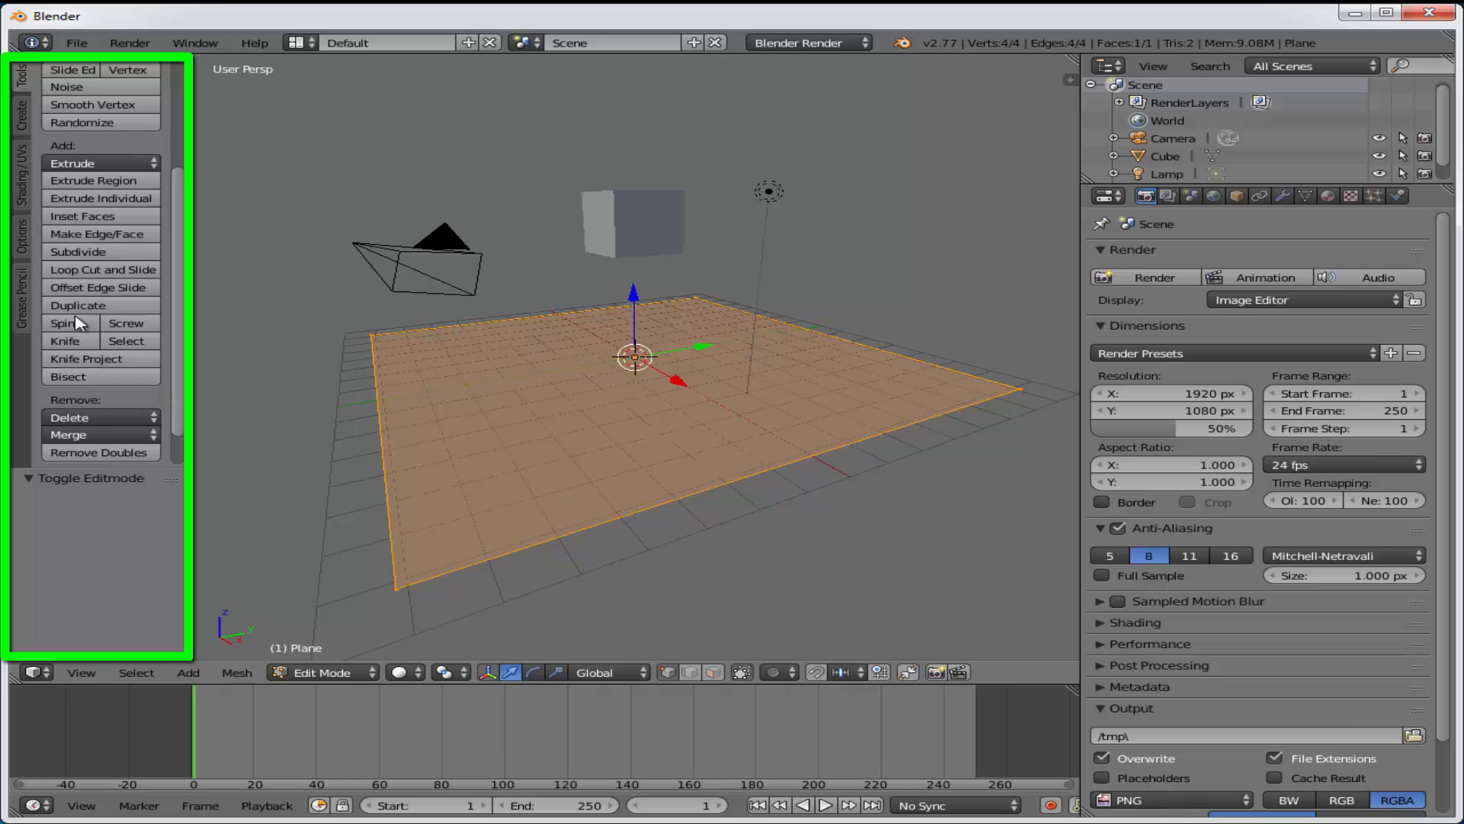
{"action": "left_click", "coordinate": [93, 255]}
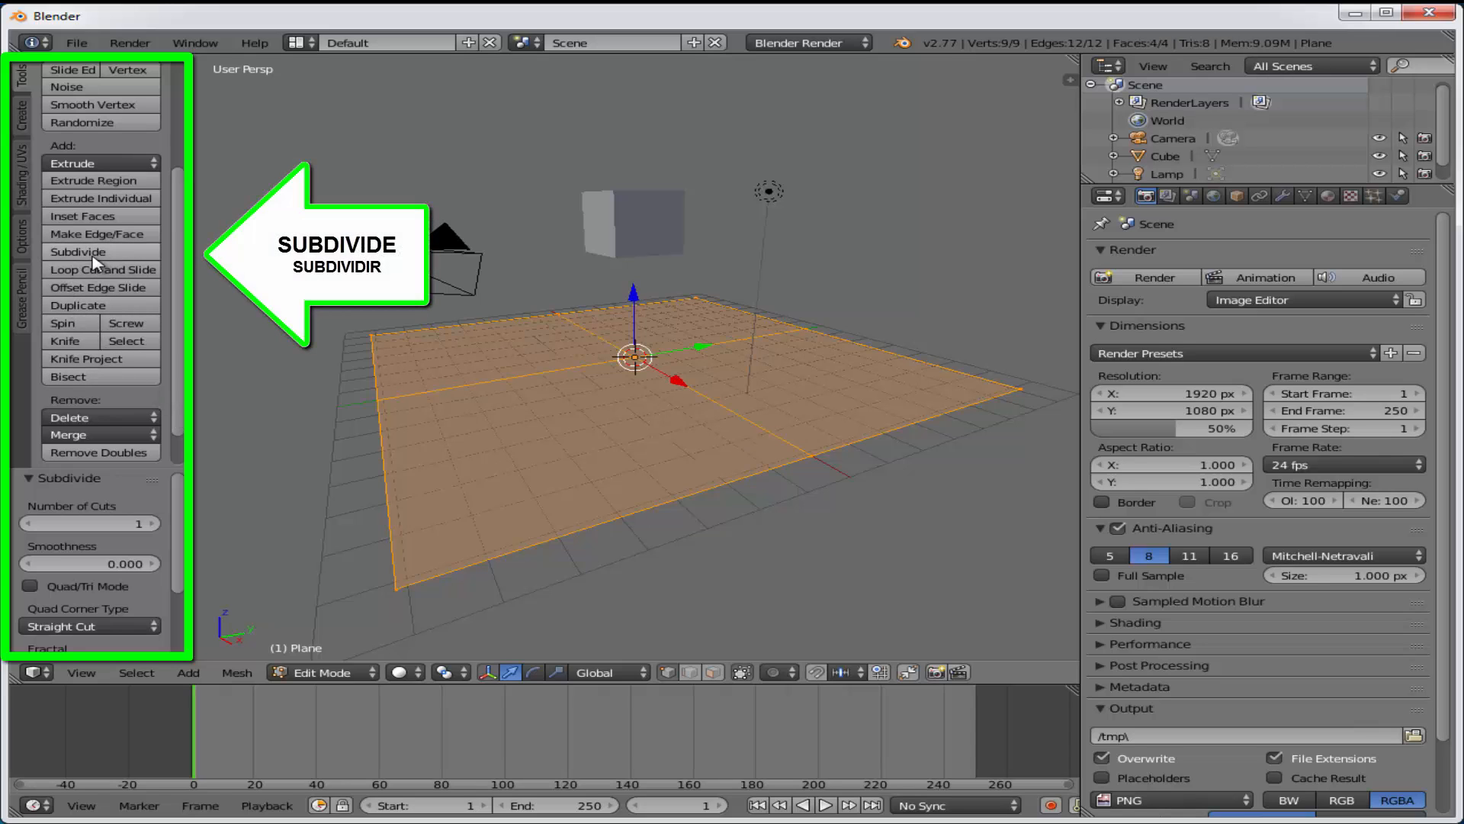
{"action": "left_click", "coordinate": [61, 522]}
{"action": "type", "text": "10"}
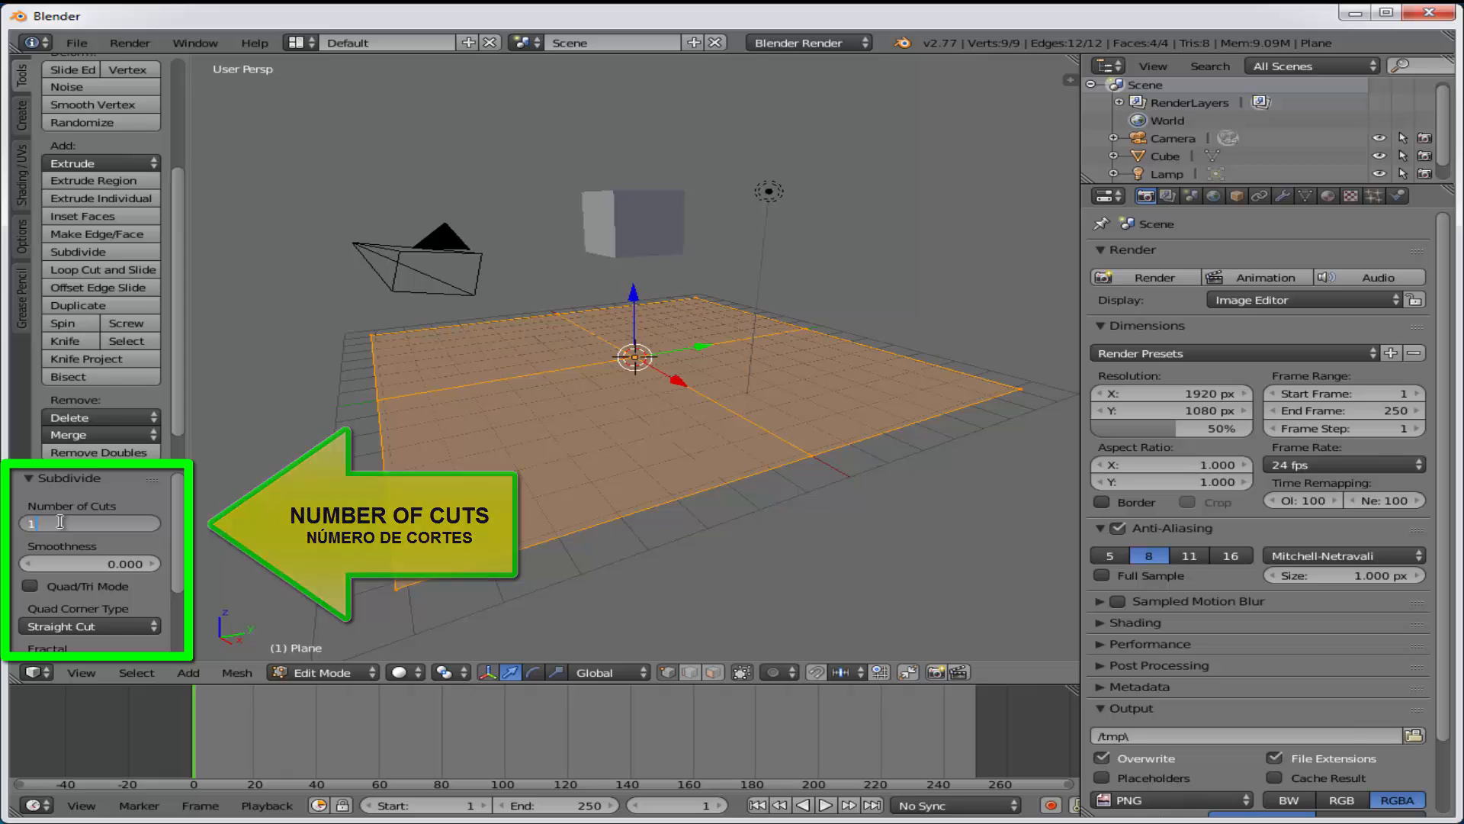
{"action": "key", "text": "Return"}
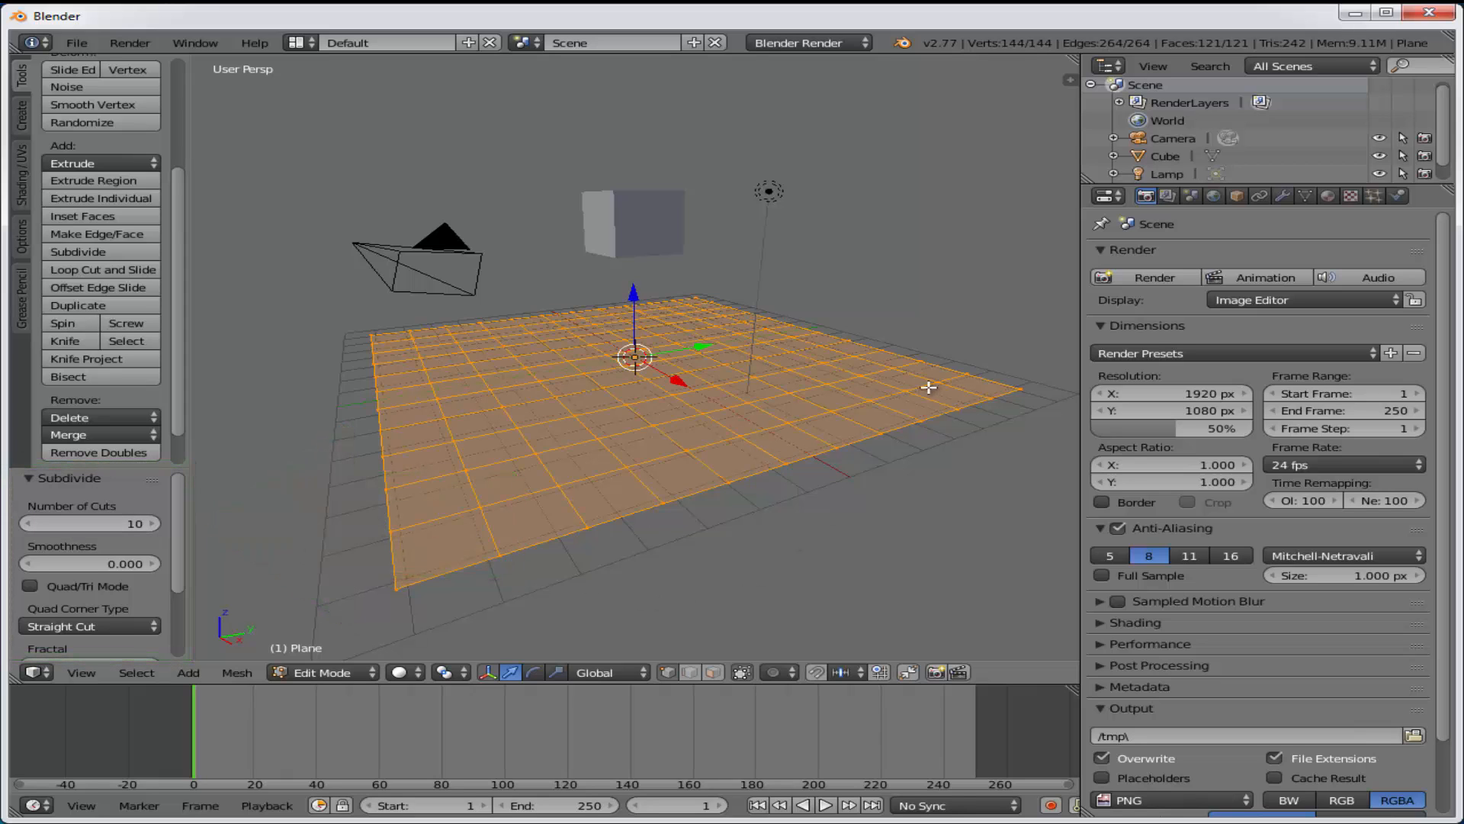
{"action": "left_click", "coordinate": [322, 672]}
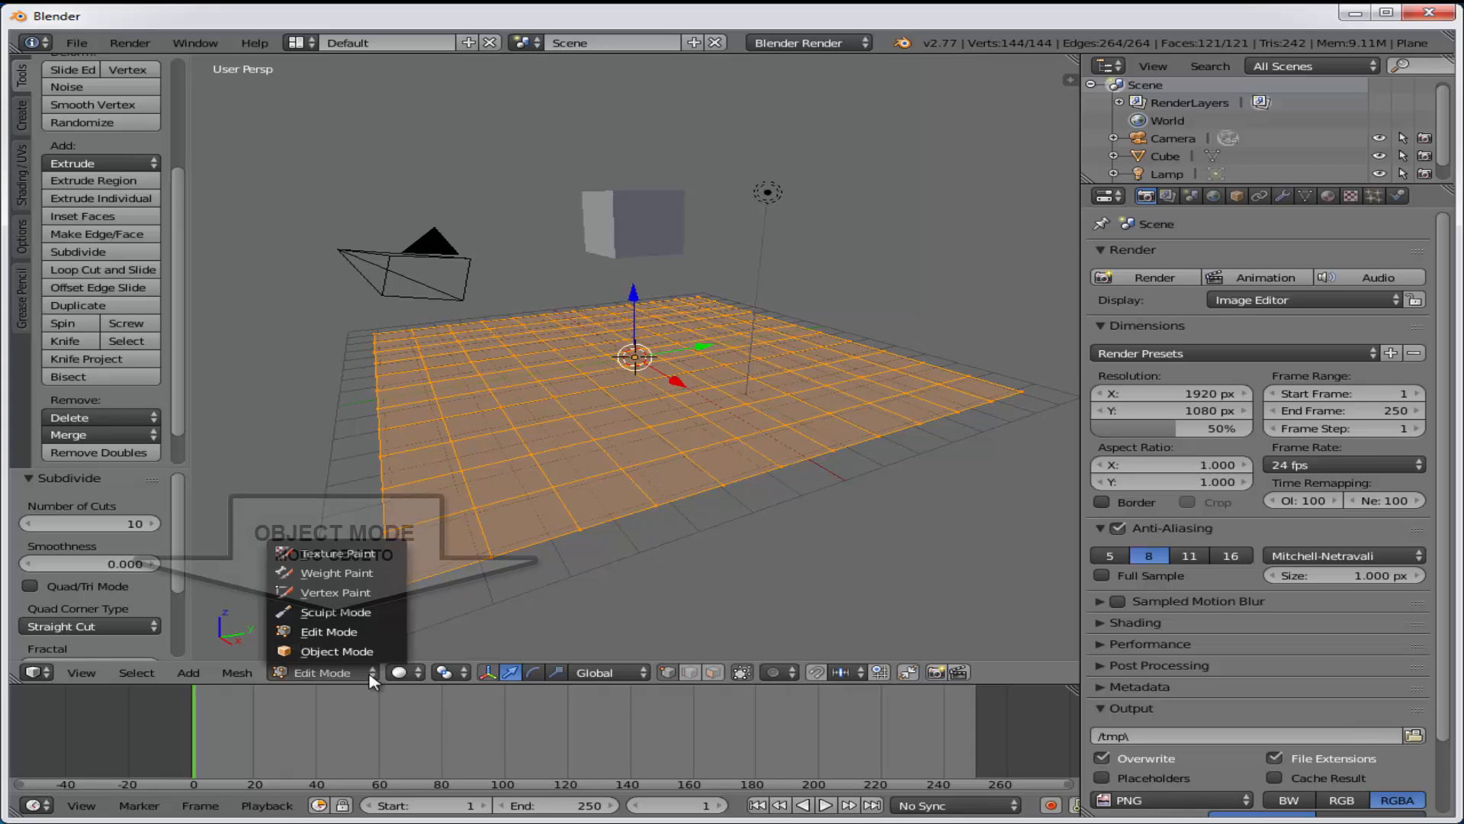
{"action": "left_click", "coordinate": [337, 653]}
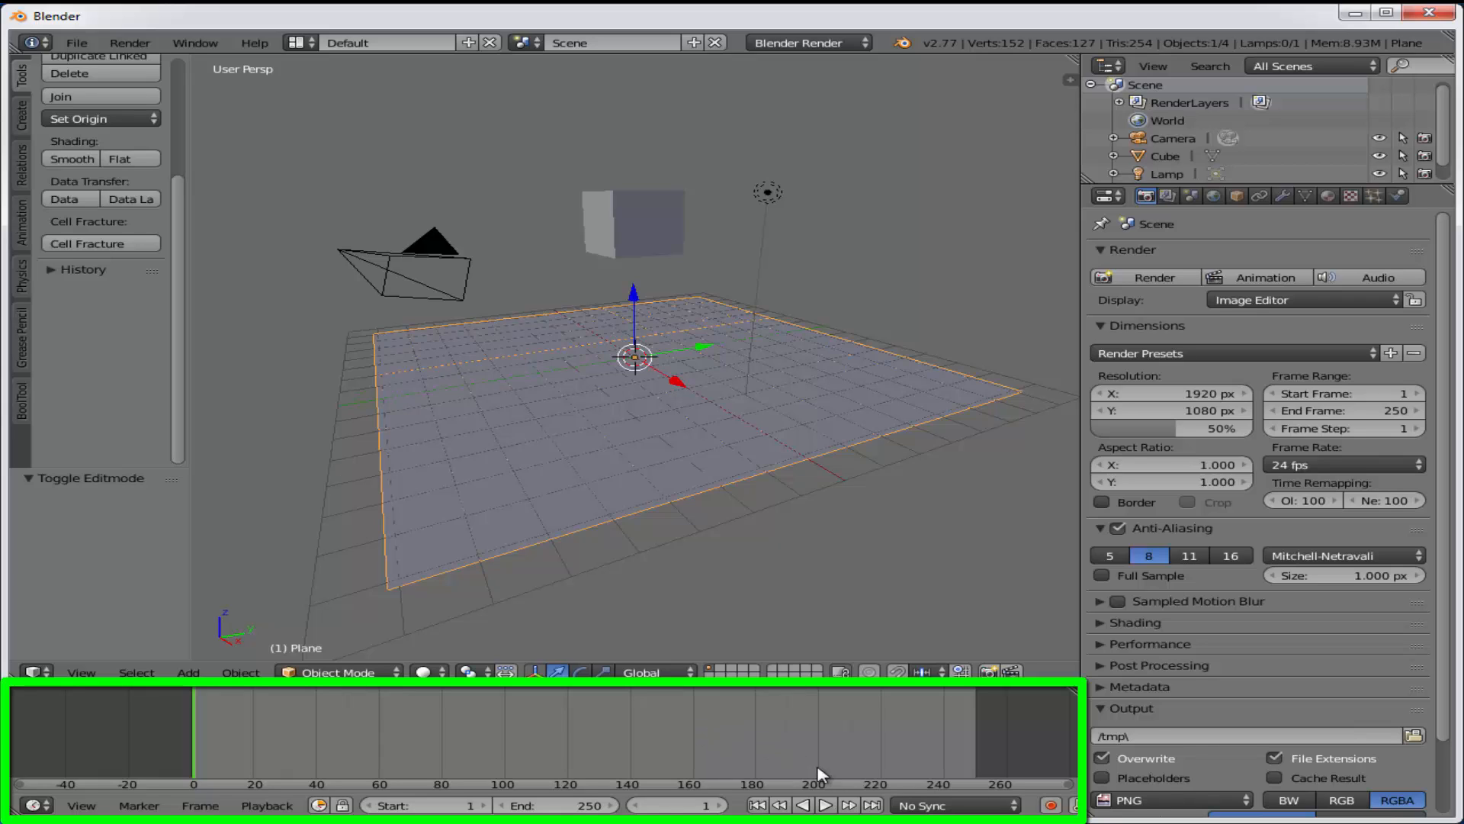
Play the timeline animation briefly, pause it and return to the first frame
{"action": "left_click", "coordinate": [825, 806]}
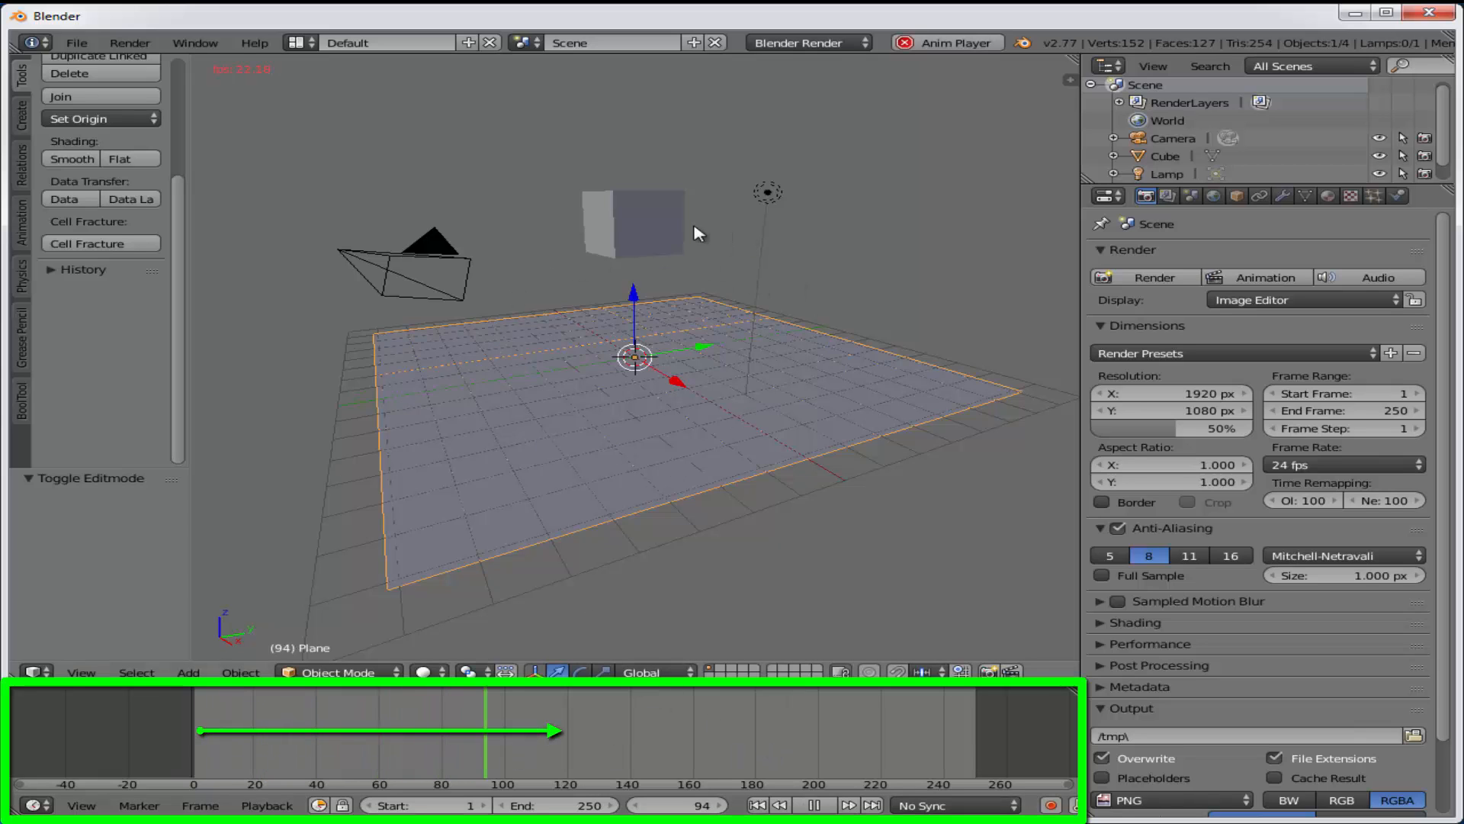
{"action": "left_click", "coordinate": [814, 806]}
{"action": "left_click", "coordinate": [761, 805]}
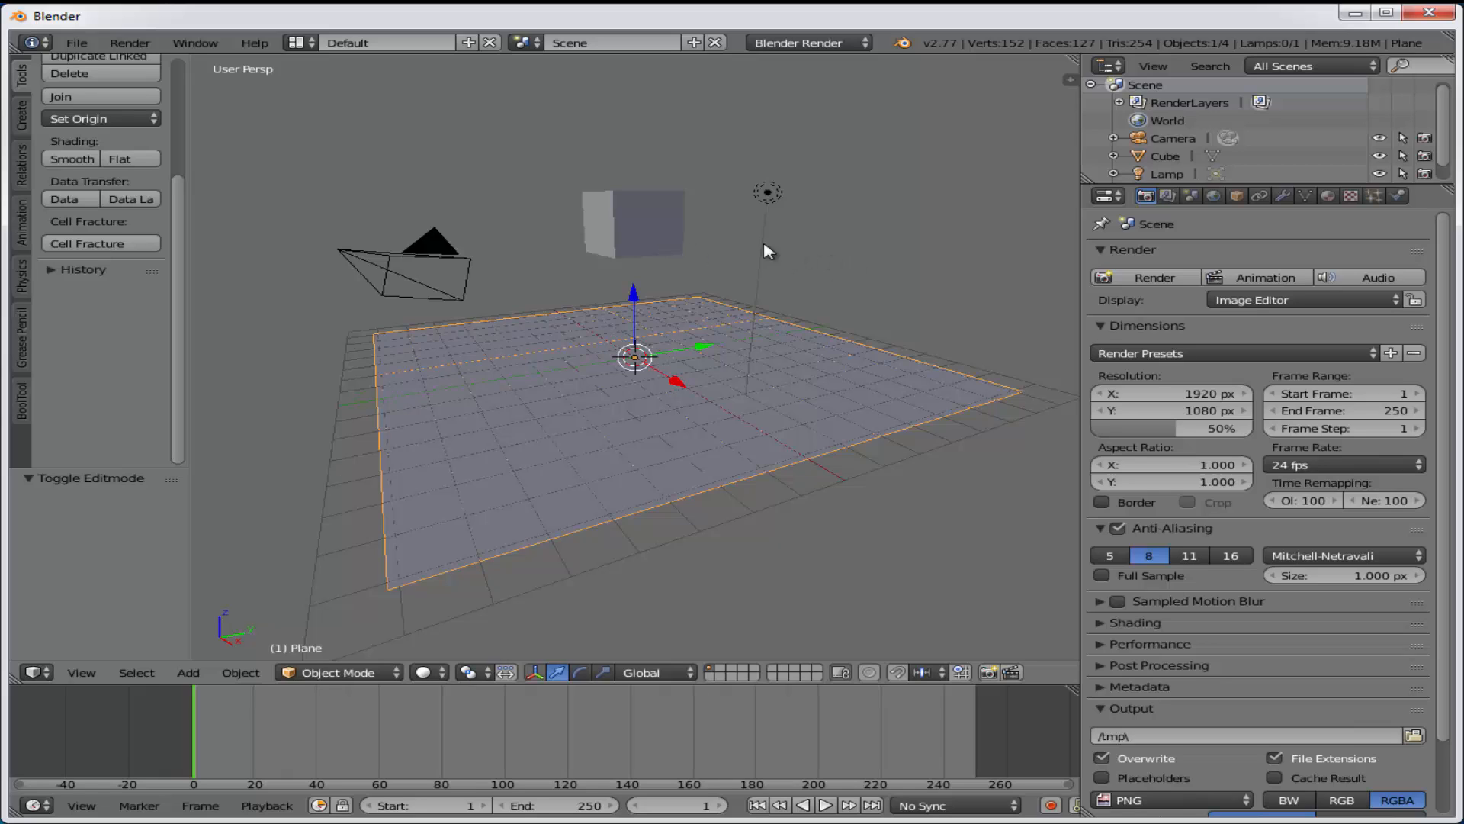
Add a particle system to the cube and name it "particulas"
{"action": "right_click", "coordinate": [669, 236]}
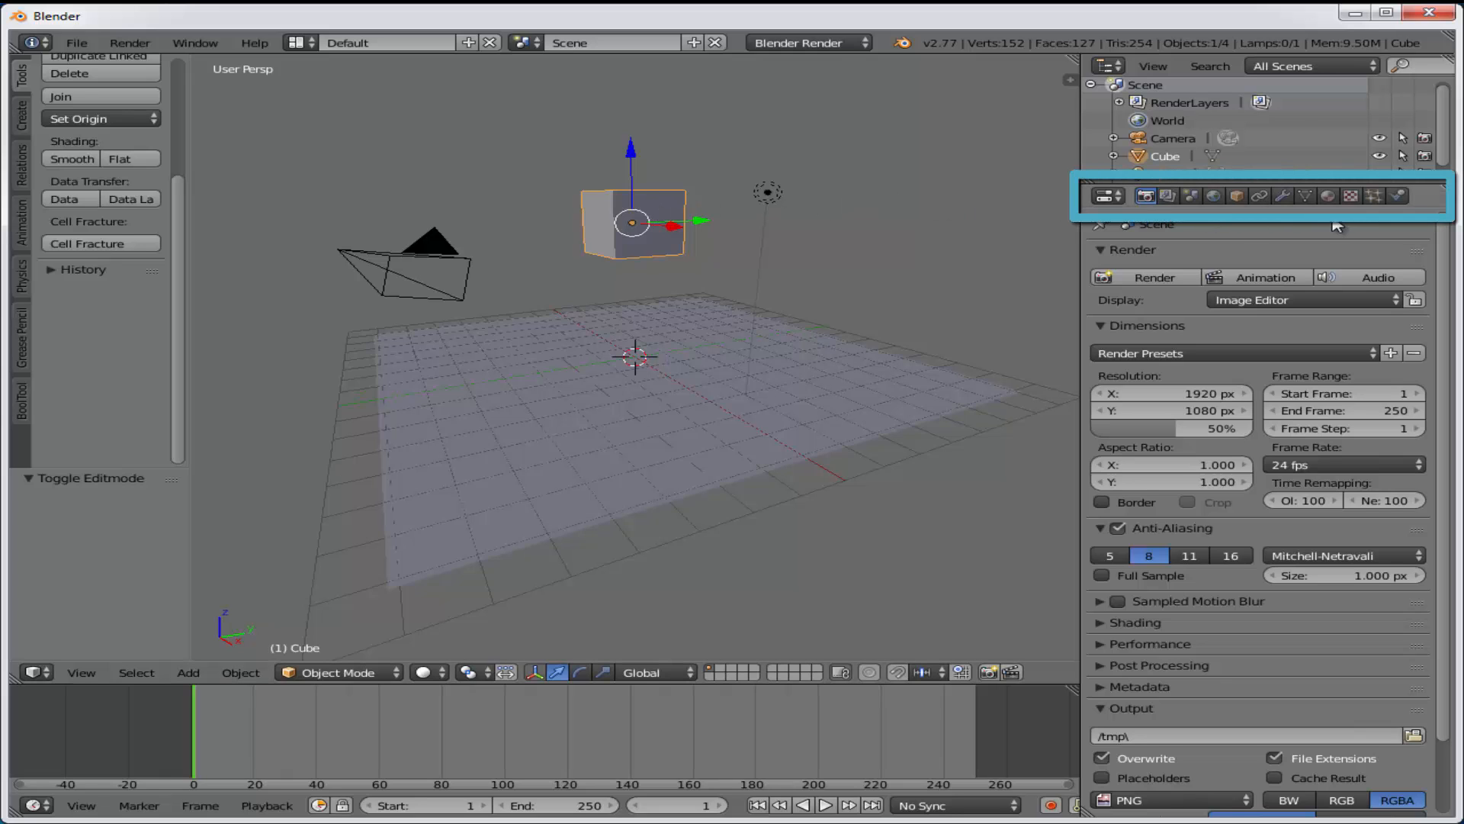
{"action": "left_click", "coordinate": [1374, 196]}
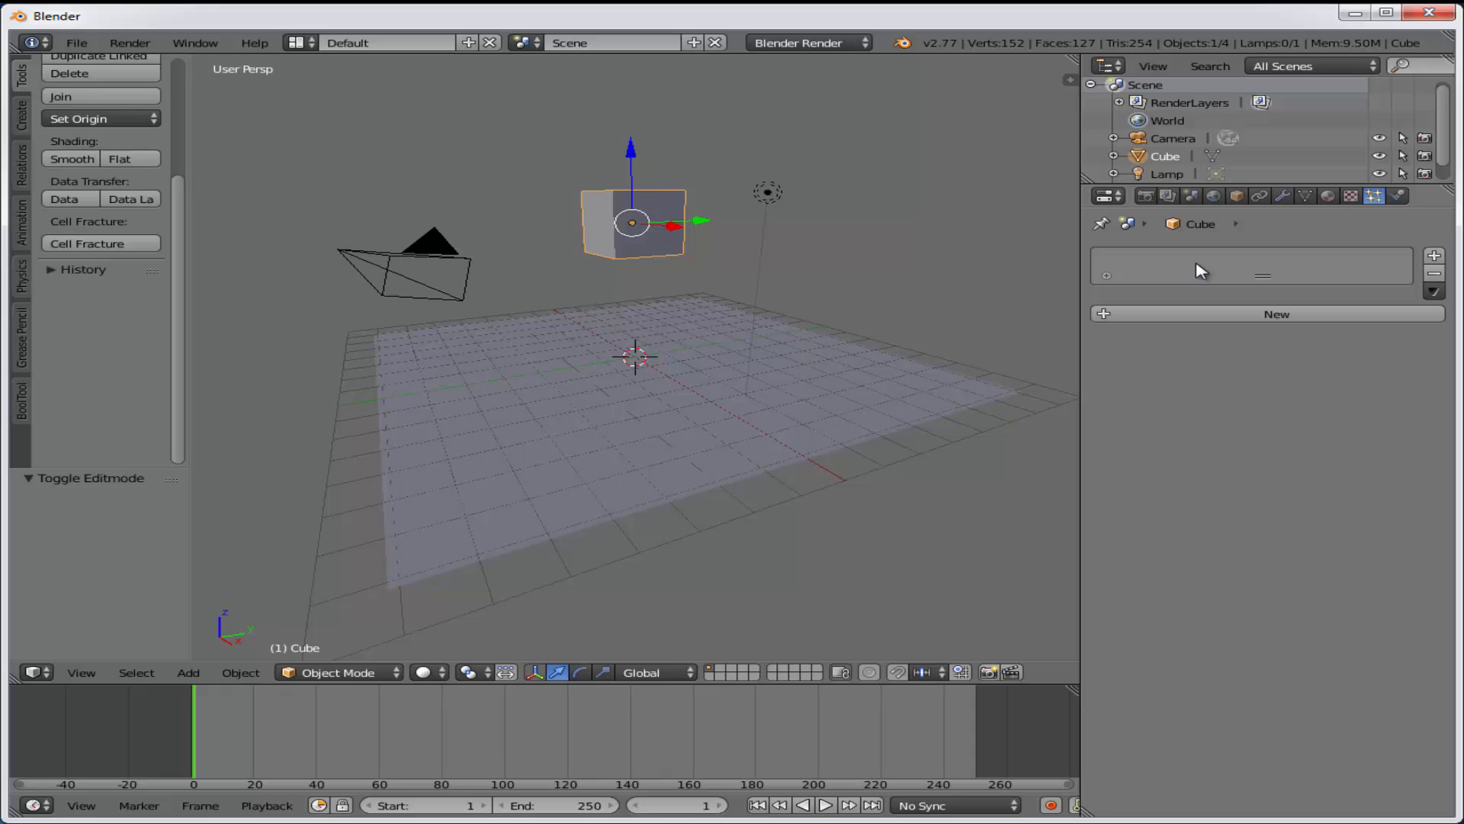
{"action": "left_click", "coordinate": [1276, 316]}
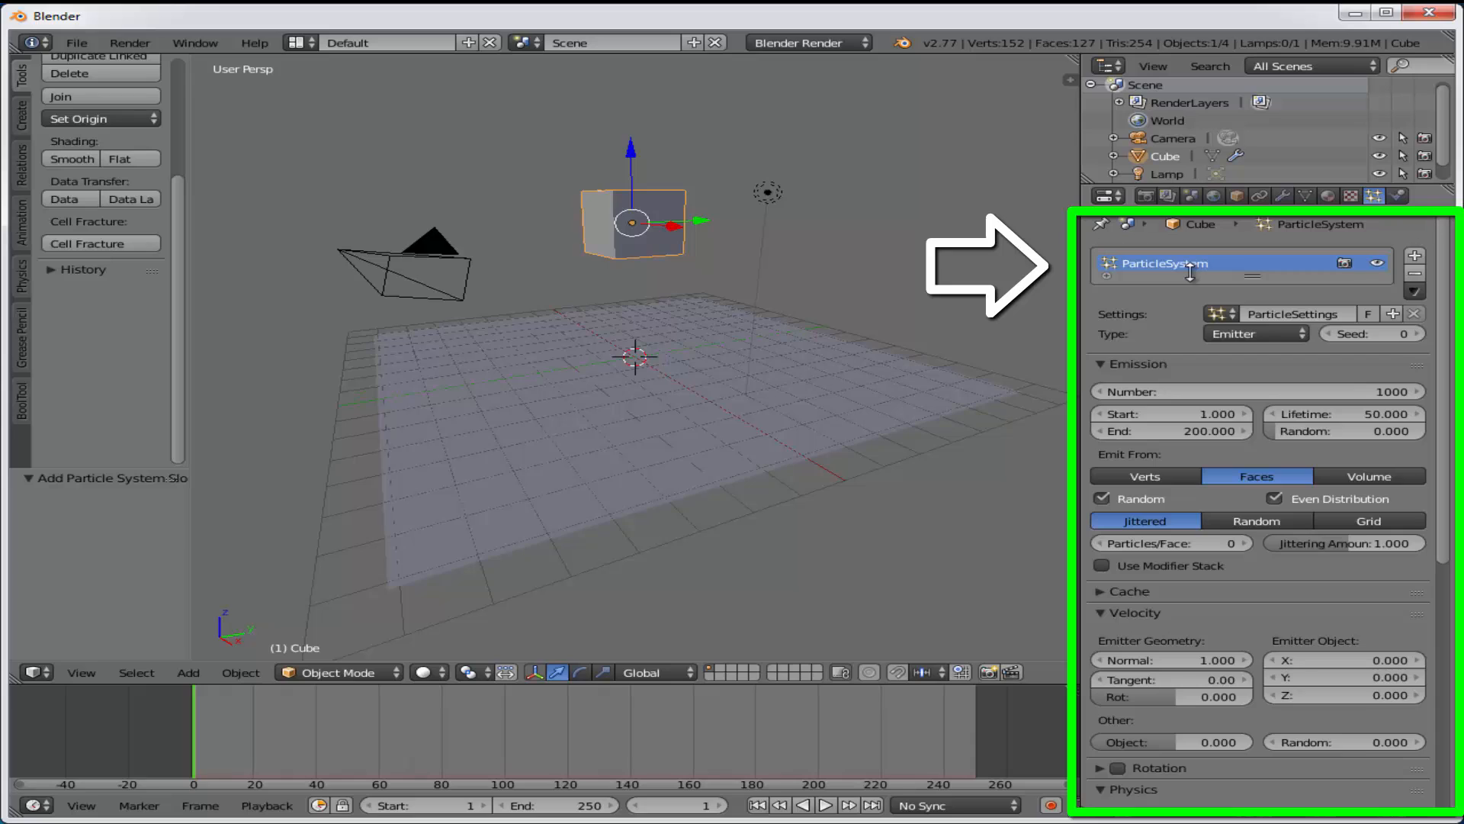
{"action": "double_click", "coordinate": [1127, 265]}
{"action": "type", "text": "pa"}
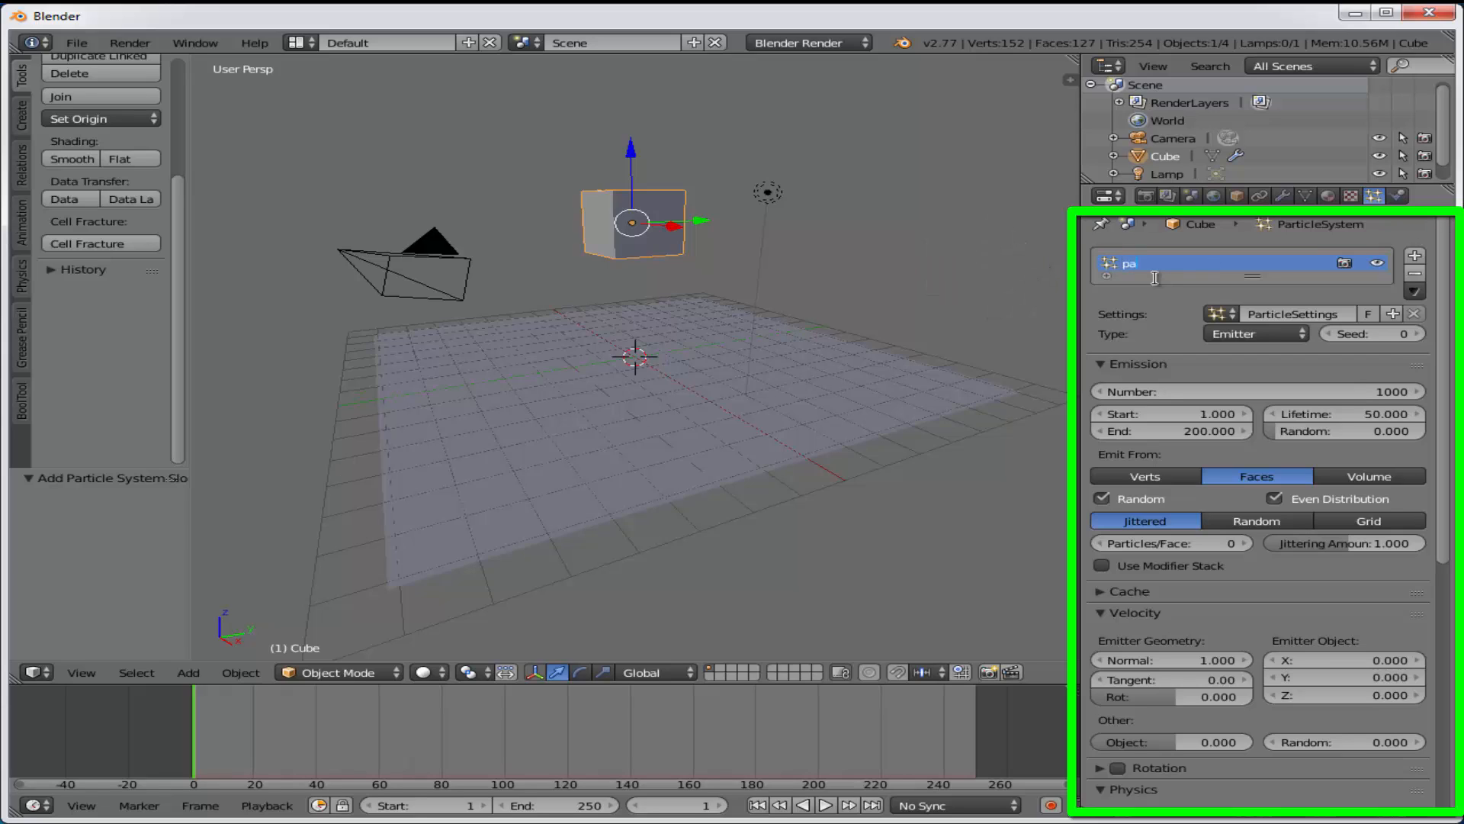
{"action": "type", "text": "rticulas"}
{"action": "key", "text": "Return"}
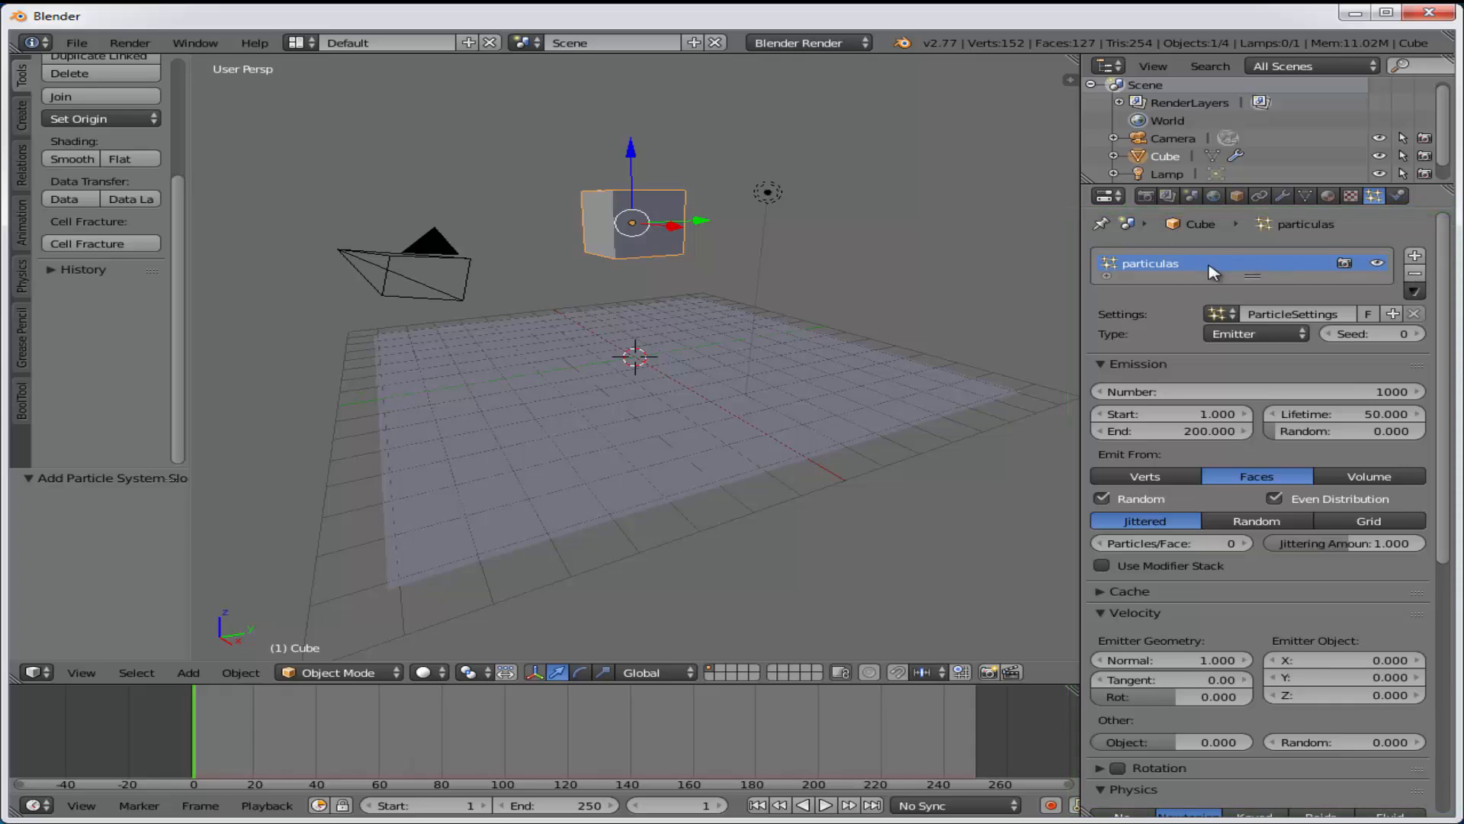
Remove the cube's particle system and add a new one named "particulas"
{"action": "left_click", "coordinate": [1415, 273]}
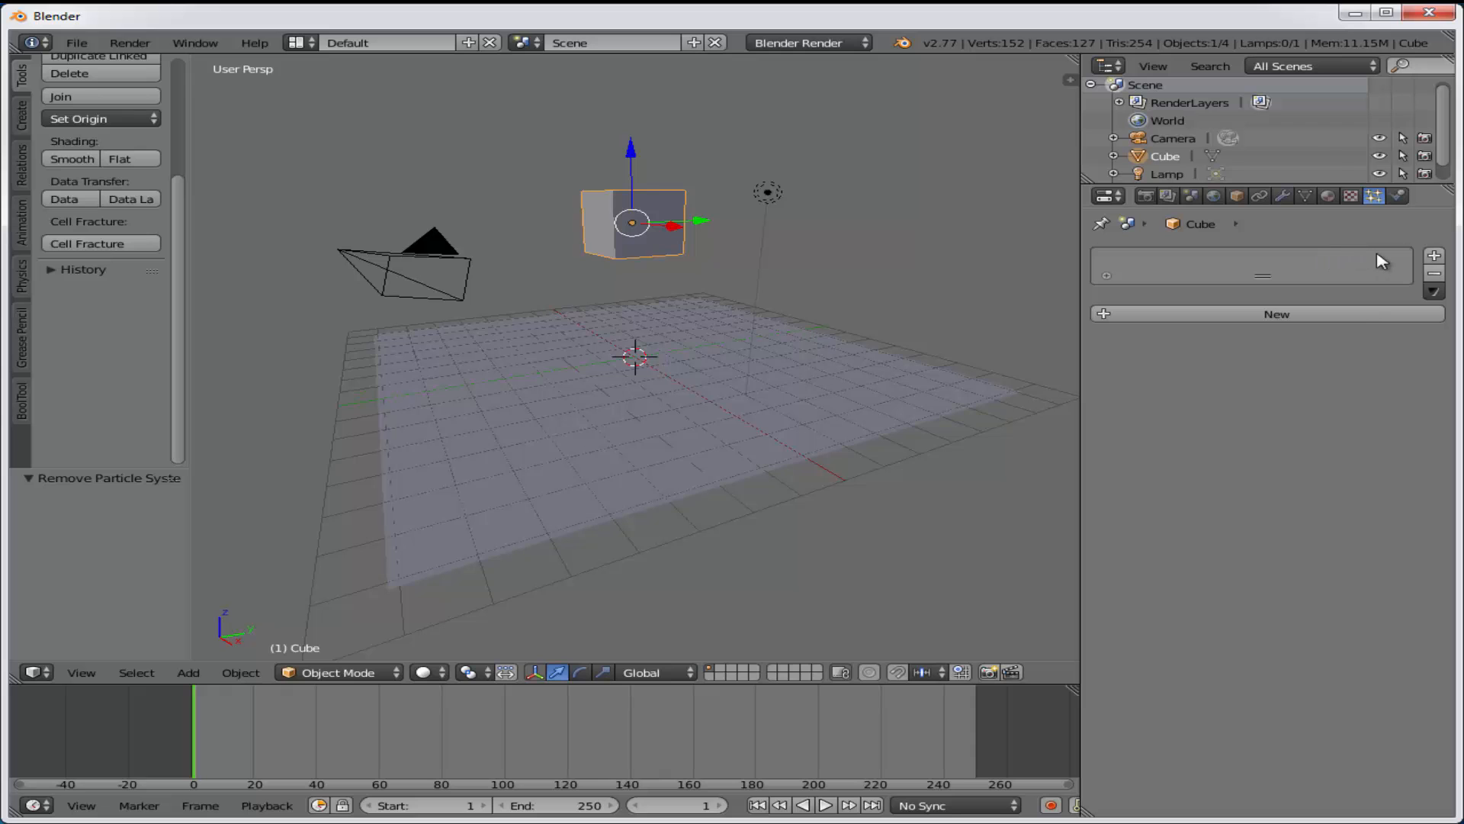
{"action": "left_click", "coordinate": [1434, 256]}
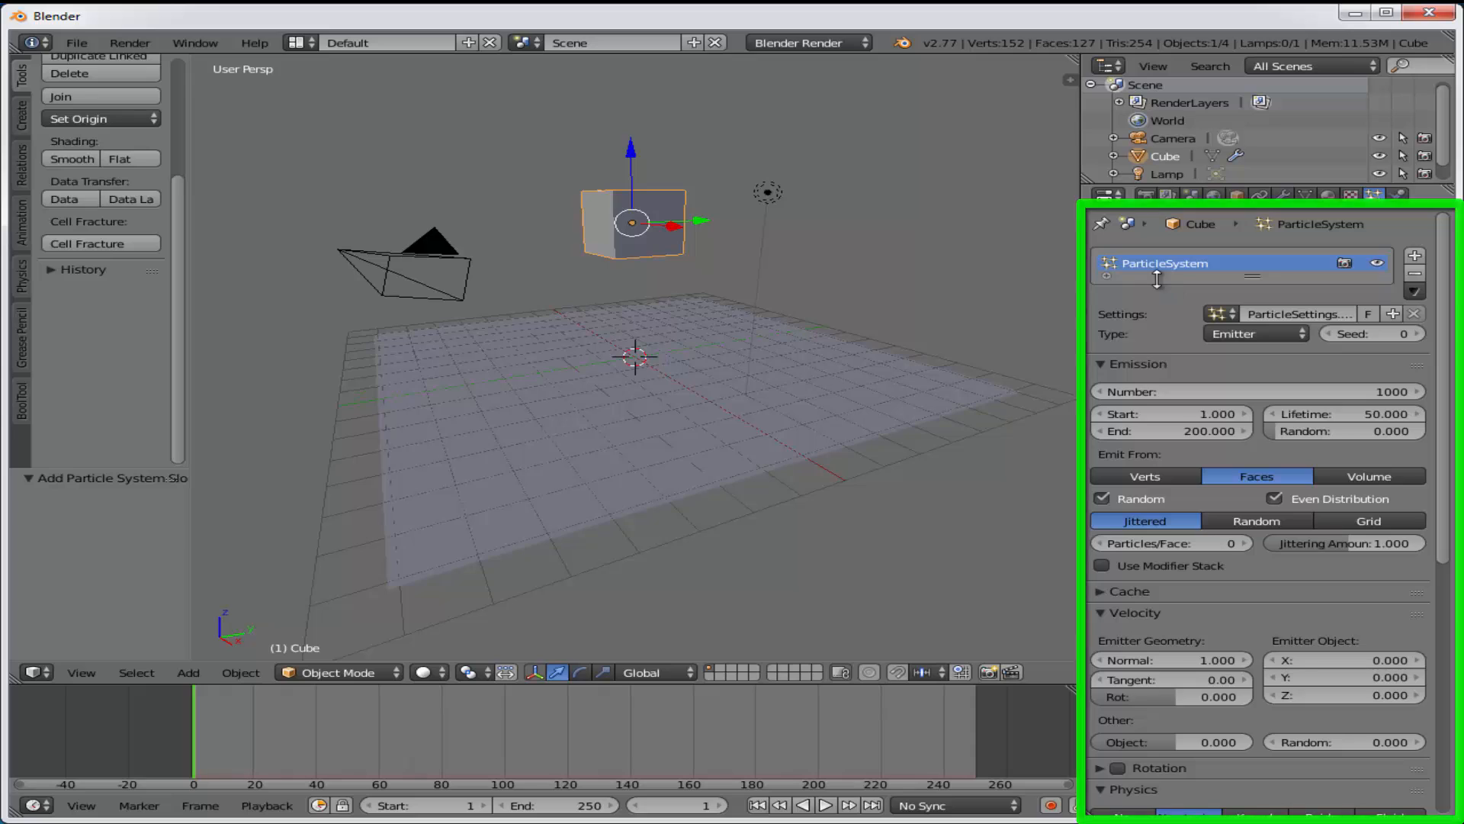
{"action": "double_click", "coordinate": [1125, 262]}
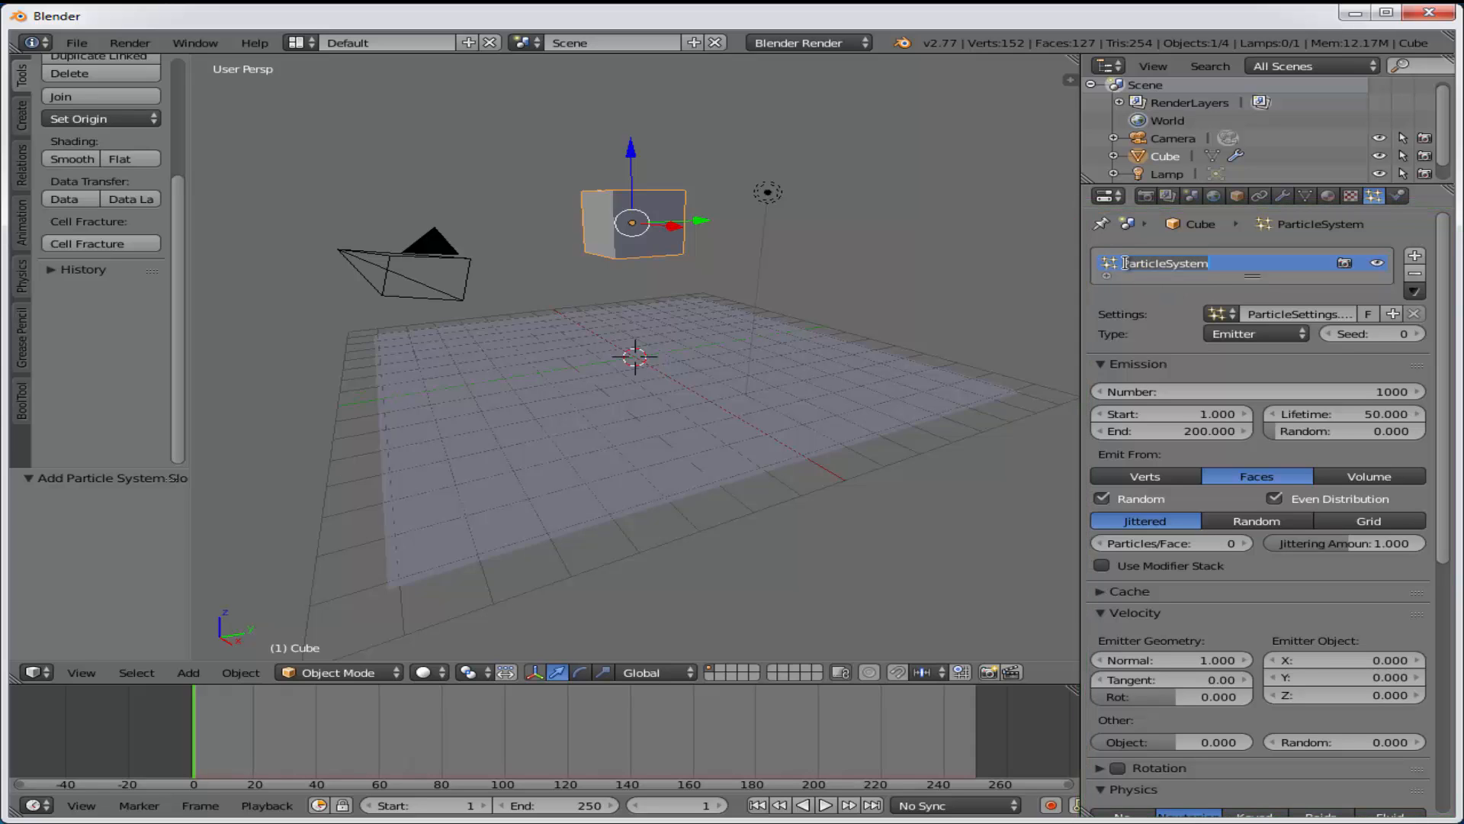
{"action": "key", "text": "BackSpace"}
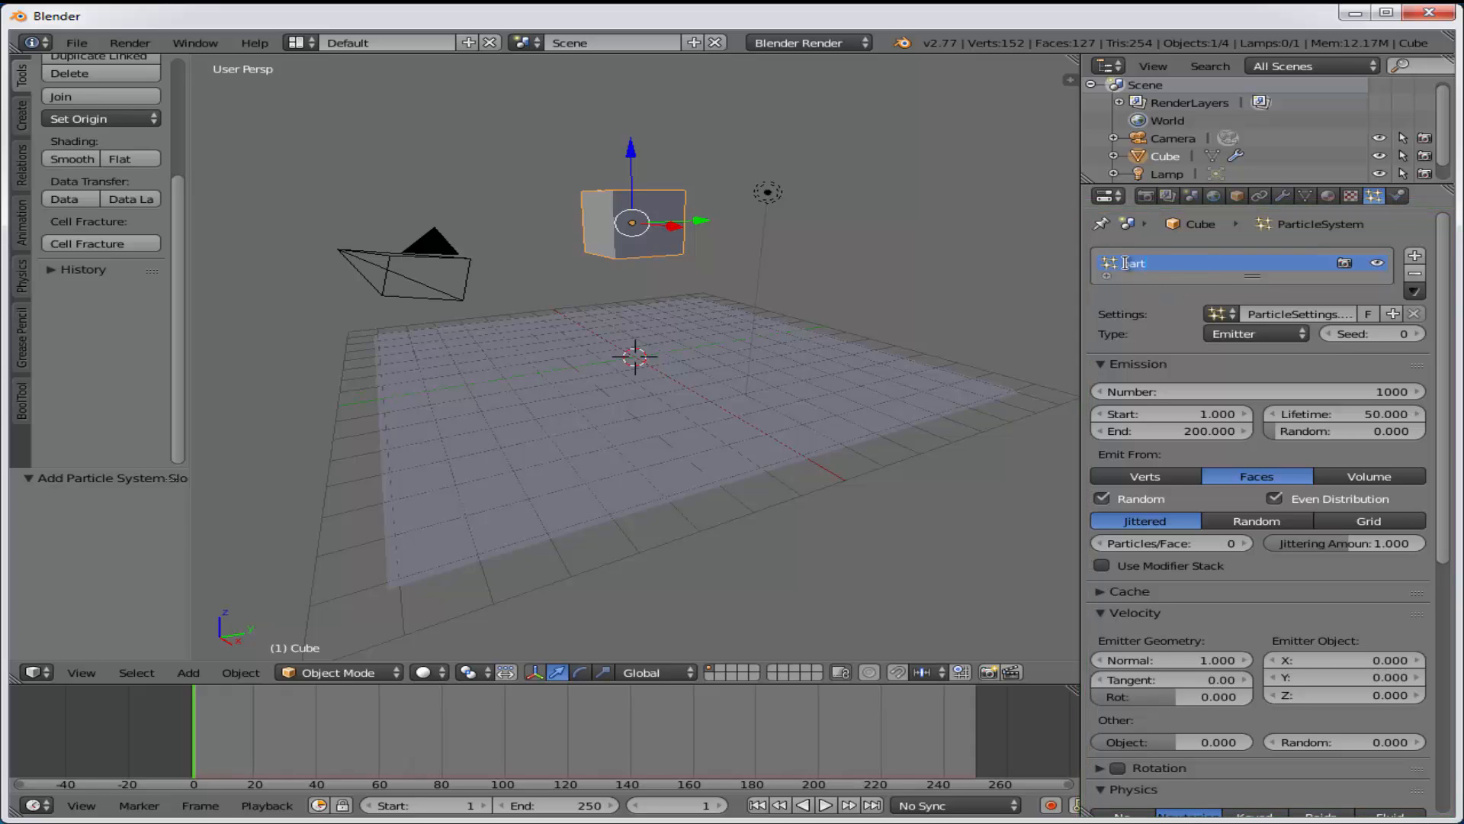
{"action": "type", "text": "particulas"}
{"action": "key", "text": "Return"}
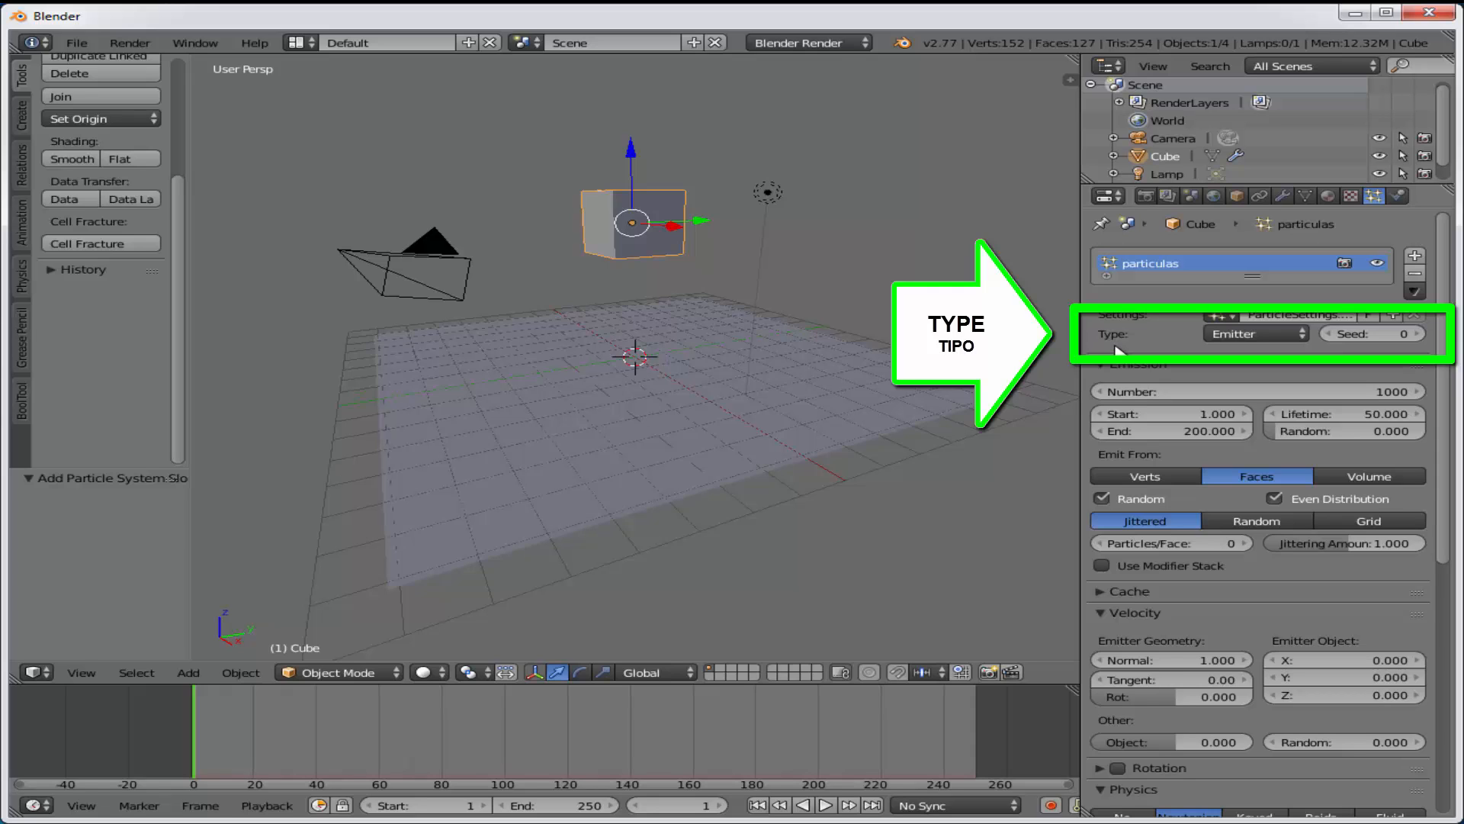
Try the Hair type on the cube's particle system, inspect the strands and switch the type back to Emitter
{"action": "left_click", "coordinate": [1306, 334]}
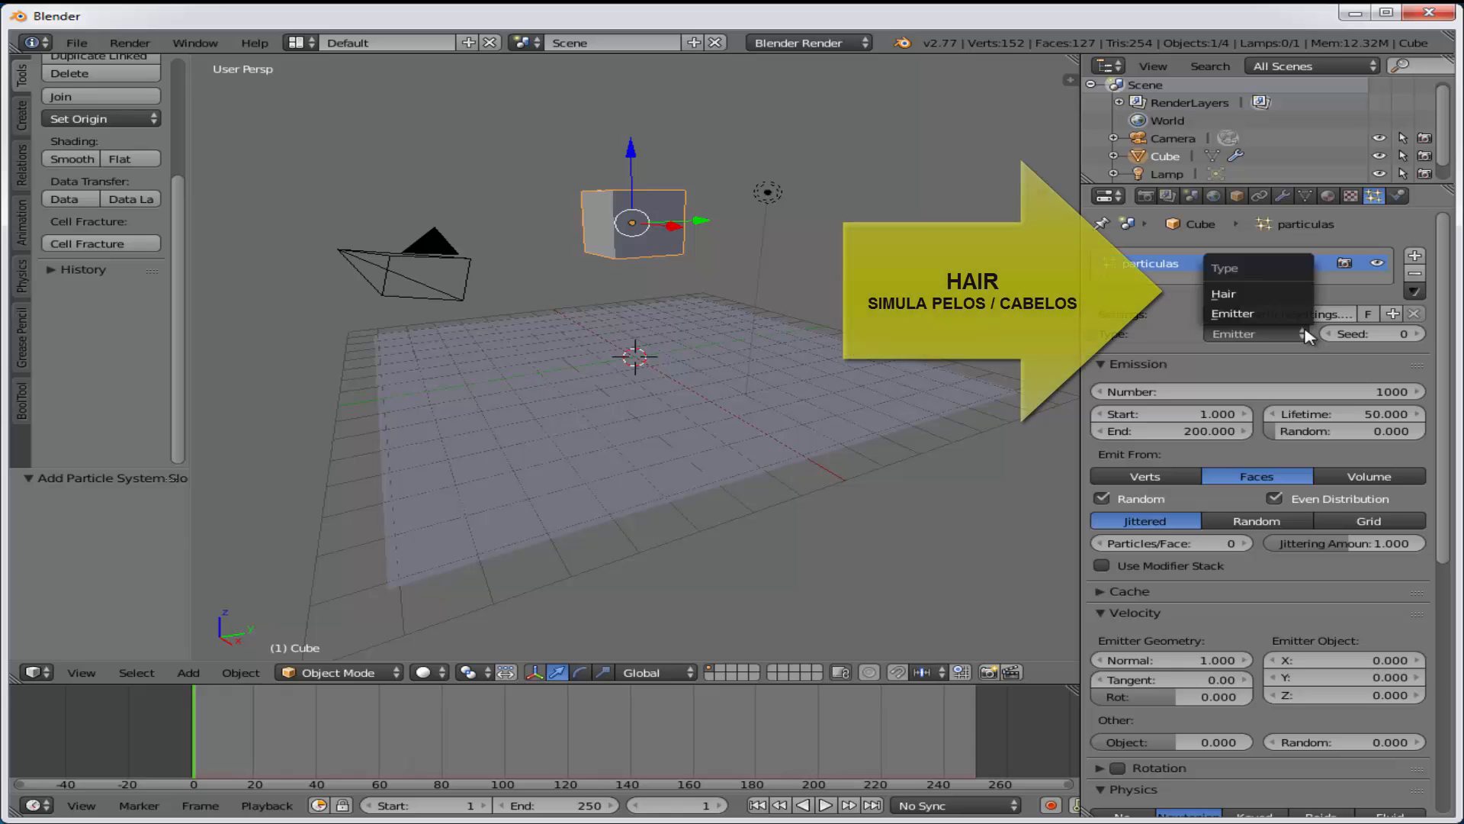
{"action": "left_click", "coordinate": [1243, 297]}
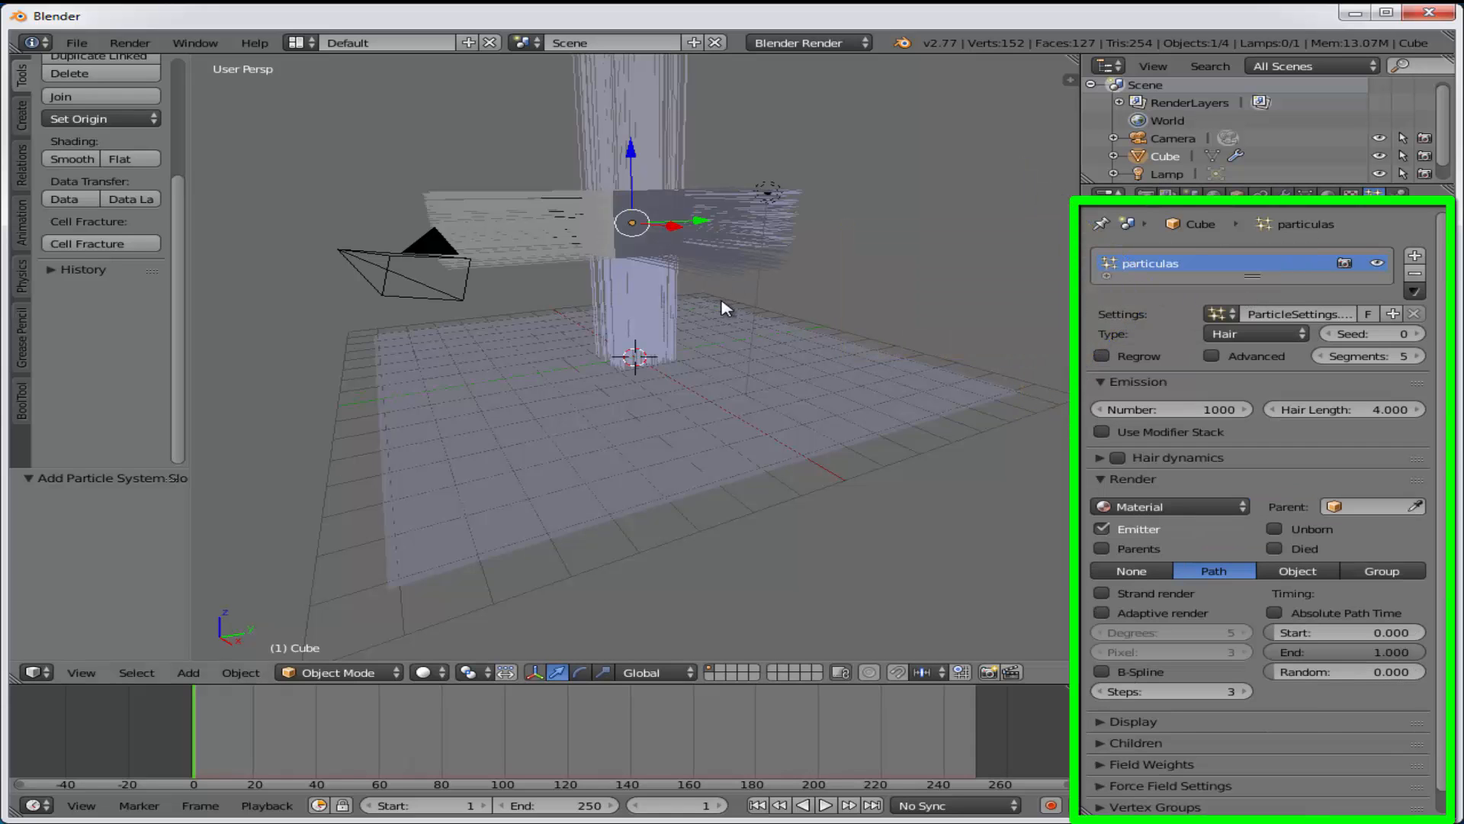
{"action": "middle_click_drag", "start_coordinate": [725, 307], "coordinate": [847, 335]}
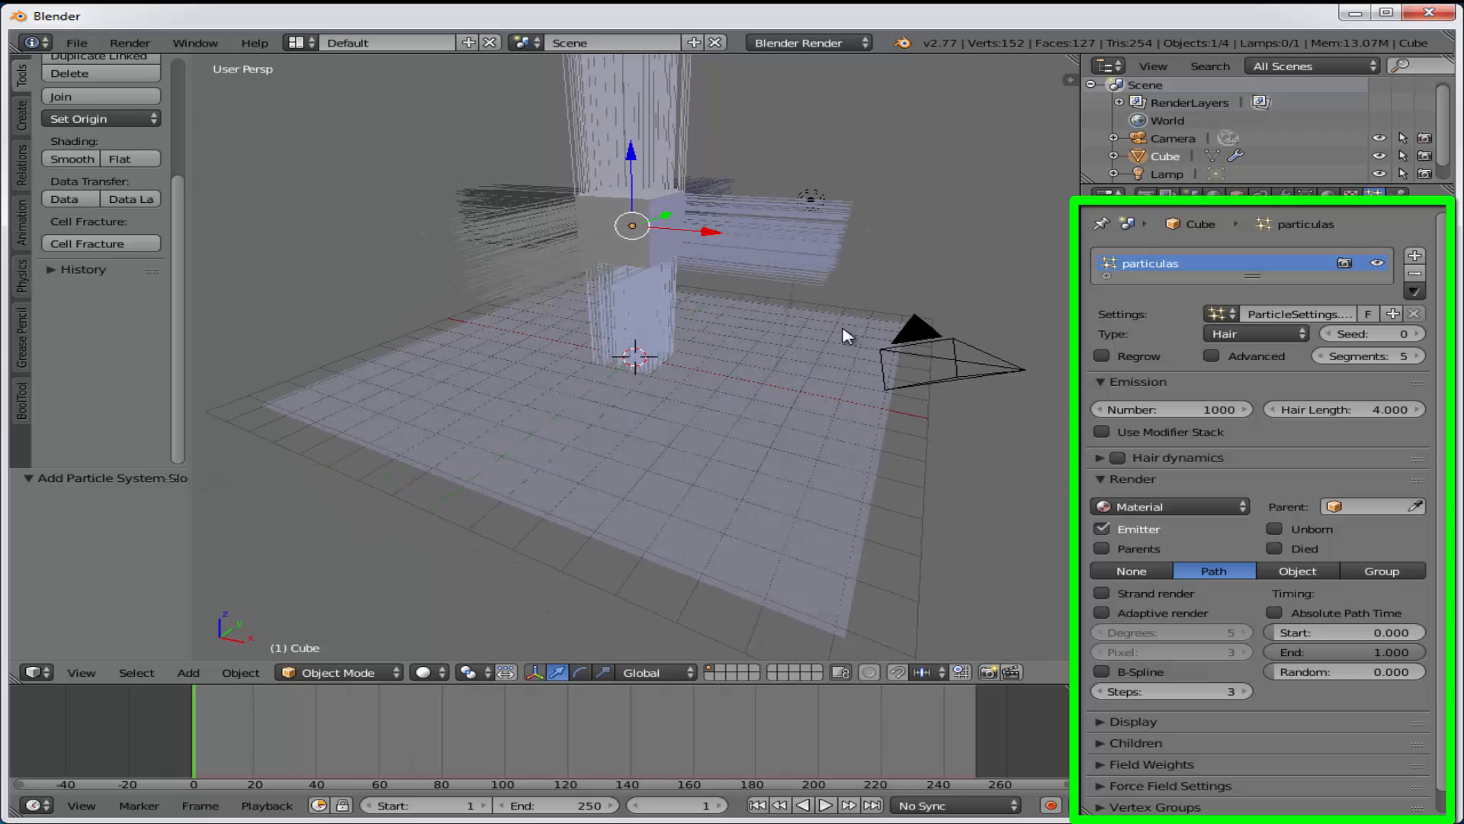
{"action": "left_click", "coordinate": [1306, 335]}
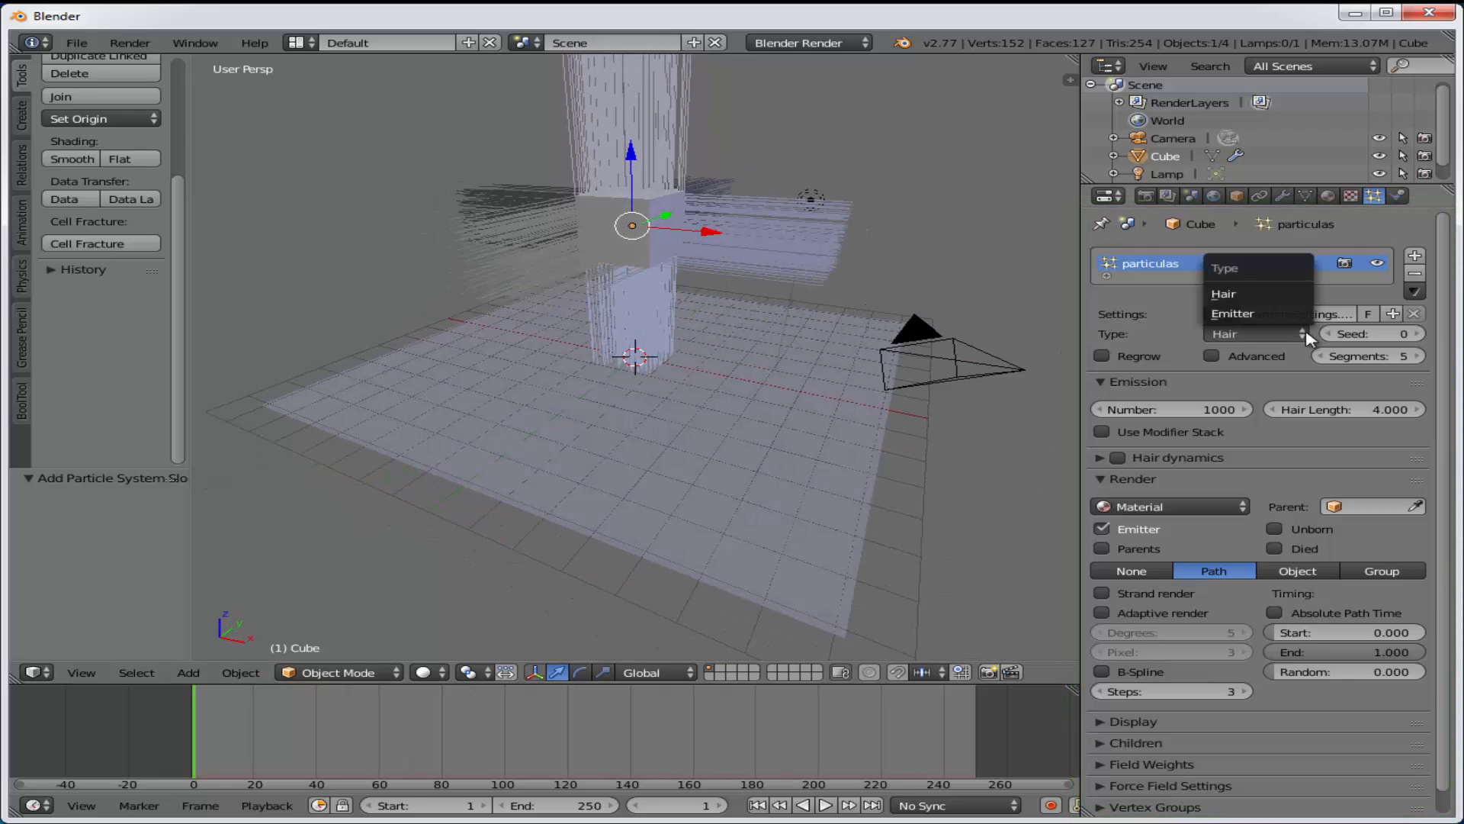
{"action": "left_click", "coordinate": [1245, 314]}
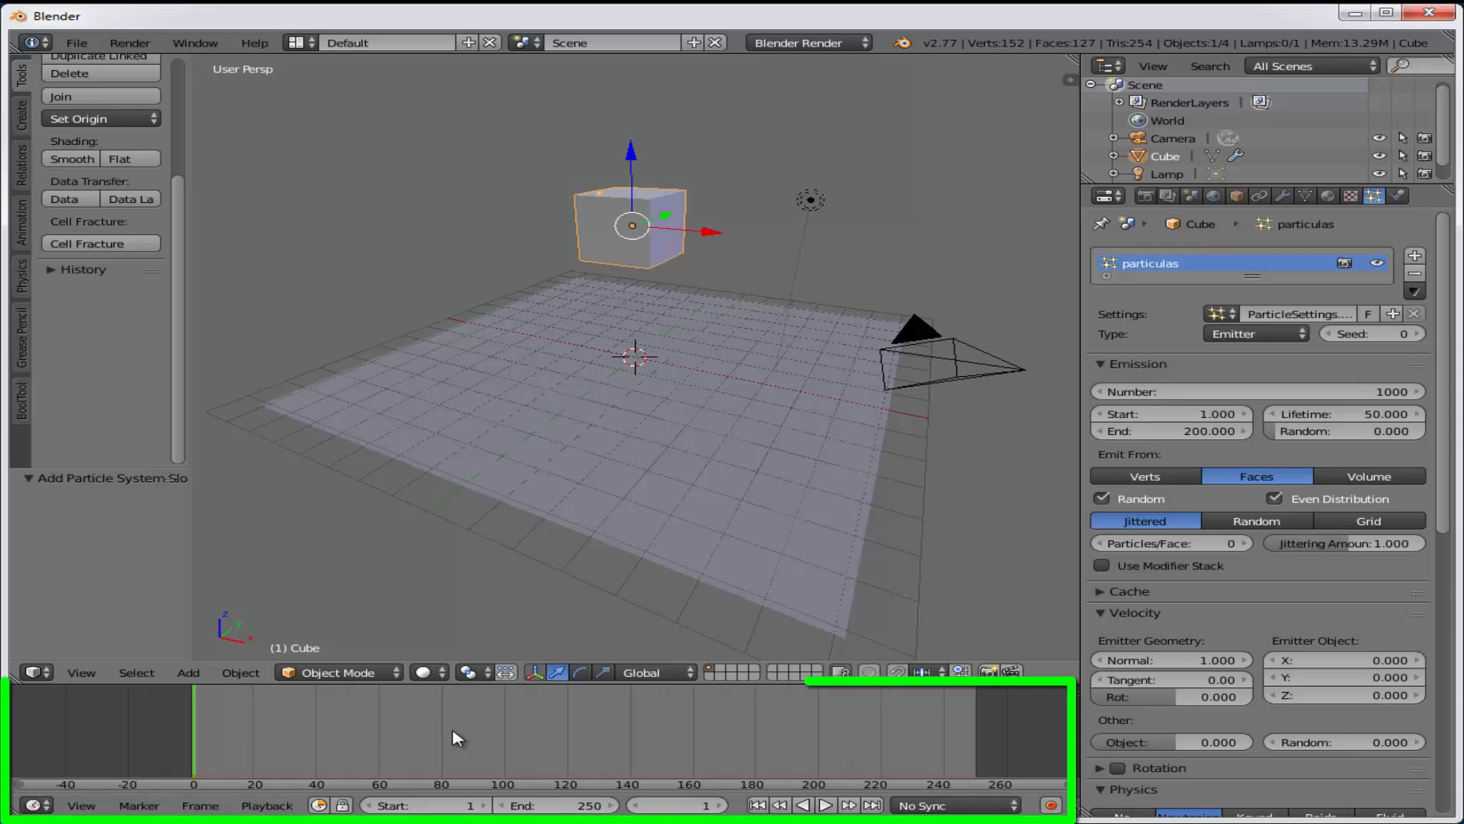
Play the animation to preview the cube's particle emission, restarting it from the first frame and pausing at frame 23
{"action": "left_click", "coordinate": [825, 805]}
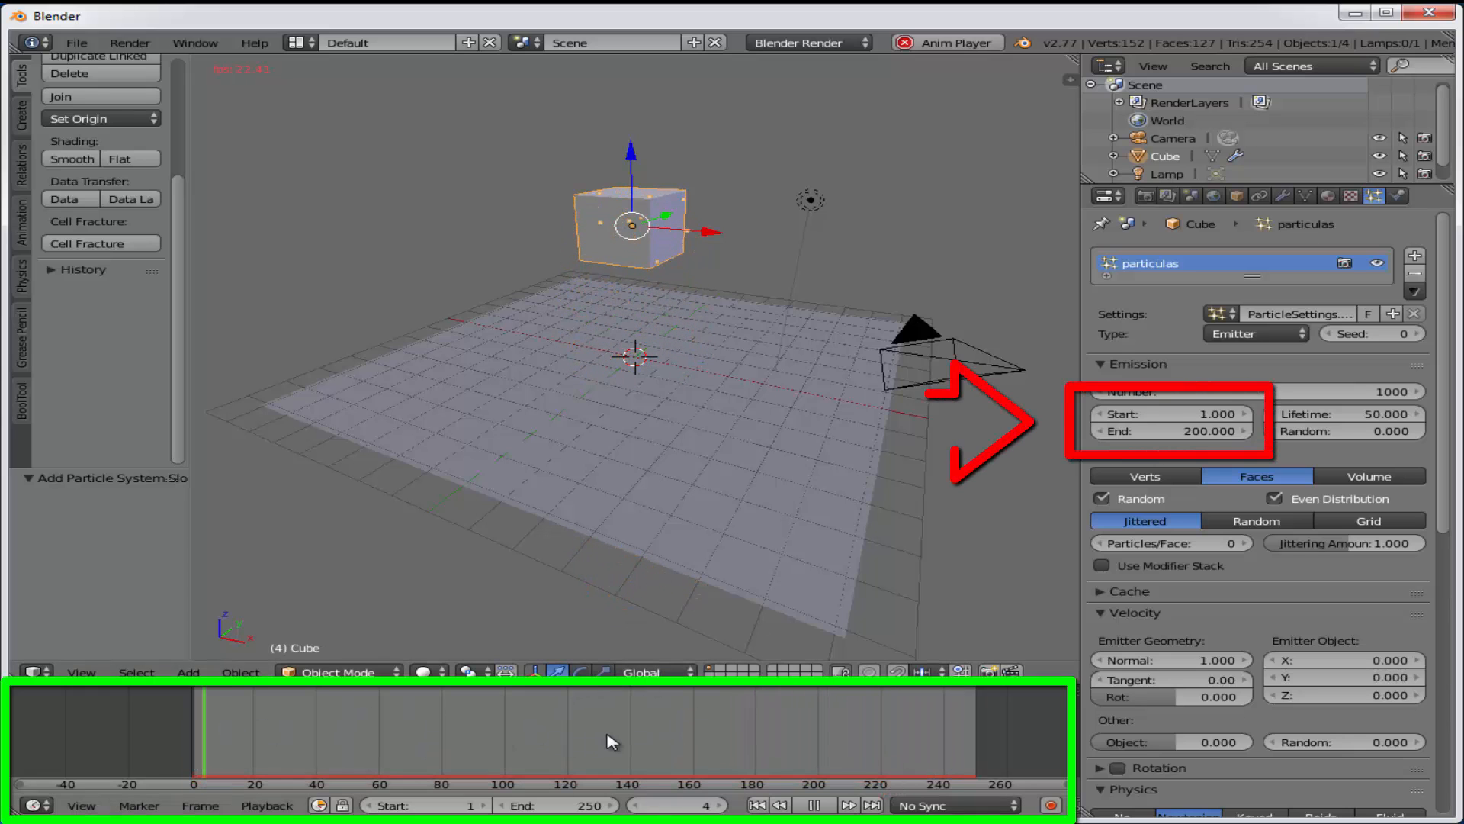
{"action": "key", "text": "Escape"}
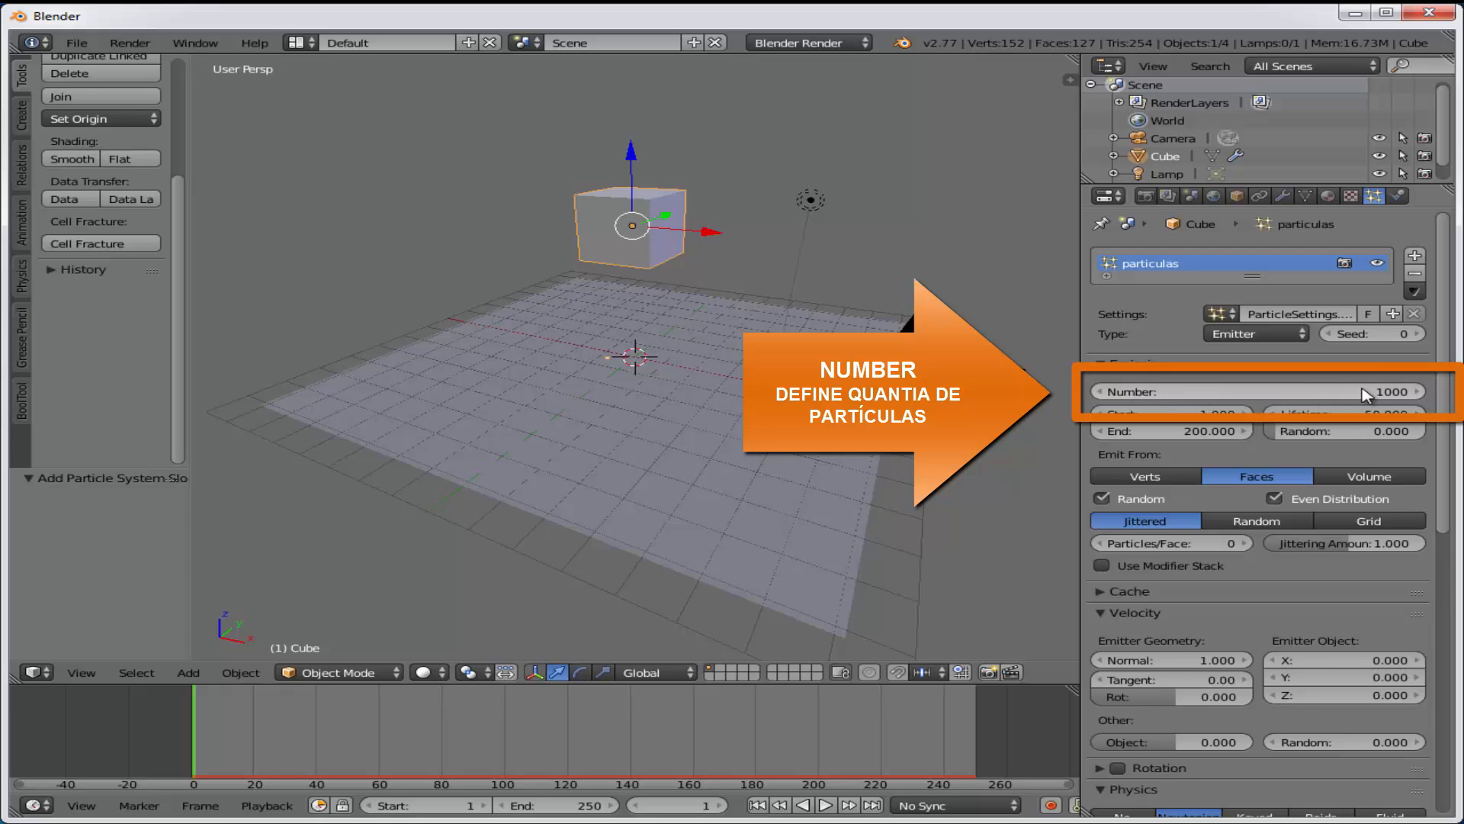
{"action": "left_click", "coordinate": [826, 806]}
{"action": "left_click", "coordinate": [823, 806]}
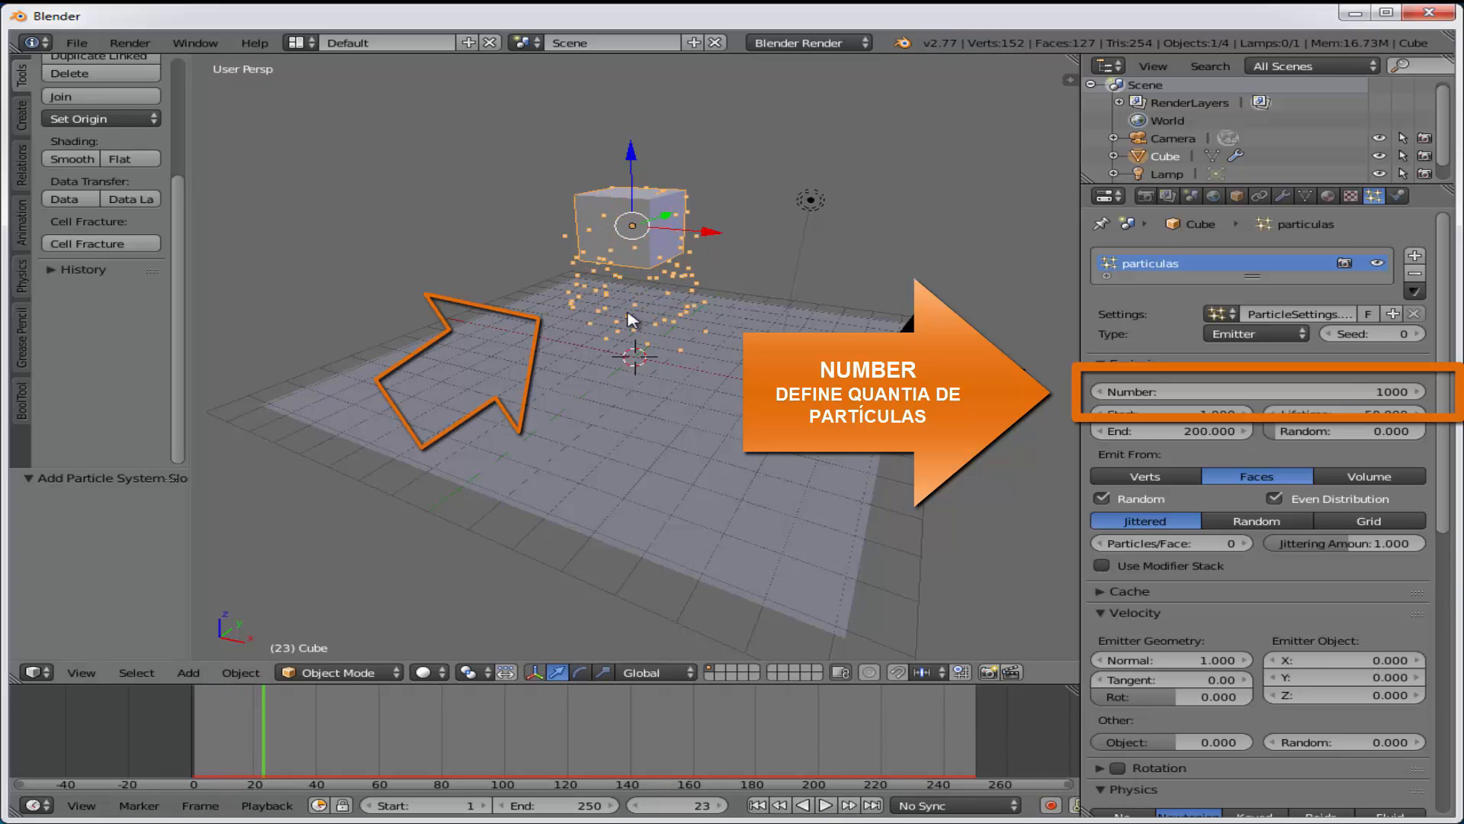
Set the emission number of the cube's particle system to 12000
{"action": "left_click", "coordinate": [1213, 392]}
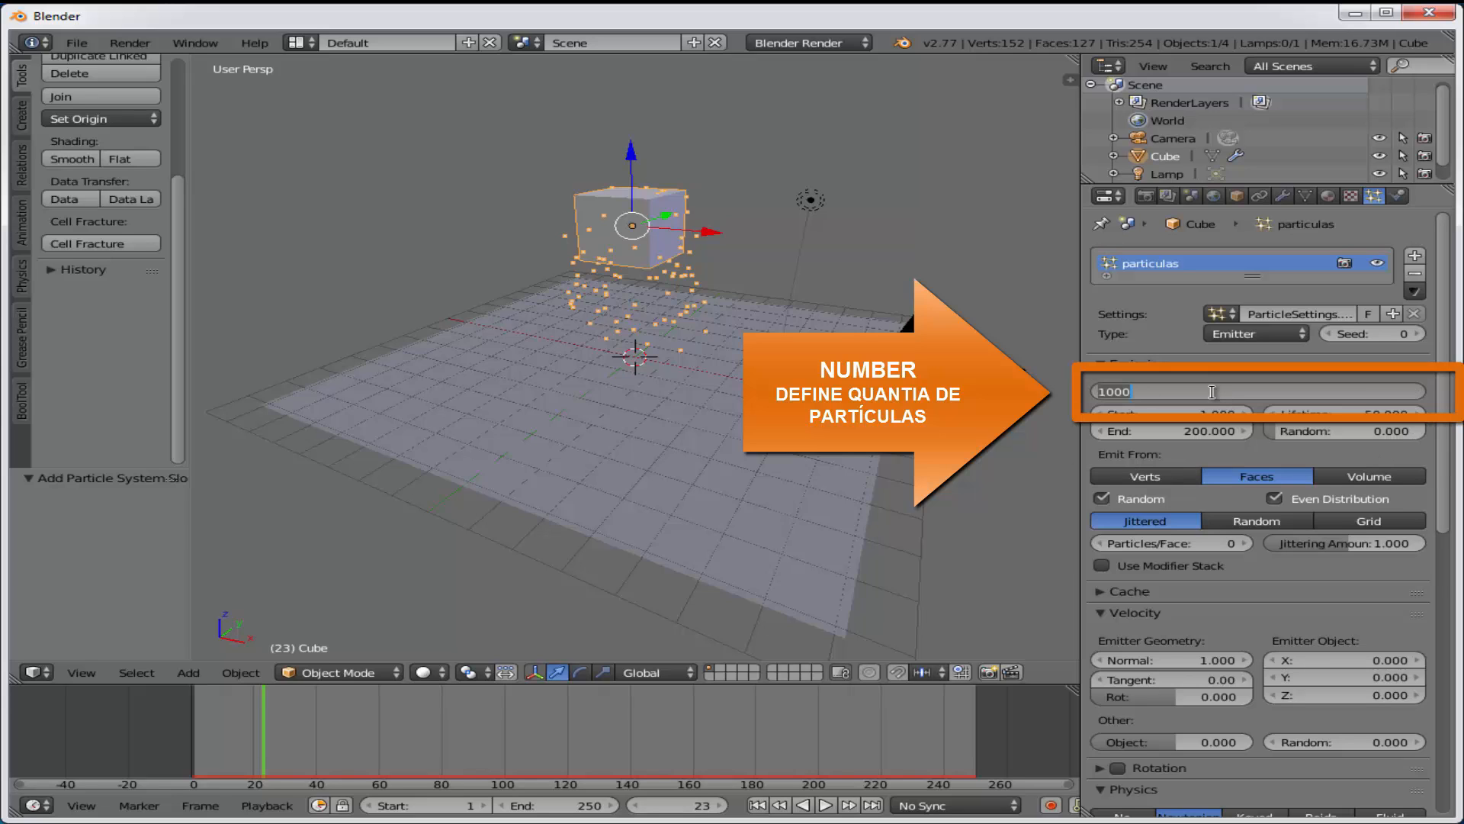
{"action": "type", "text": "12000"}
{"action": "key", "text": "Return"}
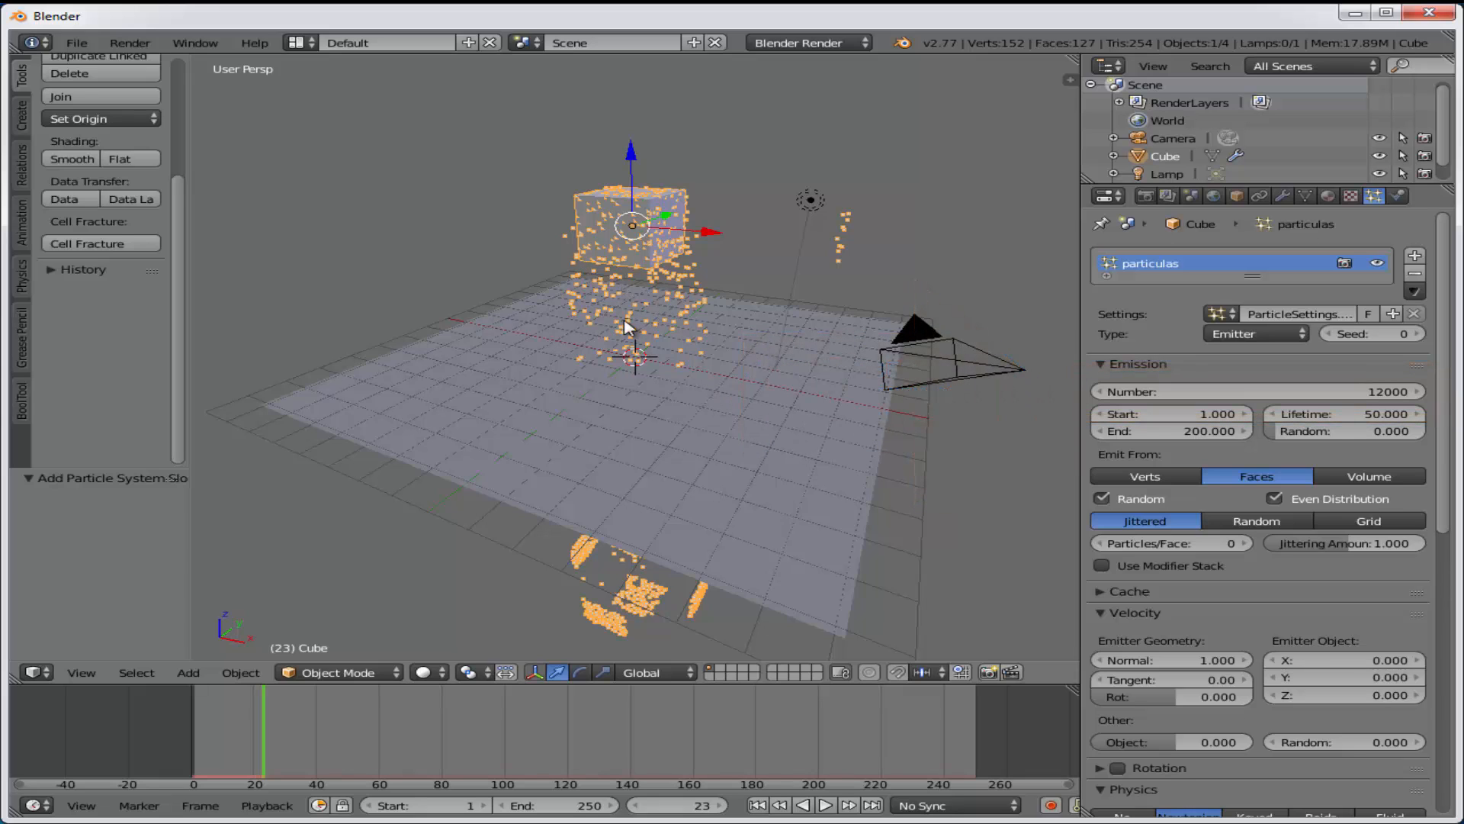
Play the animation from the first frame to preview the emission, pause it near the end and return to frame 1
{"action": "left_click", "coordinate": [825, 805]}
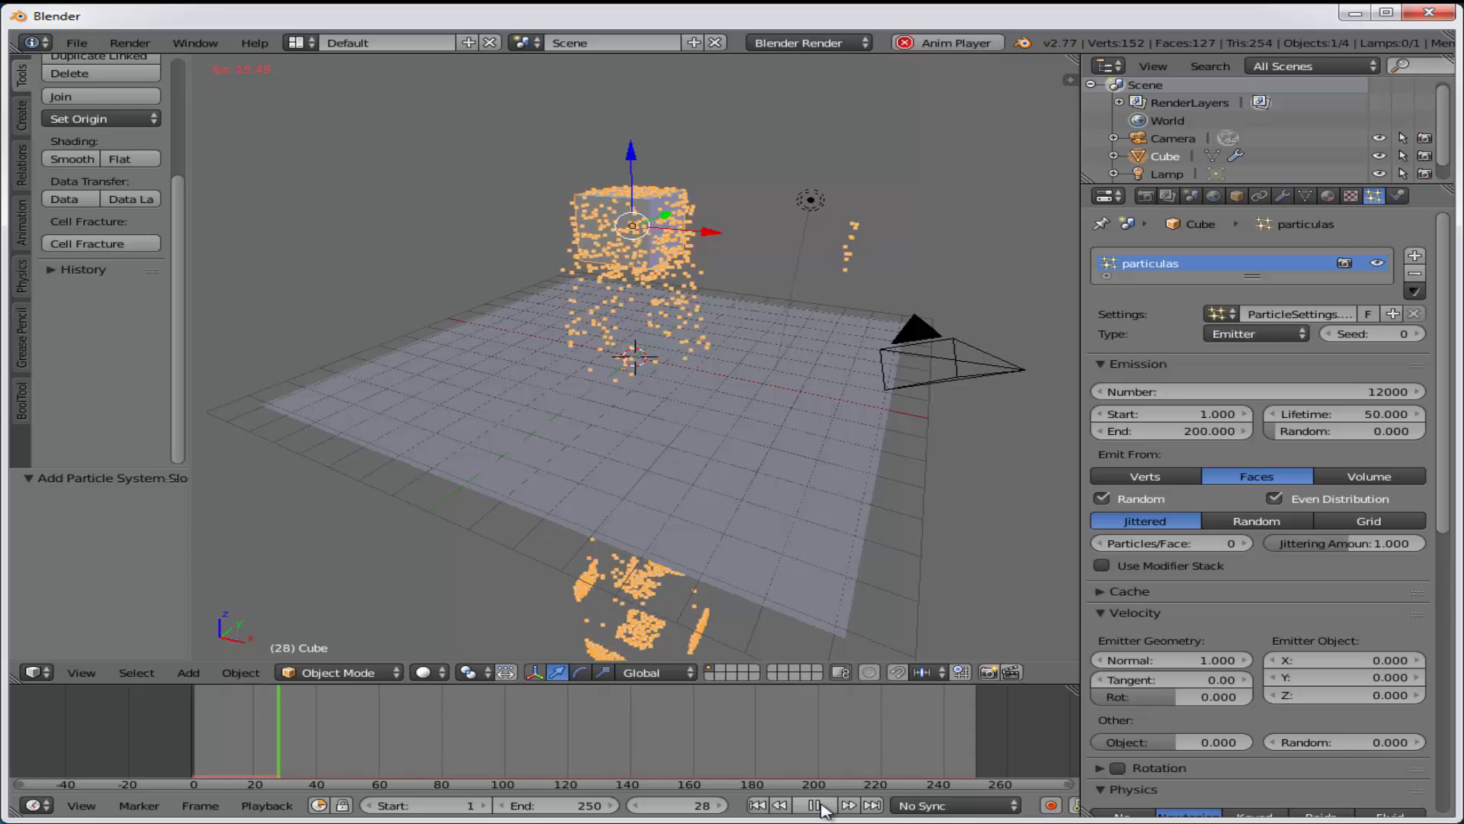
{"action": "left_click", "coordinate": [758, 806]}
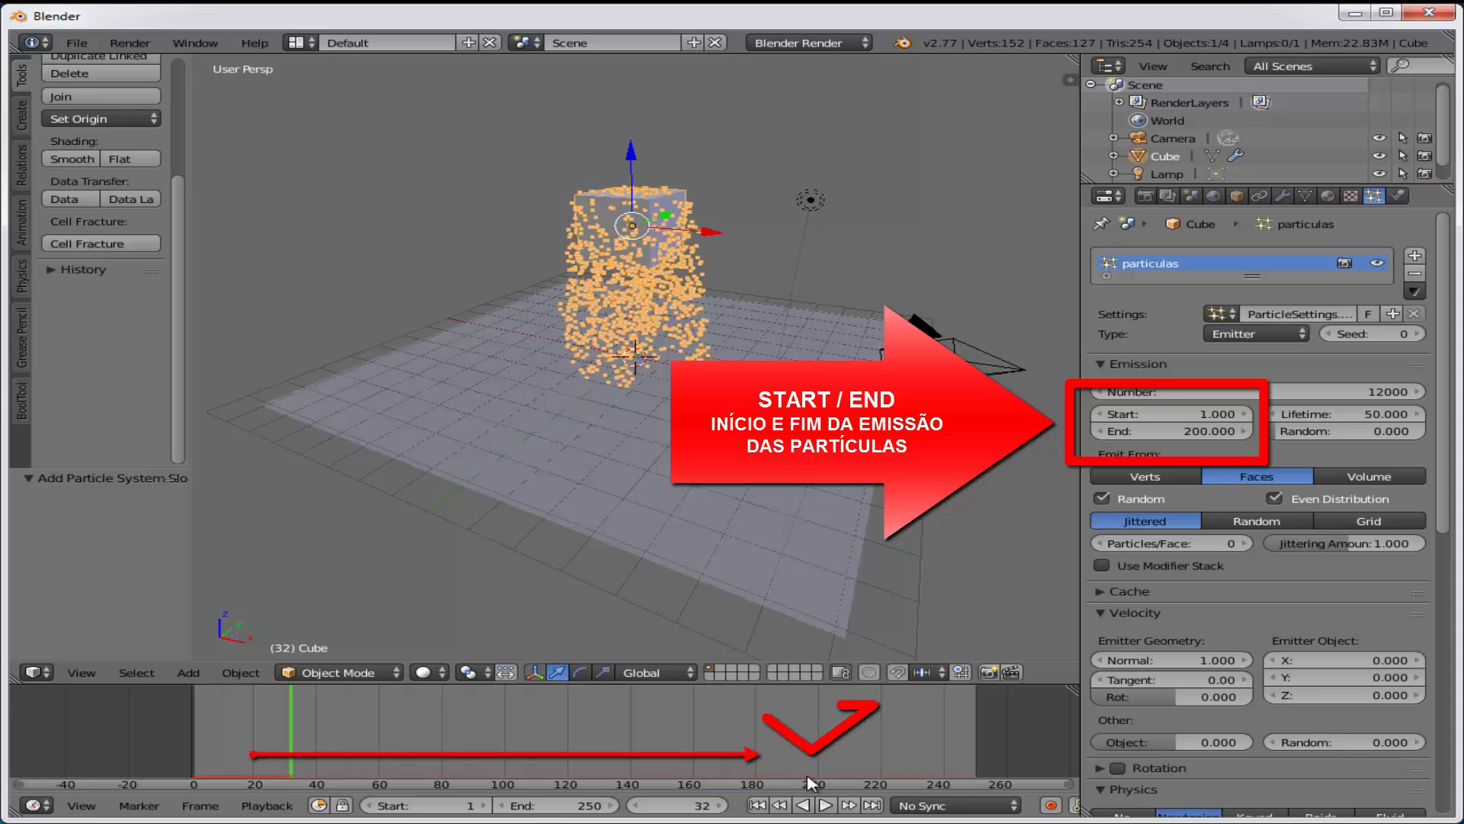
{"action": "left_click", "coordinate": [826, 806]}
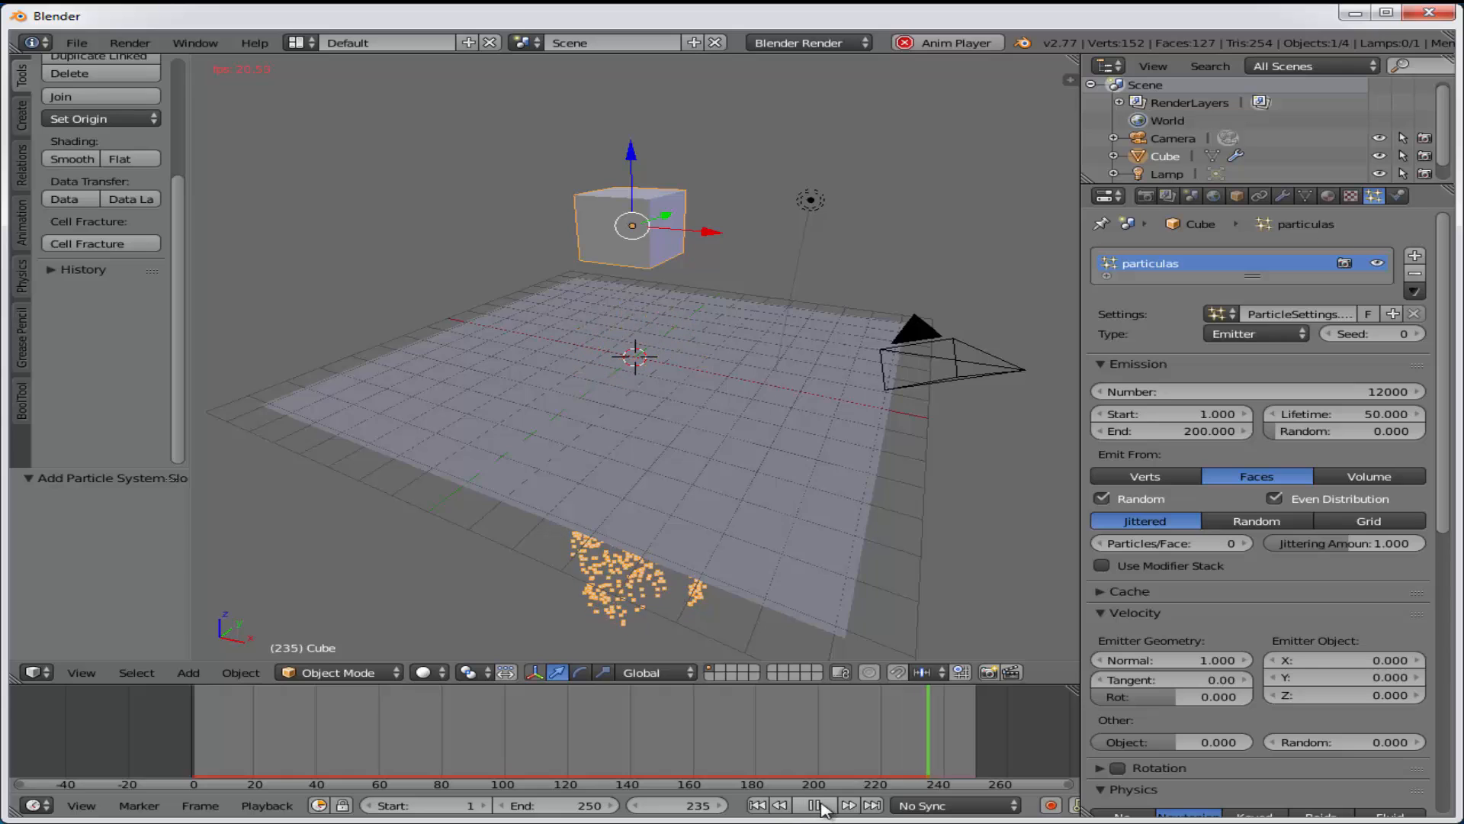
{"action": "left_click", "coordinate": [814, 805]}
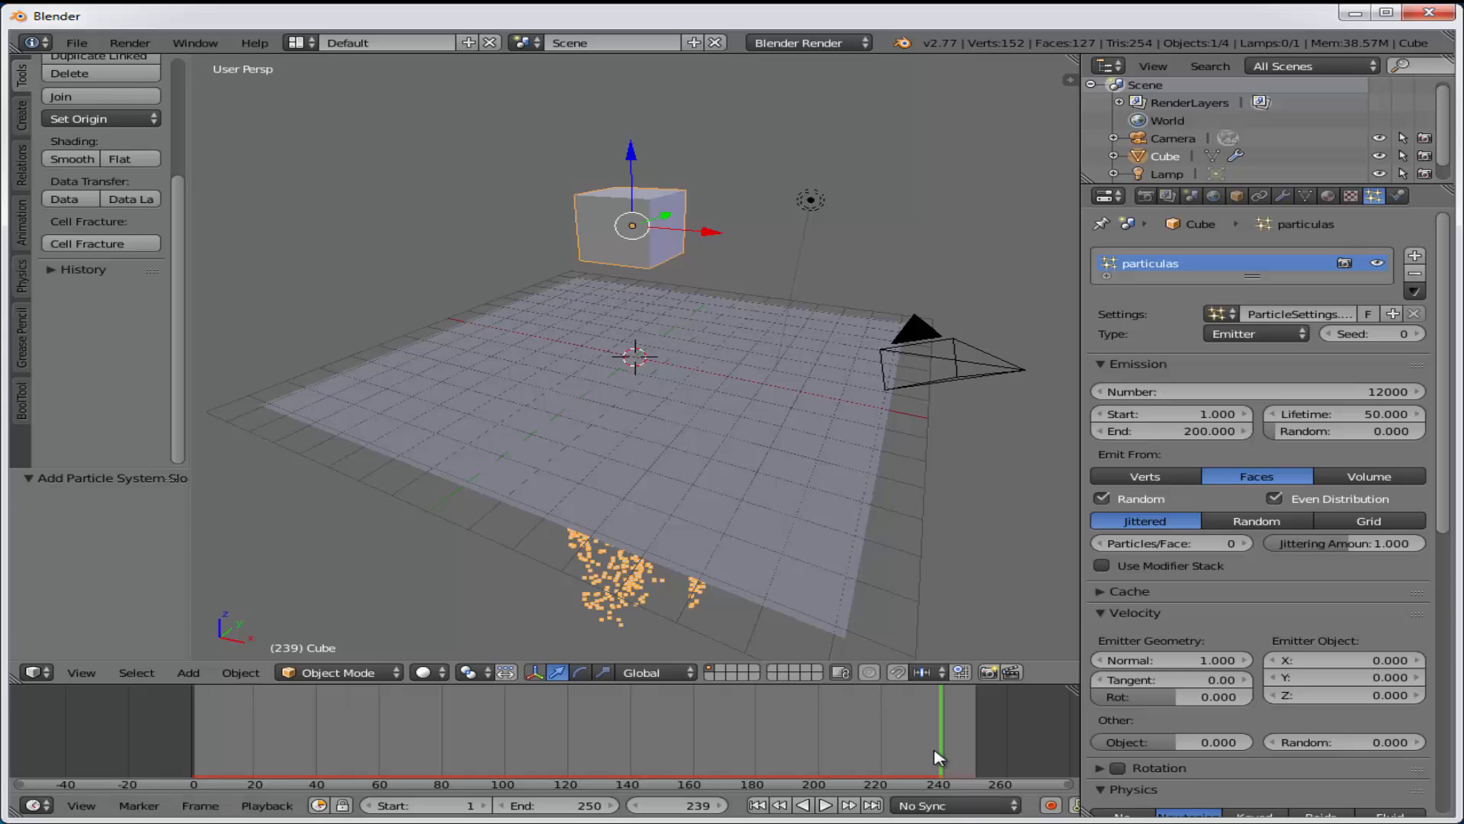
{"action": "key", "text": "shift+Left"}
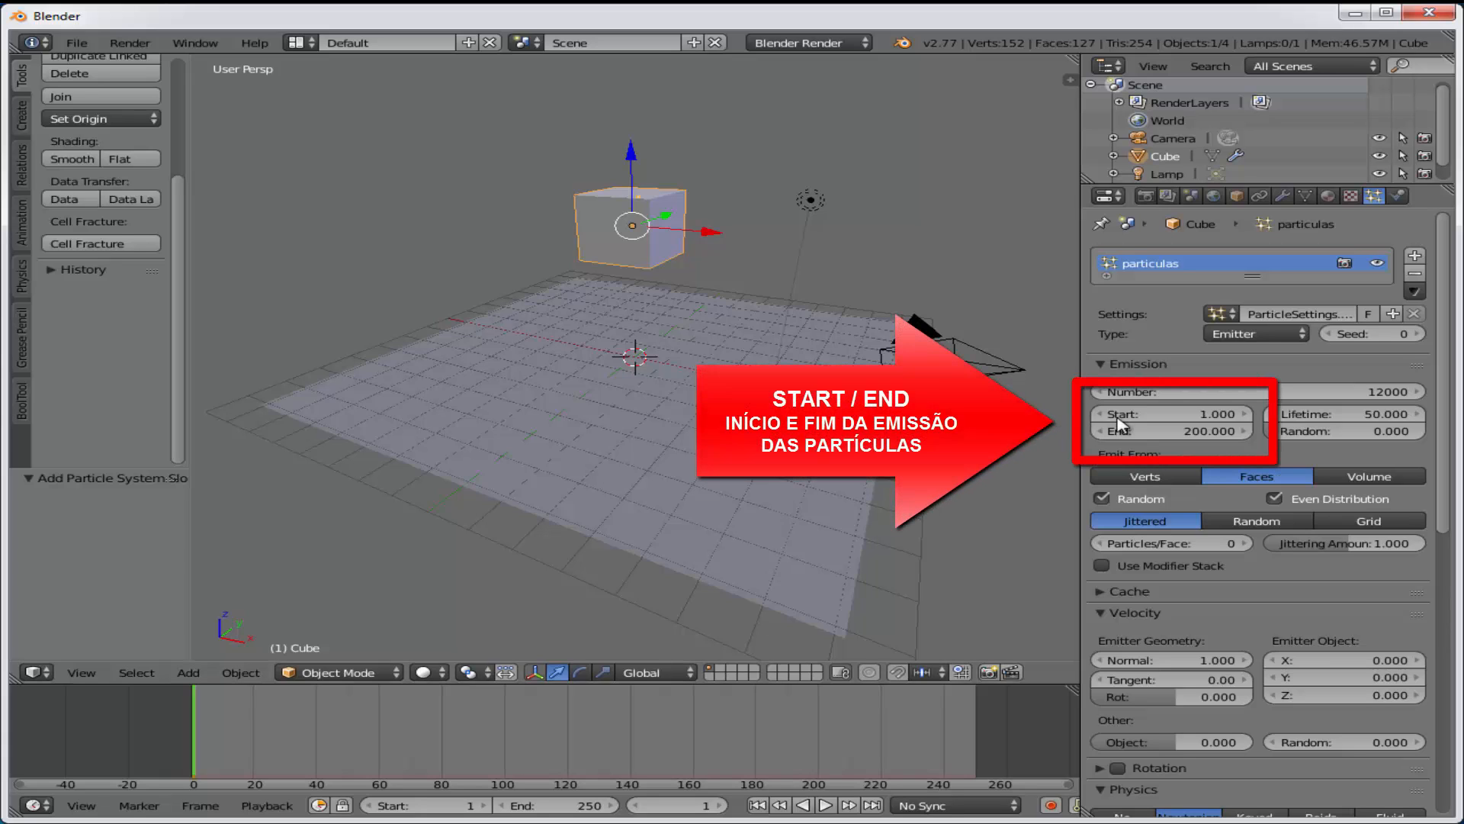
Set the emission start to frame 100, preview the animation and return to the first frame
{"action": "left_click", "coordinate": [1198, 416]}
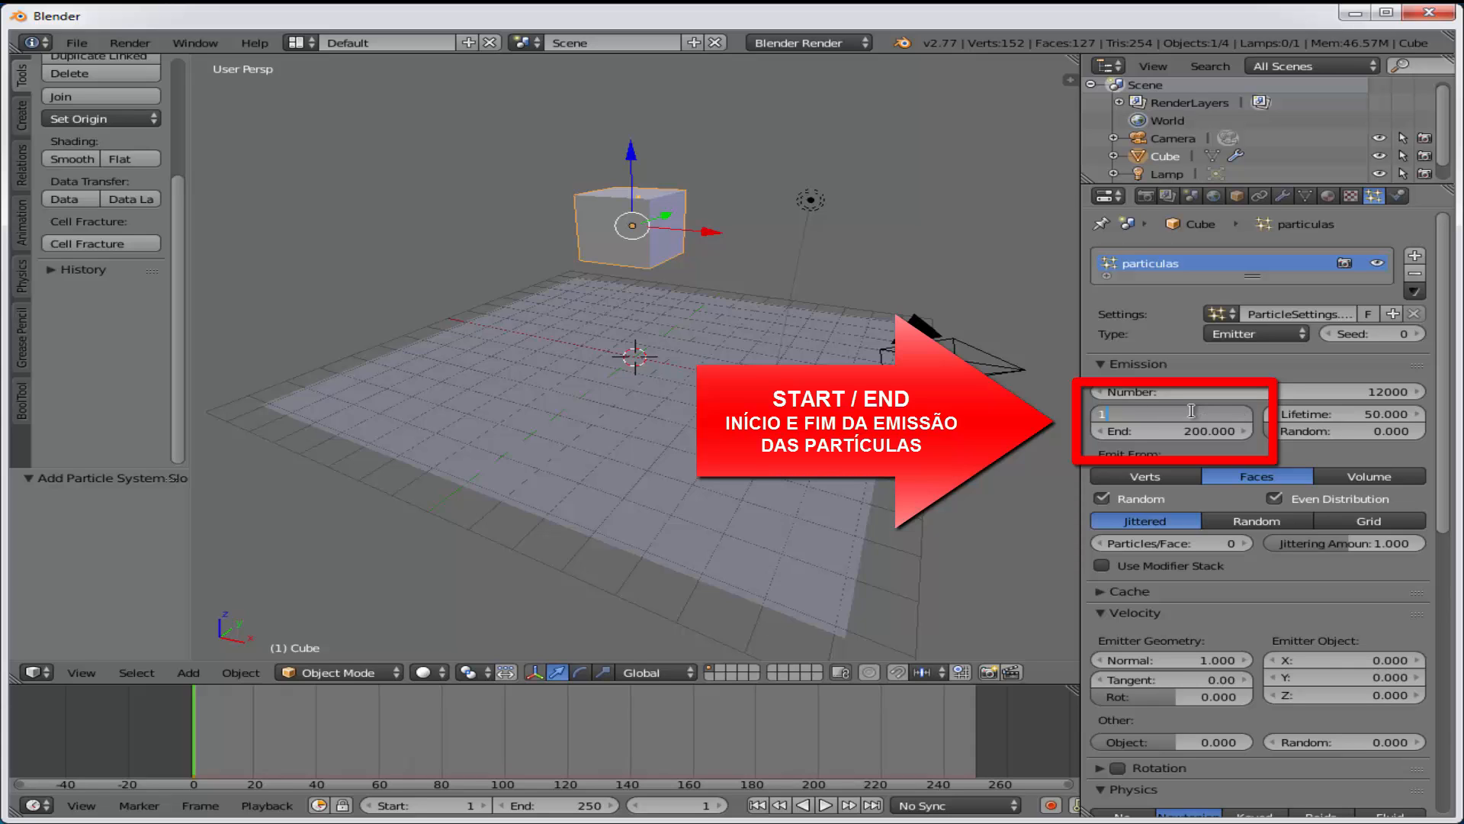
{"action": "type", "text": "100"}
{"action": "key", "text": "Return"}
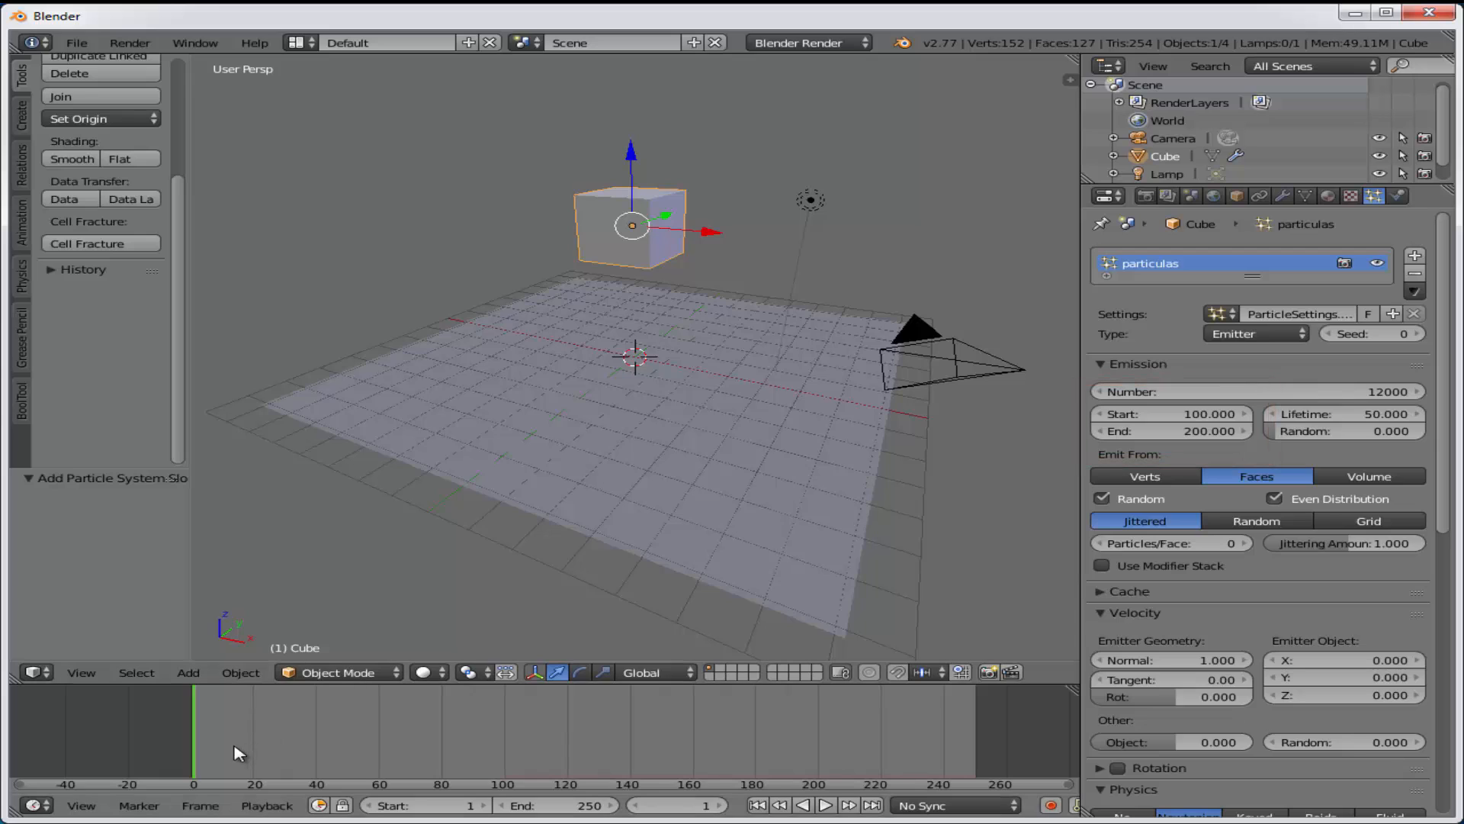
{"action": "left_click", "coordinate": [826, 805]}
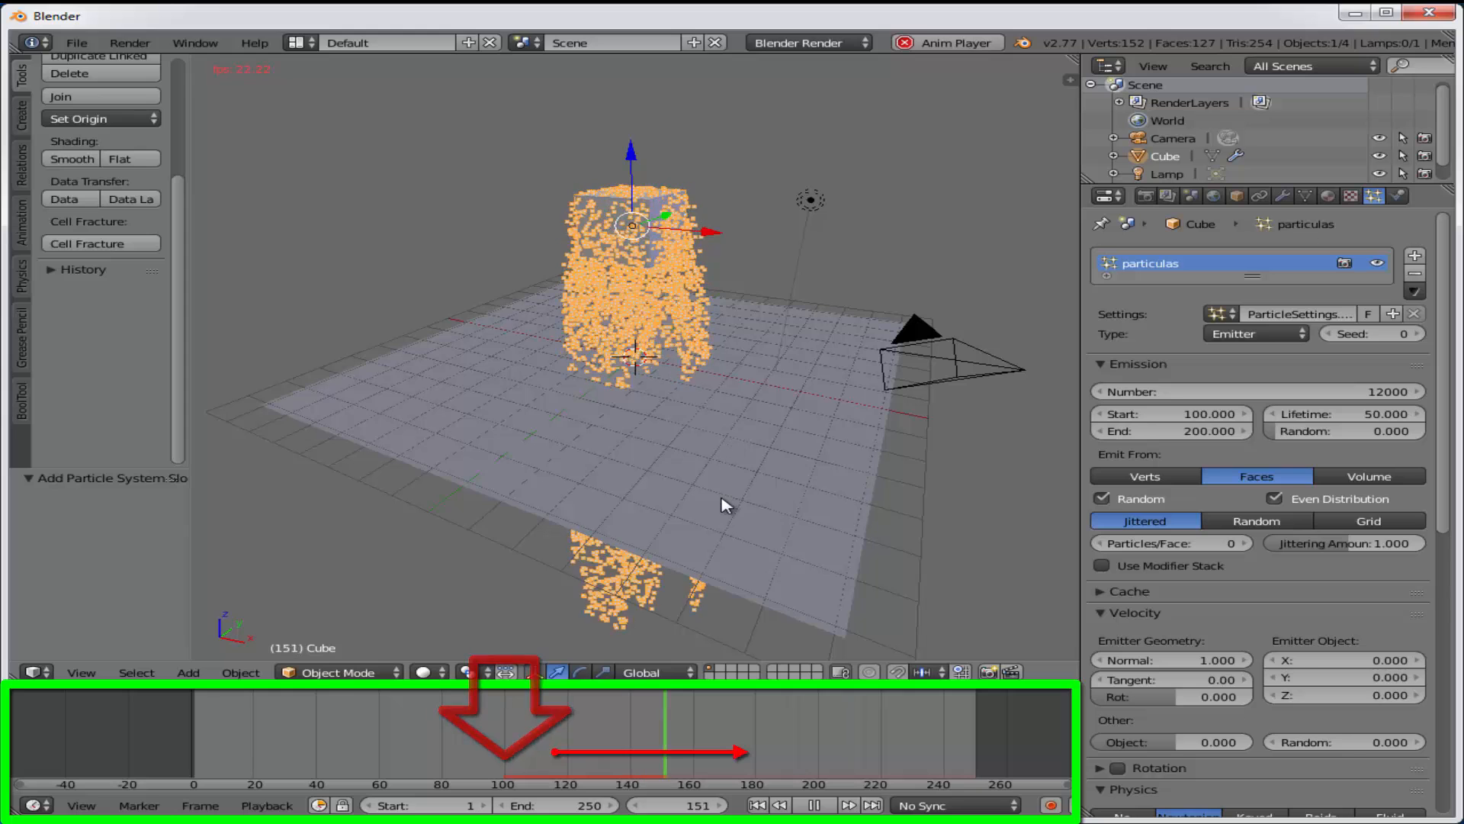
{"action": "left_click", "coordinate": [815, 806]}
{"action": "left_click", "coordinate": [757, 805]}
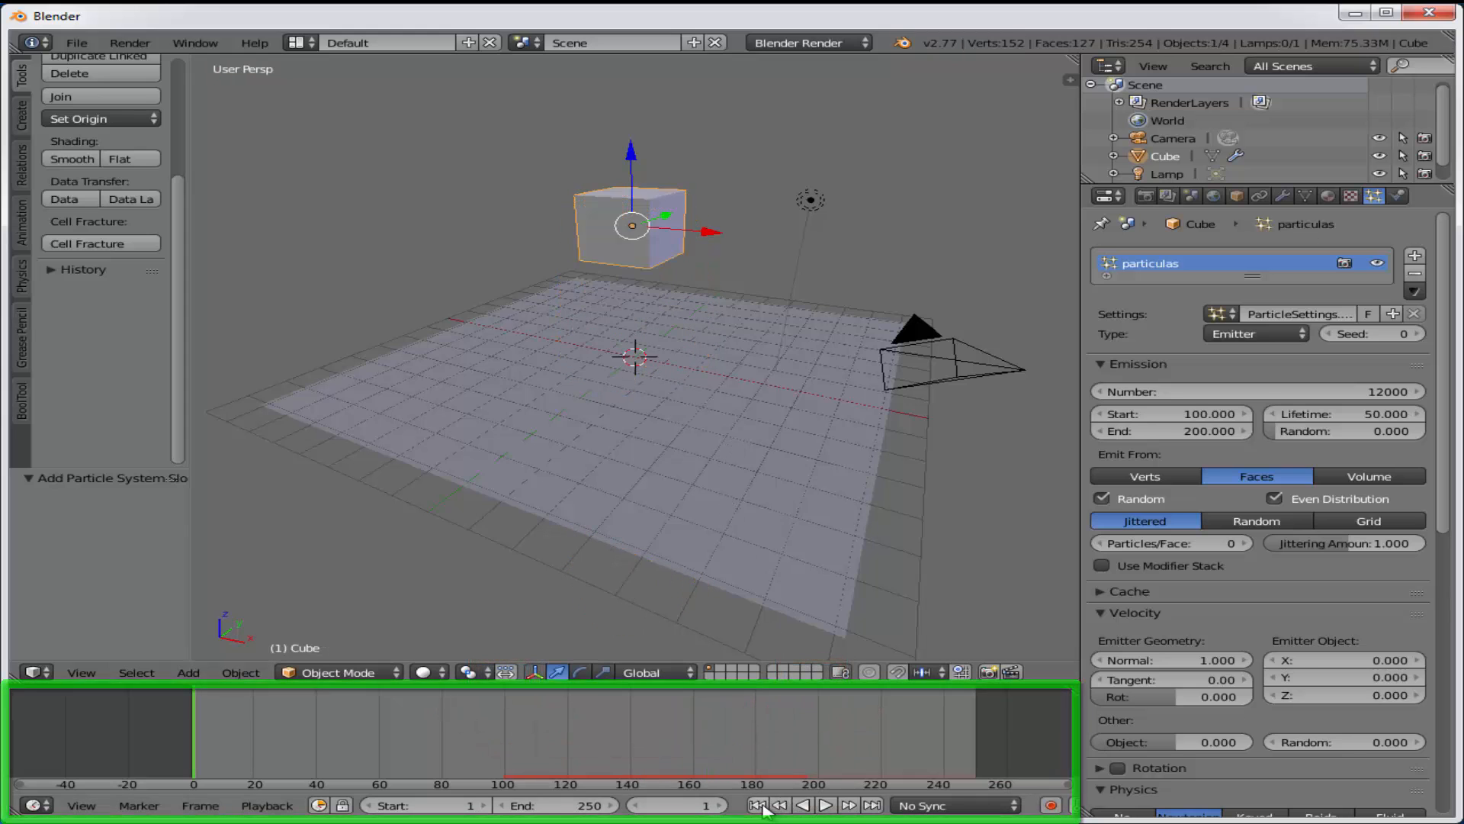
Set the particle lifetime to 3 and play the animation to preview the emission around the cube
{"action": "double_click", "coordinate": [1329, 418]}
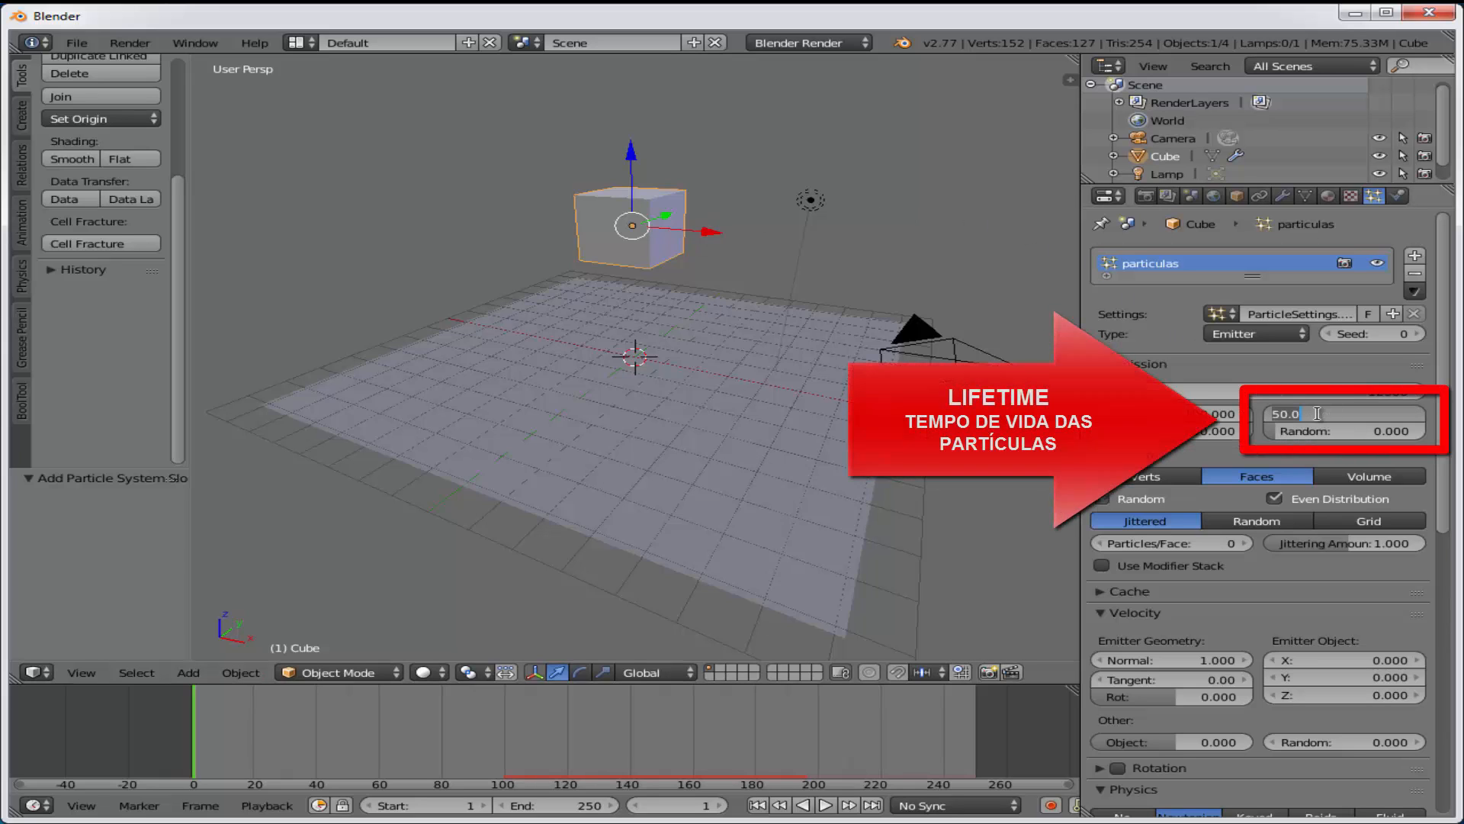
{"action": "key", "text": "Return"}
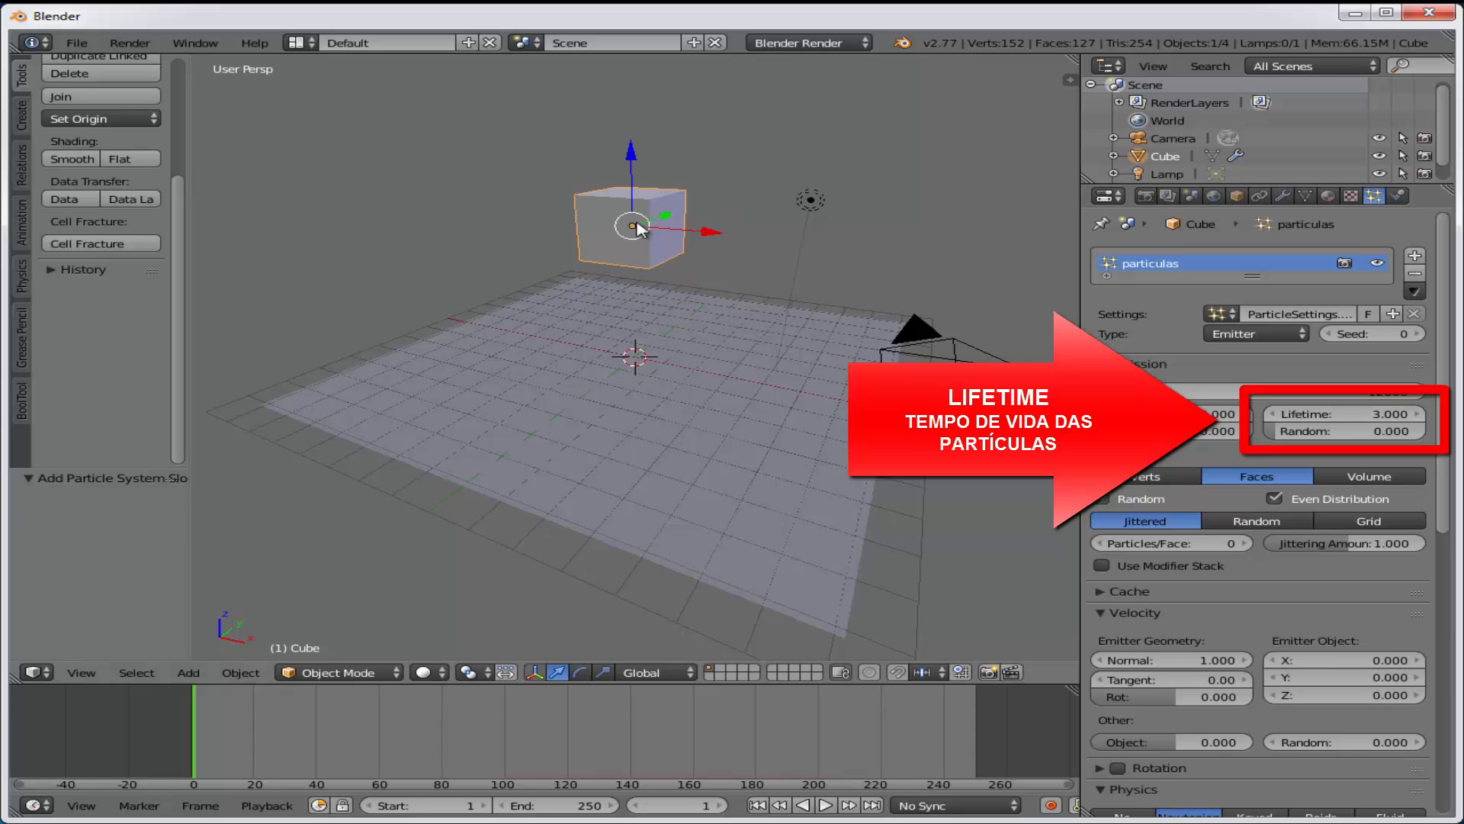
{"action": "left_click", "coordinate": [825, 805]}
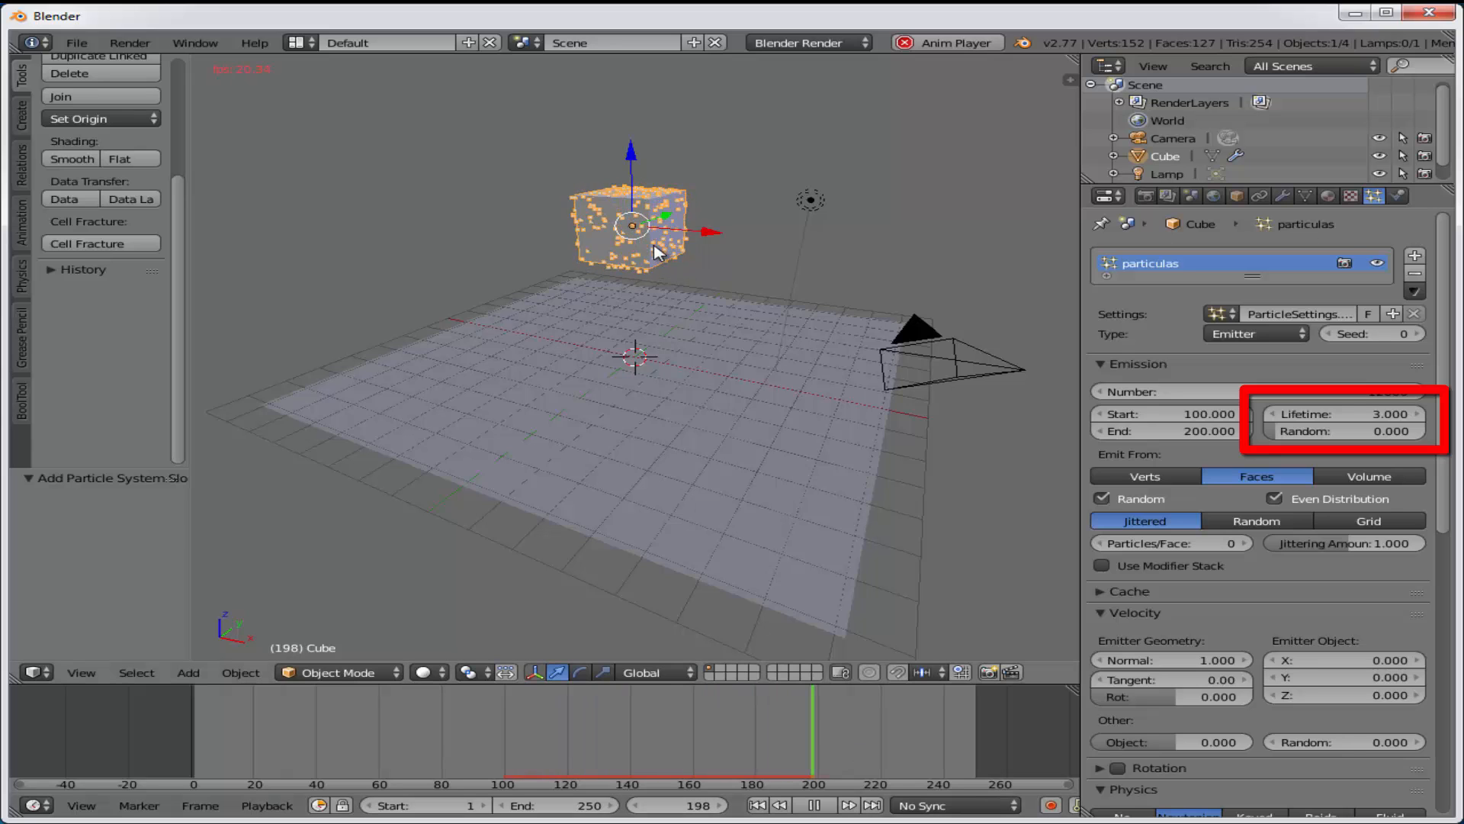
{"action": "key", "text": "alt+a"}
Set the particle lifetime to 50 and return to the first frame
{"action": "left_click", "coordinate": [1329, 411]}
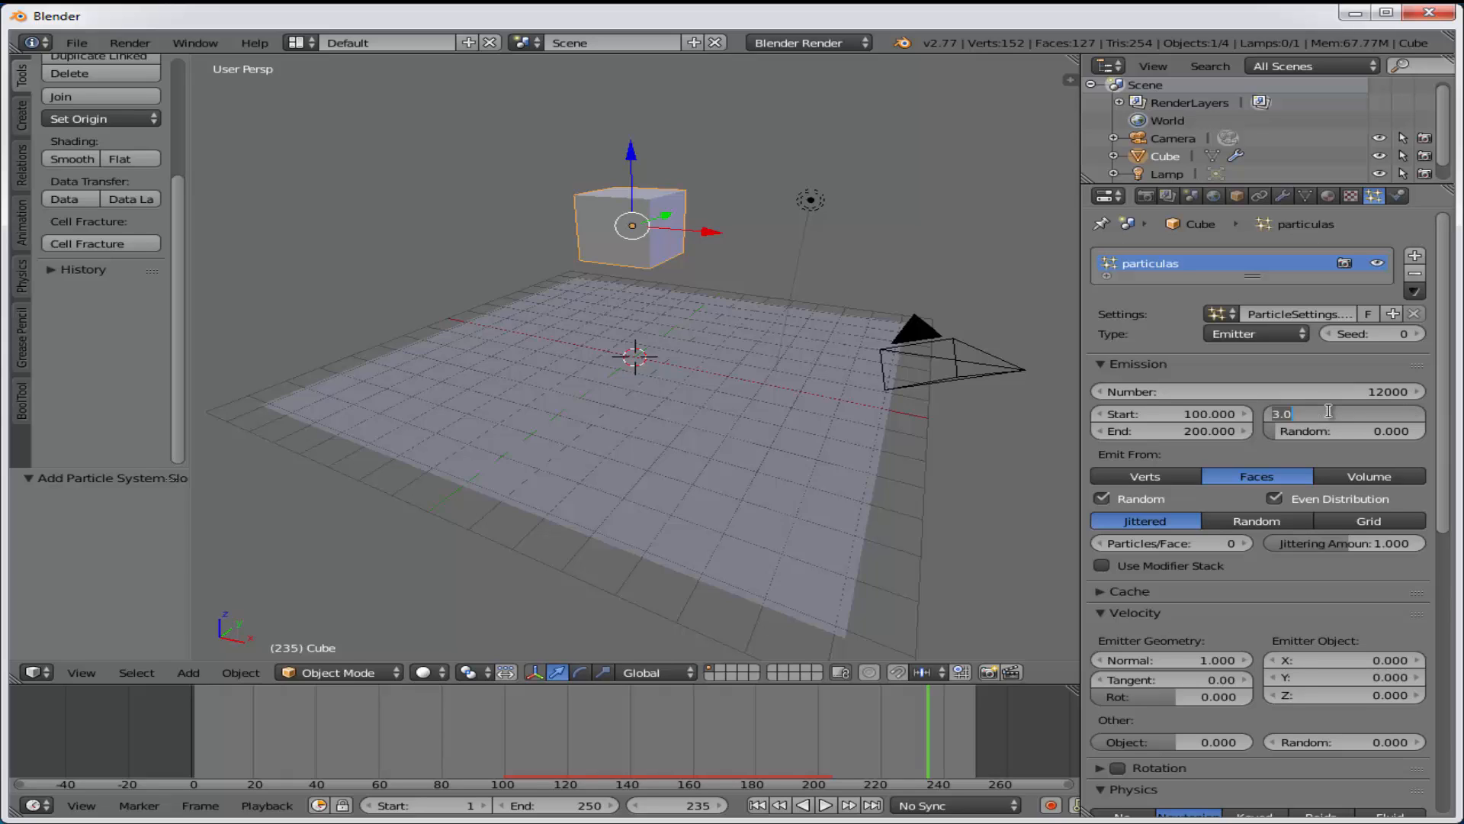
{"action": "type", "text": "50"}
{"action": "key", "text": "Return"}
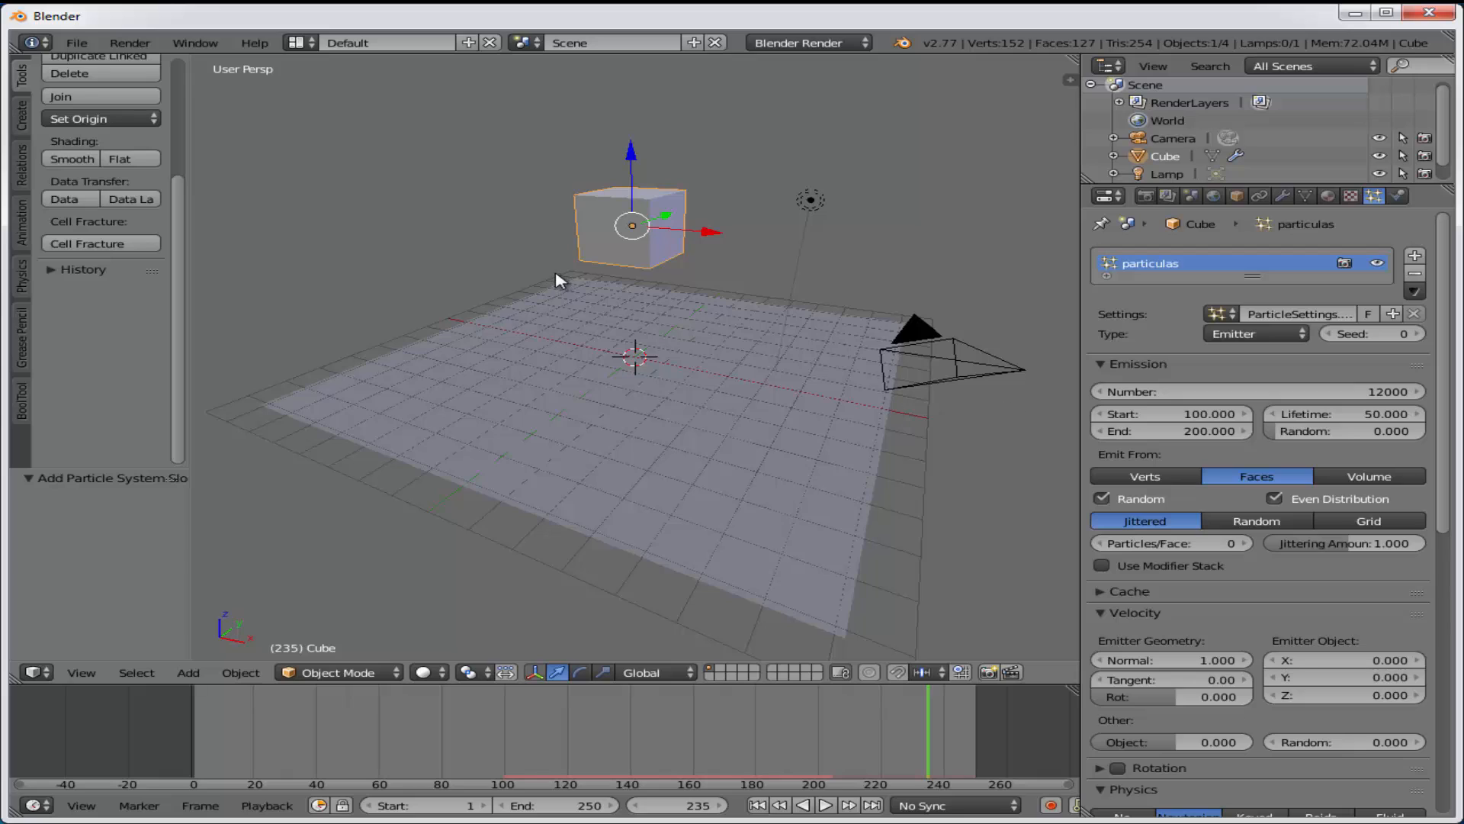
{"action": "left_click", "coordinate": [758, 805]}
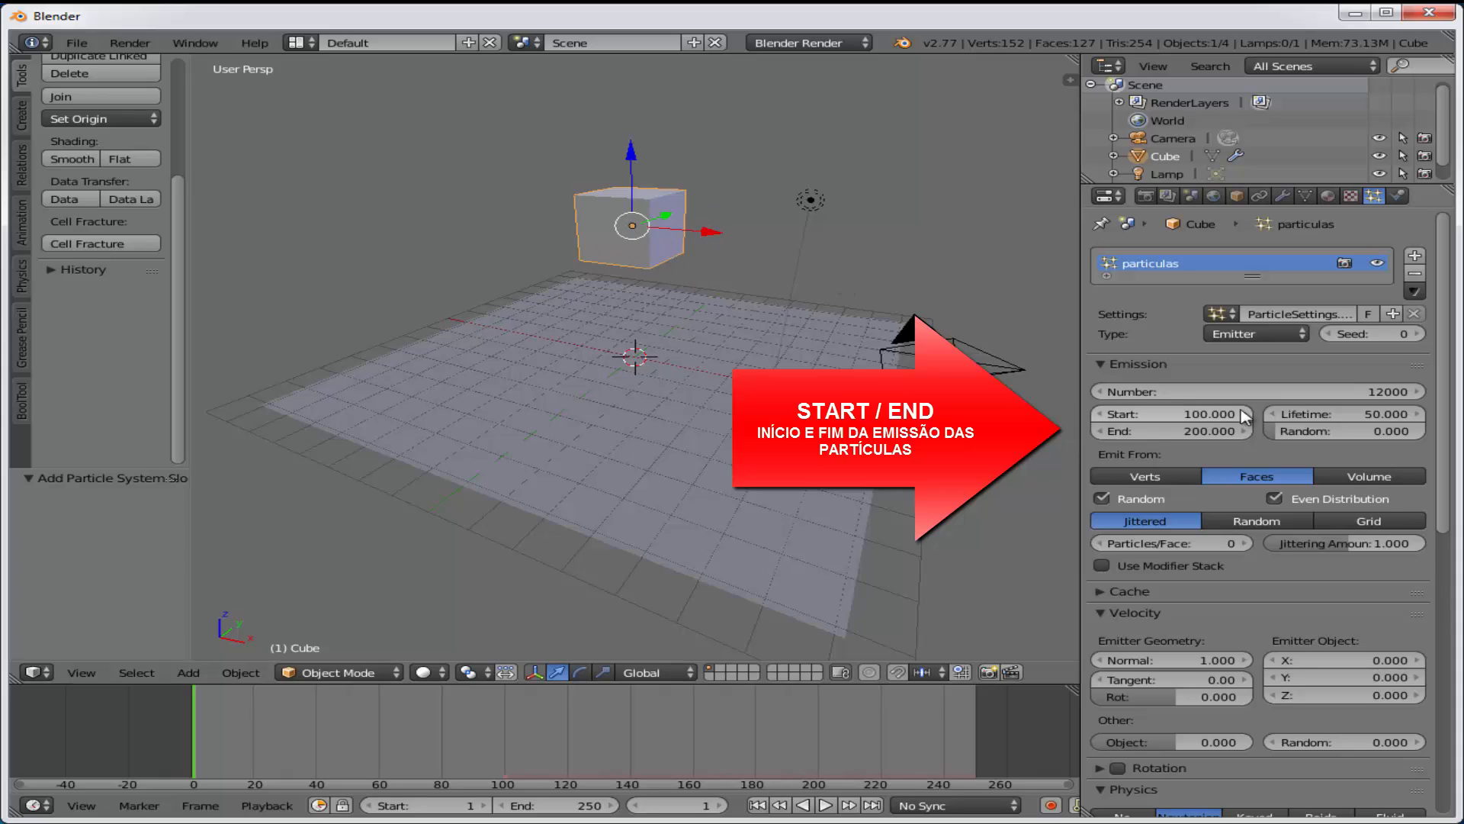
Set the emission end to frame 100, preview the animation up to frame 119 and return to the first frame
{"action": "left_click", "coordinate": [1186, 416]}
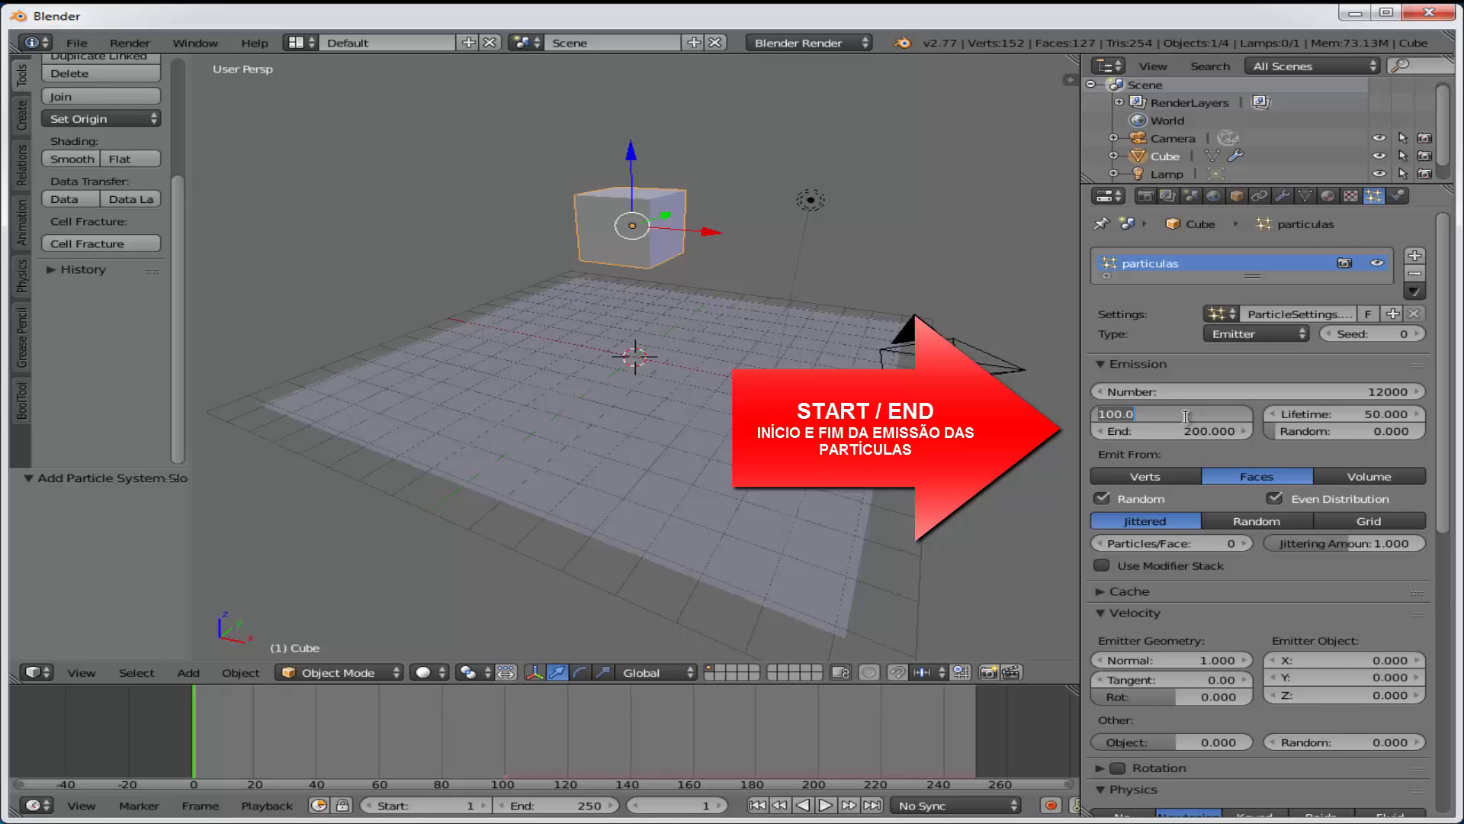
{"action": "type", "text": "1"}
{"action": "key", "text": "Tab"}
{"action": "type", "text": "1"}
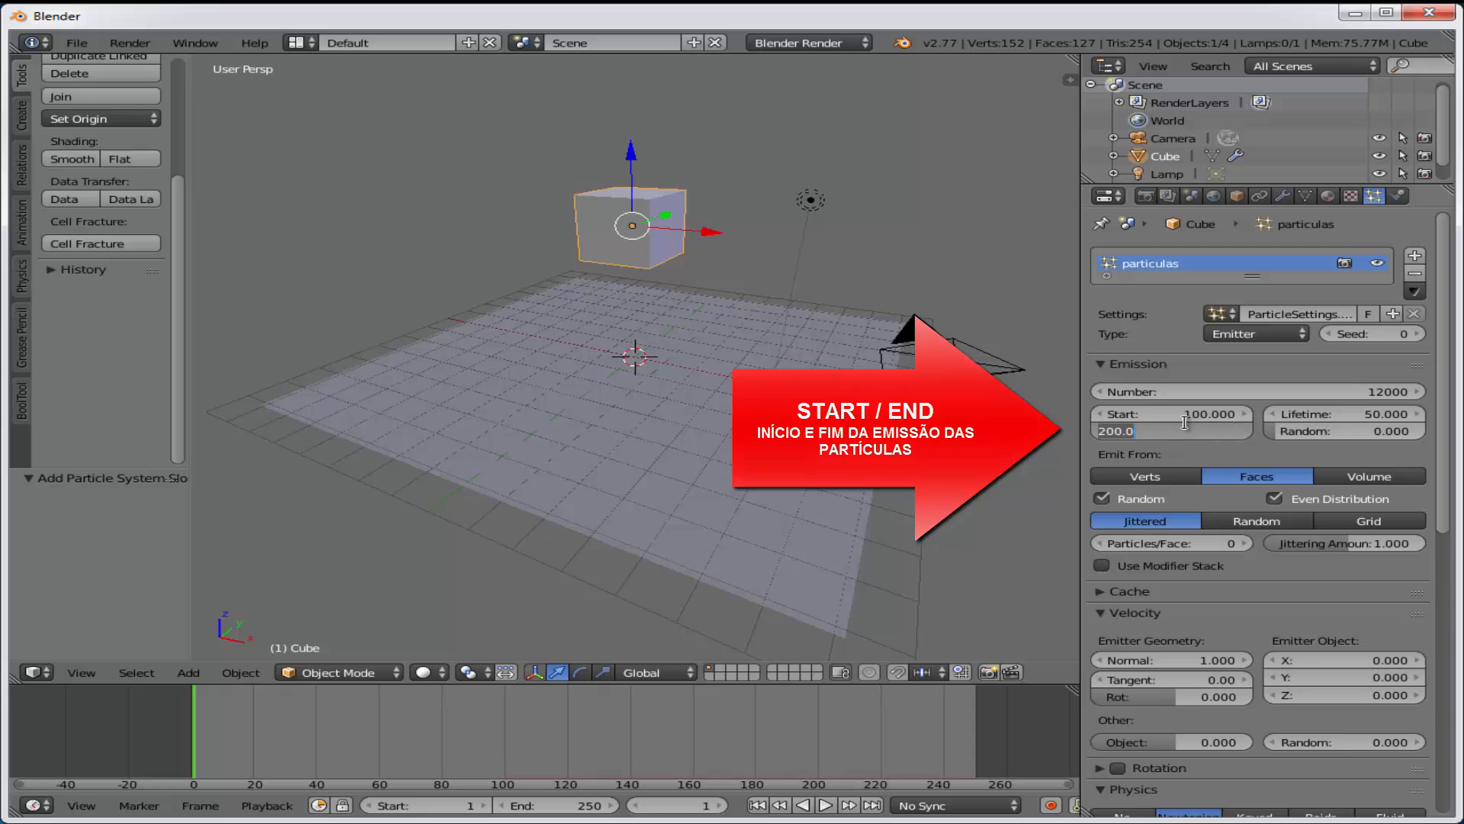
{"action": "type", "text": "00"}
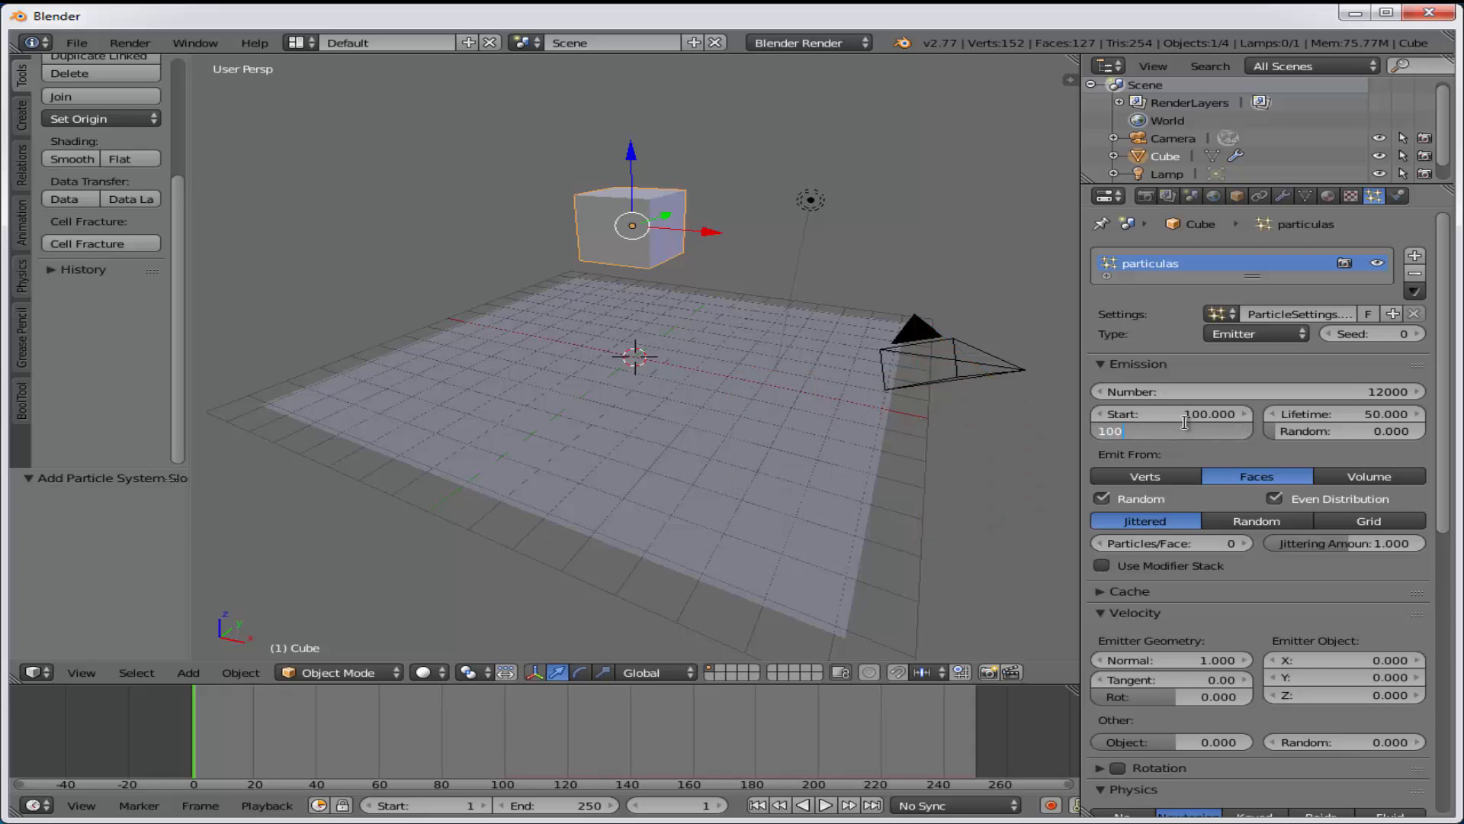
{"action": "key", "text": "Return"}
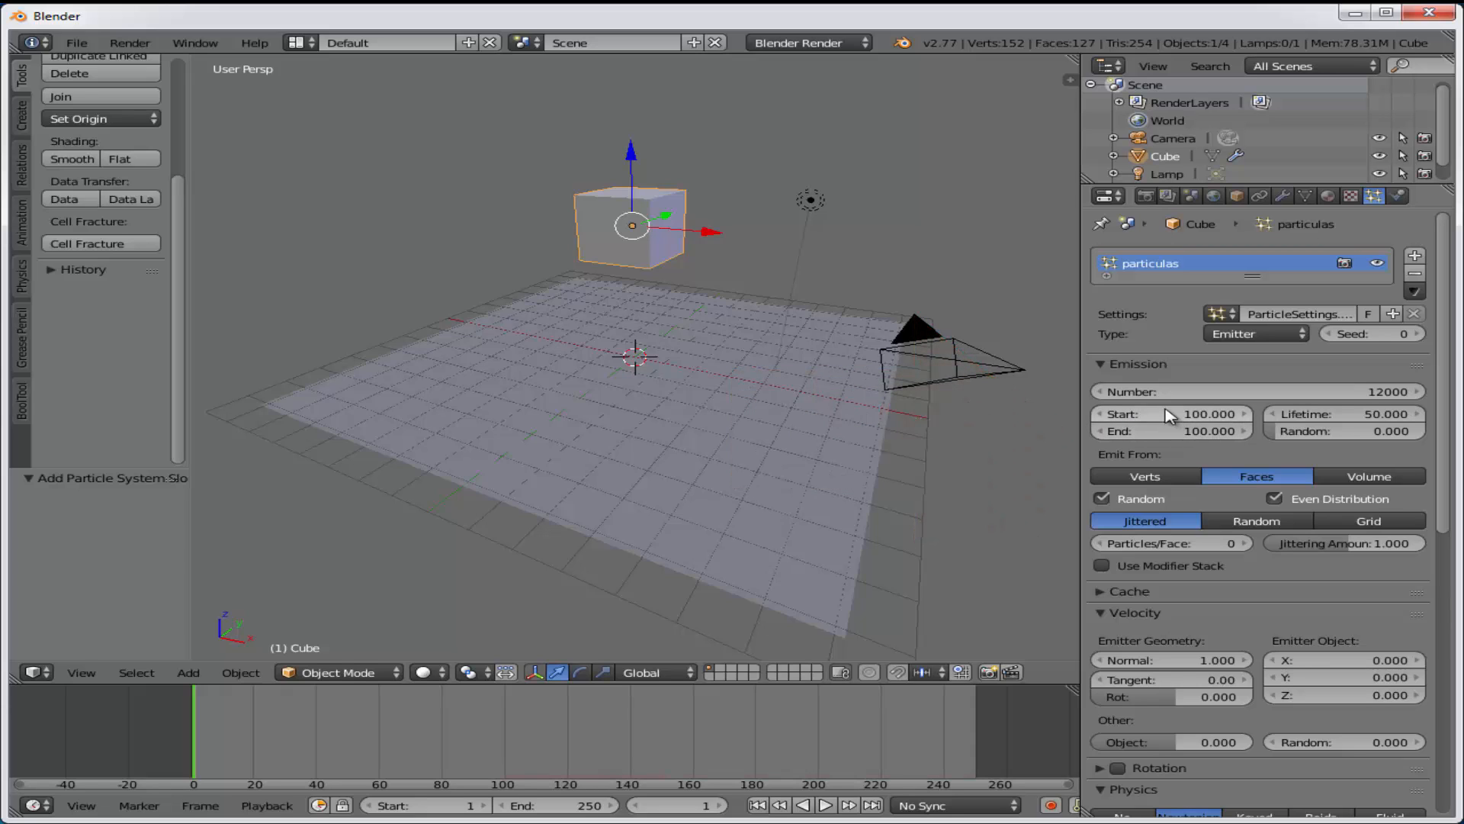
{"action": "left_click", "coordinate": [826, 805]}
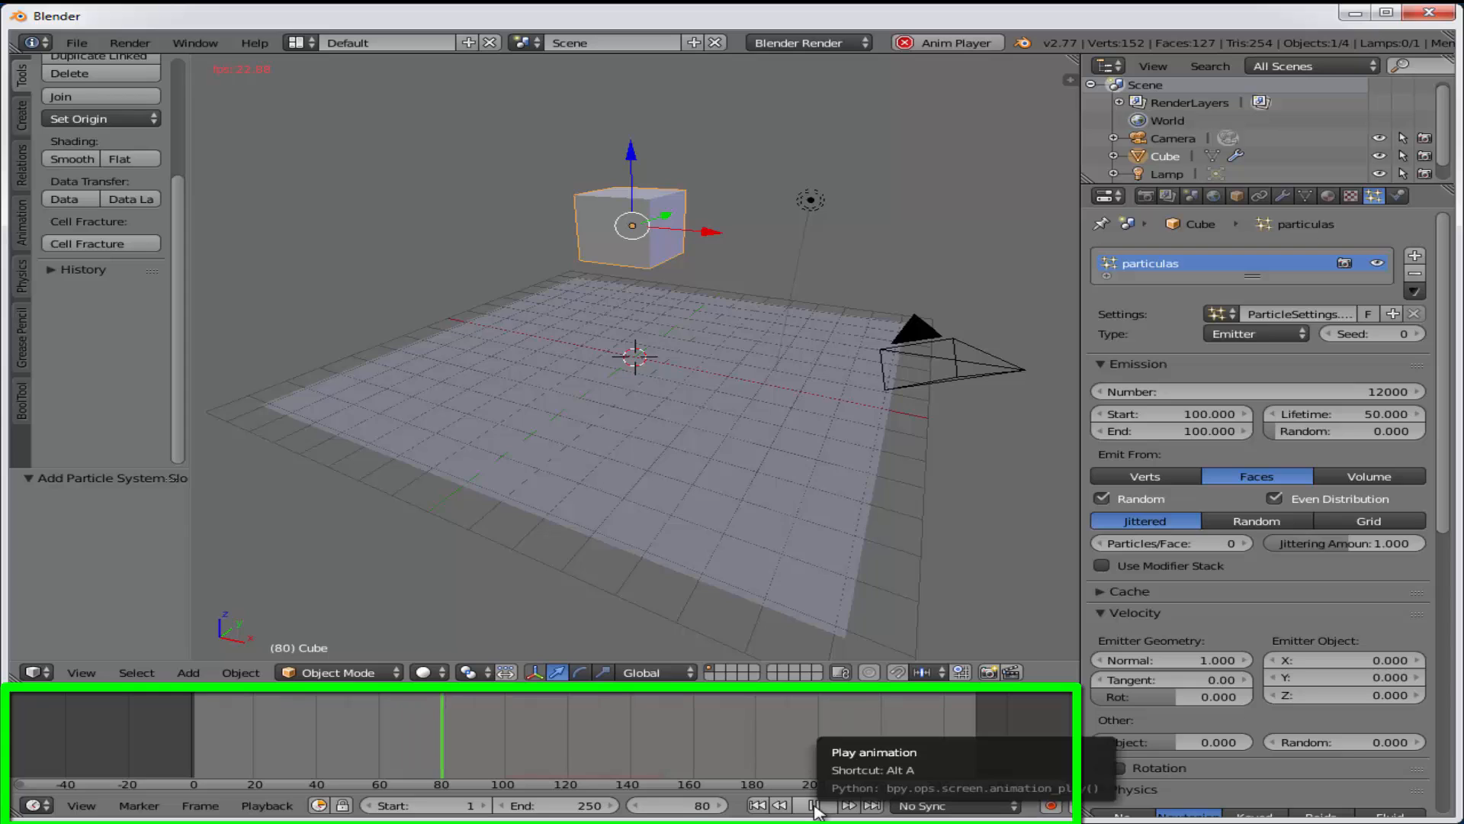
{"action": "left_click", "coordinate": [816, 806]}
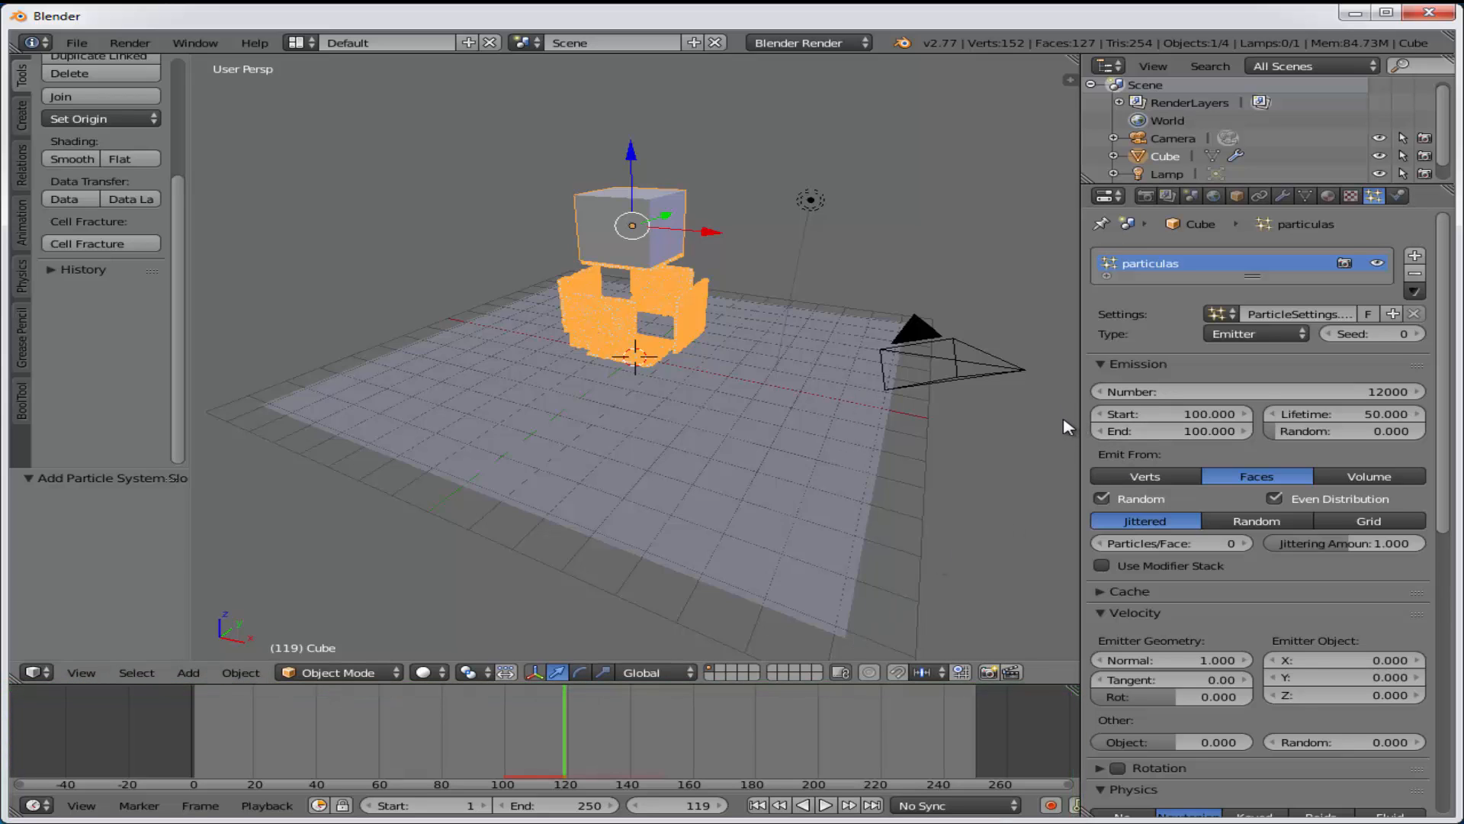
{"action": "left_click", "coordinate": [757, 805]}
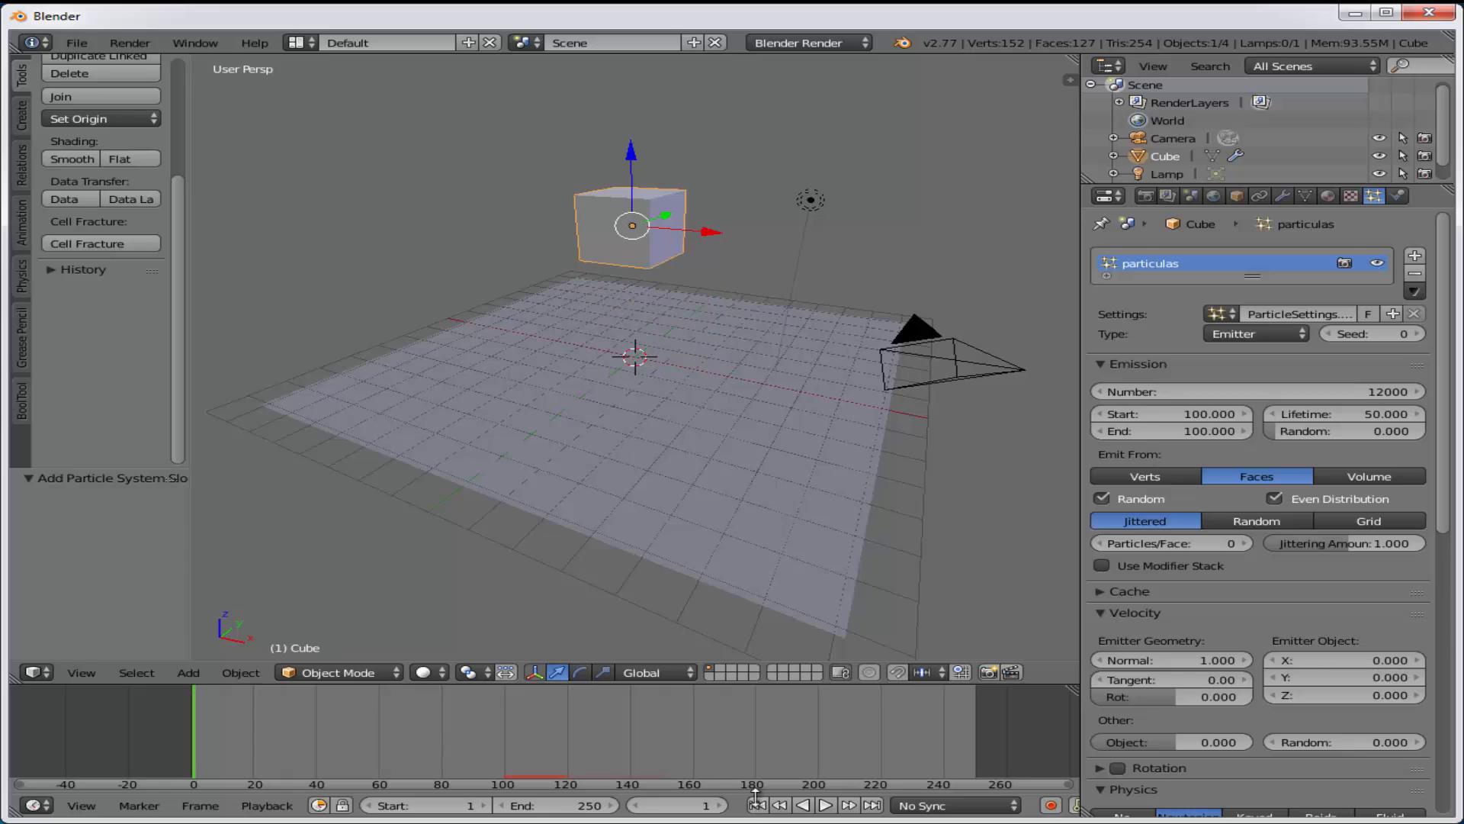
Set the emission end to frame 200 and the emission start to frame 1
{"action": "left_click", "coordinate": [1192, 428]}
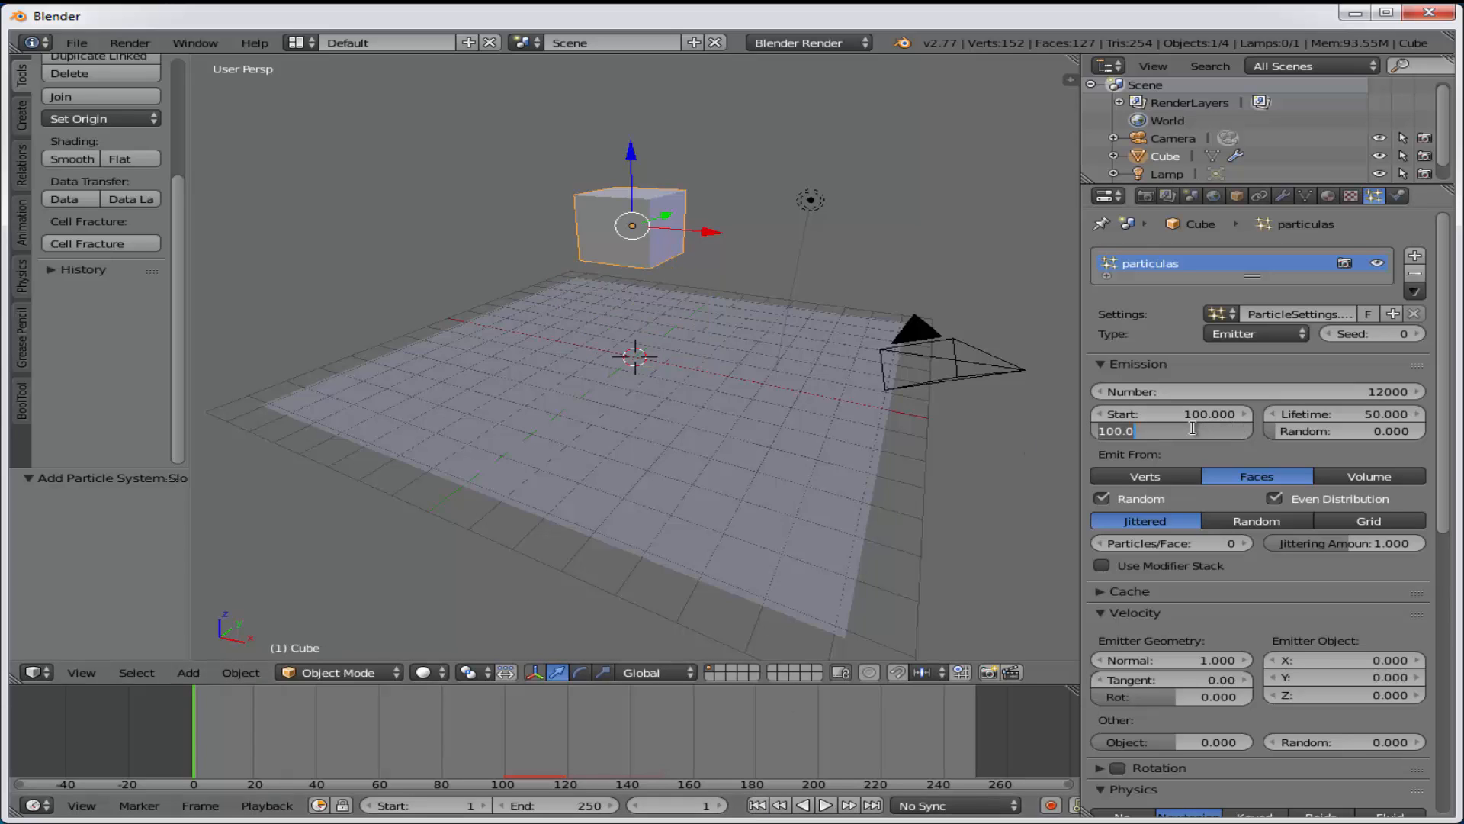
{"action": "type", "text": "200"}
{"action": "key", "text": "Return"}
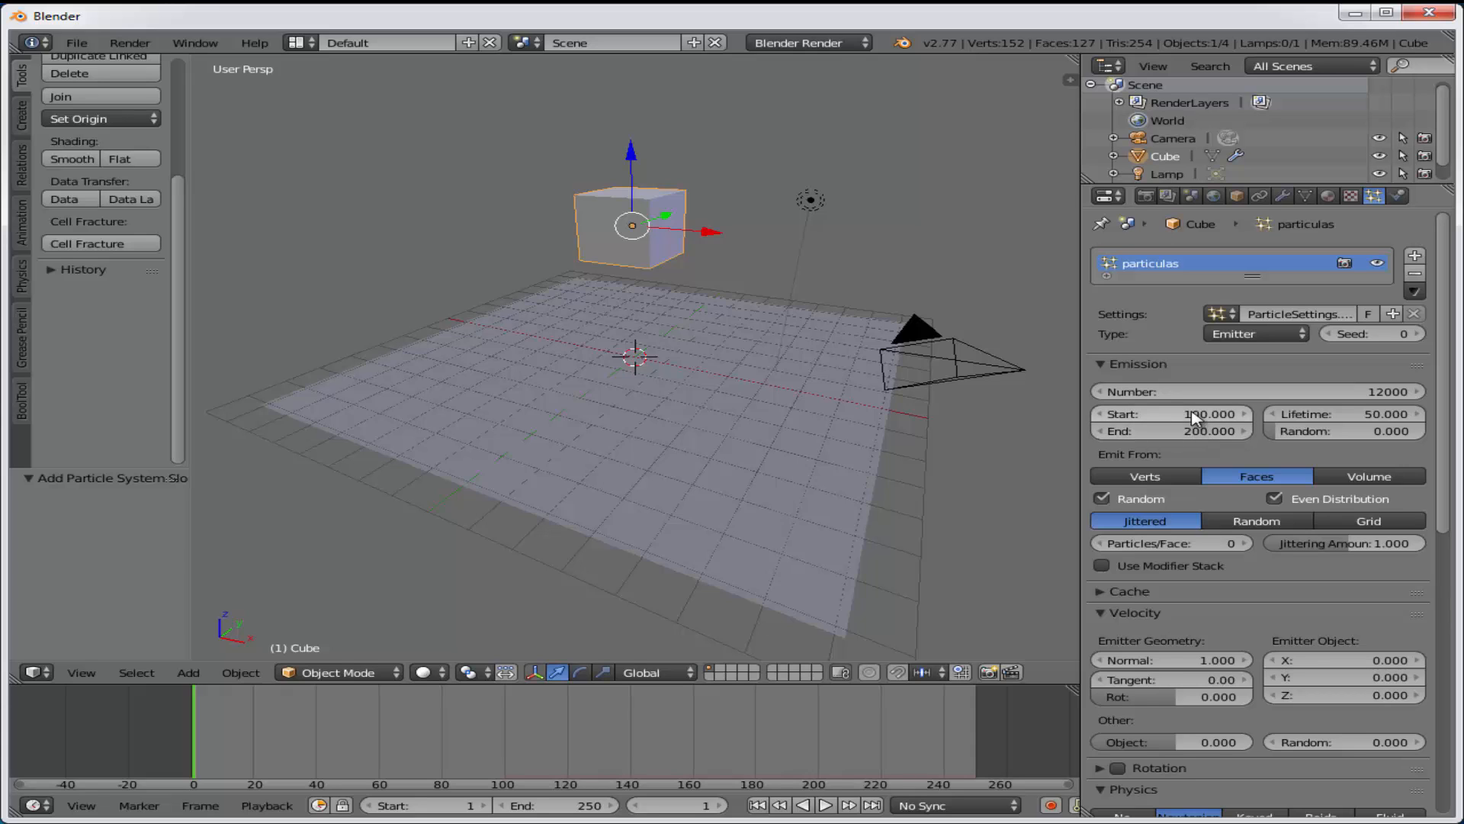
{"action": "left_click", "coordinate": [1189, 412]}
{"action": "type", "text": "1"}
{"action": "key", "text": "Return"}
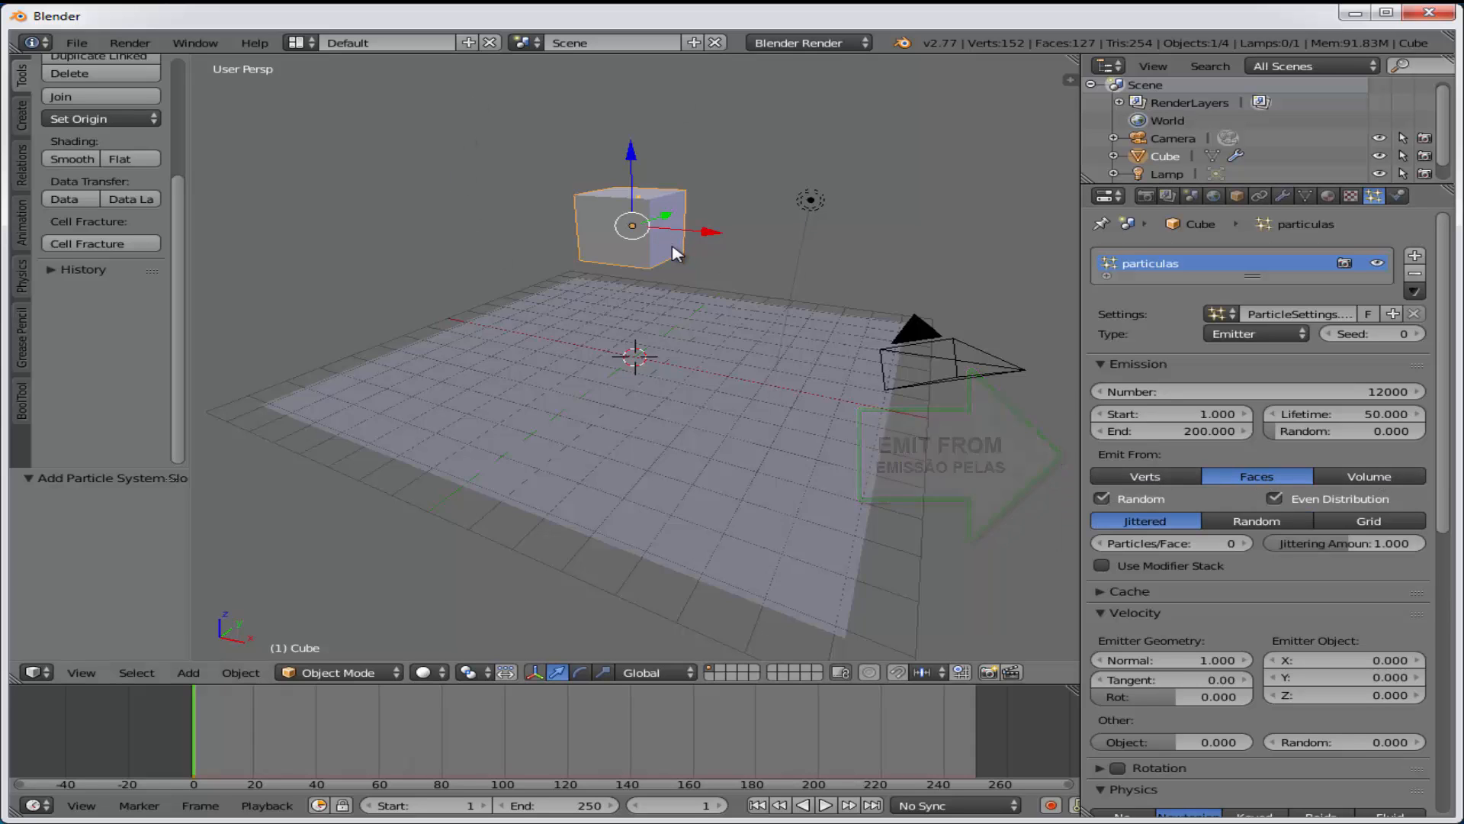
Emit the particles from the cube's vertices and preview the animation in wireframe display, pausing at frame 153
{"action": "left_click", "coordinate": [1146, 476]}
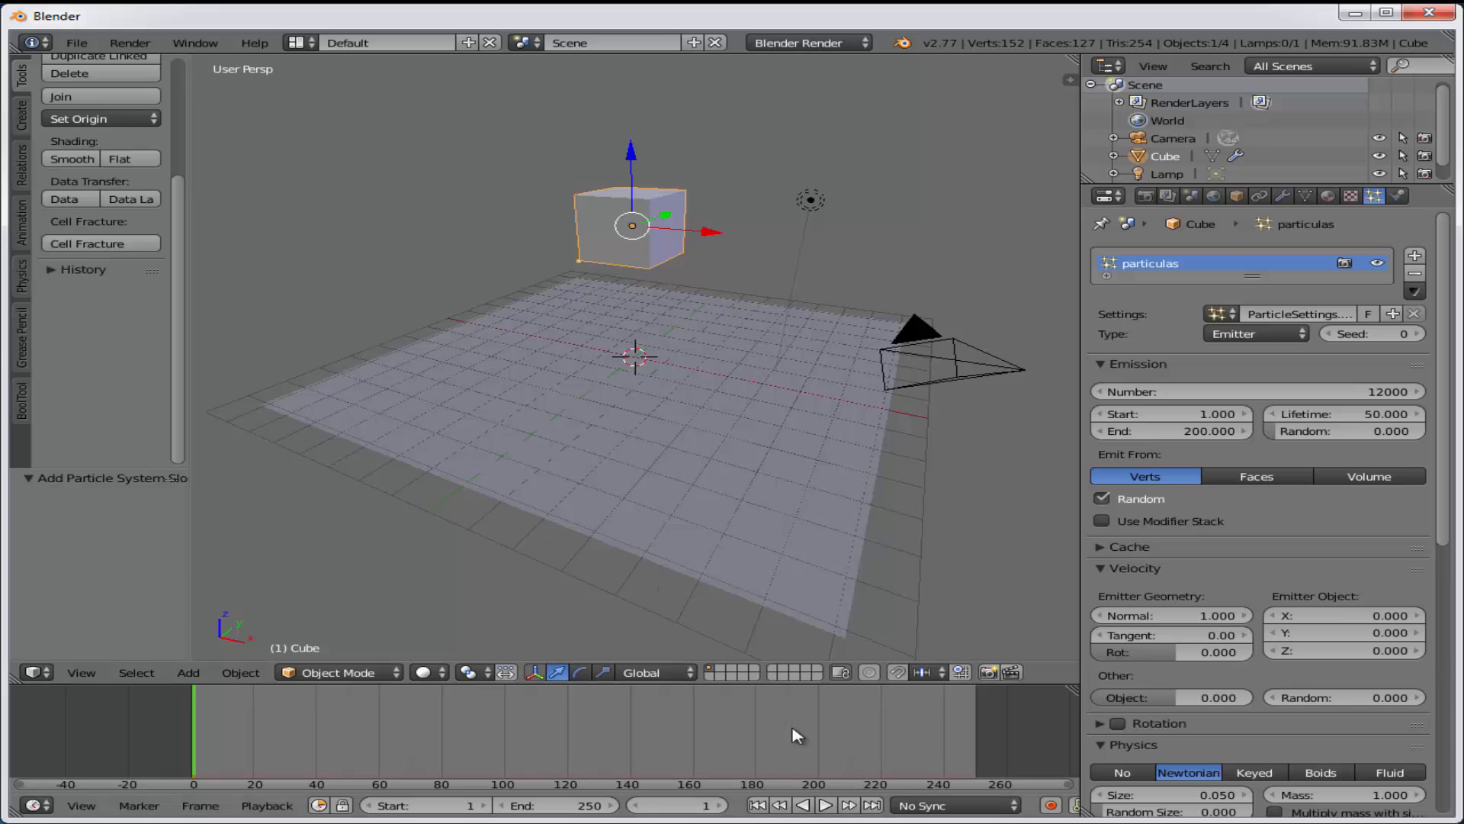
{"action": "left_click", "coordinate": [824, 807]}
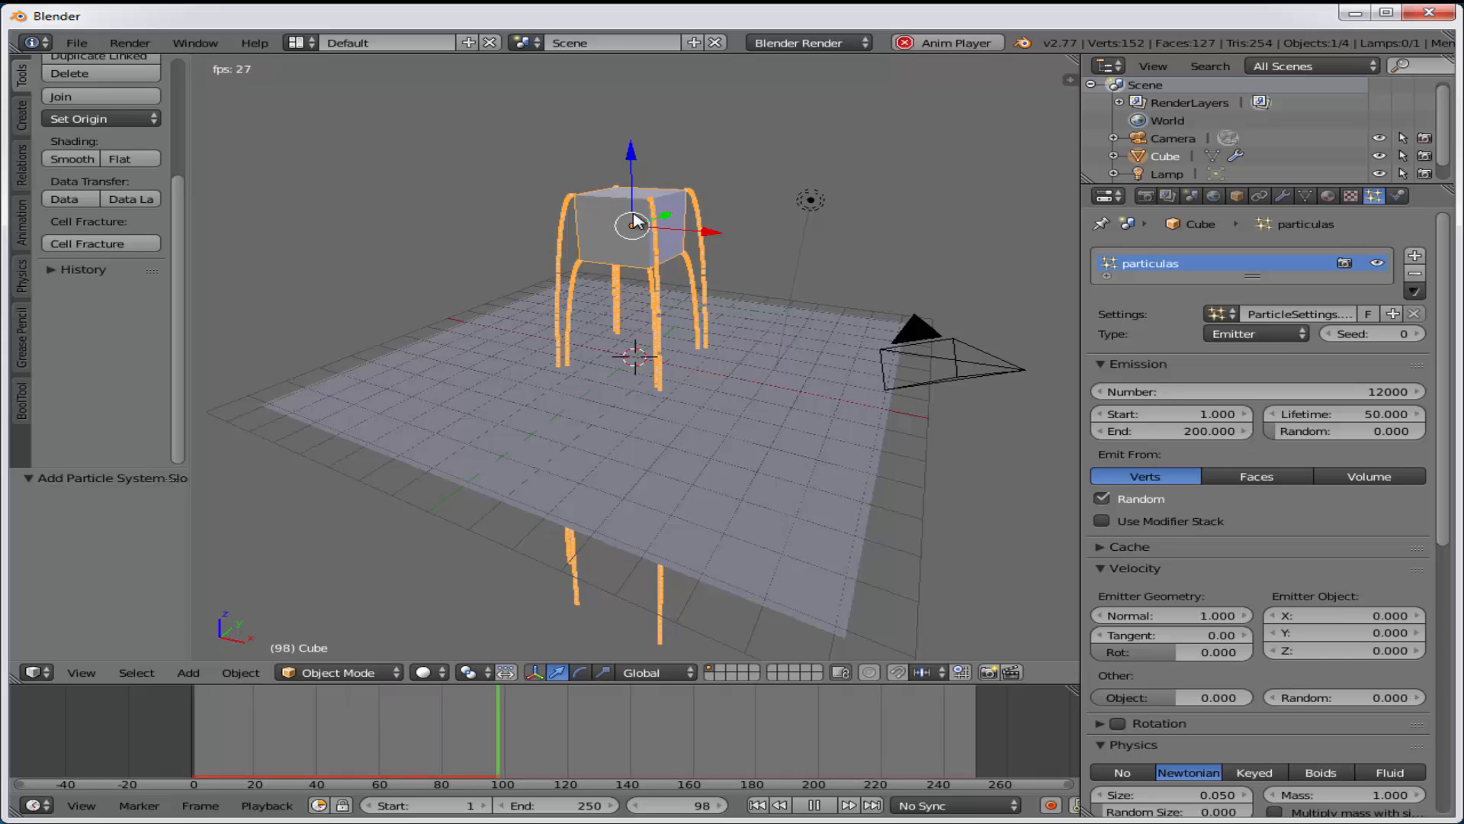
{"action": "key", "text": "z"}
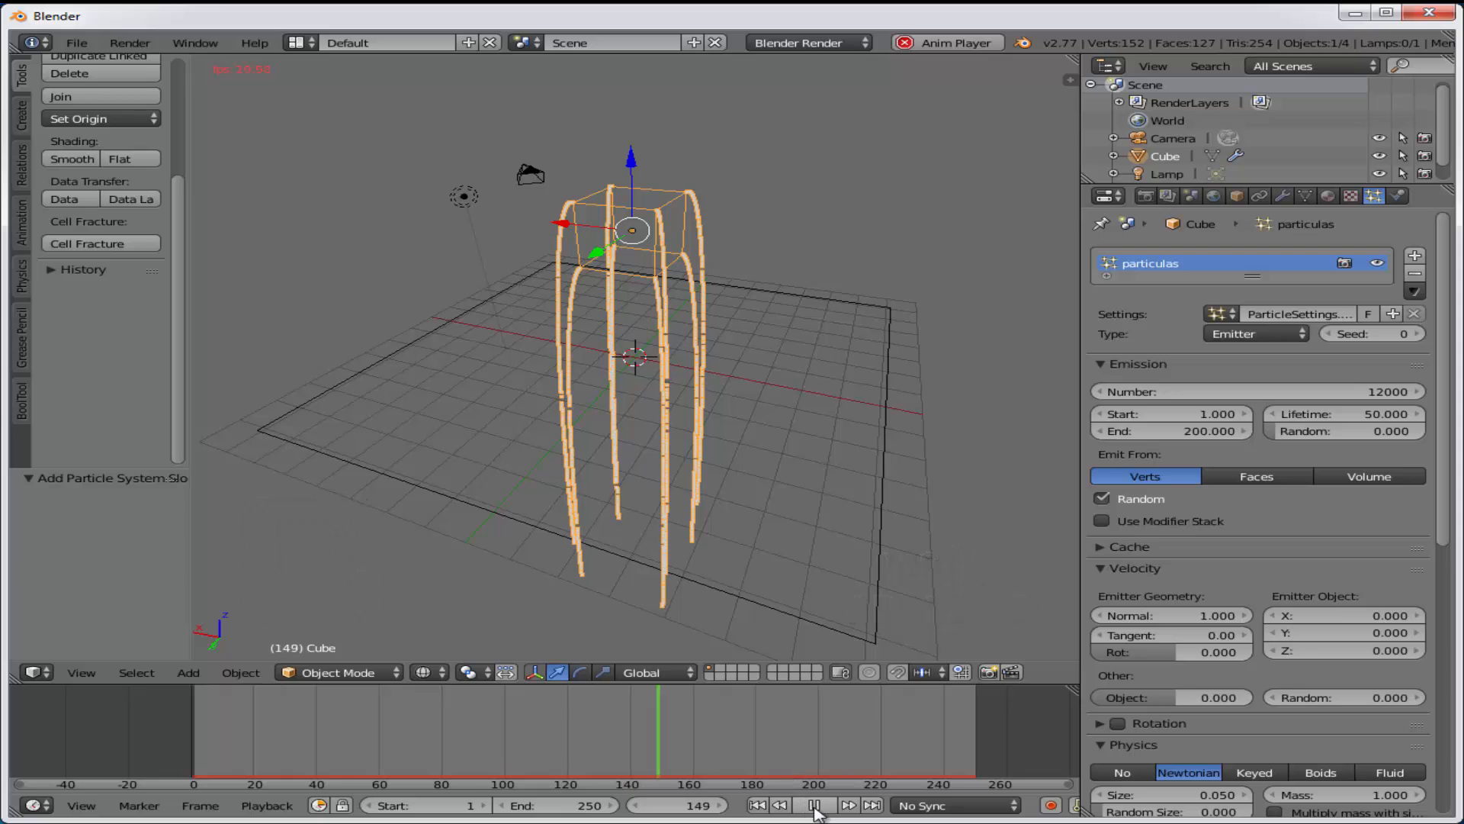
{"action": "key", "text": "alt+a"}
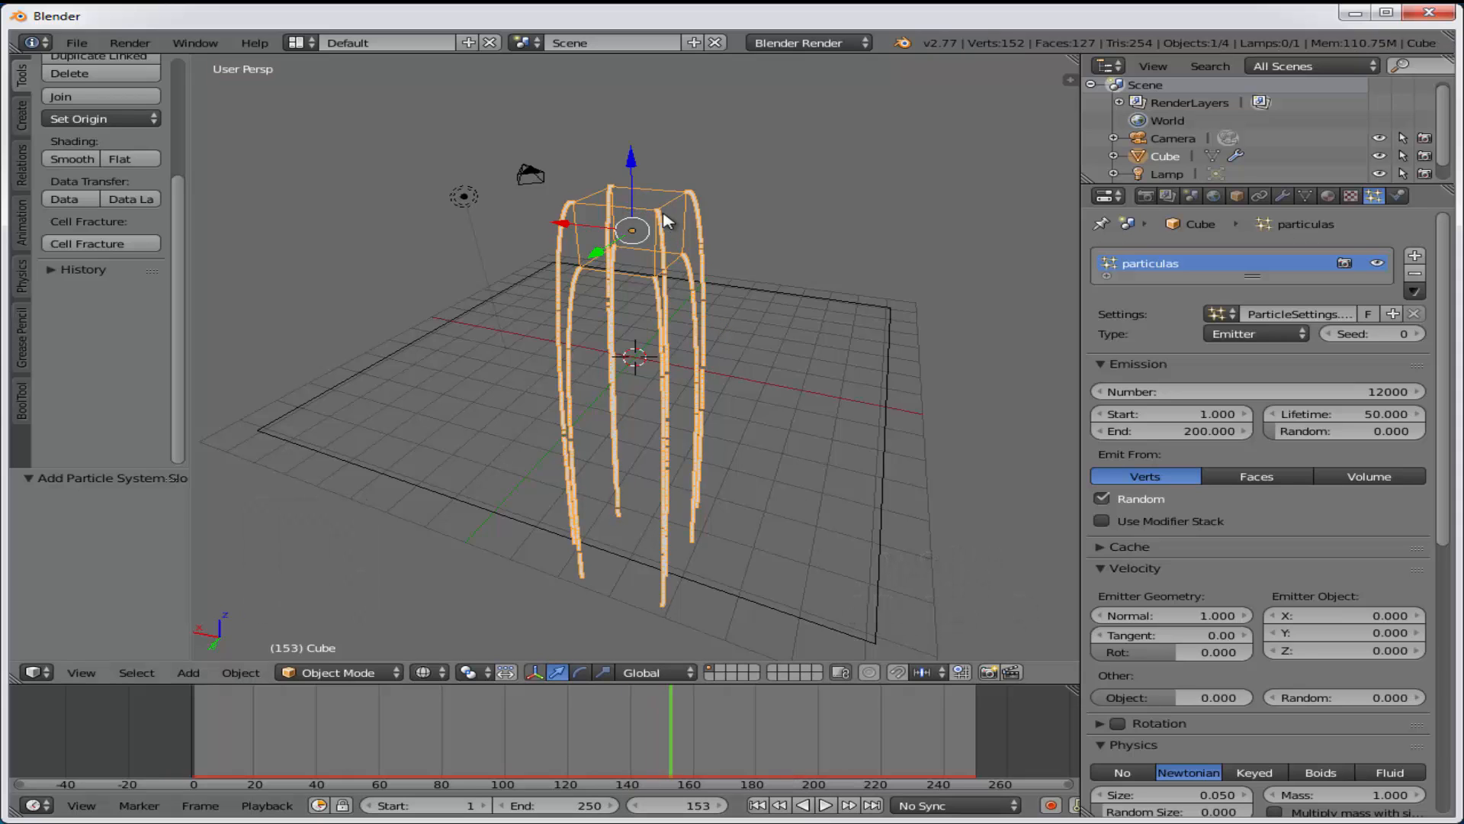
Emit the particles from the cube's faces and play the animation from the first frame, pausing at frame 23
{"action": "left_click", "coordinate": [1260, 478]}
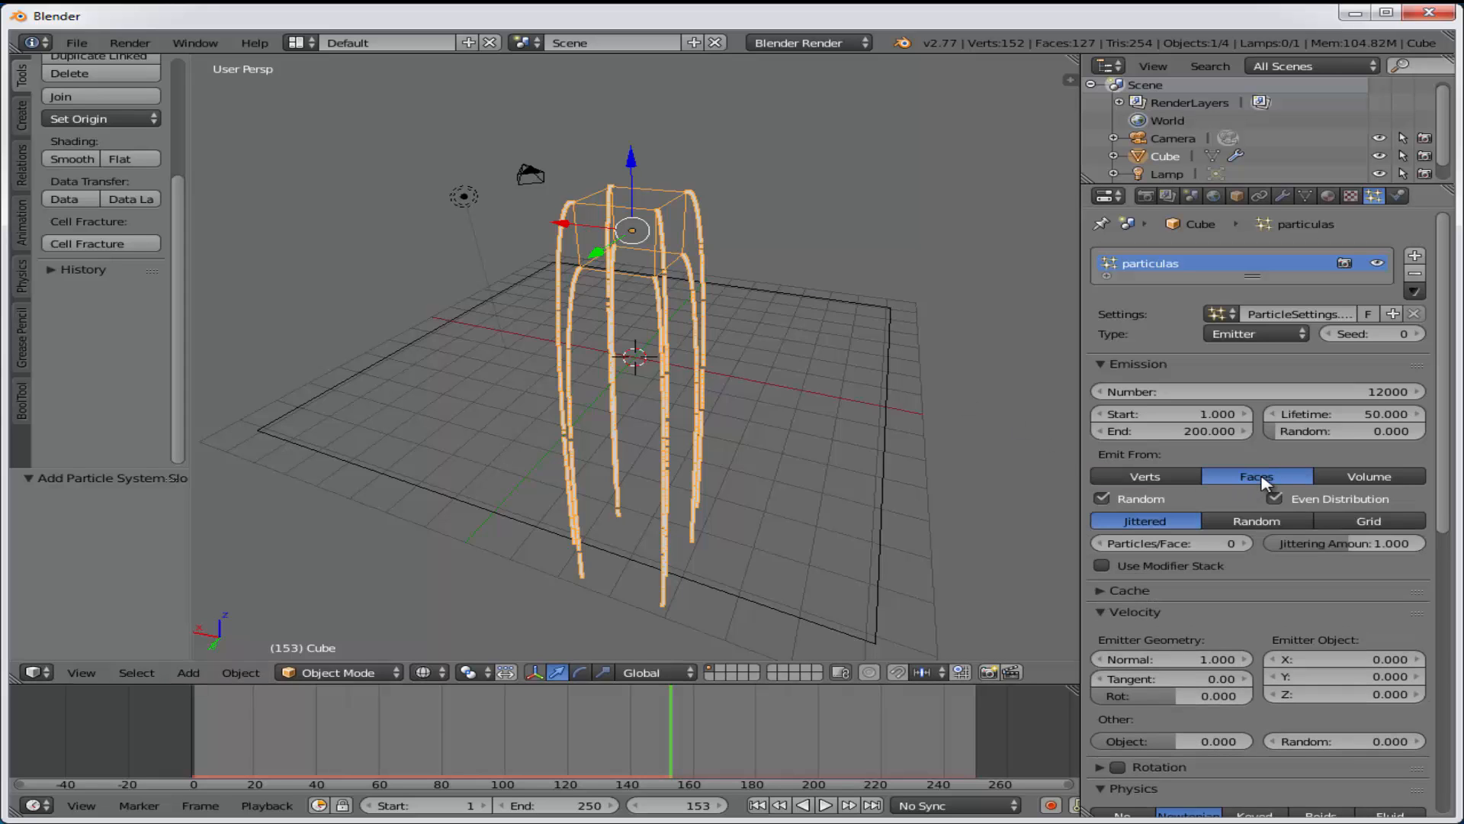
{"action": "left_click", "coordinate": [758, 805]}
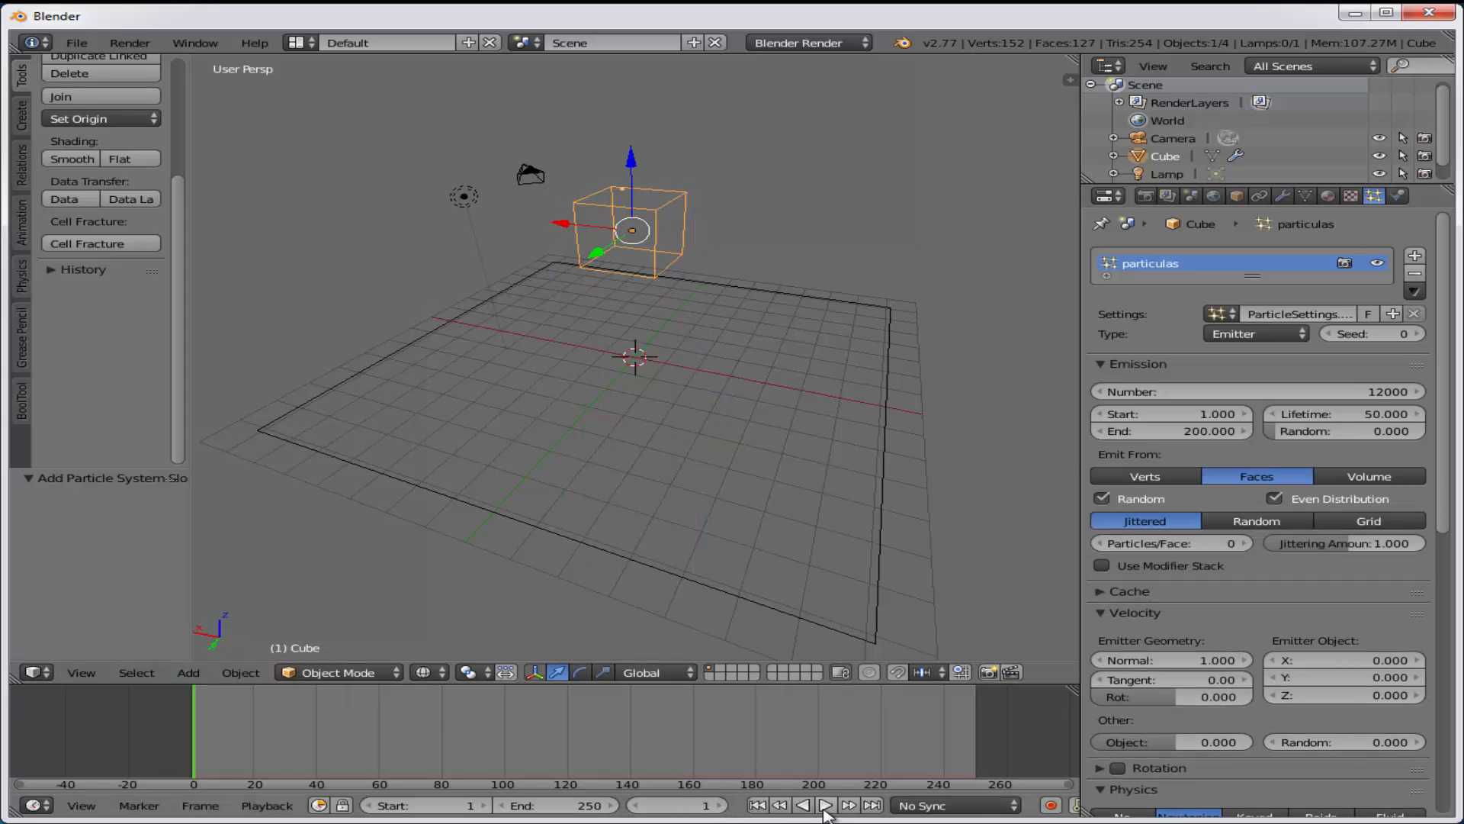
{"action": "left_click", "coordinate": [825, 805]}
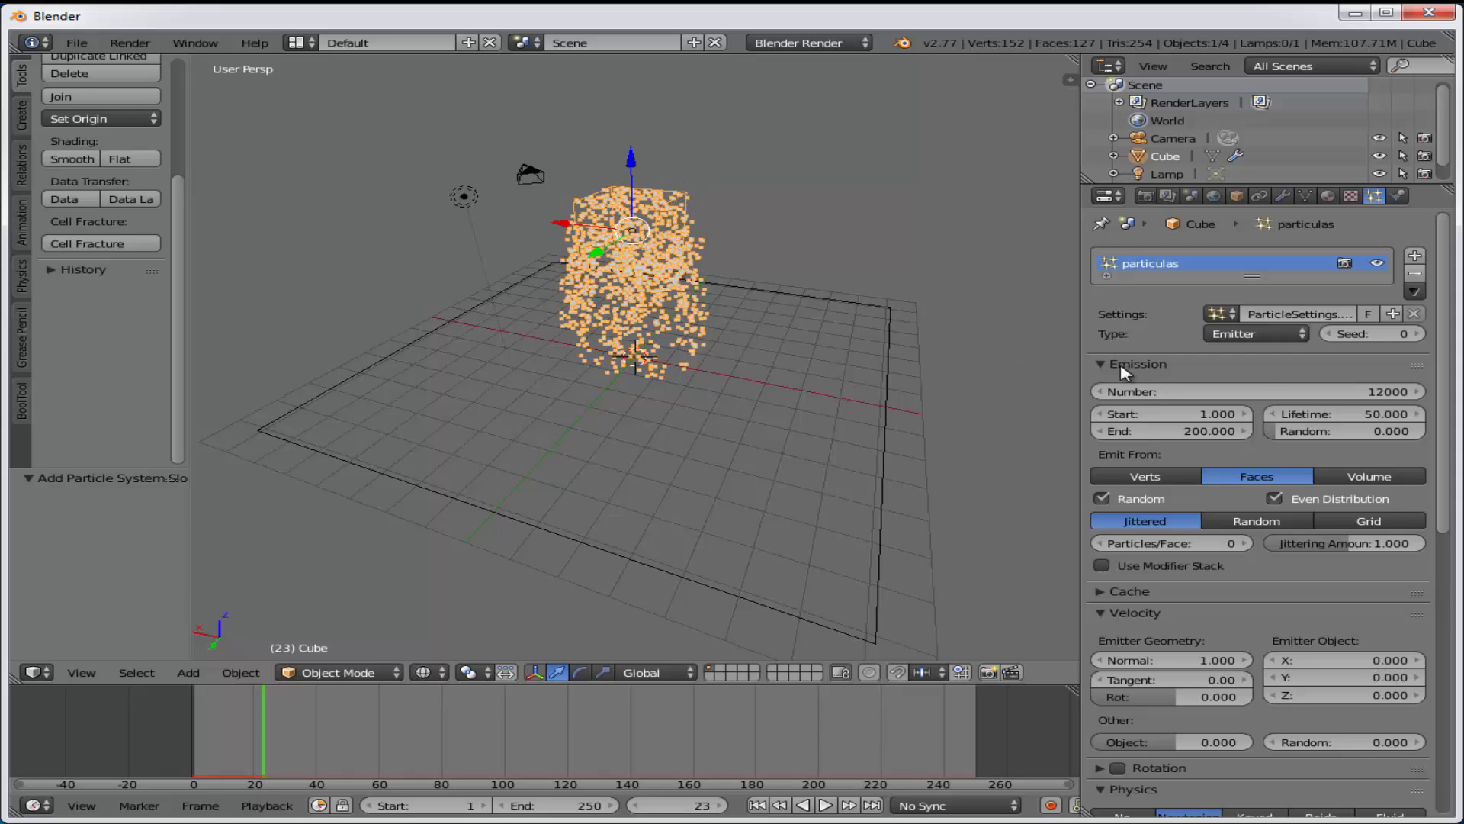
Expand the Field Weights settings of the cube's particle system
{"action": "scroll", "coordinate": [1449, 241], "scroll_direction": "down", "scroll_amount": 10}
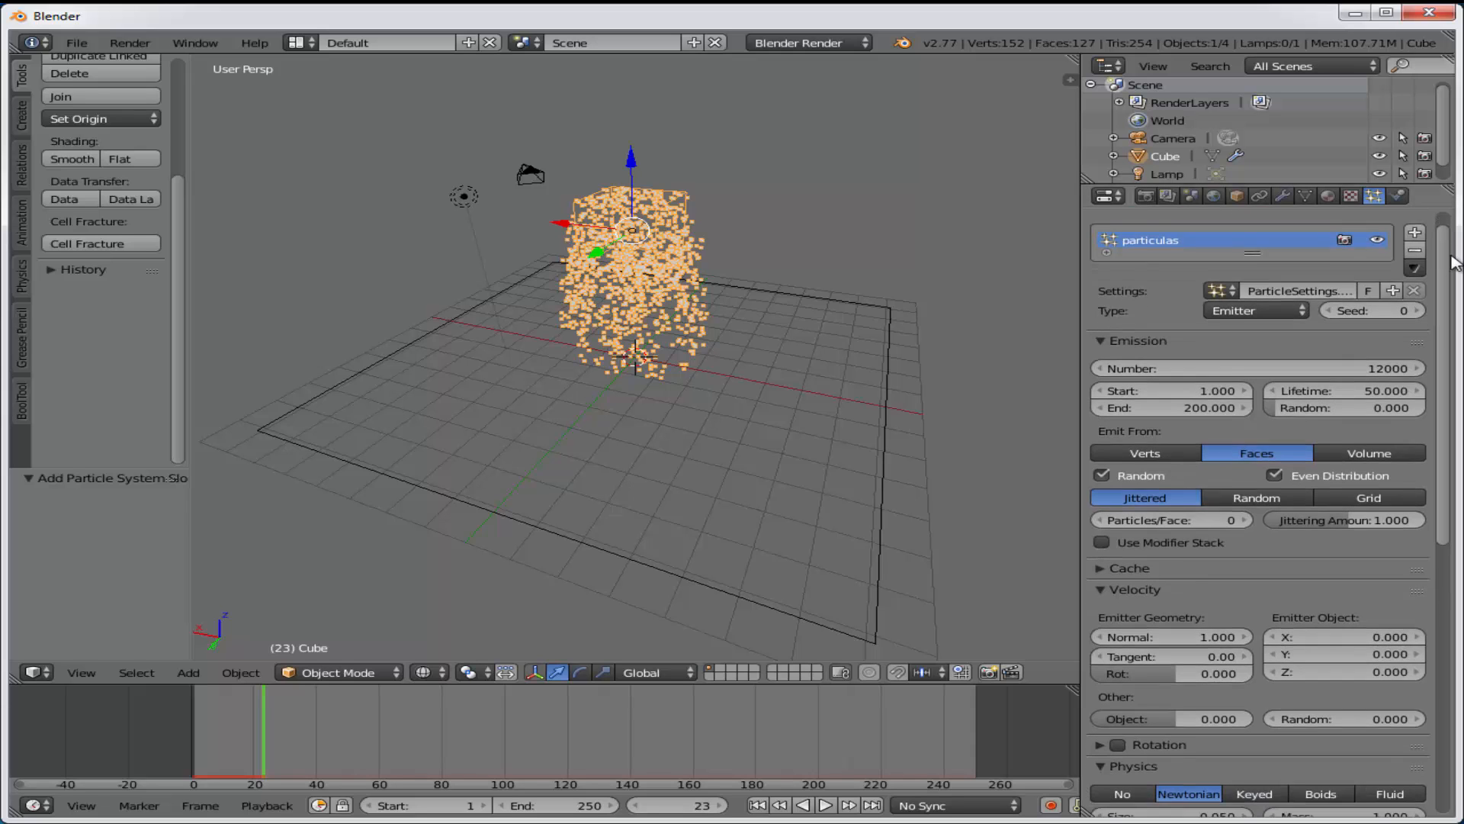
{"action": "scroll", "coordinate": [1258, 511], "scroll_direction": "down", "scroll_amount": 5}
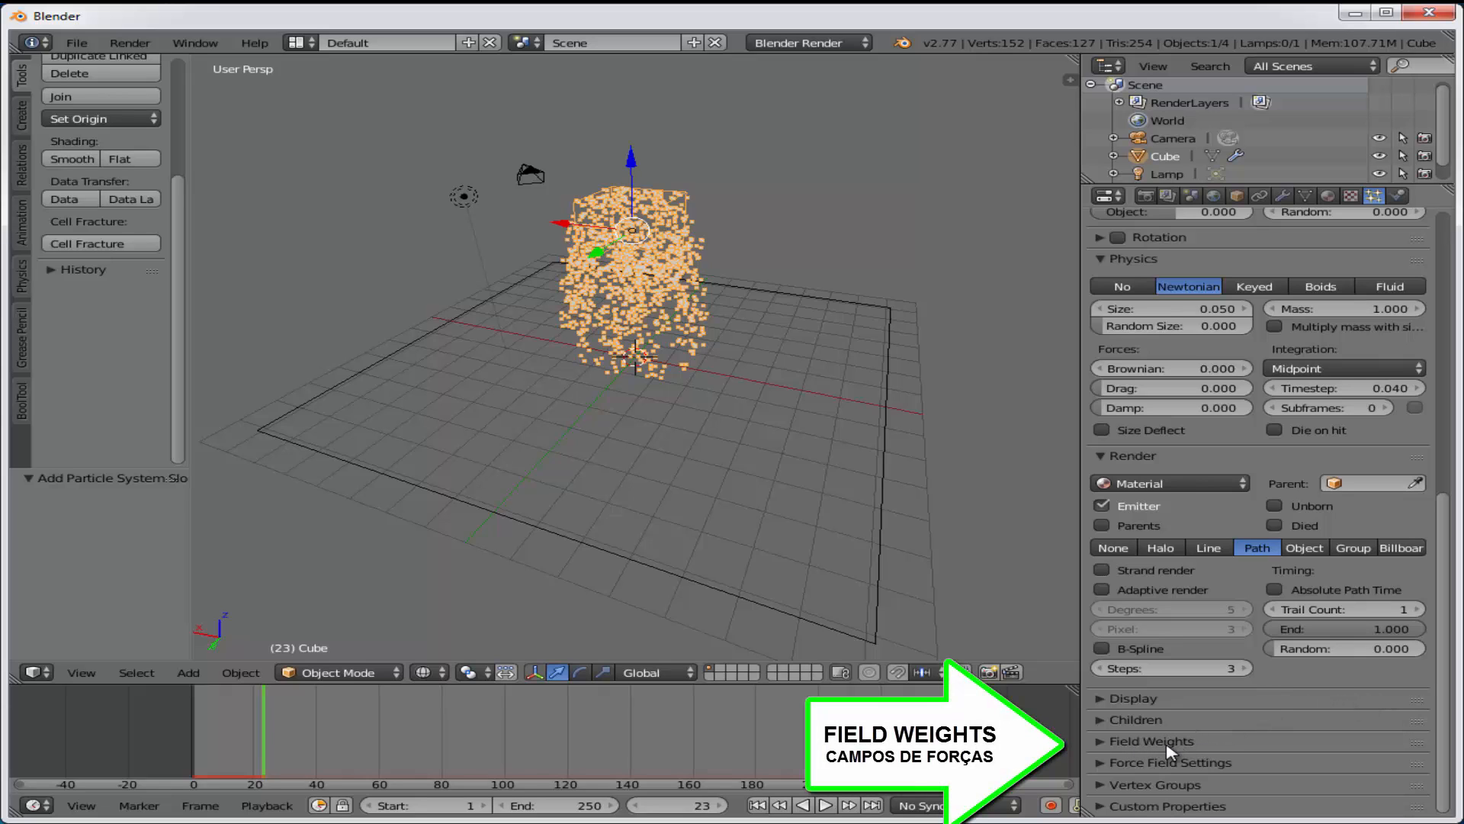
{"action": "left_click", "coordinate": [1106, 741]}
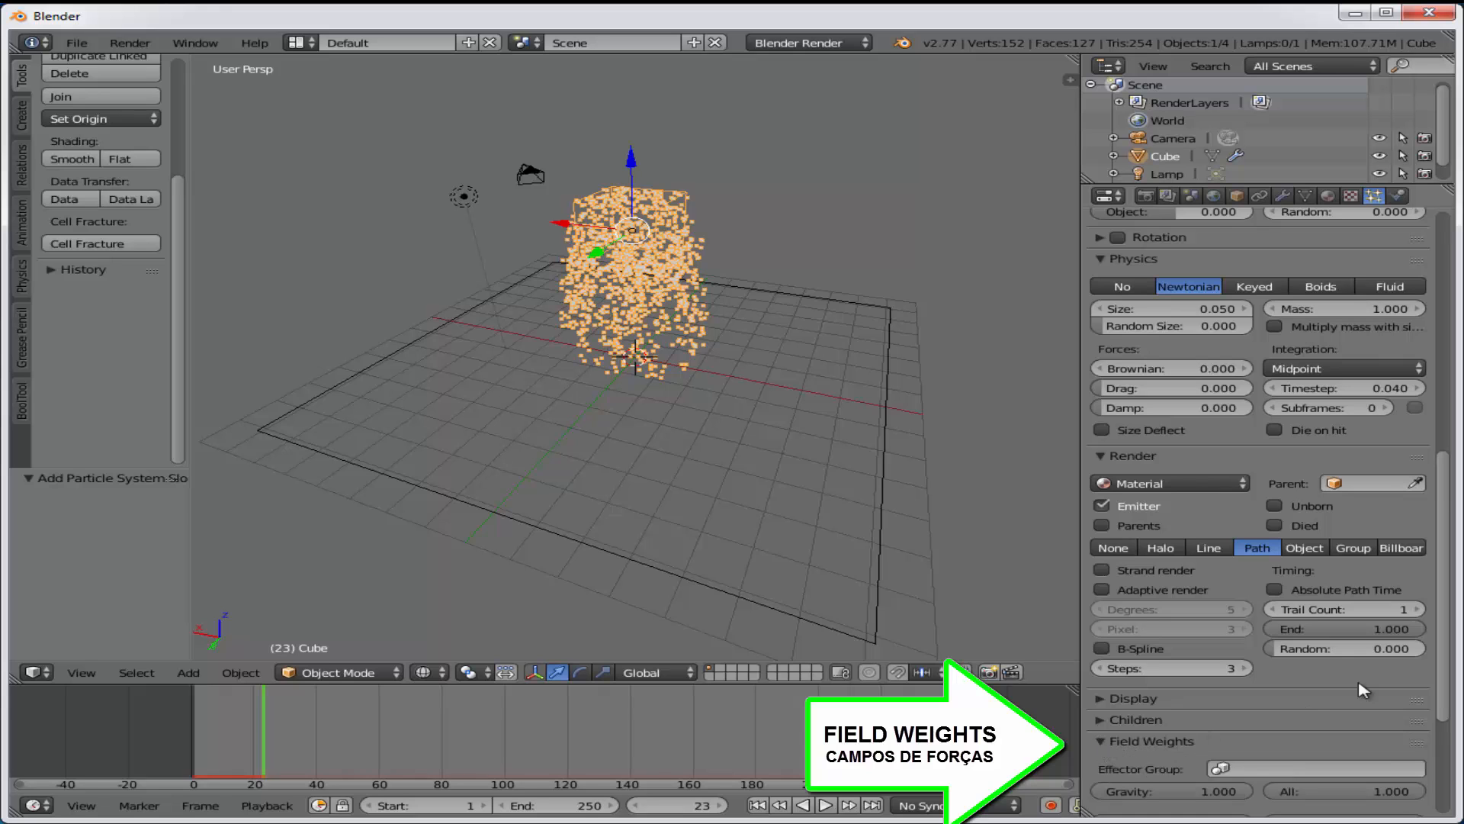
Set the Gravity field weight to 0 and play the animation from the first frame, pausing at frame 65
{"action": "scroll", "coordinate": [1449, 462], "scroll_direction": "down", "scroll_amount": 5}
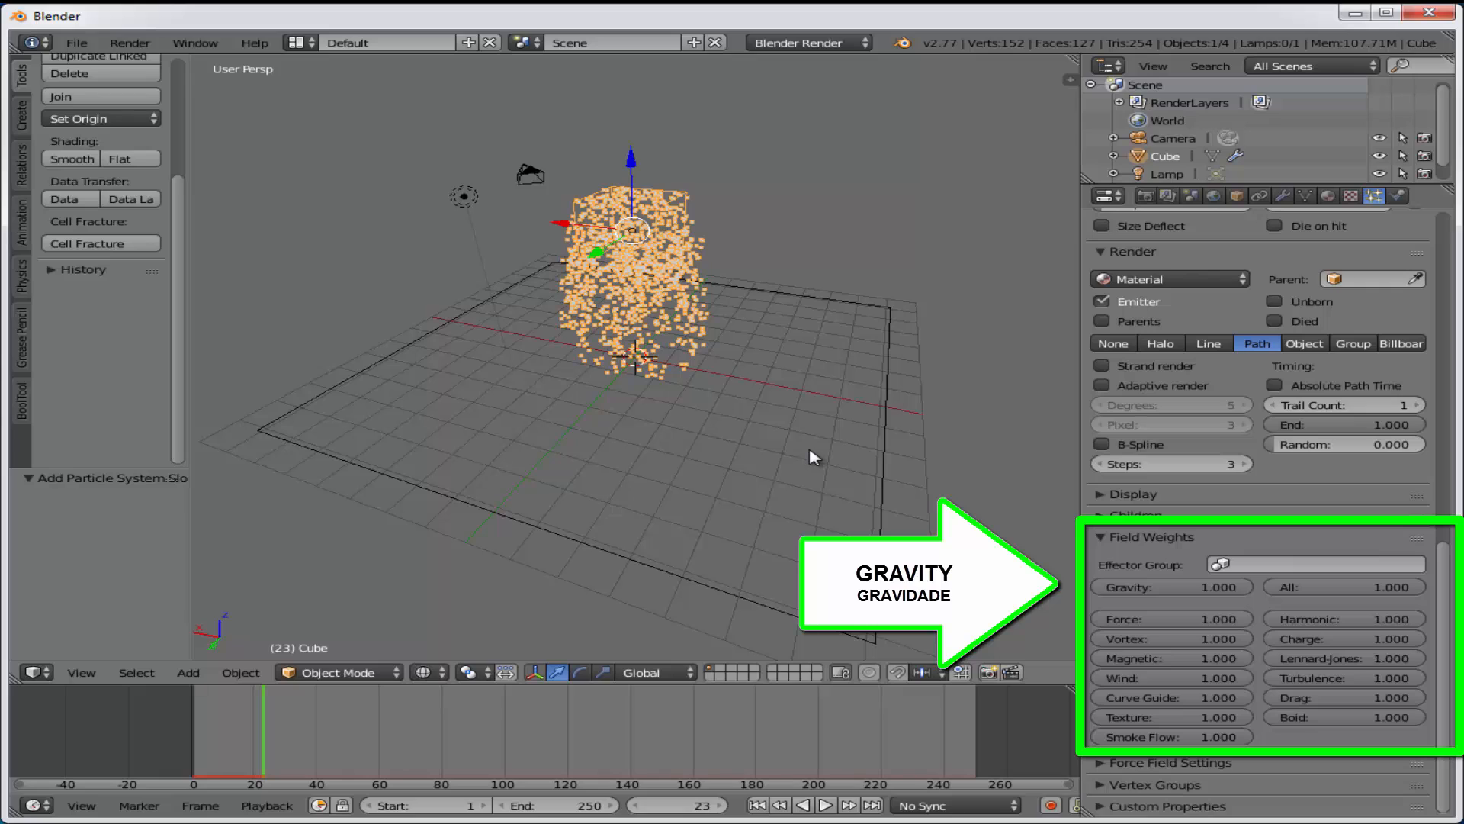
{"action": "left_click", "coordinate": [1159, 587]}
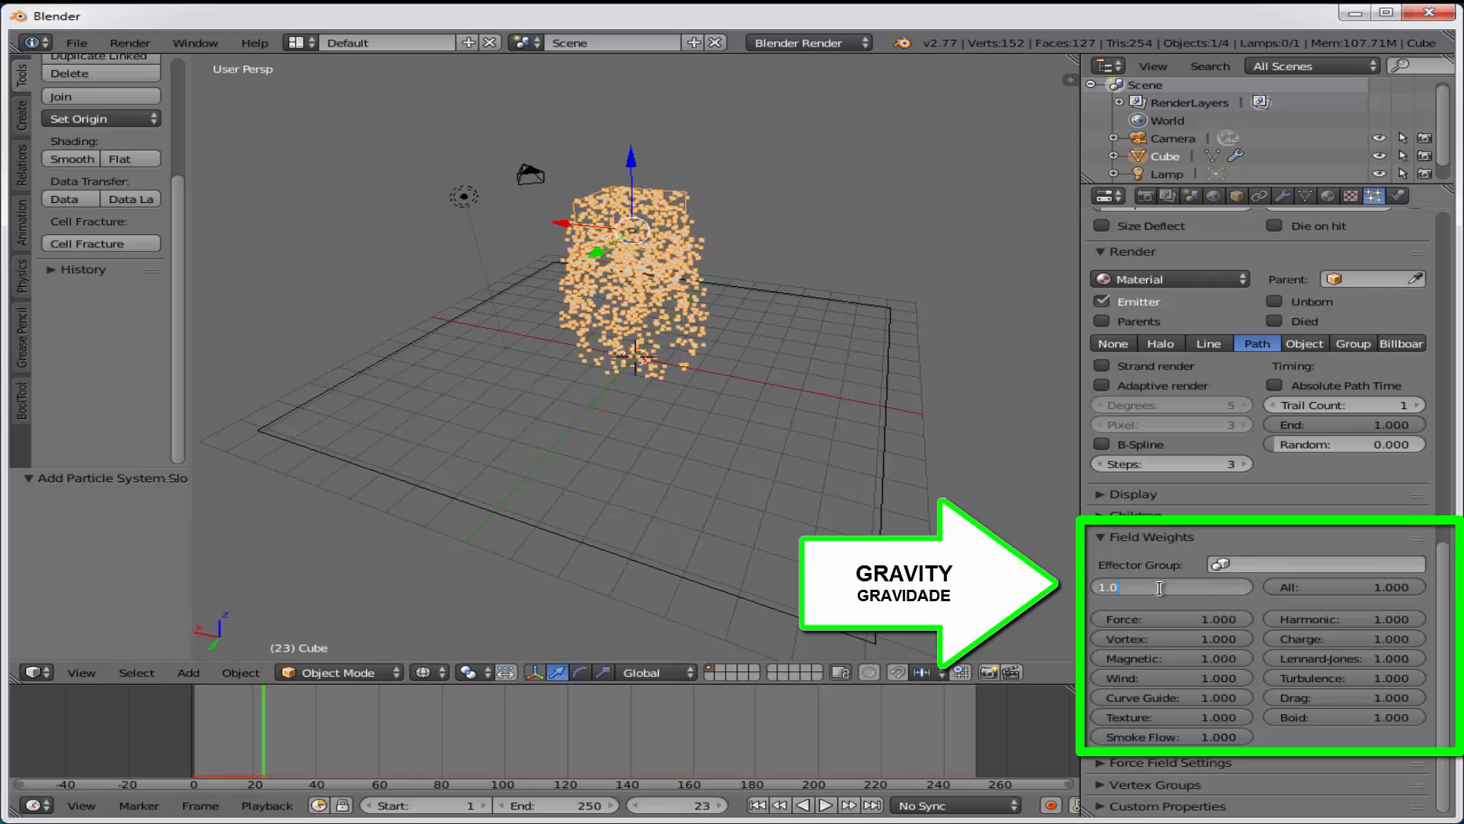
{"action": "key", "text": "Return"}
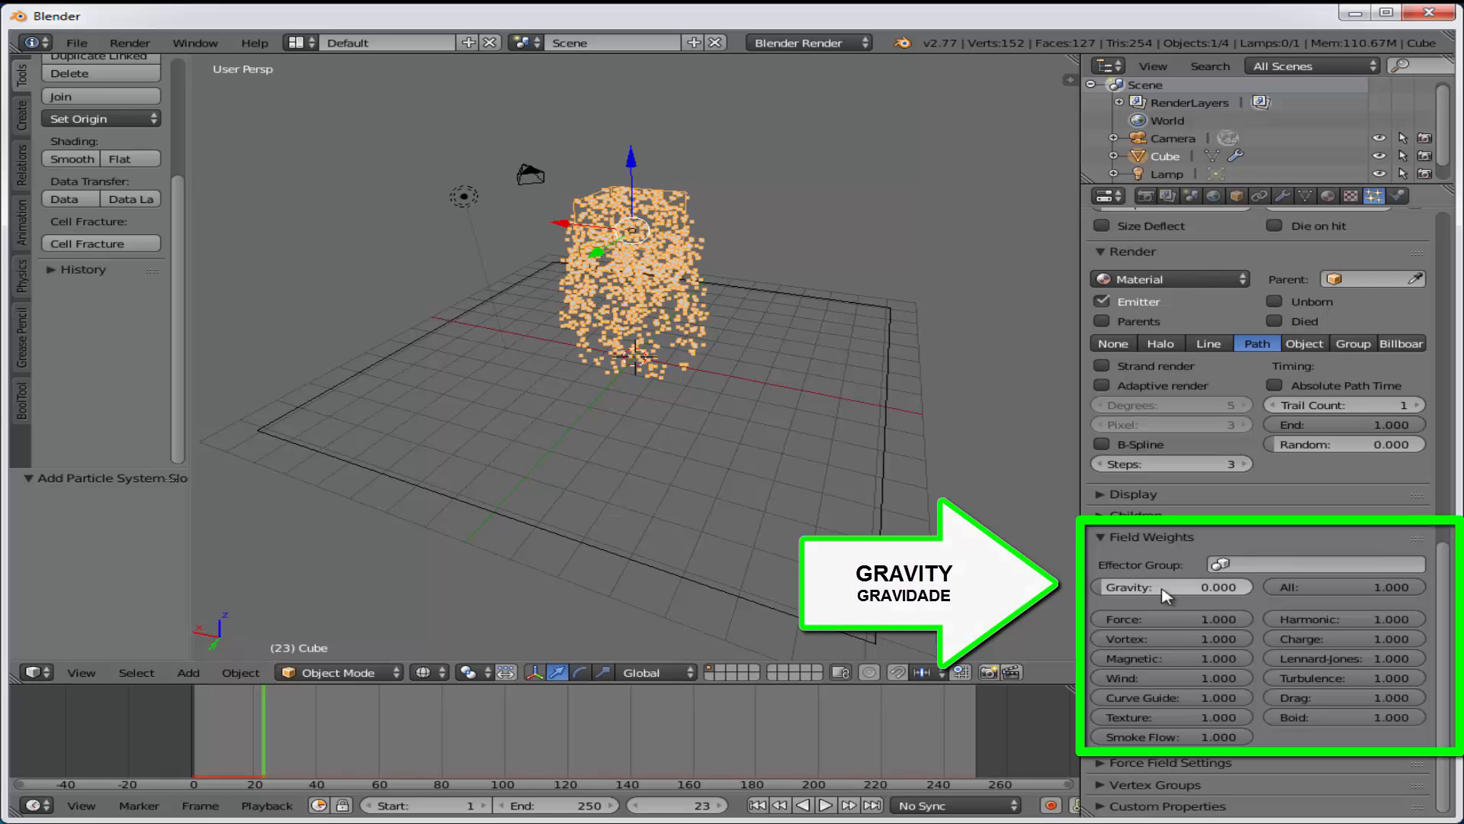
{"action": "left_click", "coordinate": [759, 805]}
{"action": "left_click", "coordinate": [825, 805]}
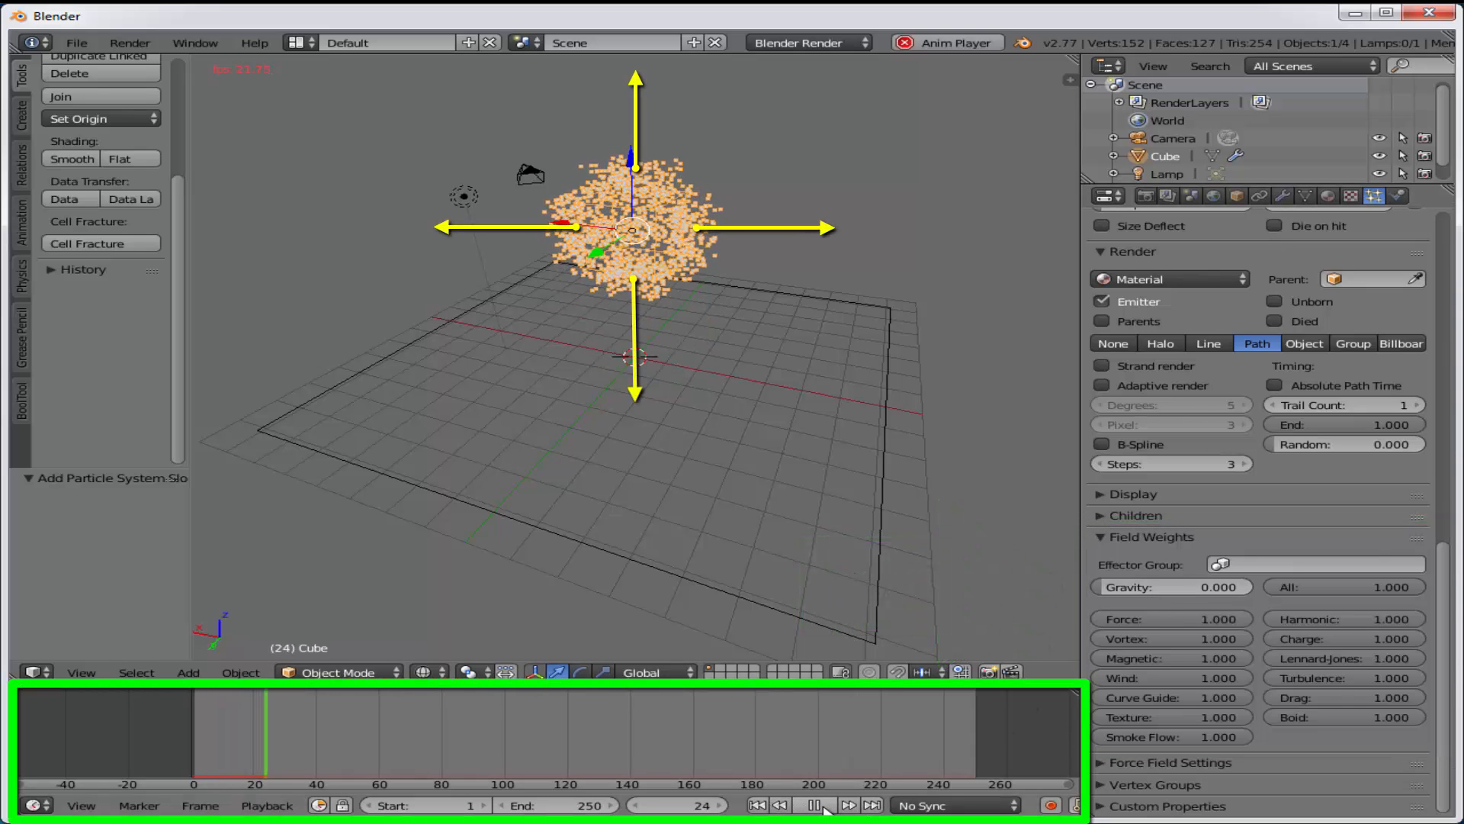
{"action": "left_click", "coordinate": [815, 805]}
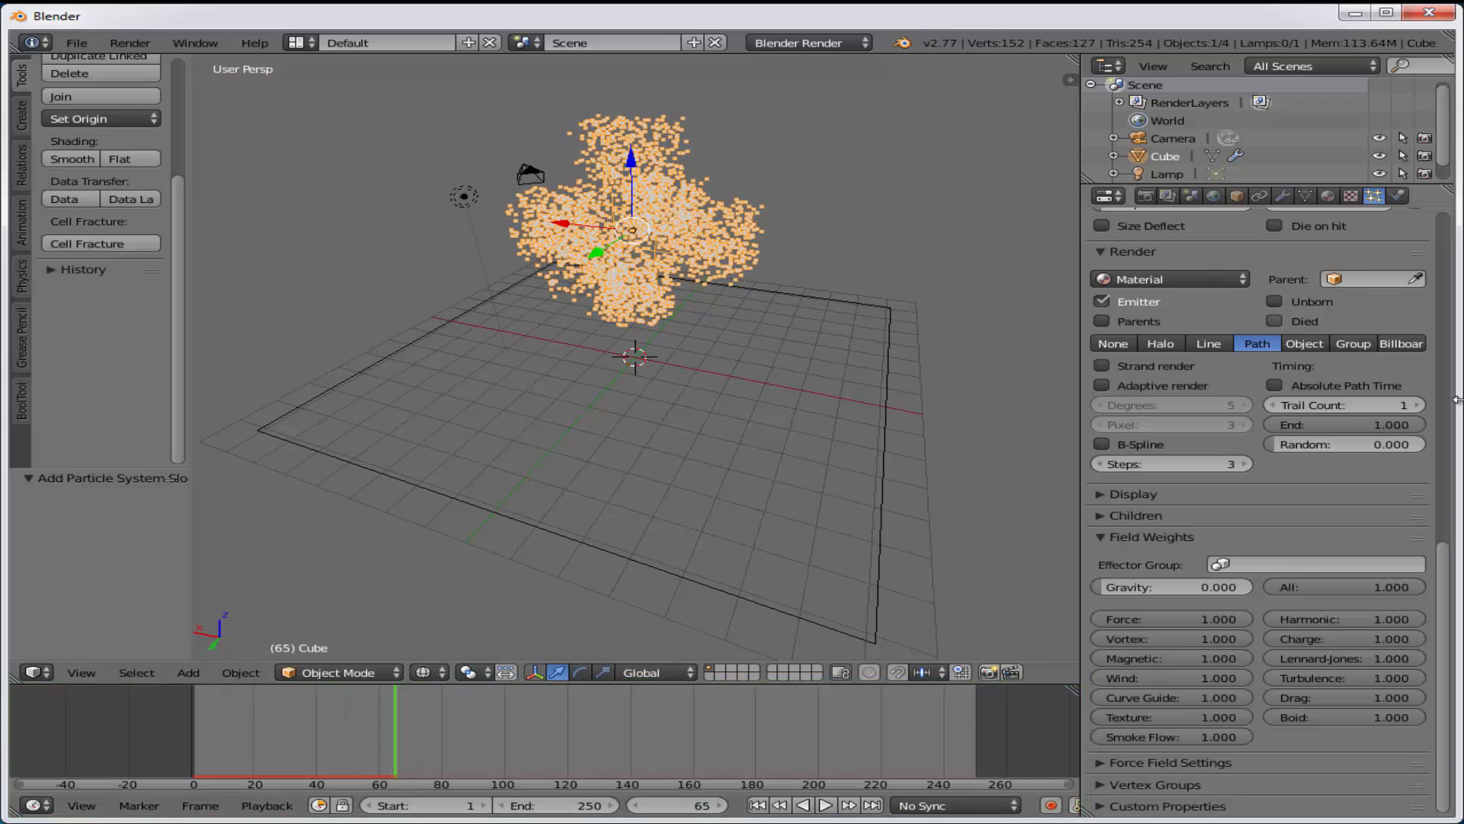
Emit the particles from the cube's volume and play the animation from the first frame, pausing at frame 71
{"action": "scroll", "coordinate": [1289, 324], "scroll_direction": "up", "scroll_amount": 10}
{"action": "scroll", "coordinate": [1239, 478], "scroll_direction": "up", "scroll_amount": 10}
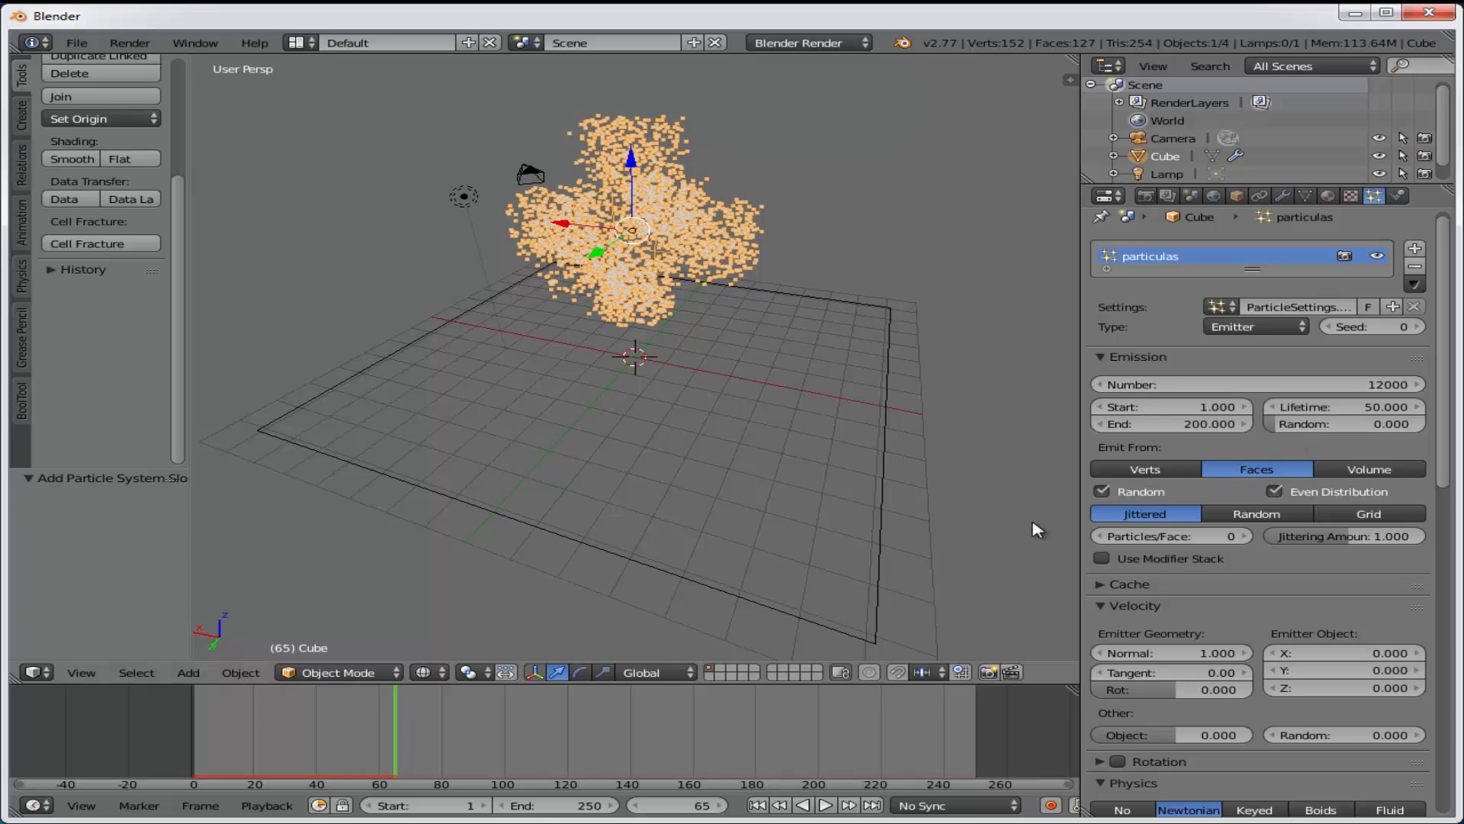
{"action": "left_click", "coordinate": [1379, 470]}
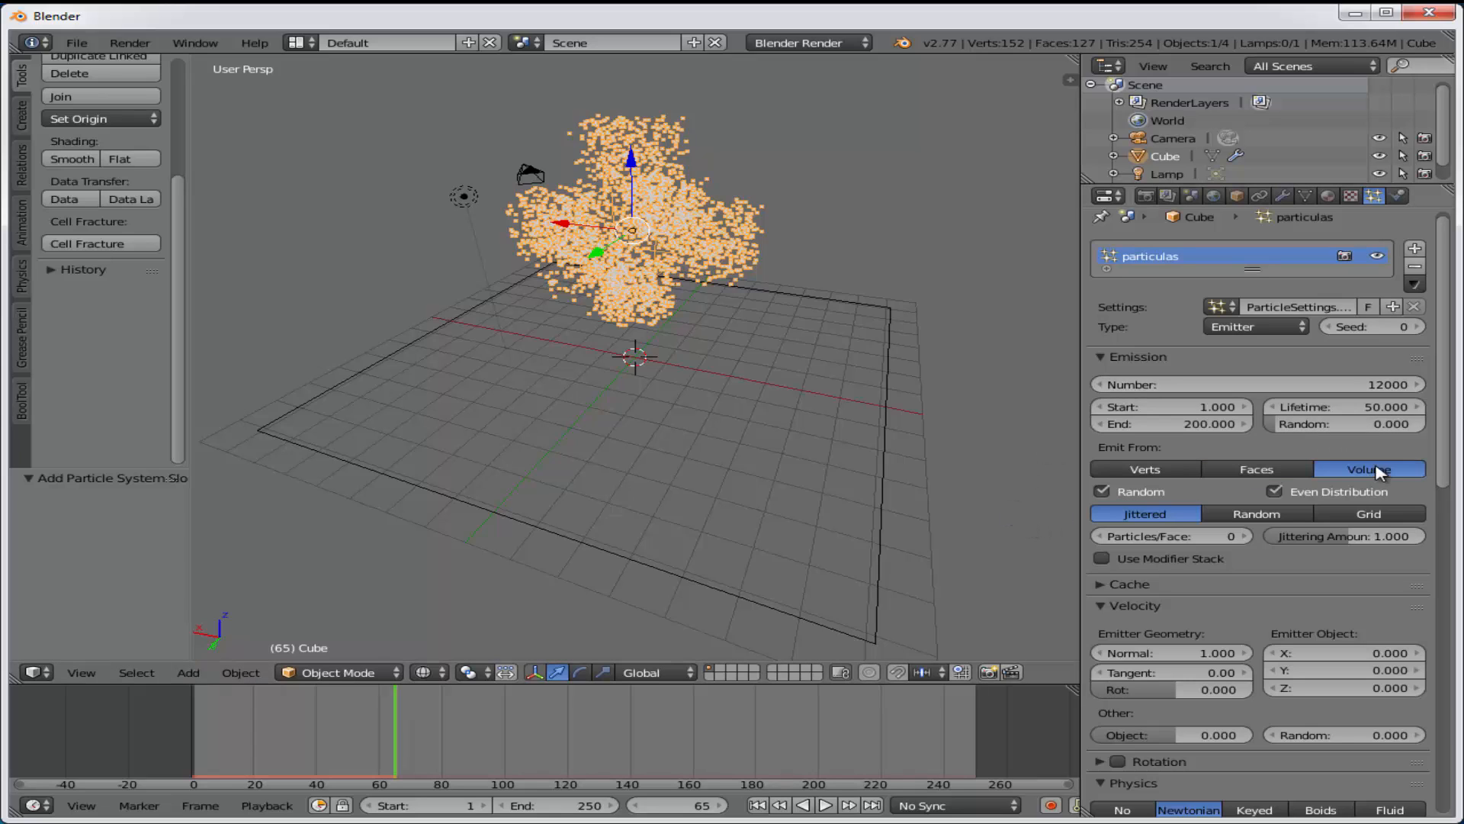
{"action": "left_click", "coordinate": [757, 806]}
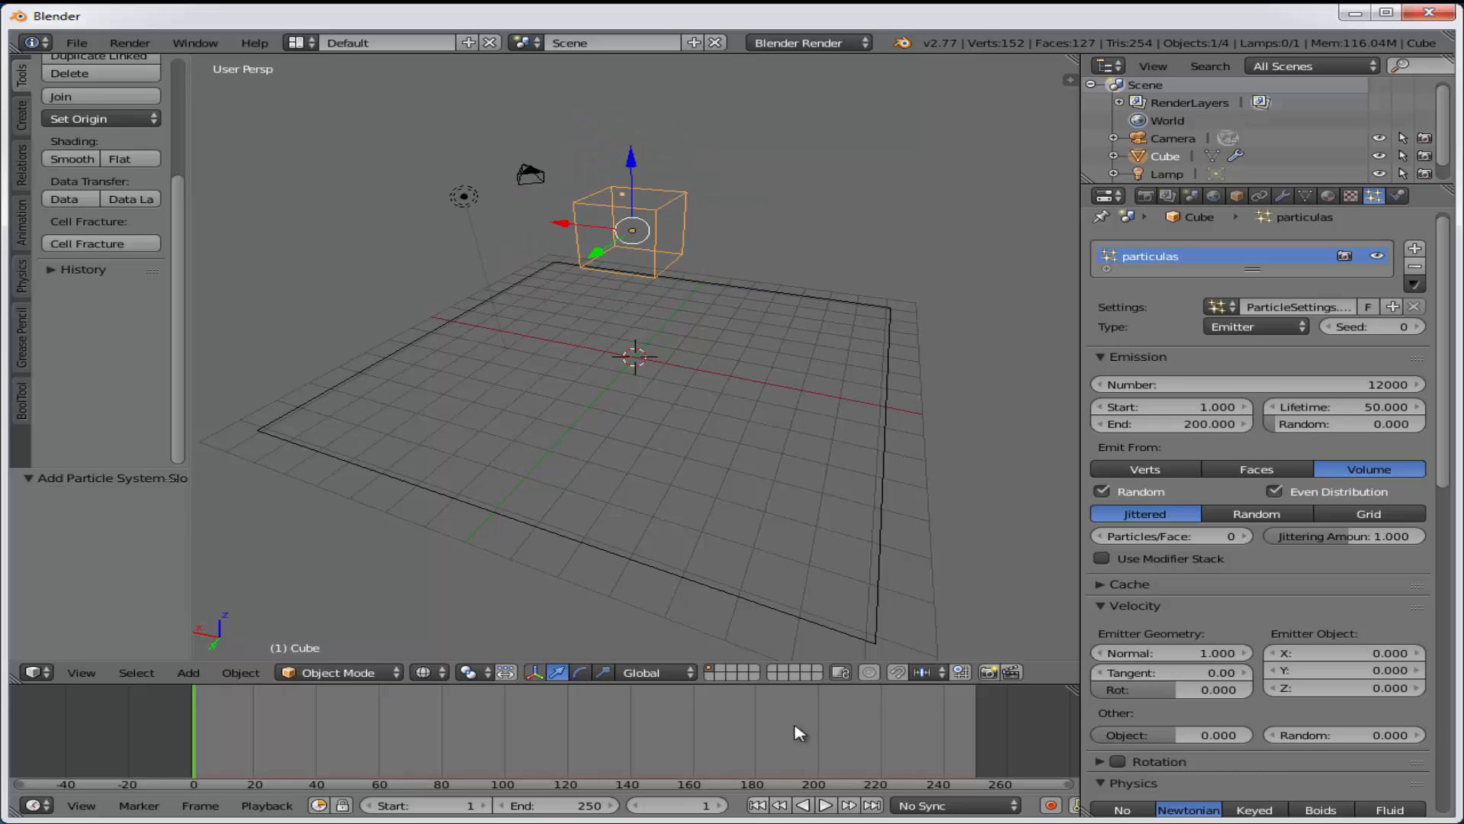
{"action": "left_click", "coordinate": [826, 806]}
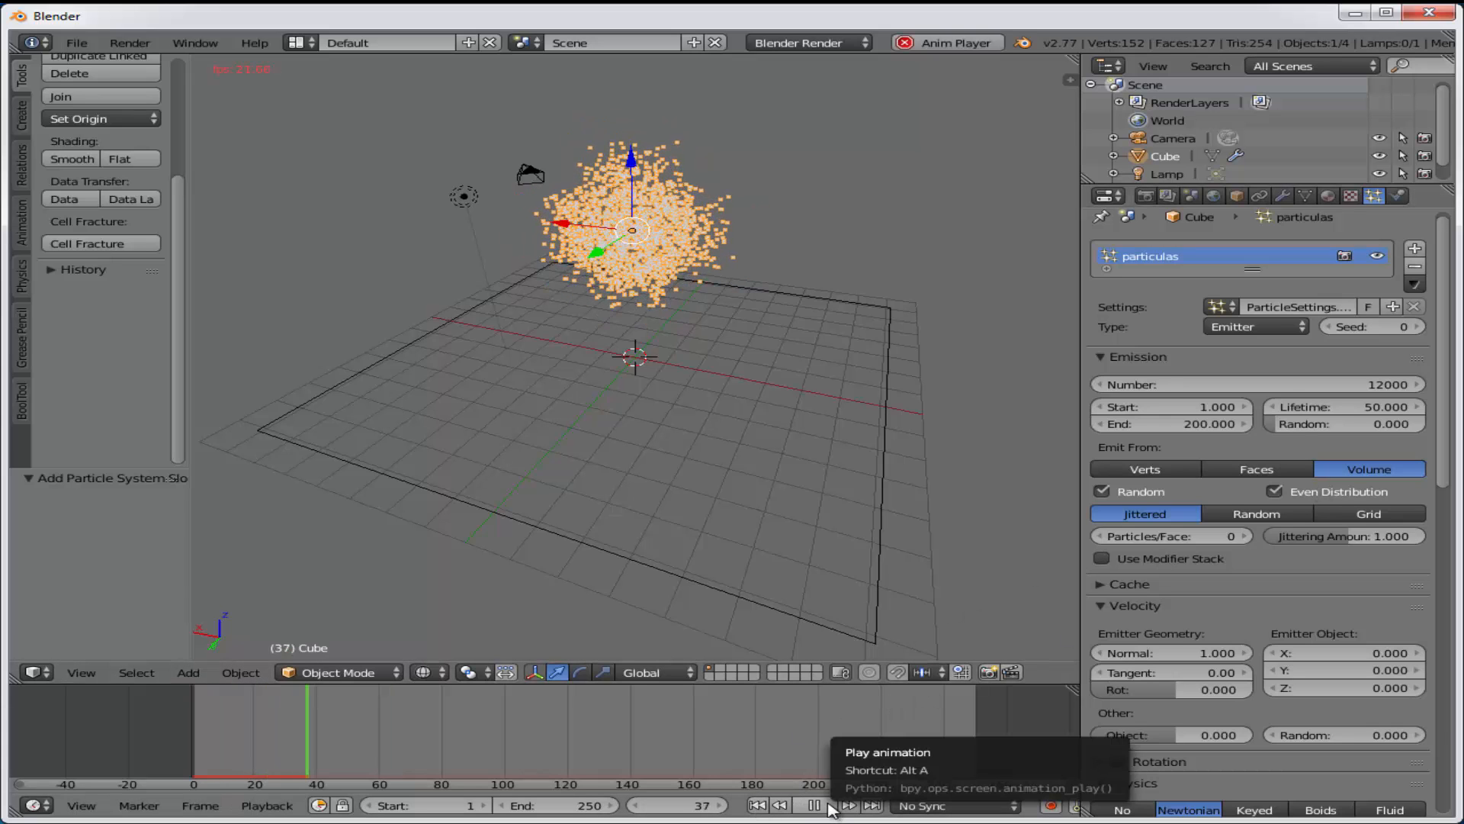
{"action": "left_click", "coordinate": [829, 807]}
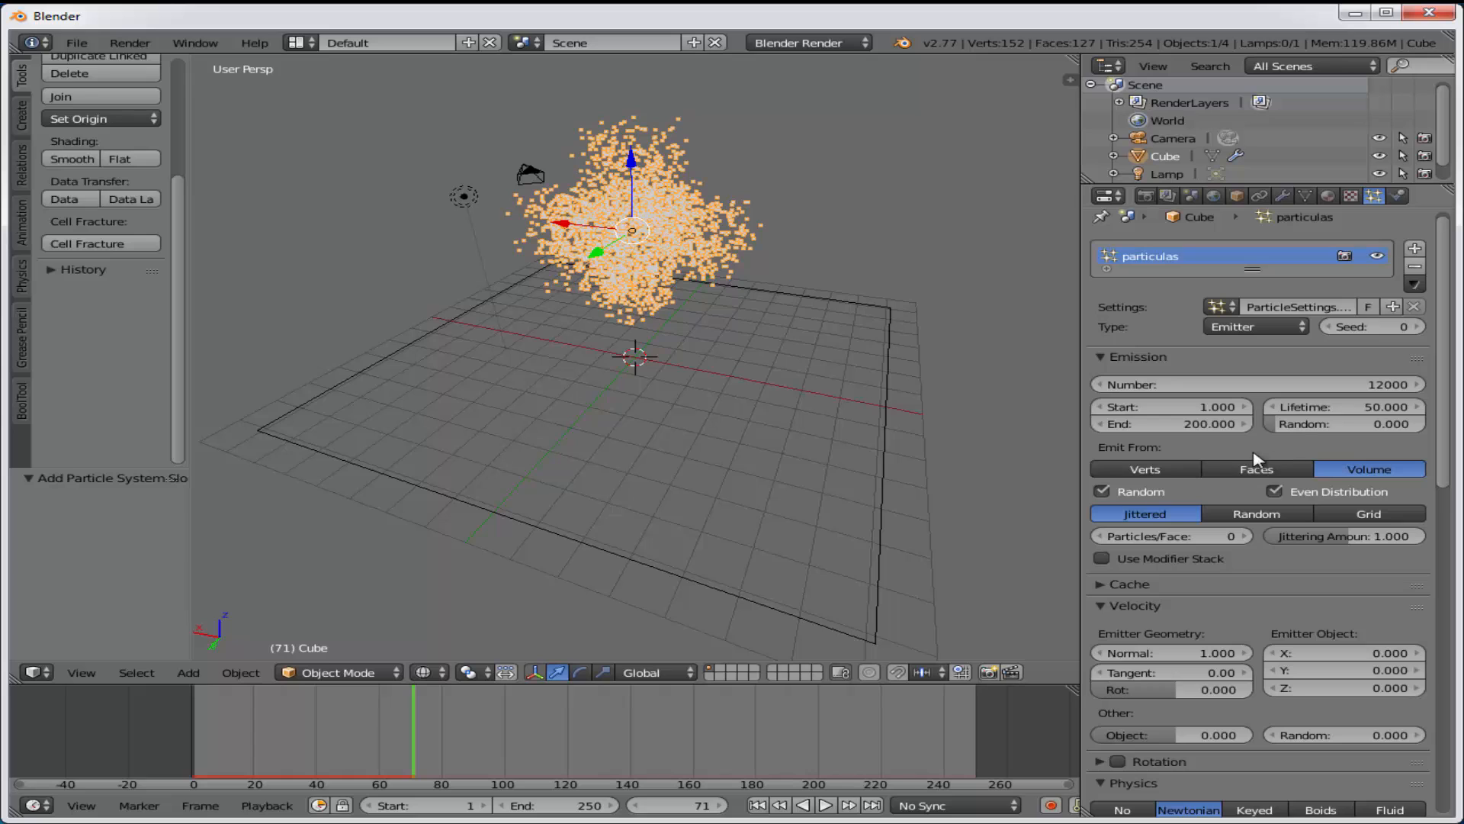
Switch the emission source to the cube's vertices and look over the particle system's Cache settings
{"action": "left_click", "coordinate": [1174, 469]}
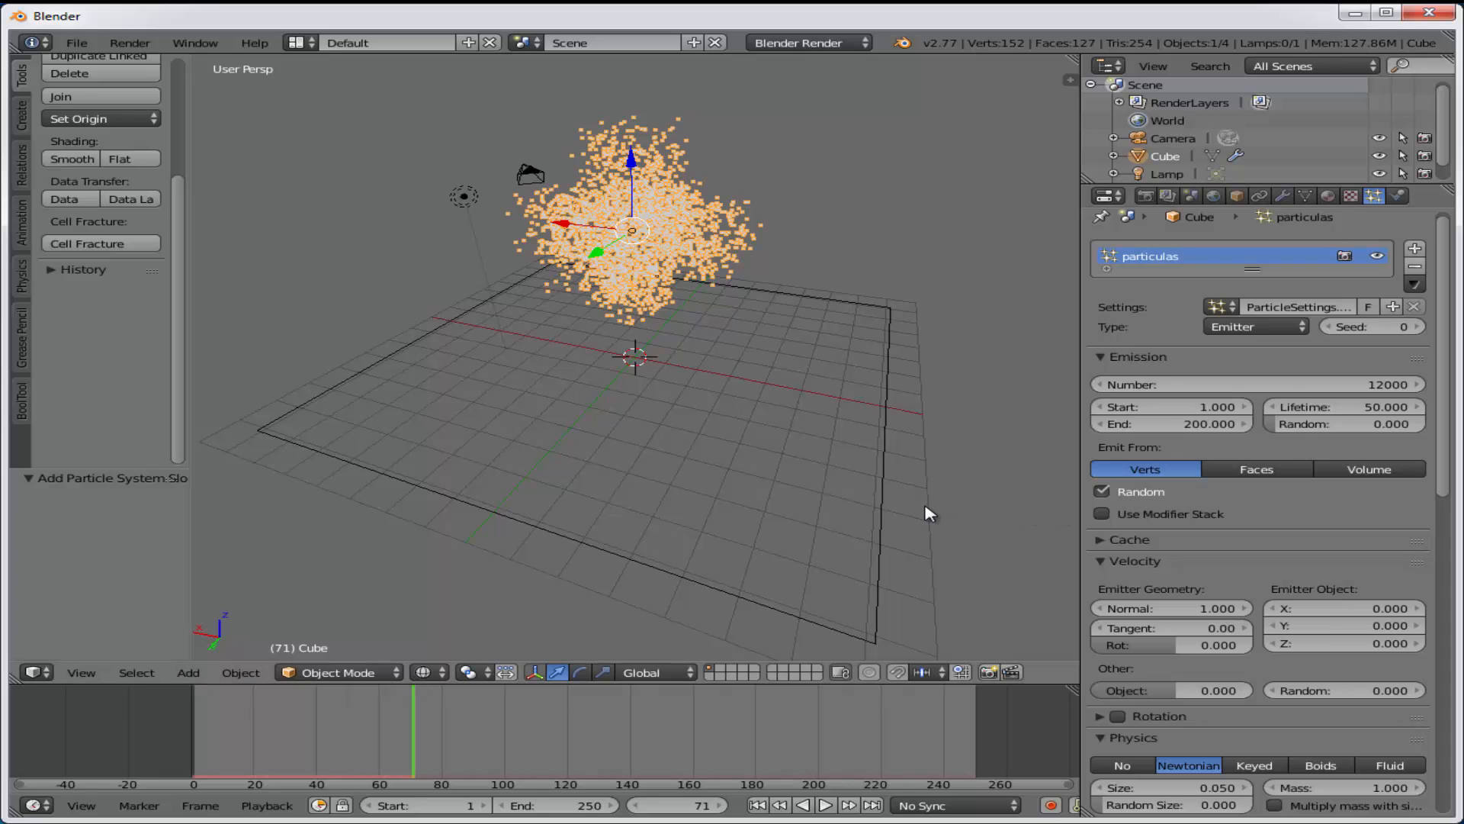
{"action": "left_click_drag", "start_coordinate": [1442, 401], "coordinate": [1438, 485]}
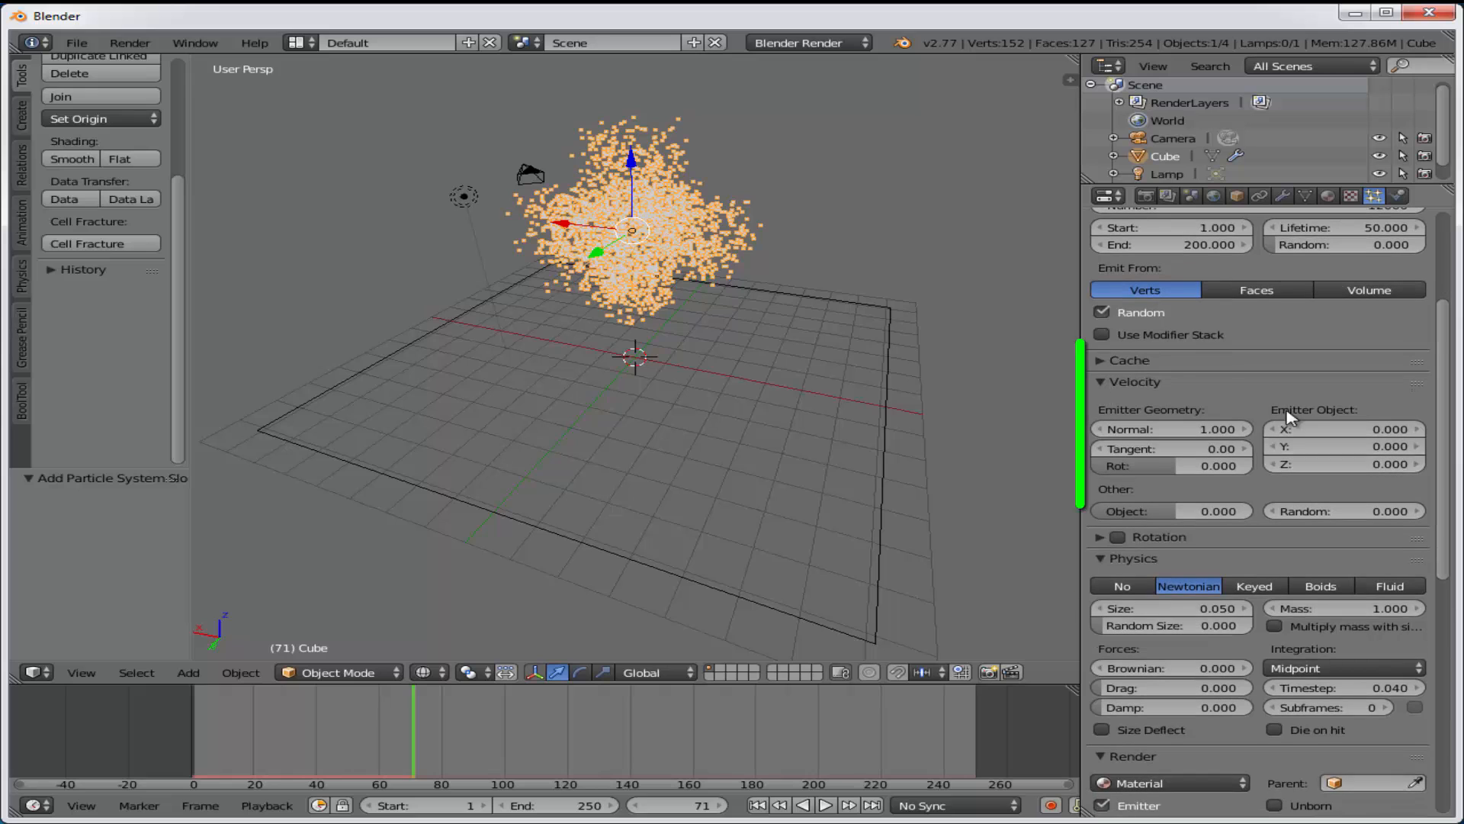
{"action": "left_click", "coordinate": [1102, 362]}
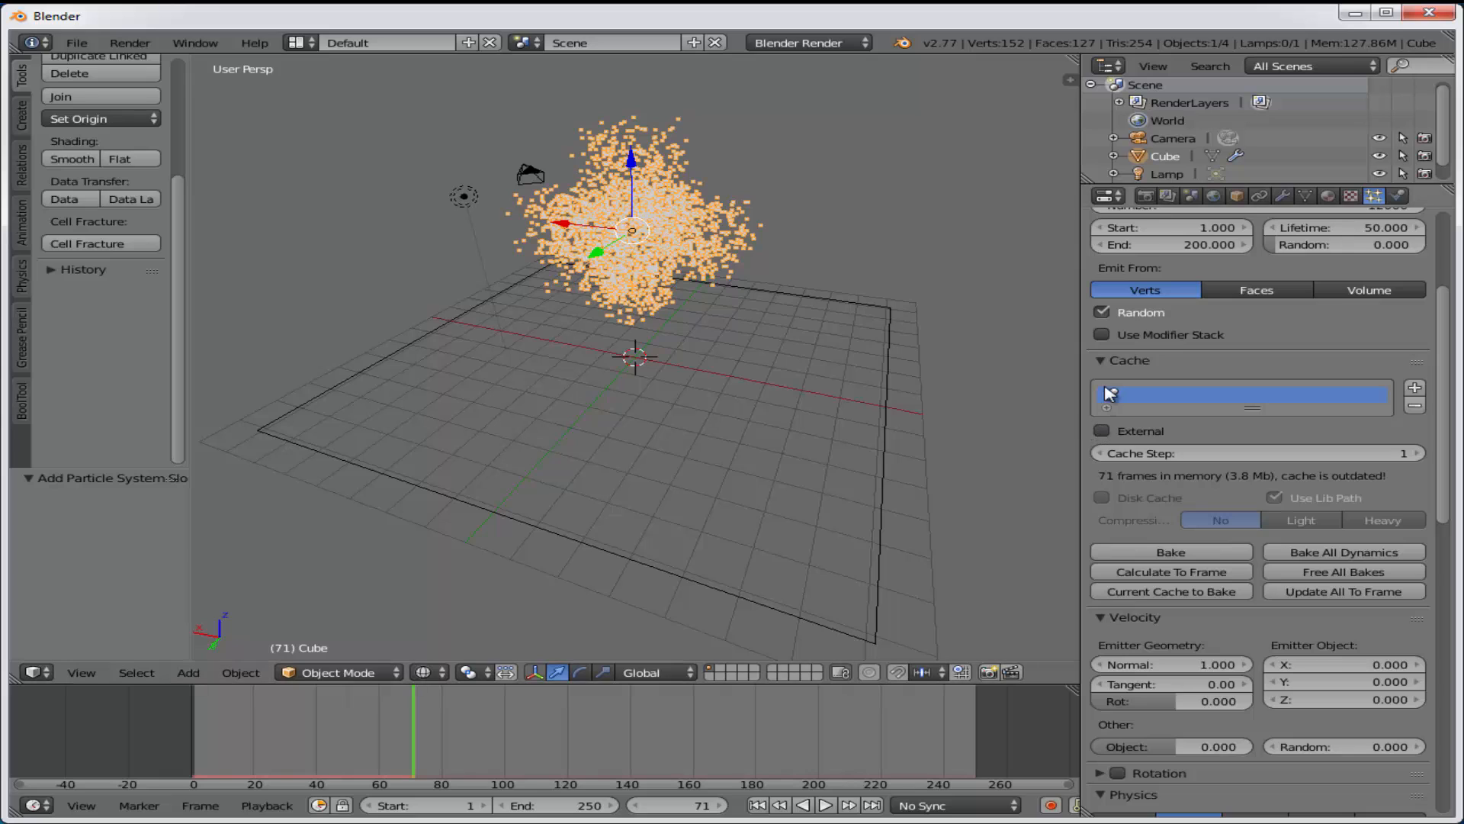
{"action": "left_click", "coordinate": [1106, 363]}
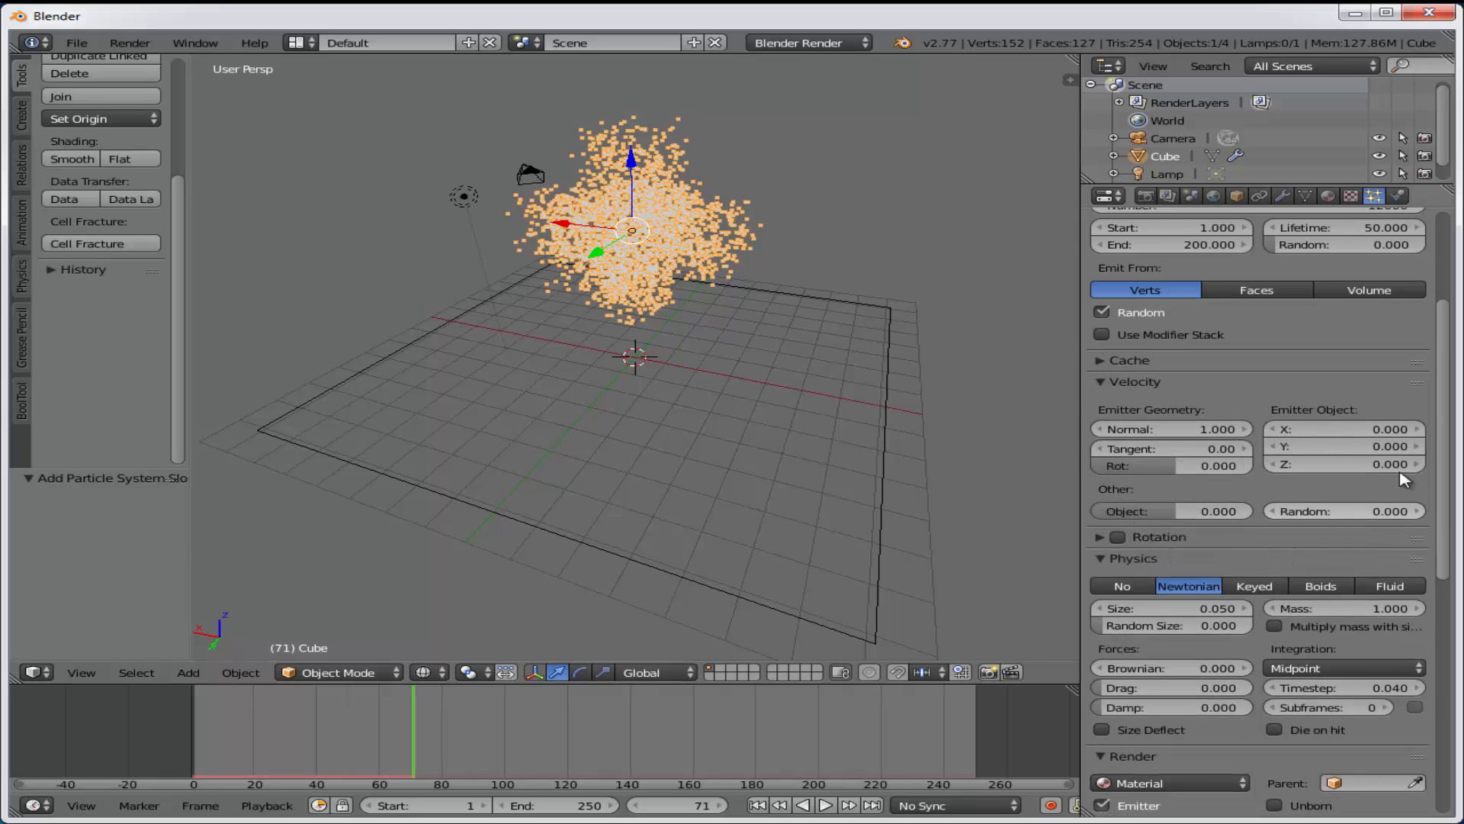
Return to solid display, set the particle physics to No and preview the animation from the first frame, pausing at frame 25
{"action": "scroll", "coordinate": [1451, 345], "scroll_direction": "down", "scroll_amount": 7}
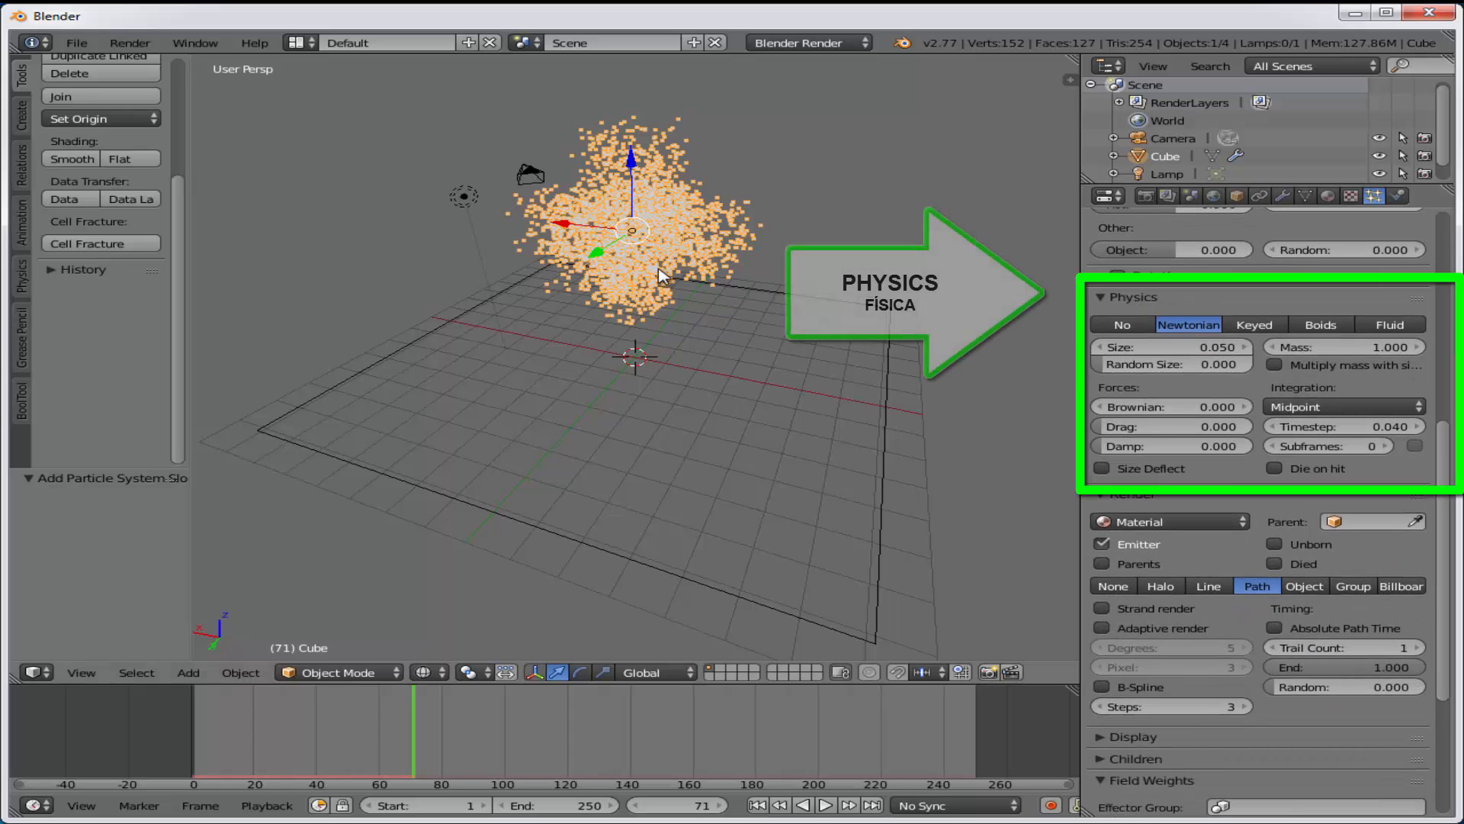
{"action": "left_click", "coordinate": [759, 806]}
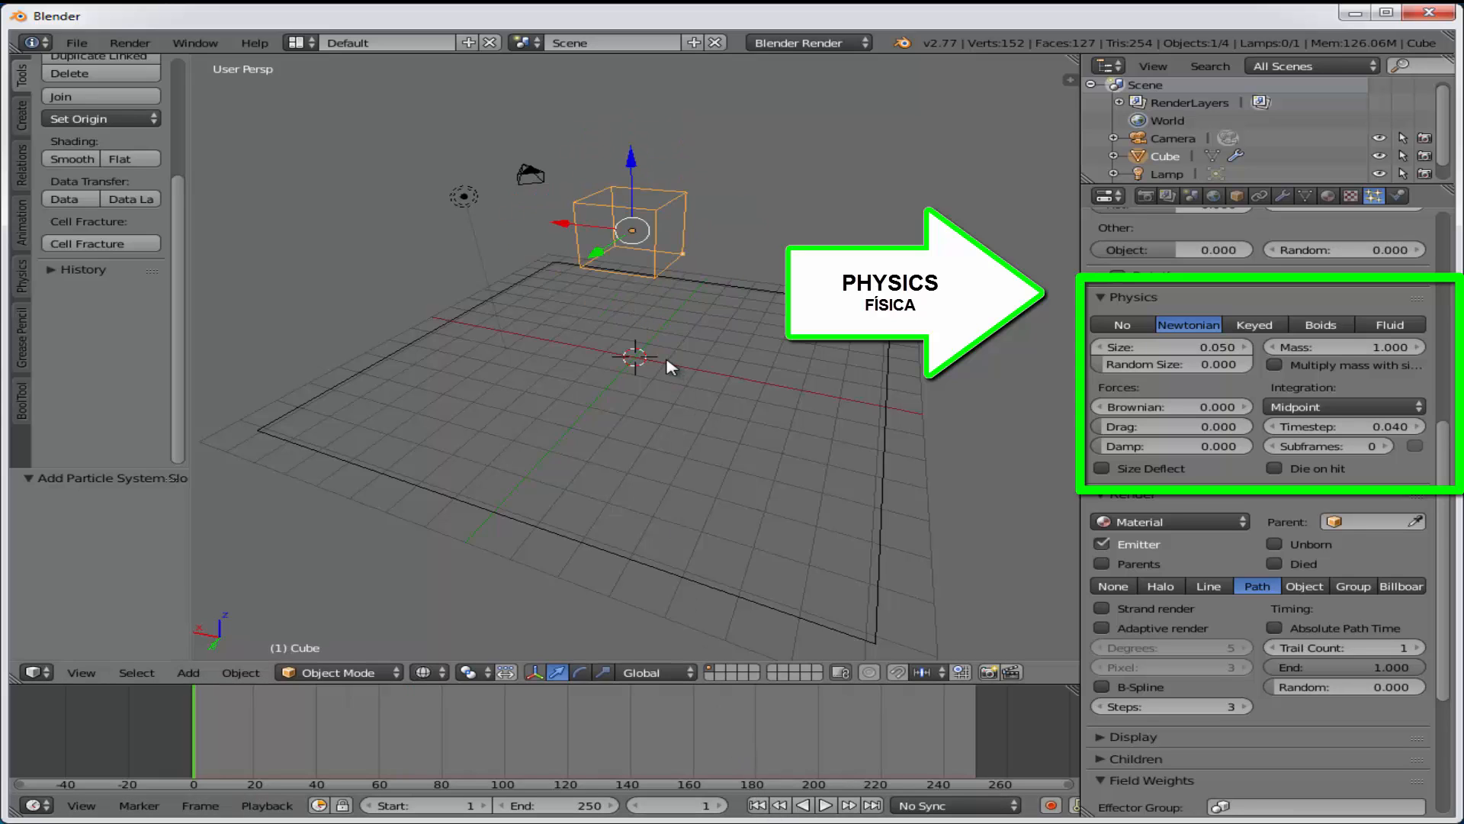
{"action": "key", "text": "z"}
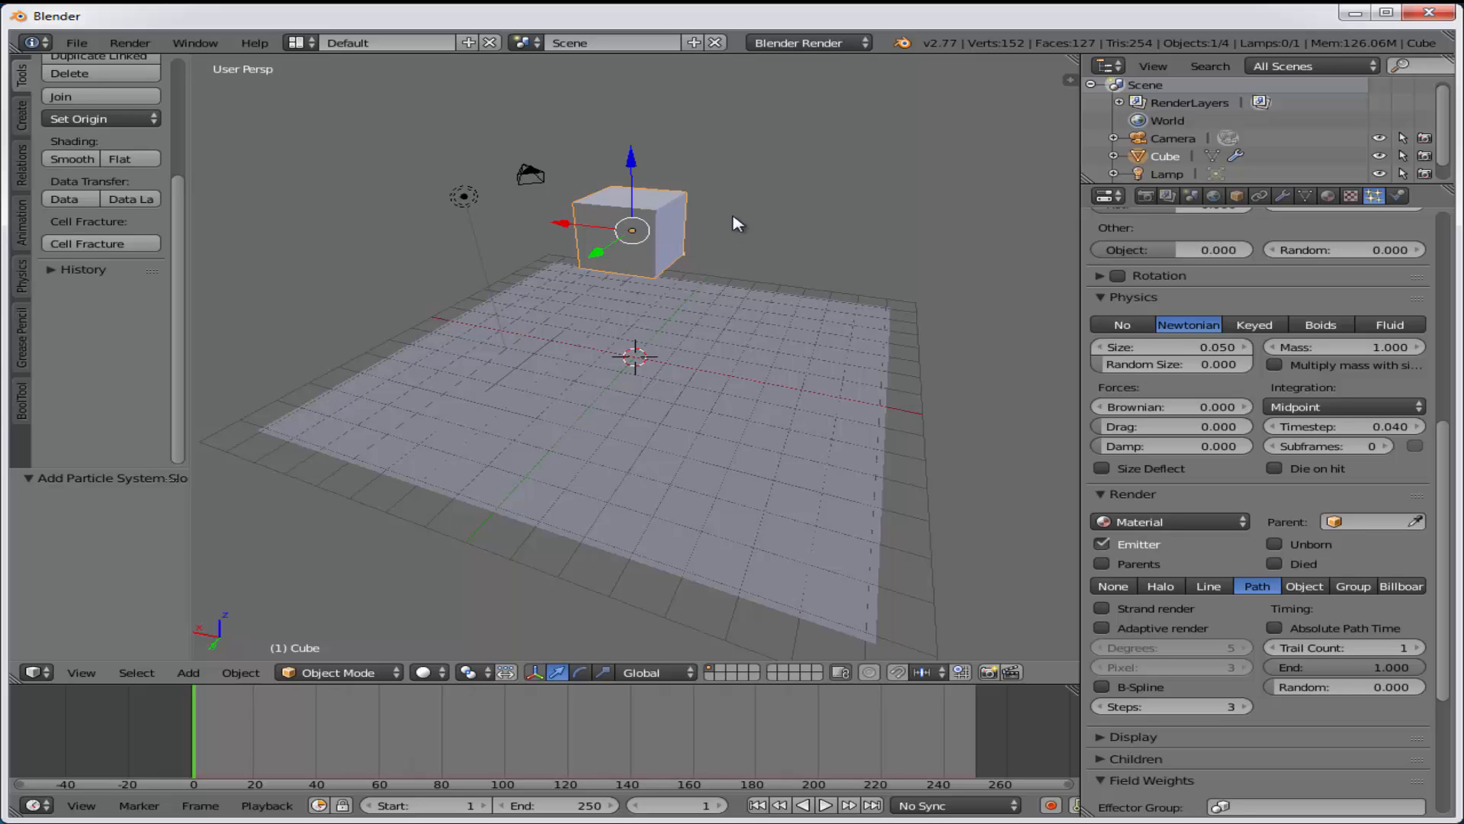
{"action": "left_click", "coordinate": [1122, 325]}
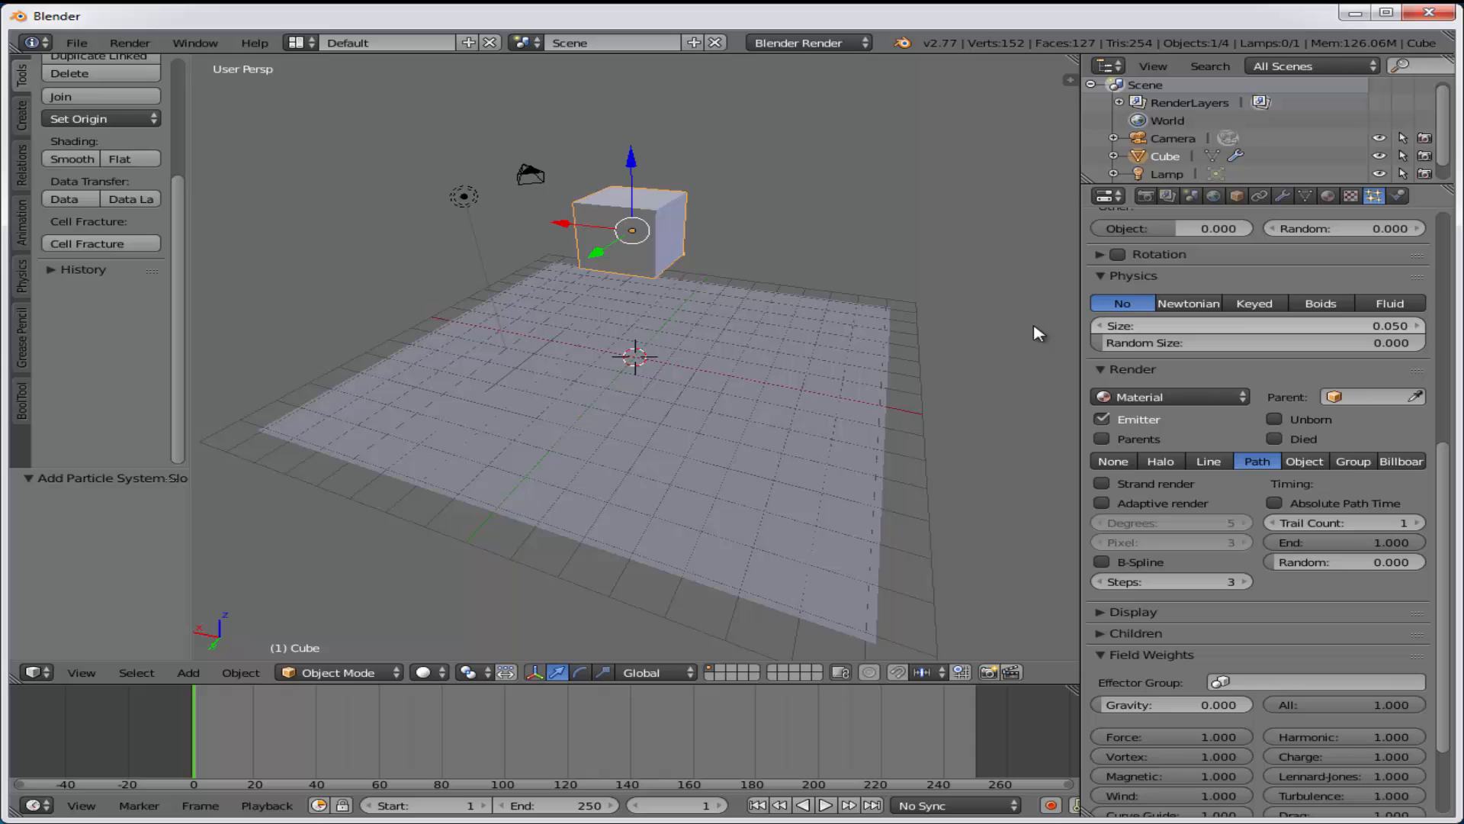
{"action": "left_click", "coordinate": [826, 807]}
{"action": "left_click", "coordinate": [830, 811]}
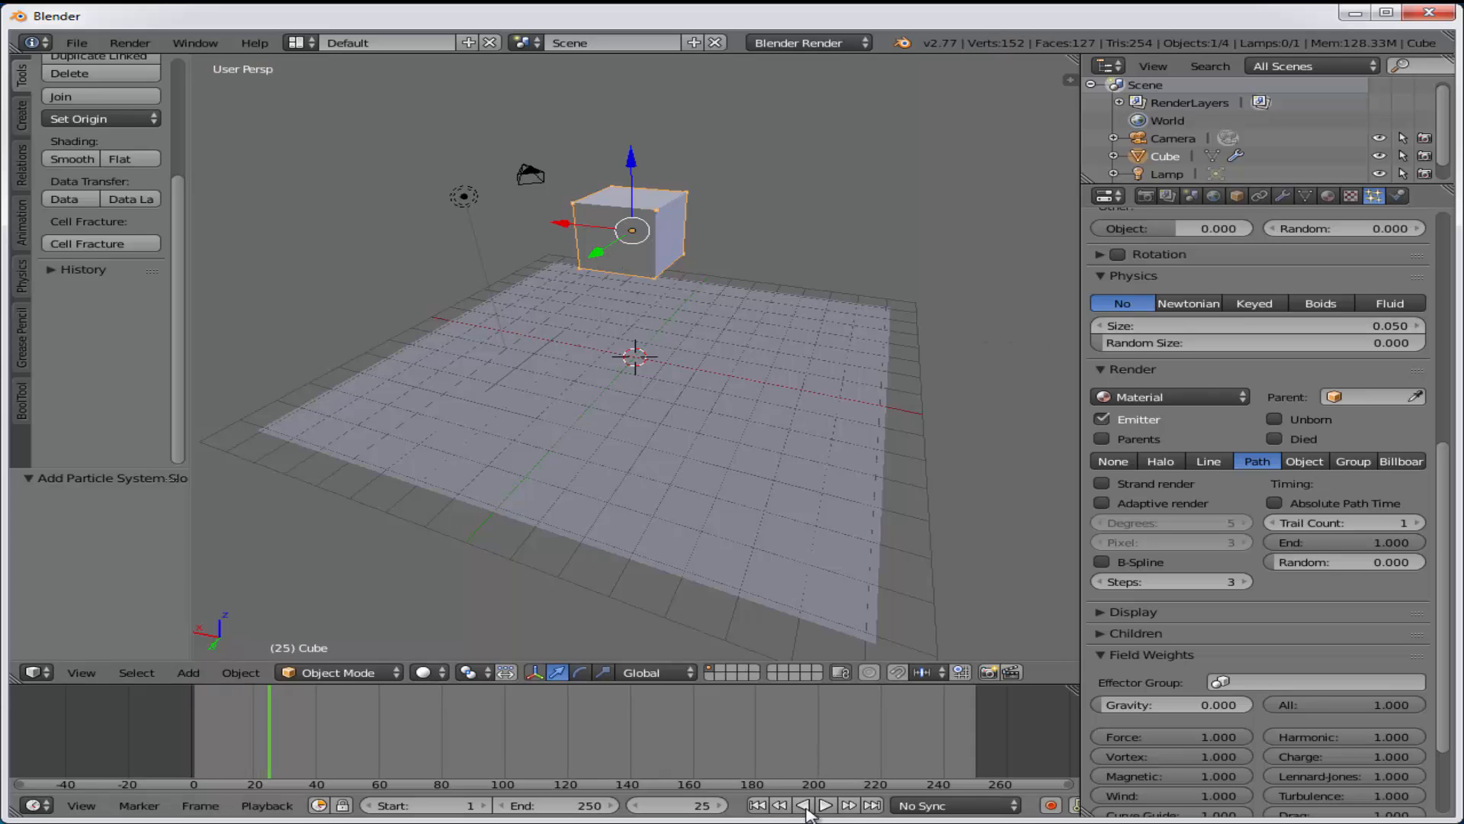
Set the particles to emit from the cube's faces and replay the animation from the first frame, pausing at frame 43
{"action": "scroll", "coordinate": [1434, 464], "scroll_direction": "up", "scroll_amount": 12}
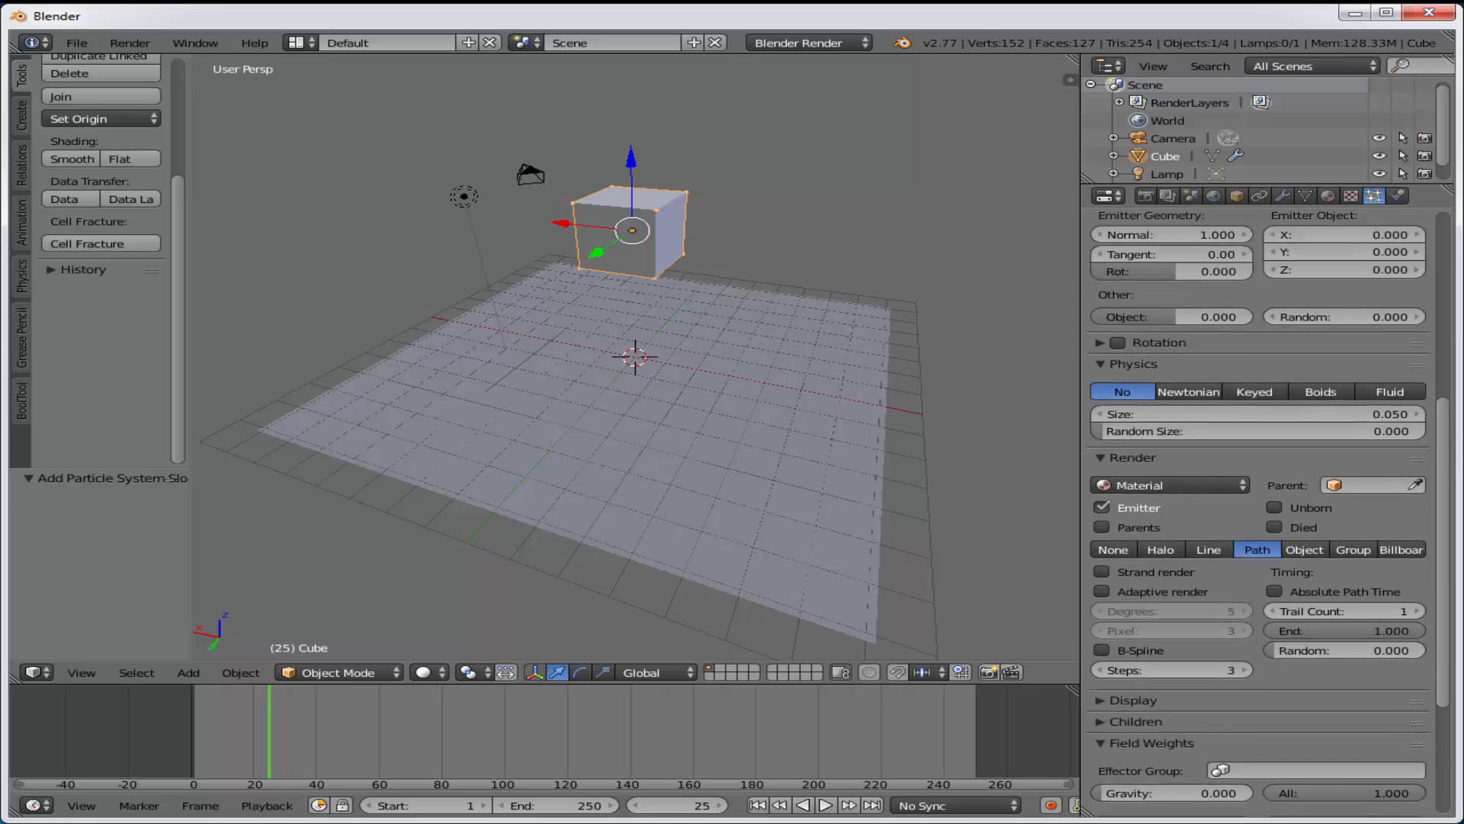
{"action": "left_click", "coordinate": [759, 805]}
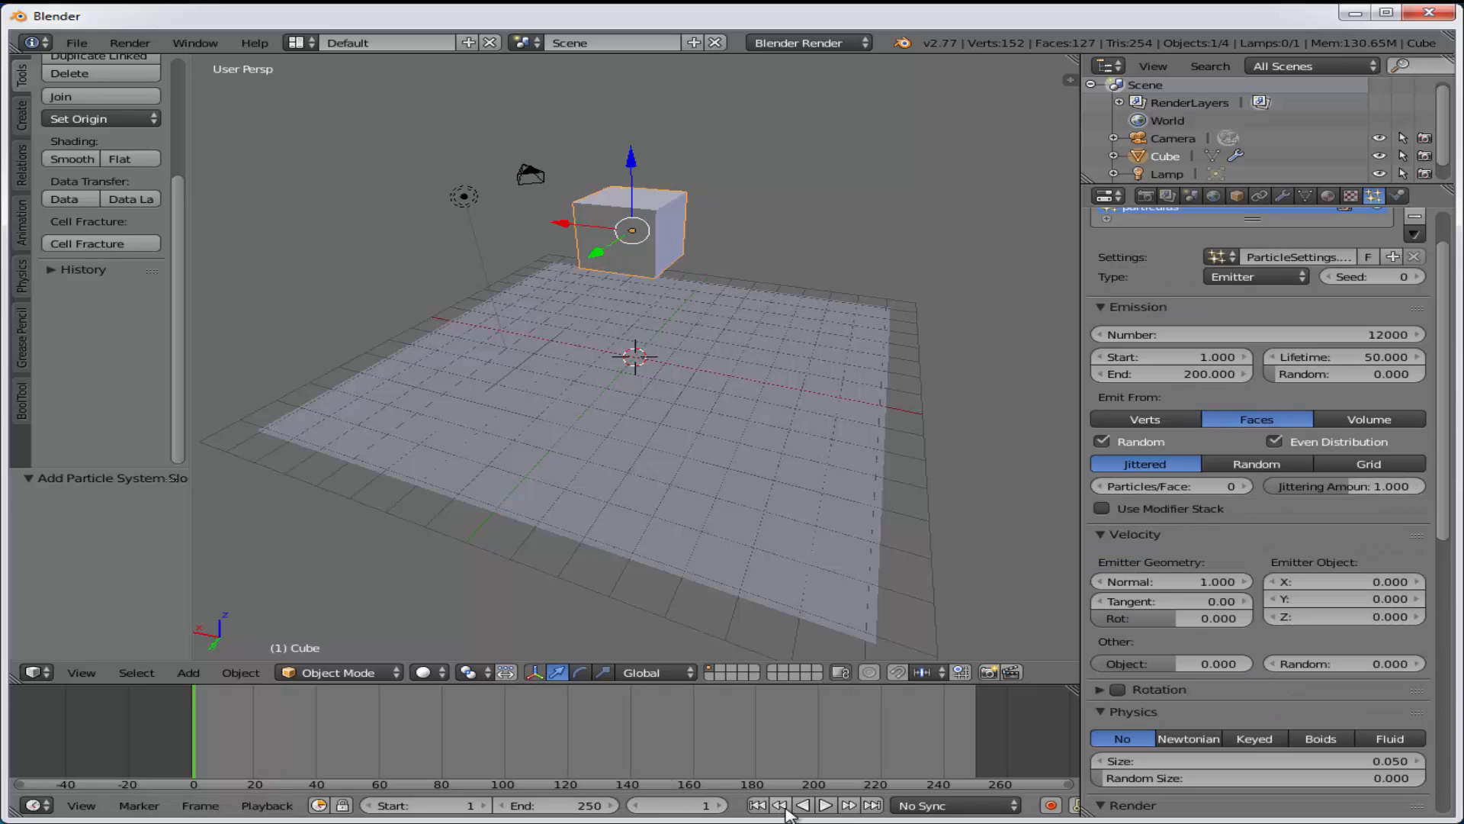
{"action": "left_click", "coordinate": [826, 807]}
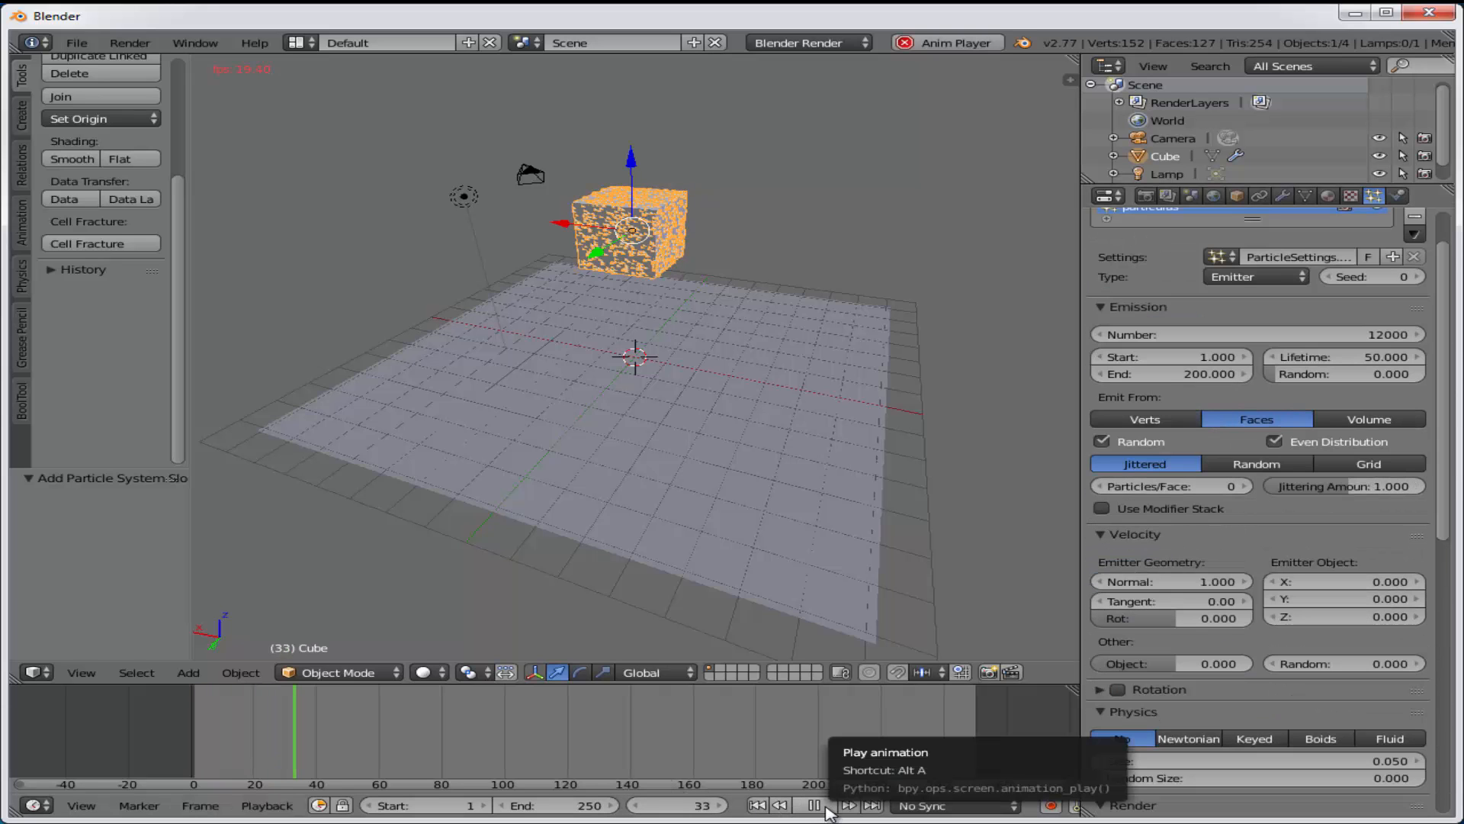
{"action": "left_click", "coordinate": [826, 810]}
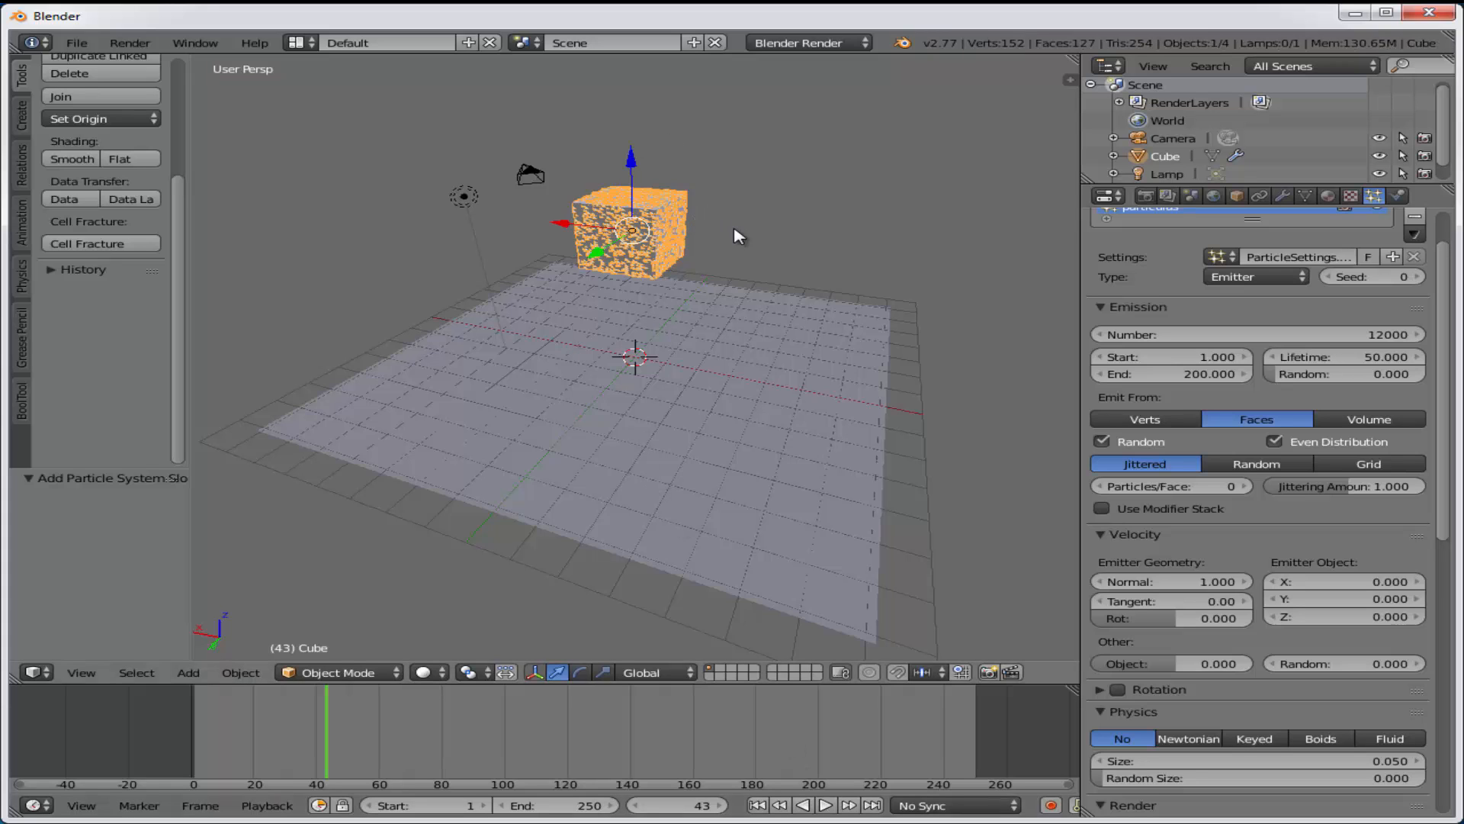
{"action": "middle_click_drag", "start_coordinate": [740, 245], "coordinate": [726, 225]}
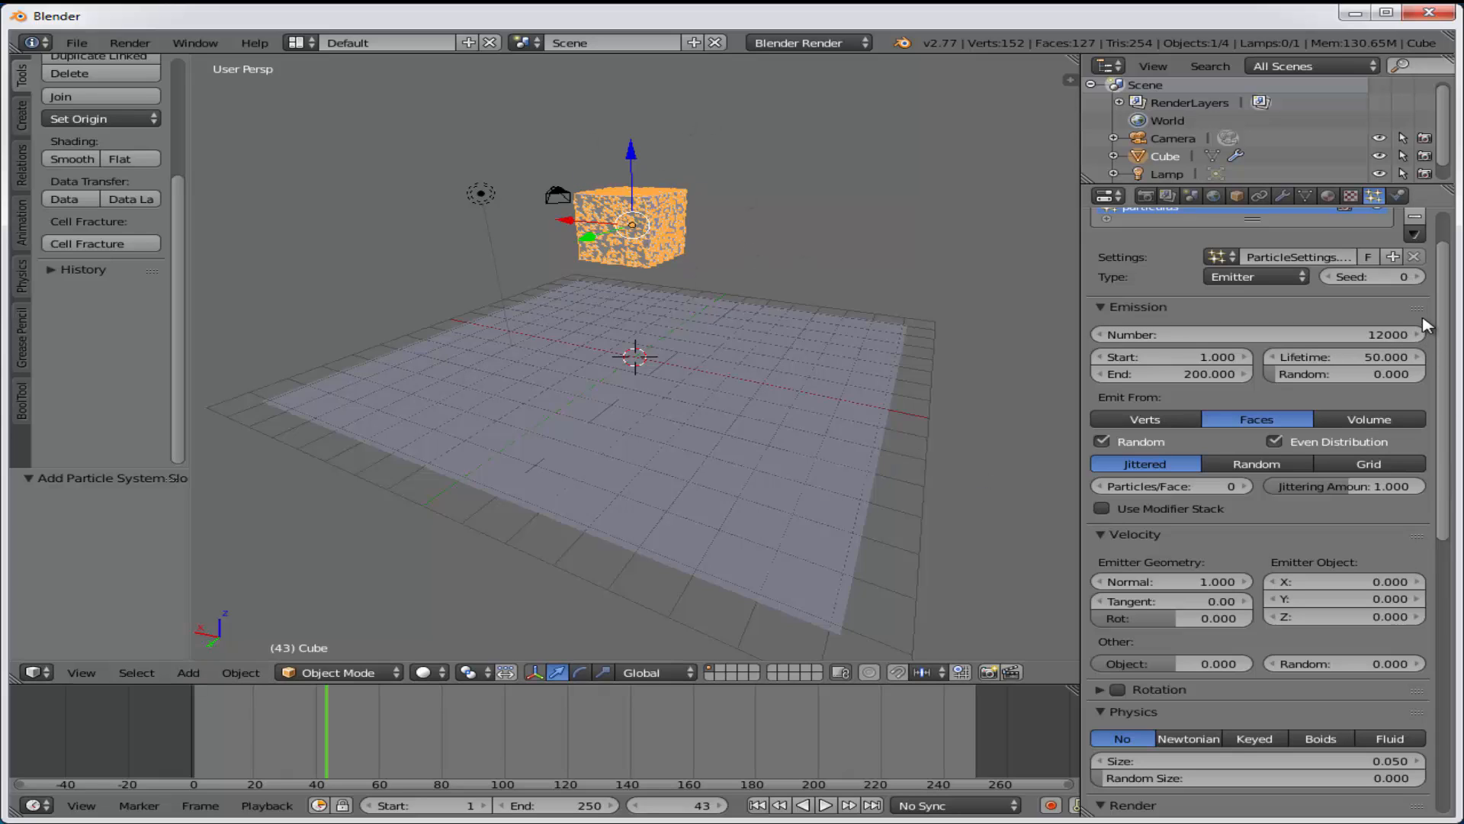
Set the particle physics to Newtonian and play the animation from the first frame, pausing at frame 52
{"action": "left_click_drag", "start_coordinate": [1447, 279], "coordinate": [1457, 480]}
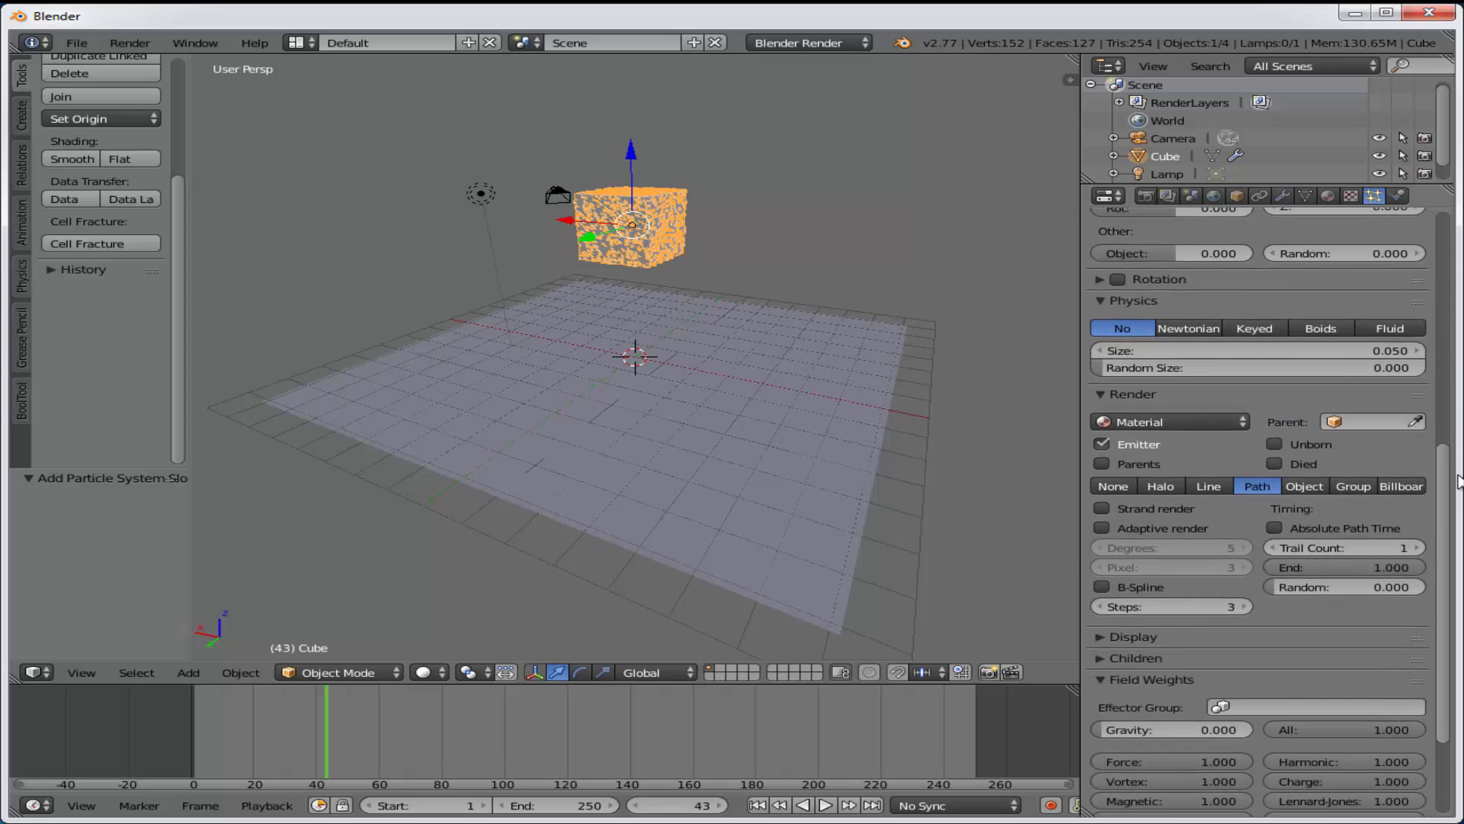
{"action": "left_click", "coordinate": [1184, 332]}
{"action": "left_click", "coordinate": [758, 805]}
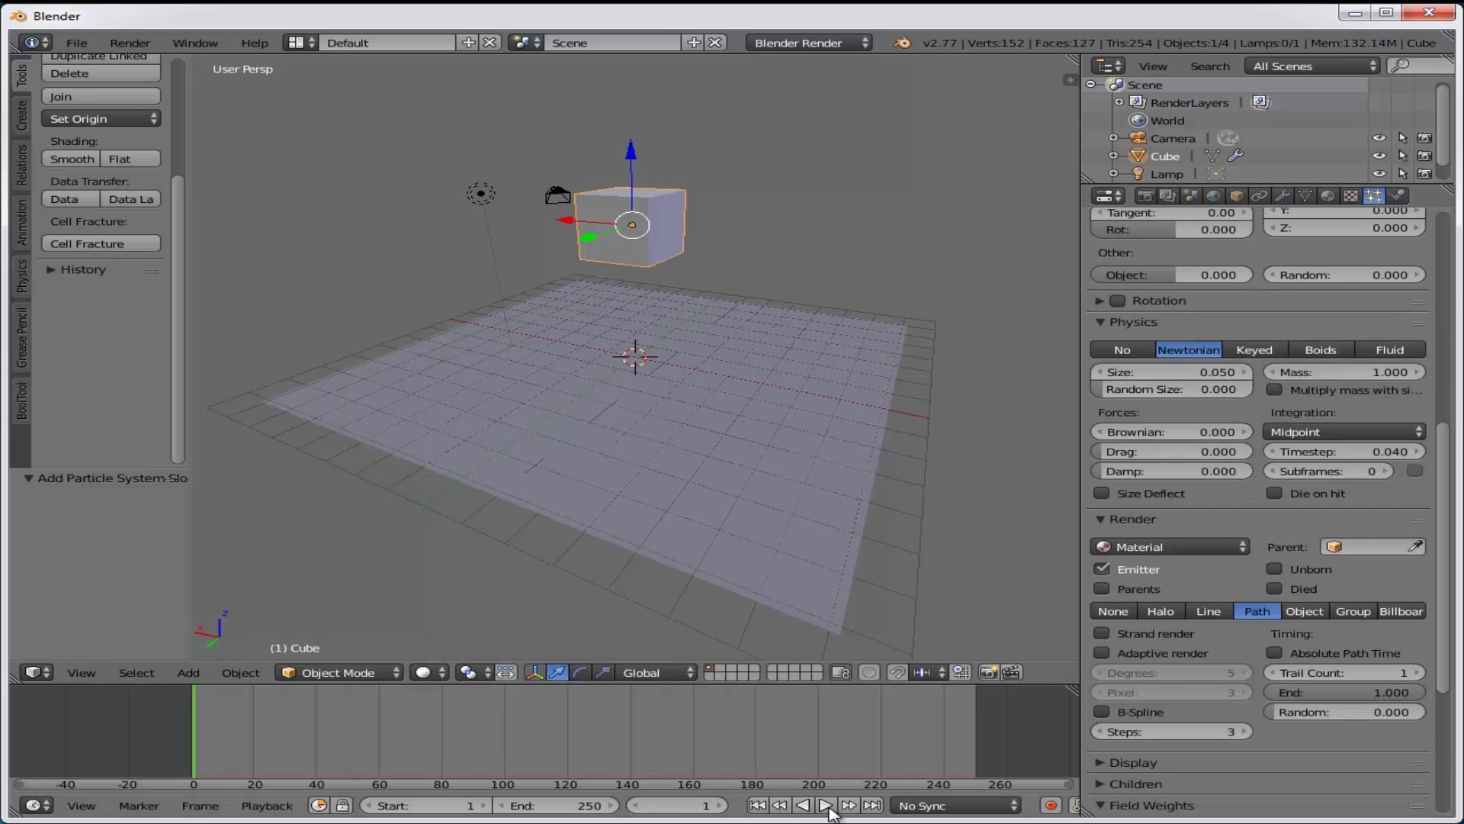
{"action": "left_click", "coordinate": [825, 805]}
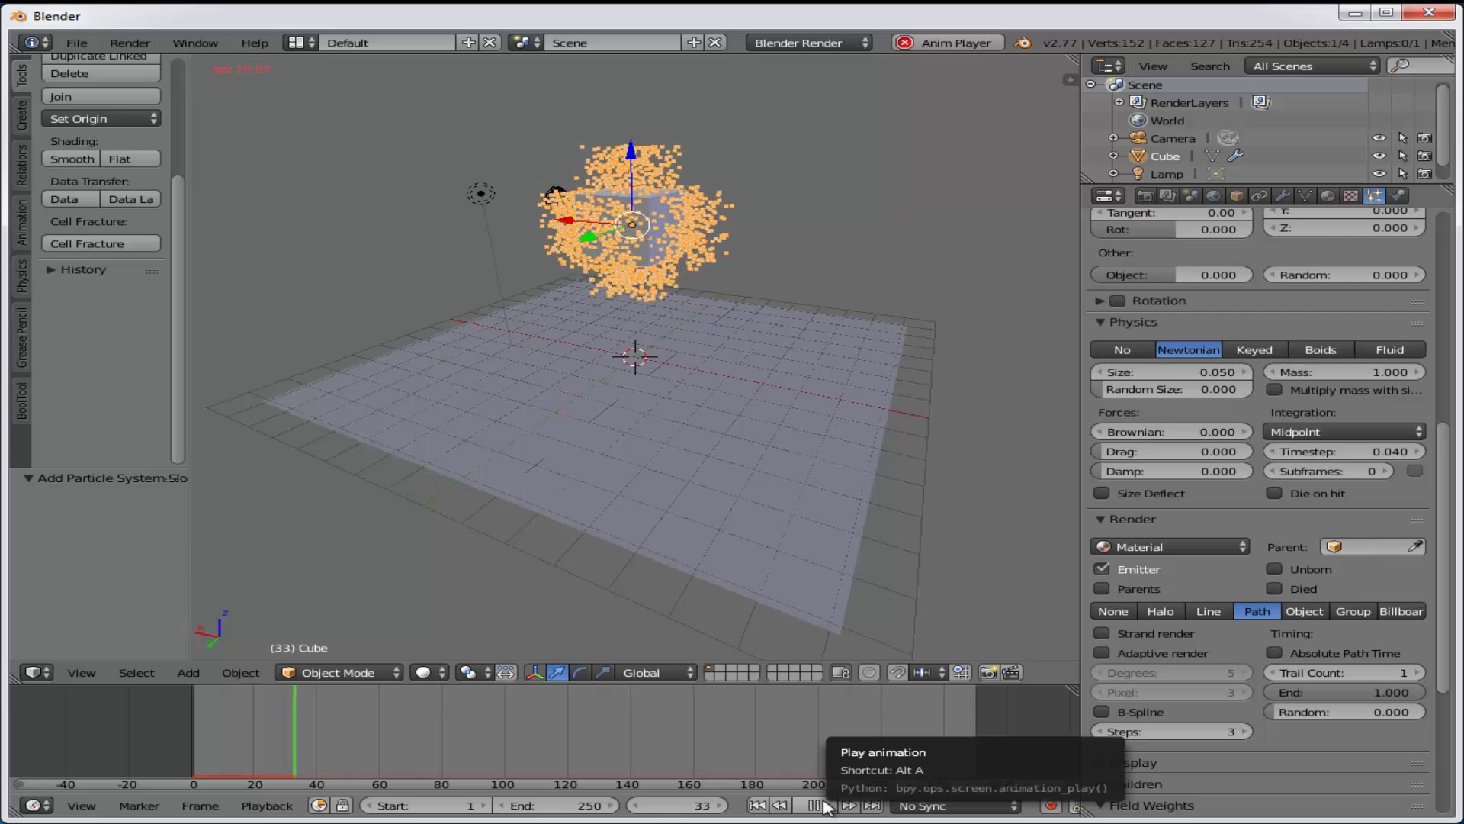
{"action": "left_click", "coordinate": [825, 806]}
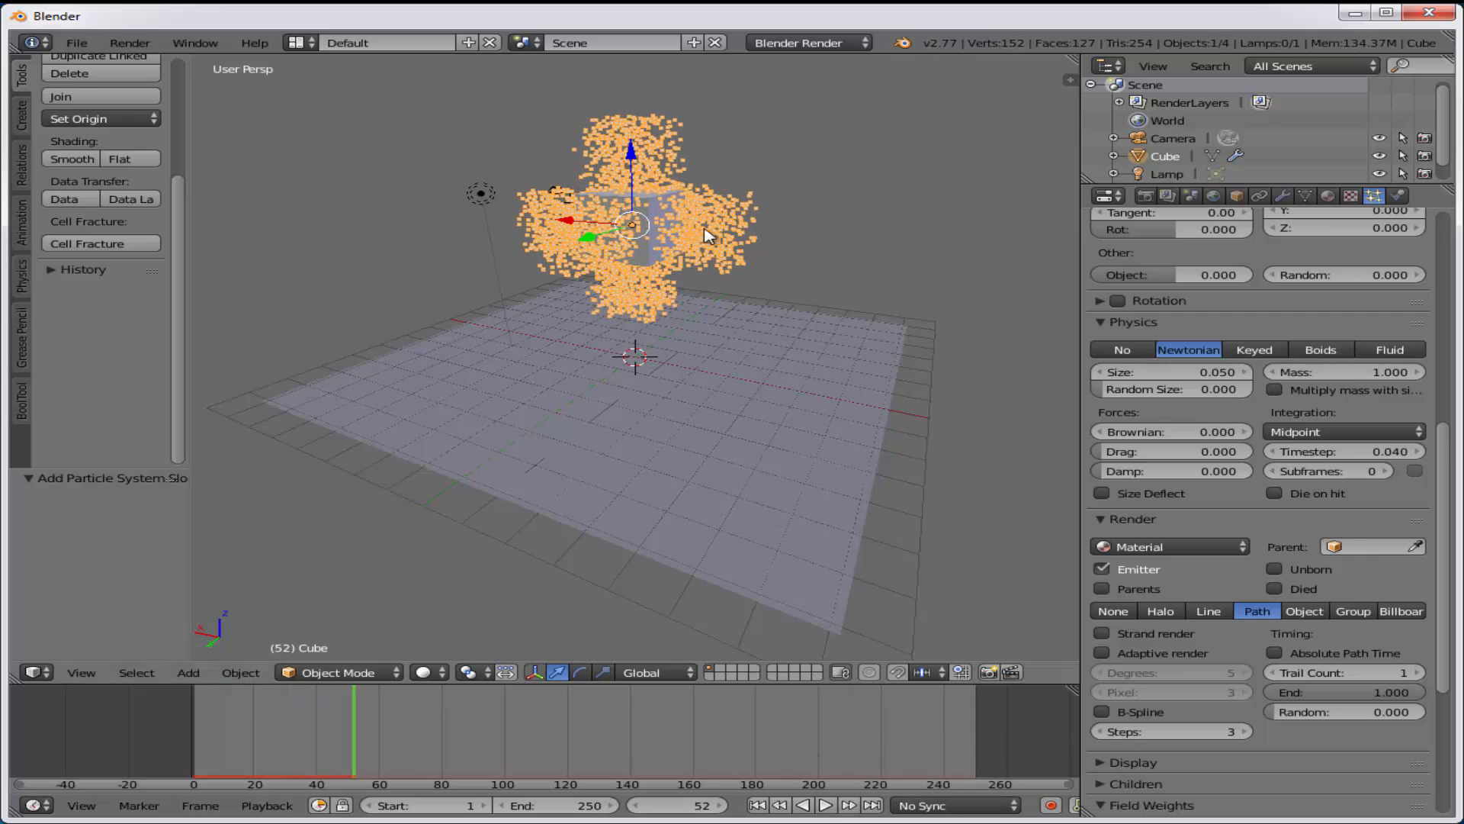
Set the Gravity field weight to 1 and play the animation, pausing at frame 95
{"action": "scroll", "coordinate": [1437, 657], "scroll_direction": "down", "scroll_amount": 7}
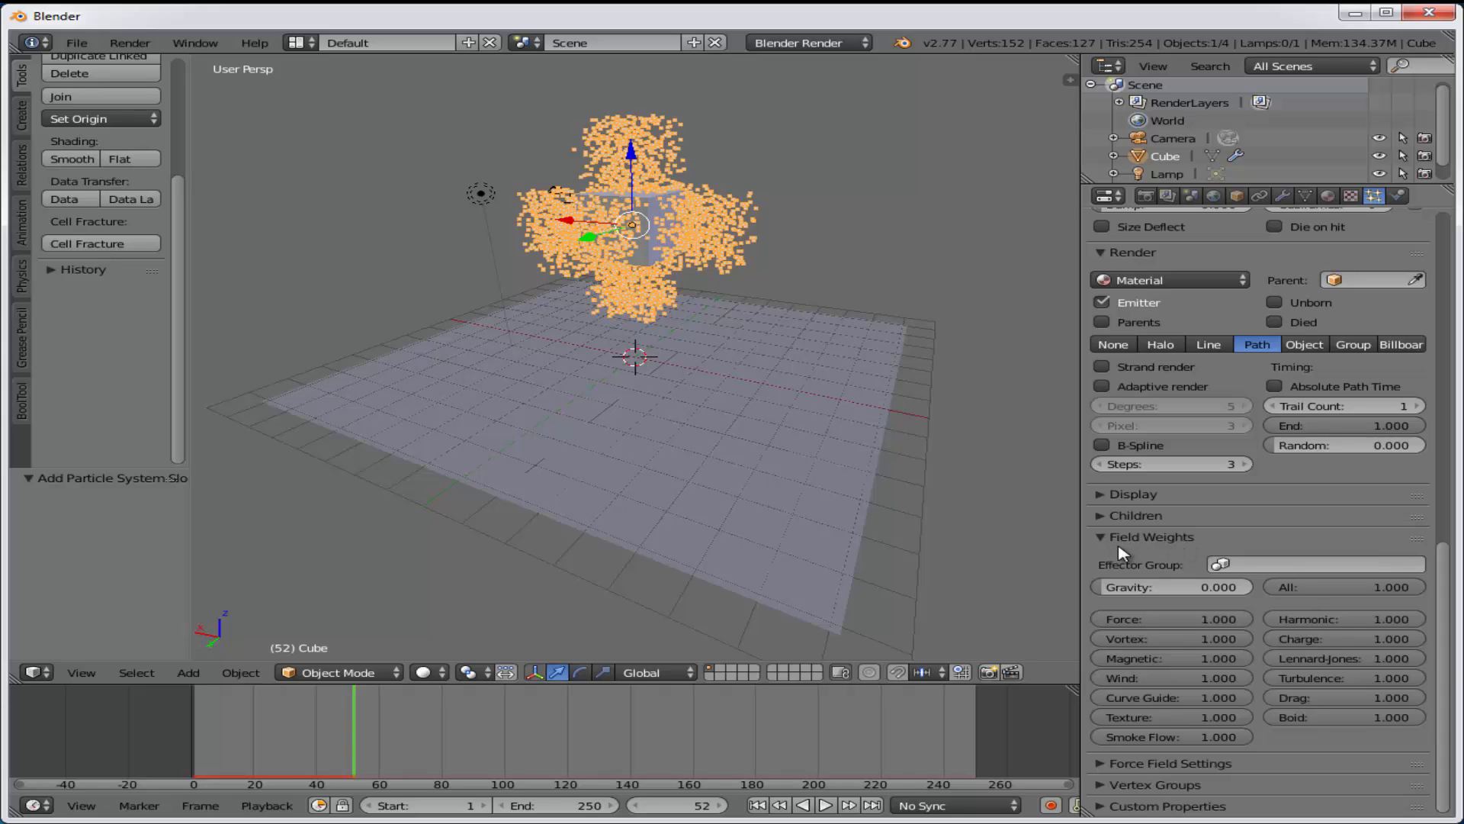
{"action": "left_click", "coordinate": [1159, 591]}
{"action": "type", "text": "1"}
{"action": "key", "text": "Return"}
{"action": "left_click", "coordinate": [833, 806]}
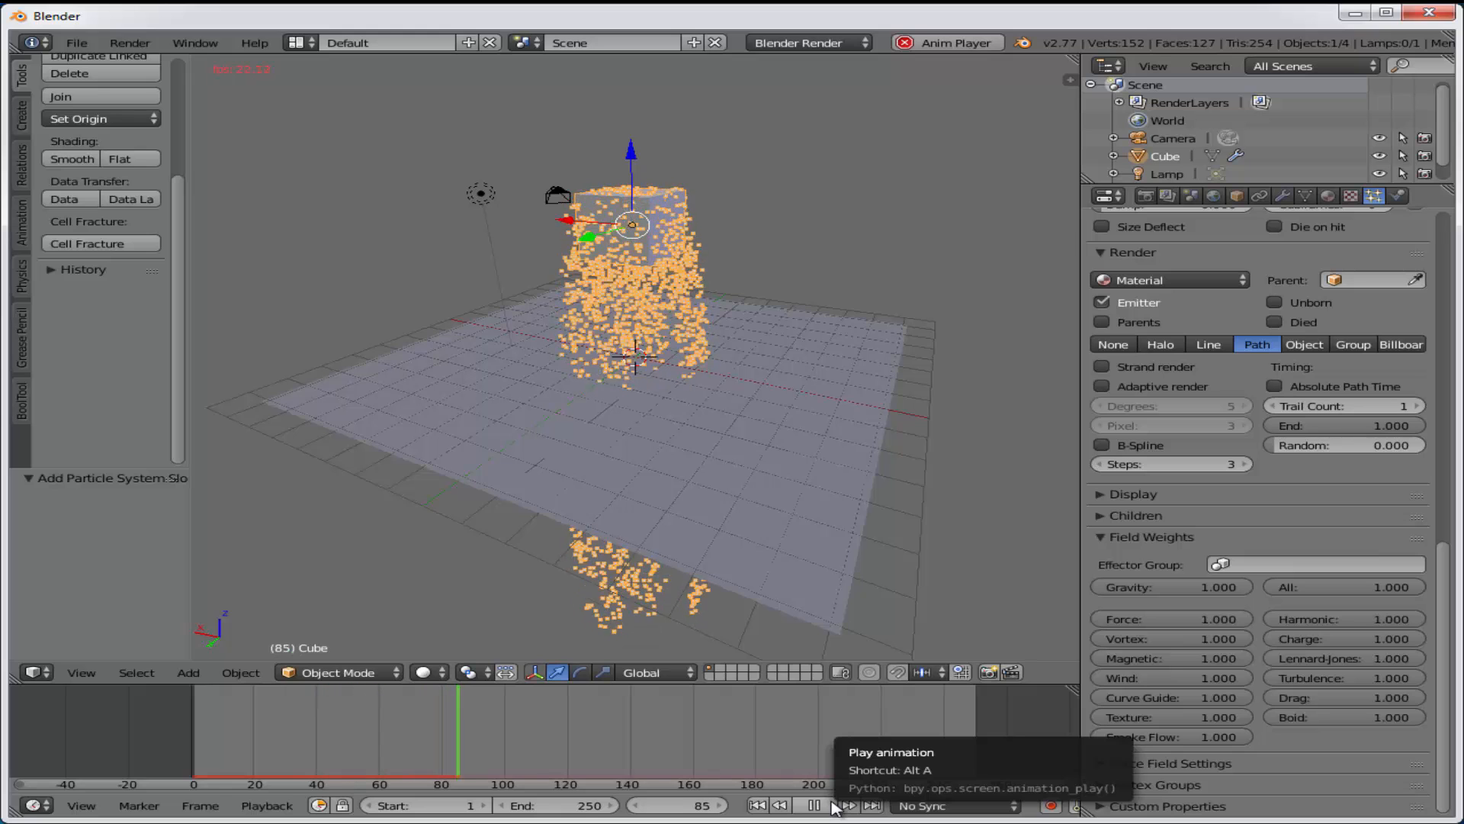
{"action": "left_click", "coordinate": [833, 802]}
Set the particle physics to Keyed and play the animation from the first frame, pausing at frame 26
{"action": "scroll", "coordinate": [1453, 576], "scroll_direction": "up", "scroll_amount": 10}
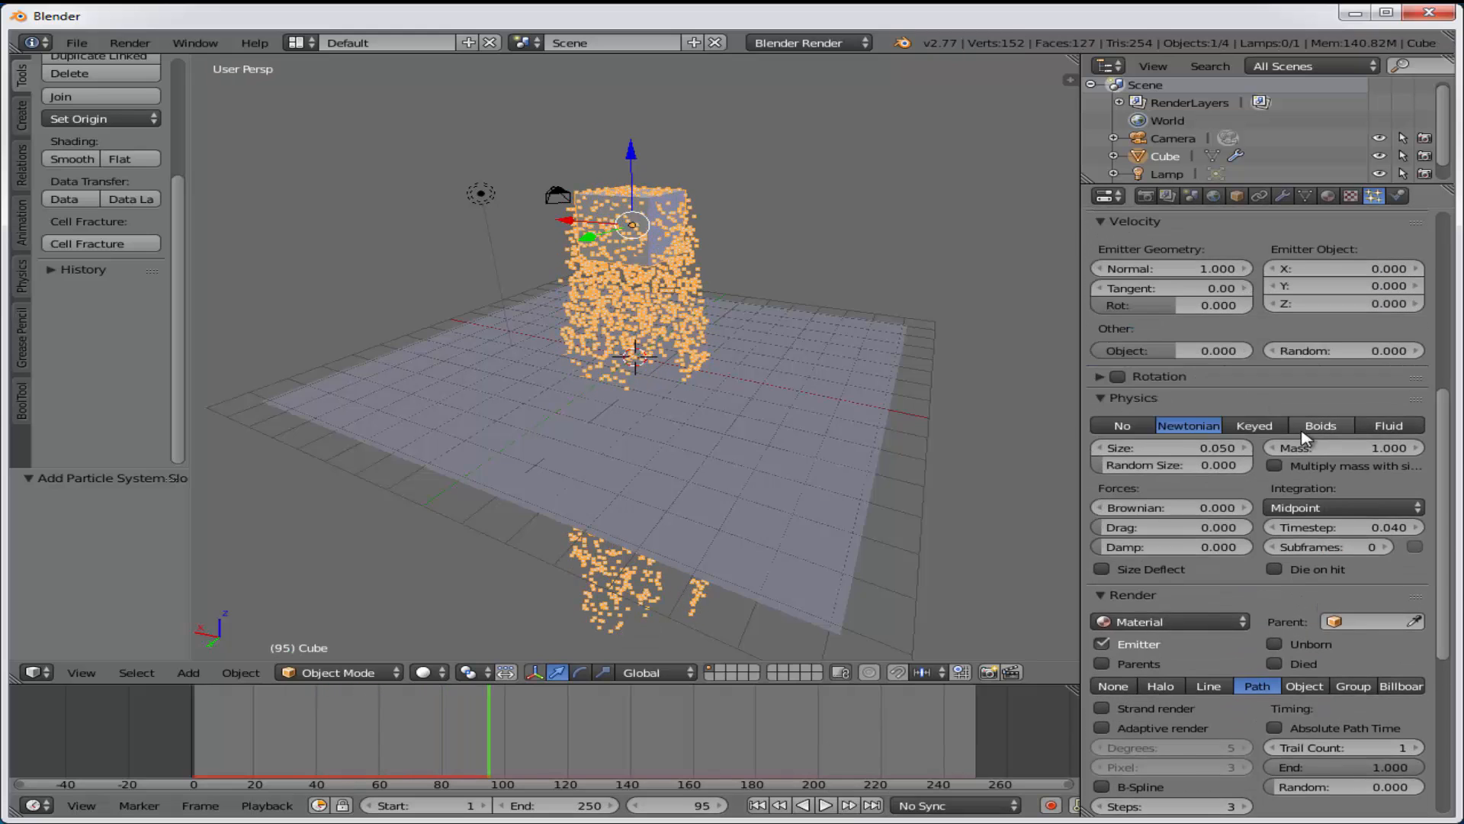
{"action": "left_click", "coordinate": [1254, 425]}
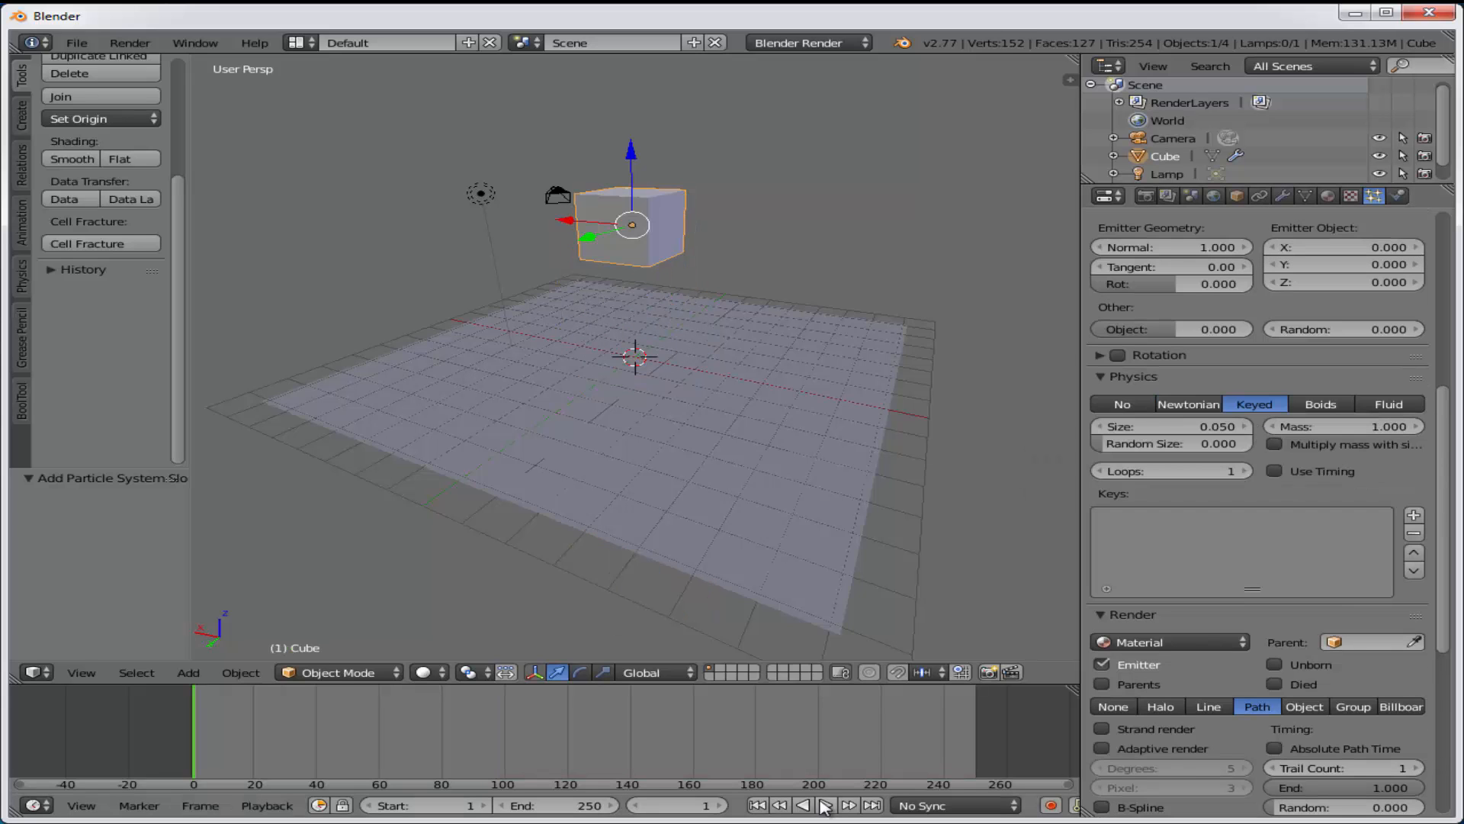
{"action": "left_click", "coordinate": [825, 805]}
{"action": "left_click", "coordinate": [825, 805]}
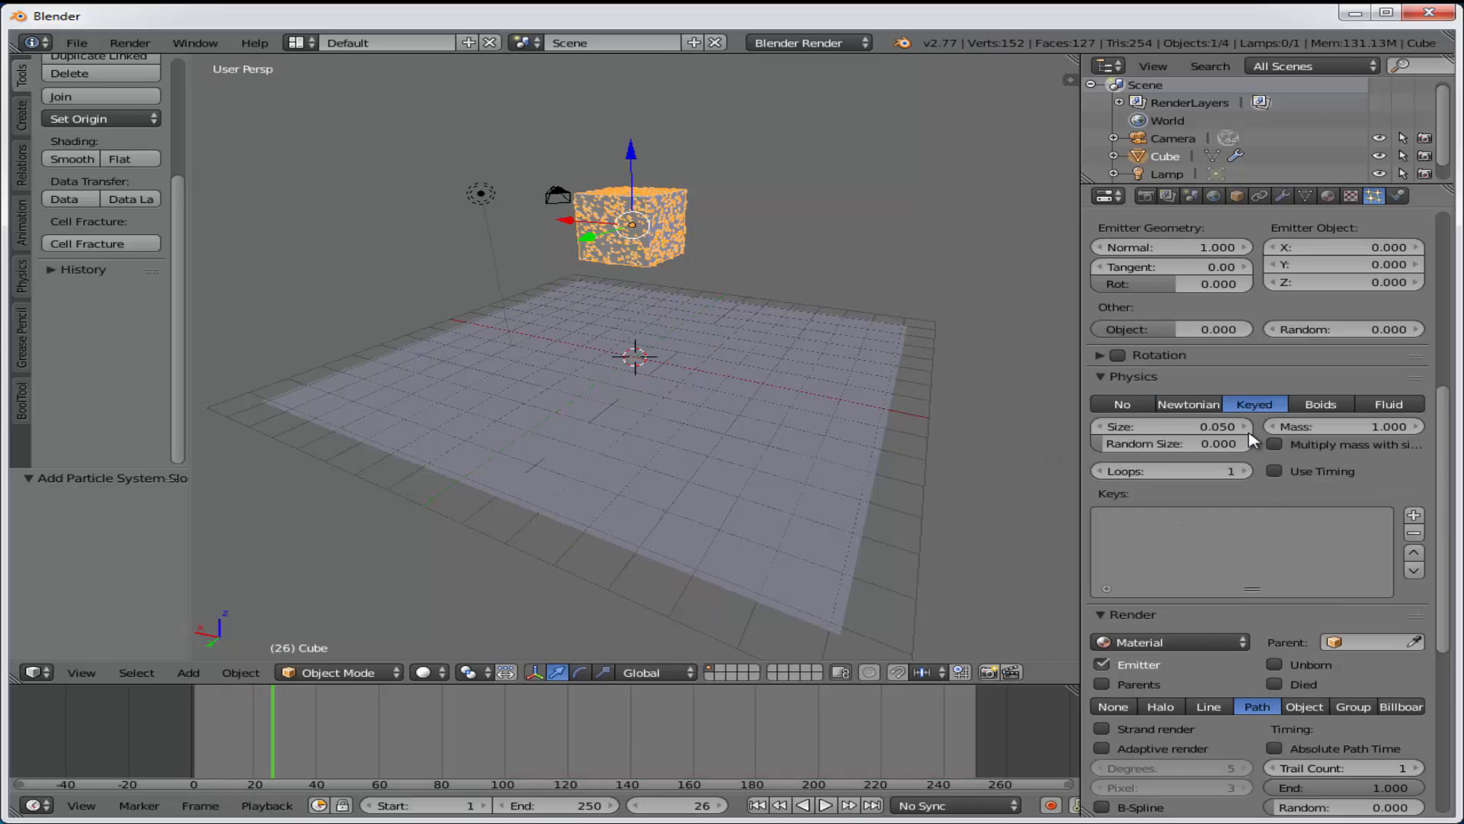
Set the particle physics to Boids and play the animation from frame 26, pausing at frame 99
{"action": "left_click", "coordinate": [1321, 404]}
{"action": "scroll", "coordinate": [1322, 404], "scroll_direction": "down", "scroll_amount": 5}
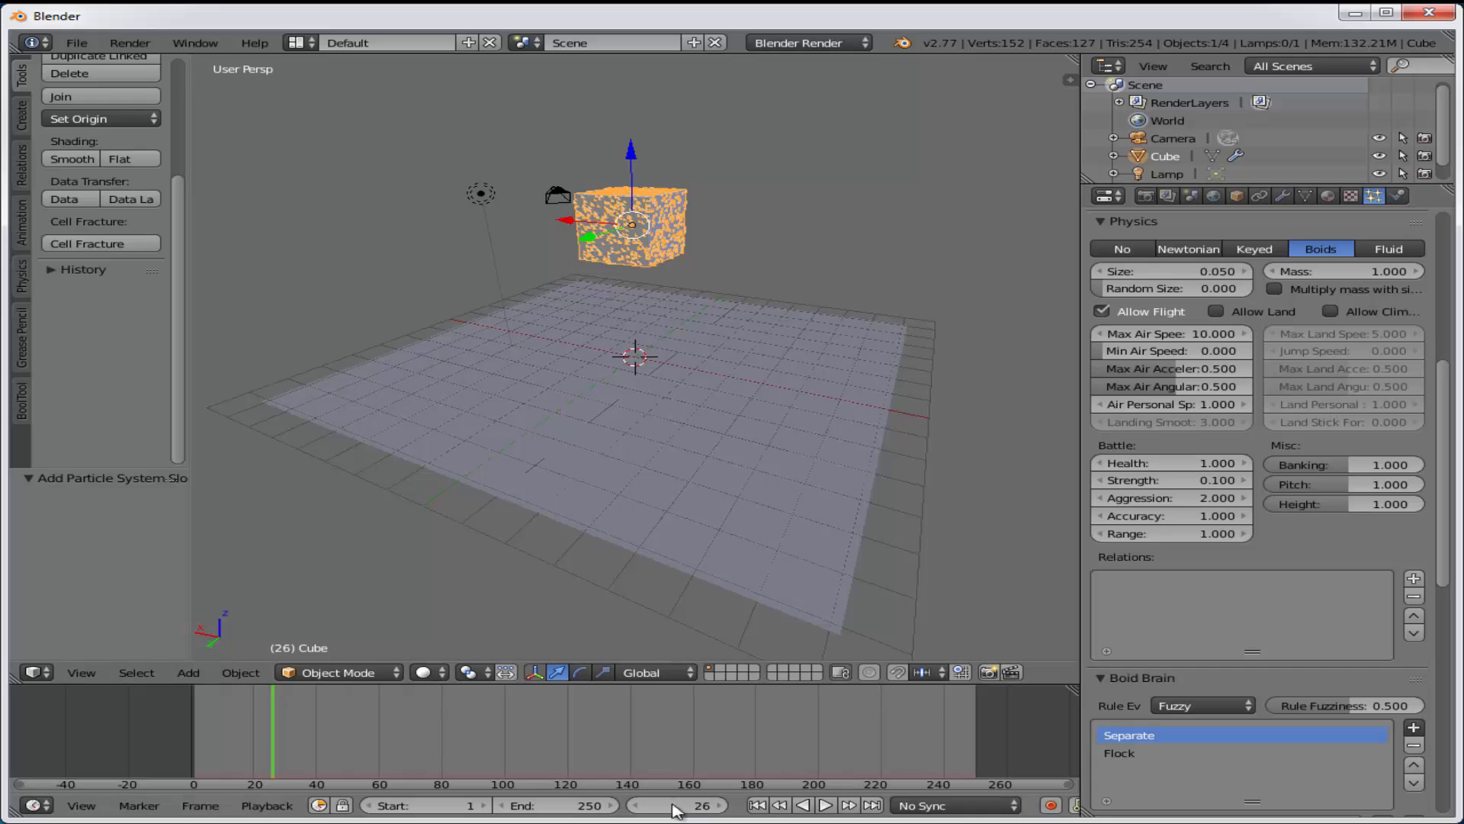
{"action": "left_click", "coordinate": [825, 805]}
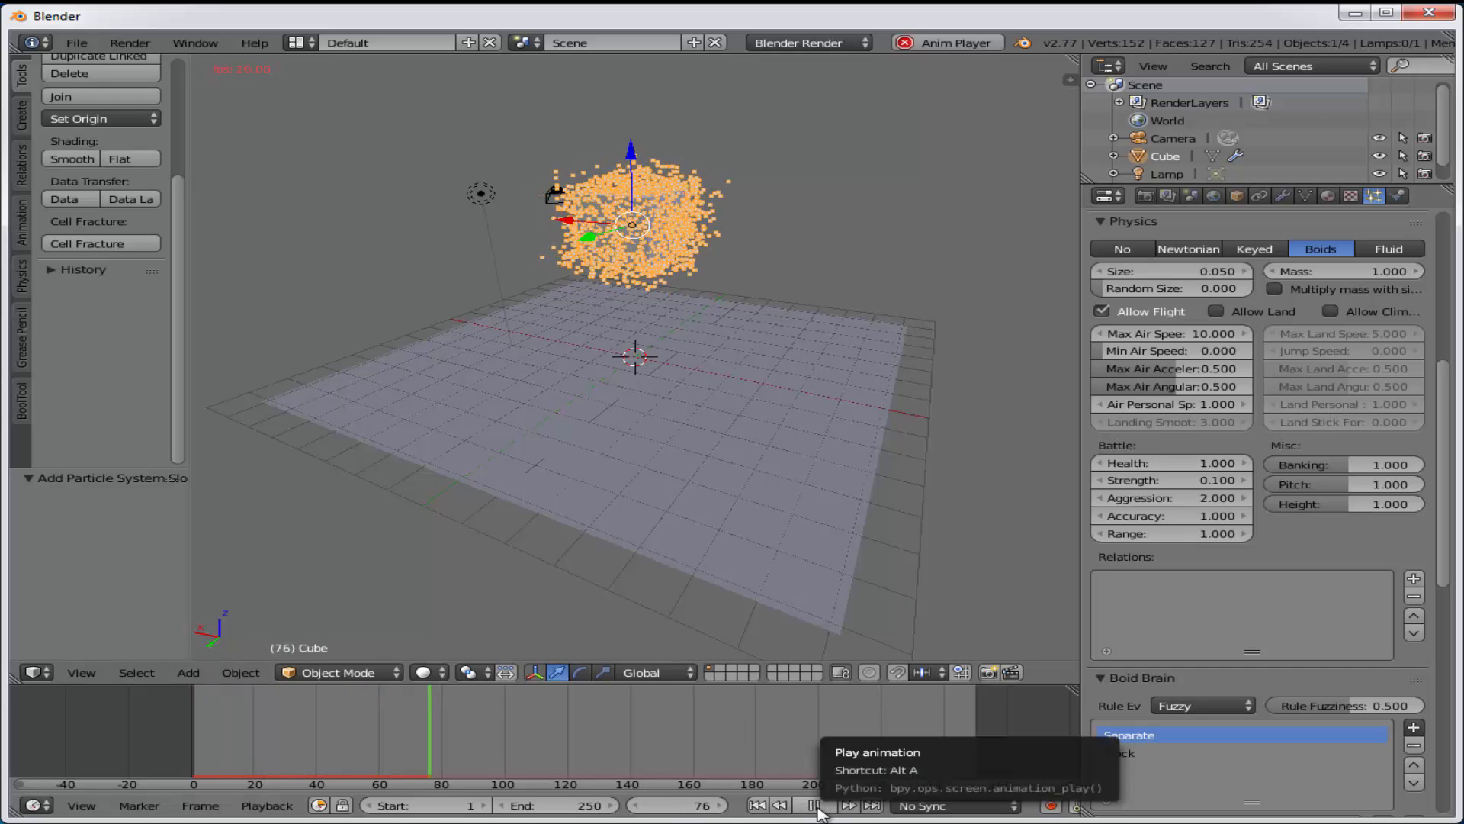
{"action": "left_click", "coordinate": [815, 805]}
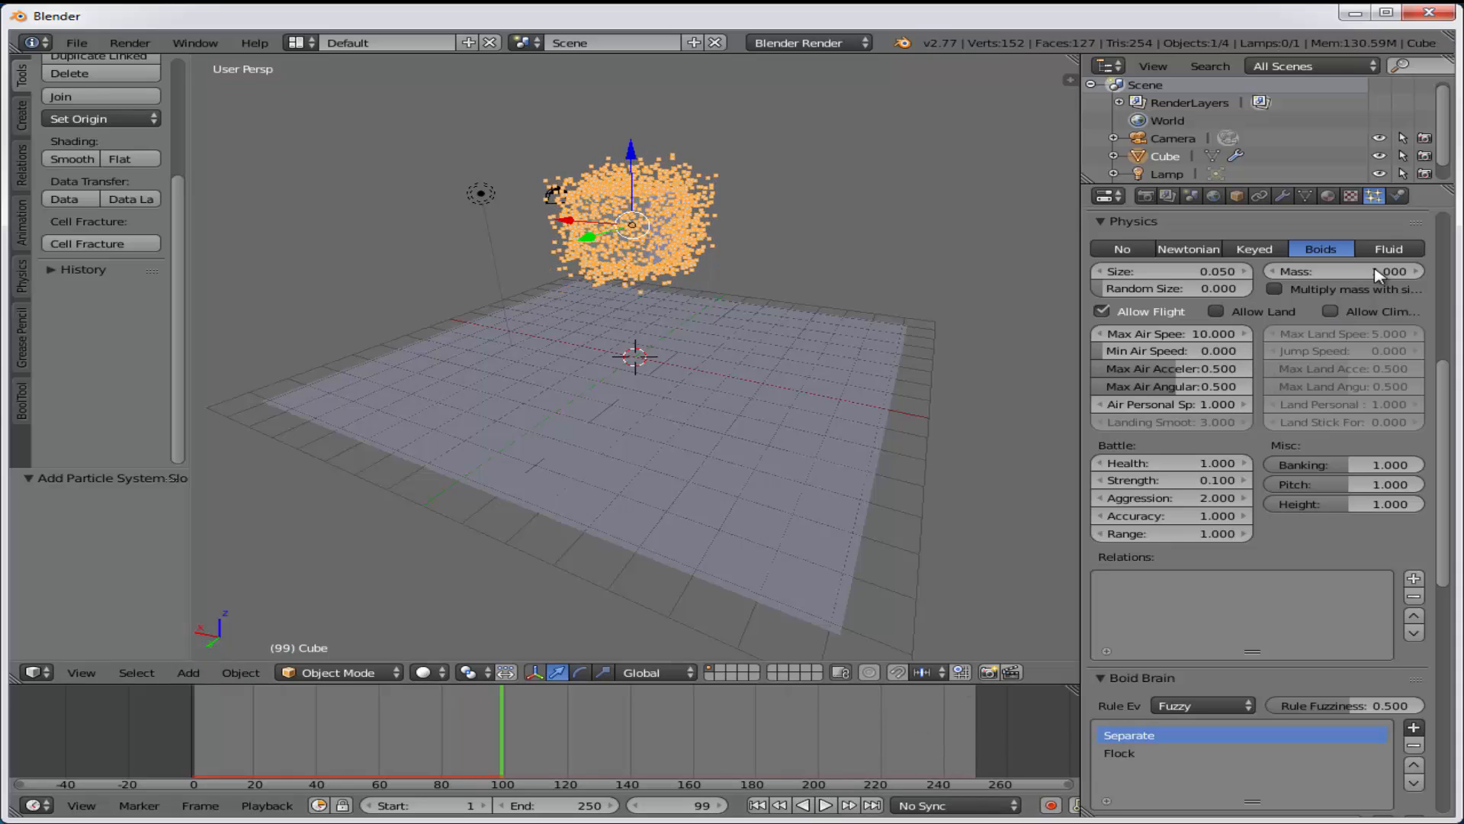
Set the particle physics to Fluid and play the animation from the first frame, pausing at frame 32
{"action": "left_click", "coordinate": [1389, 249]}
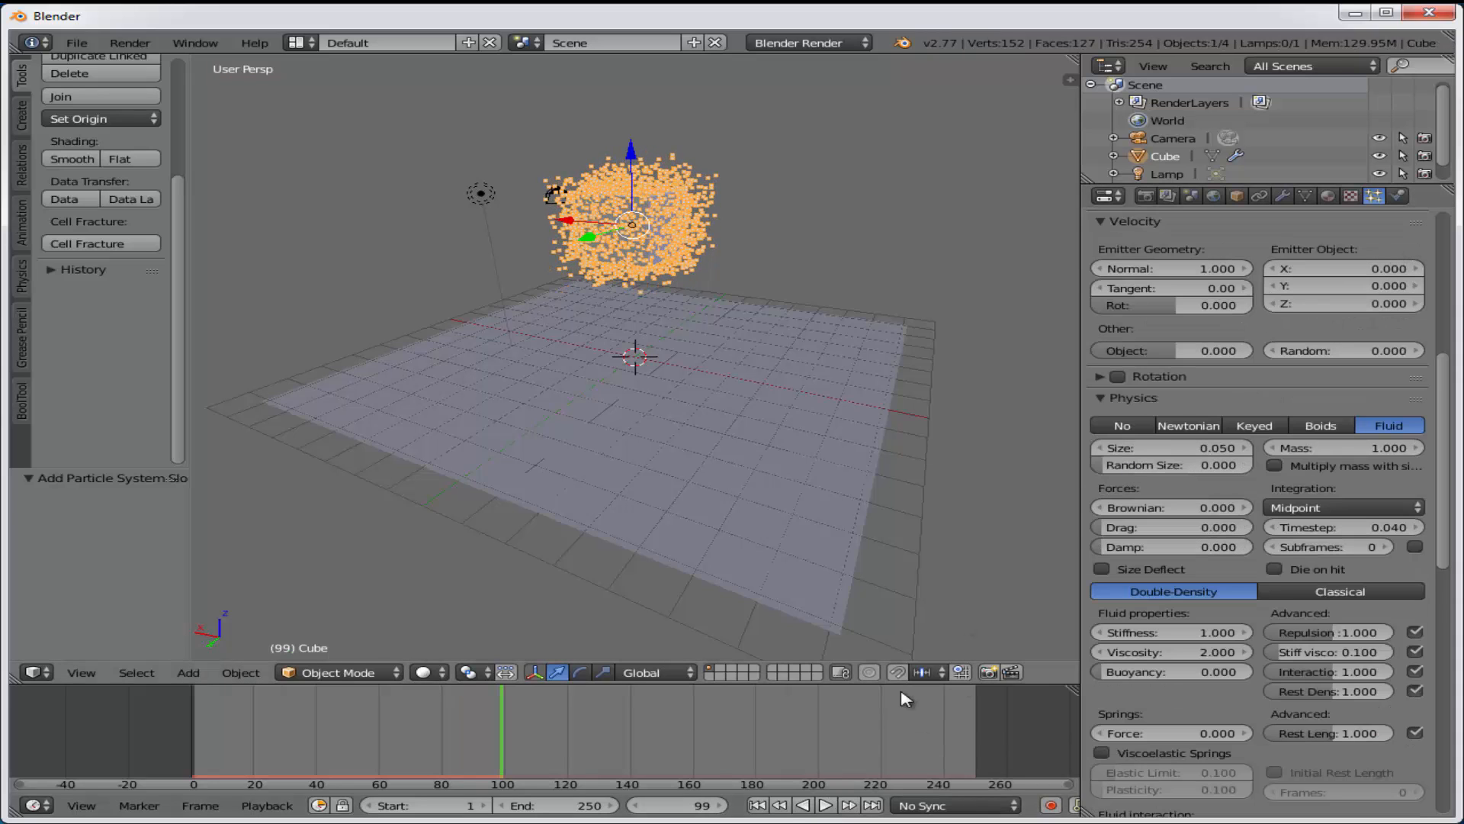
{"action": "left_click", "coordinate": [757, 805]}
{"action": "left_click", "coordinate": [826, 805]}
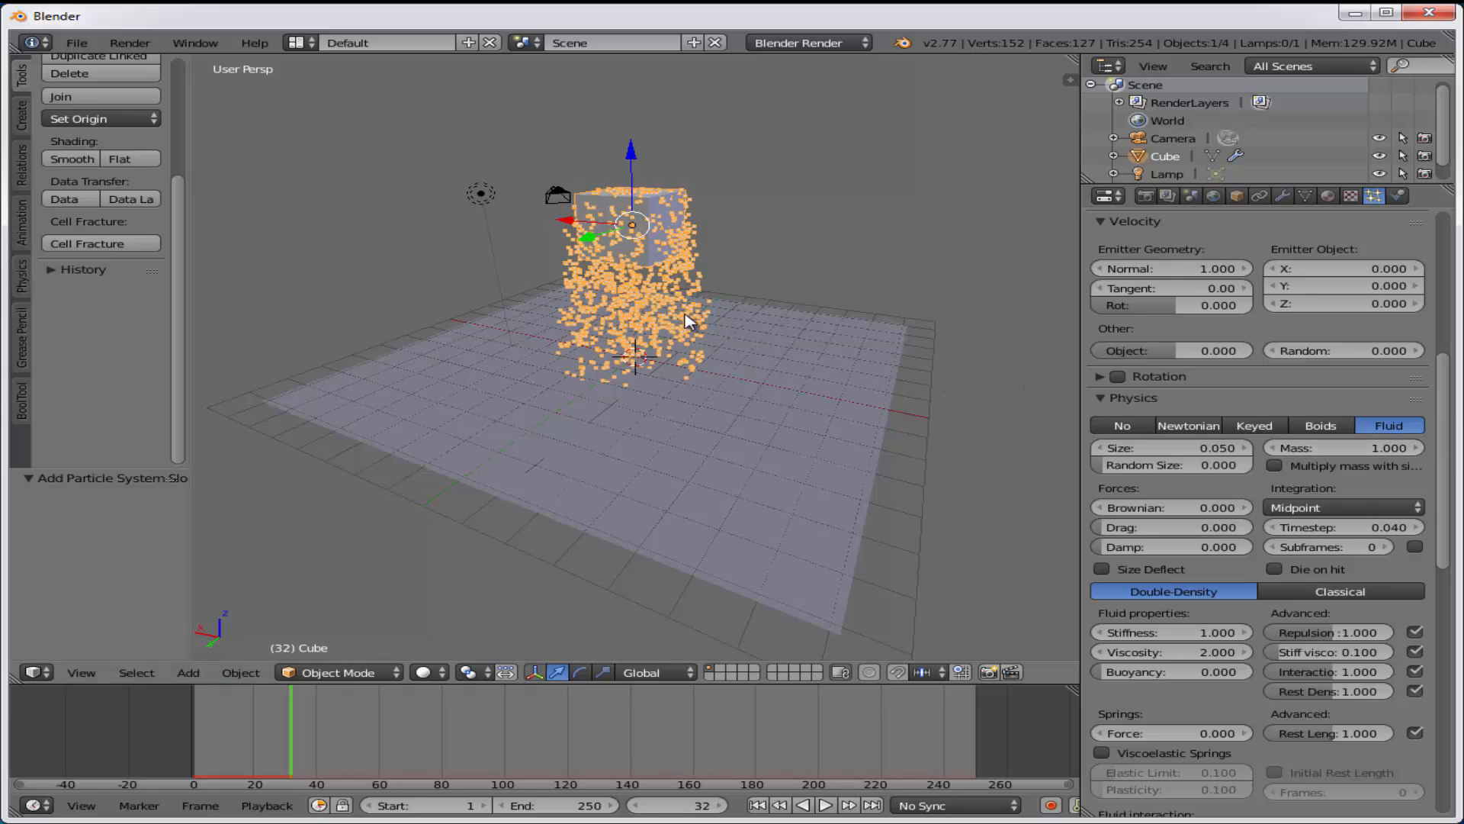
Go through the Keyed, Boids and Fluid physics options again, return the particles to Newtonian, and collapse the Physics settings
{"action": "left_click", "coordinate": [1174, 426]}
{"action": "left_click", "coordinate": [1250, 425]}
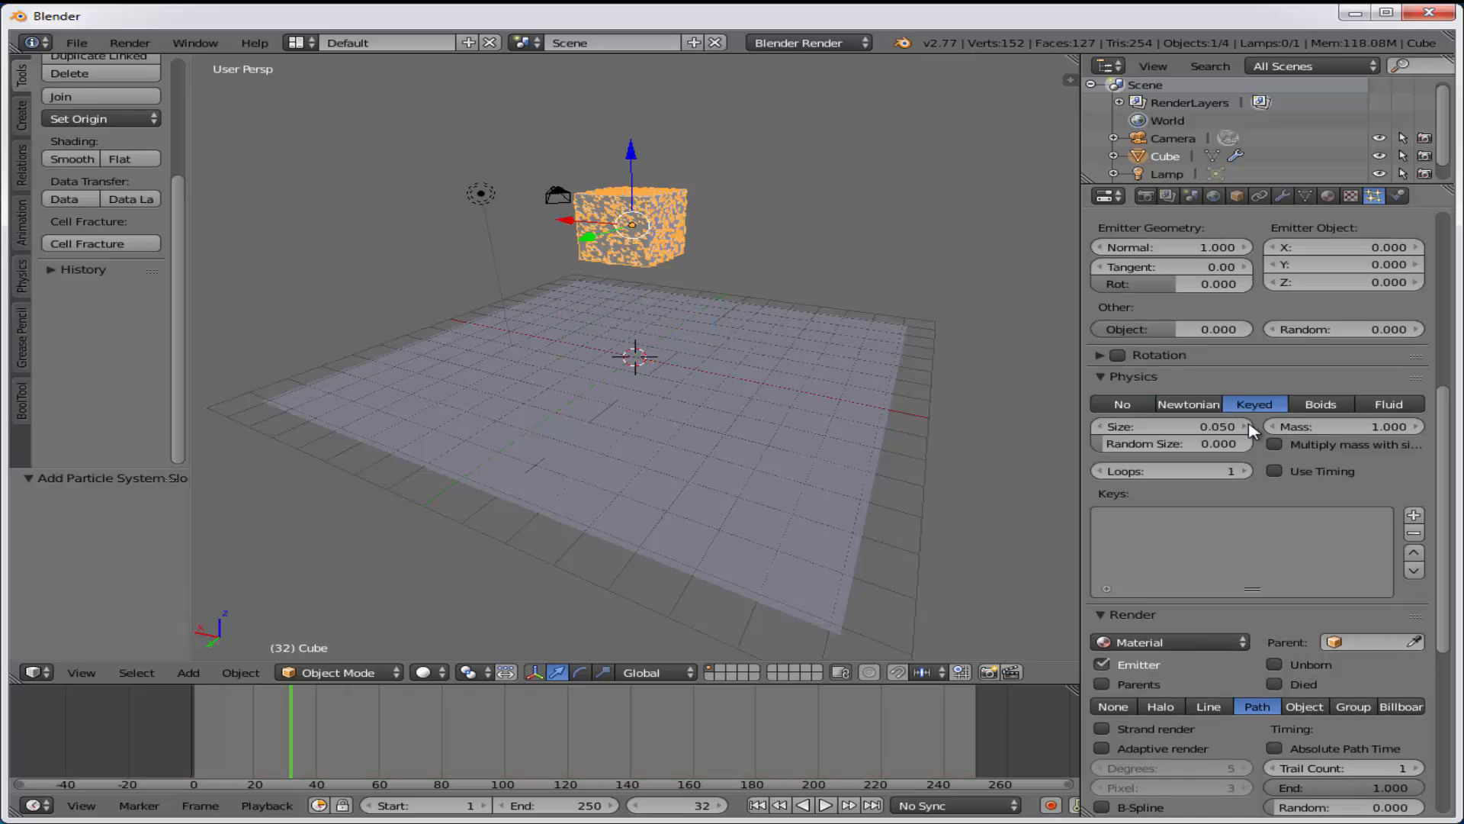
{"action": "left_click", "coordinate": [1321, 404]}
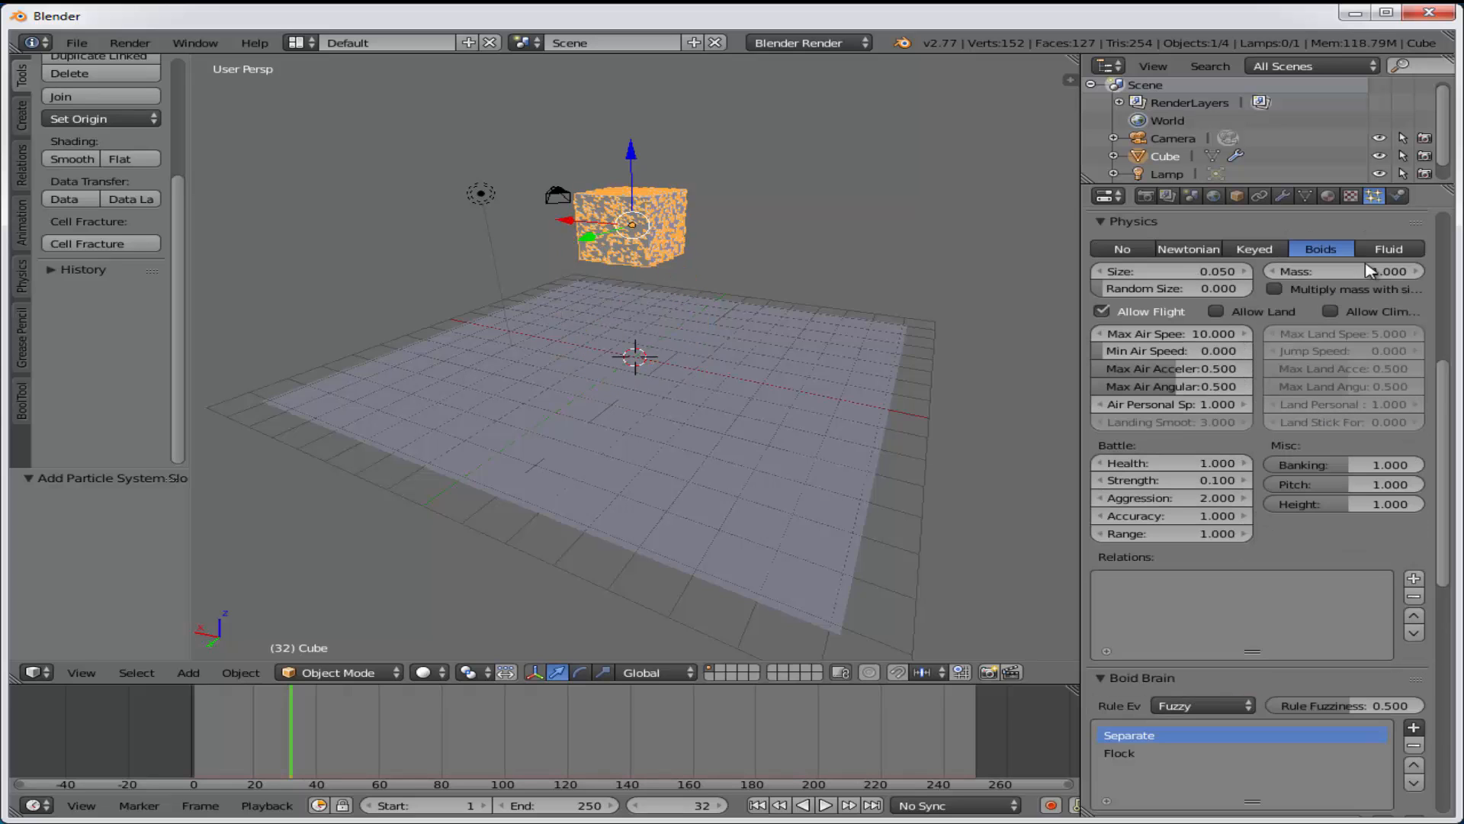
{"action": "left_click", "coordinate": [1388, 249]}
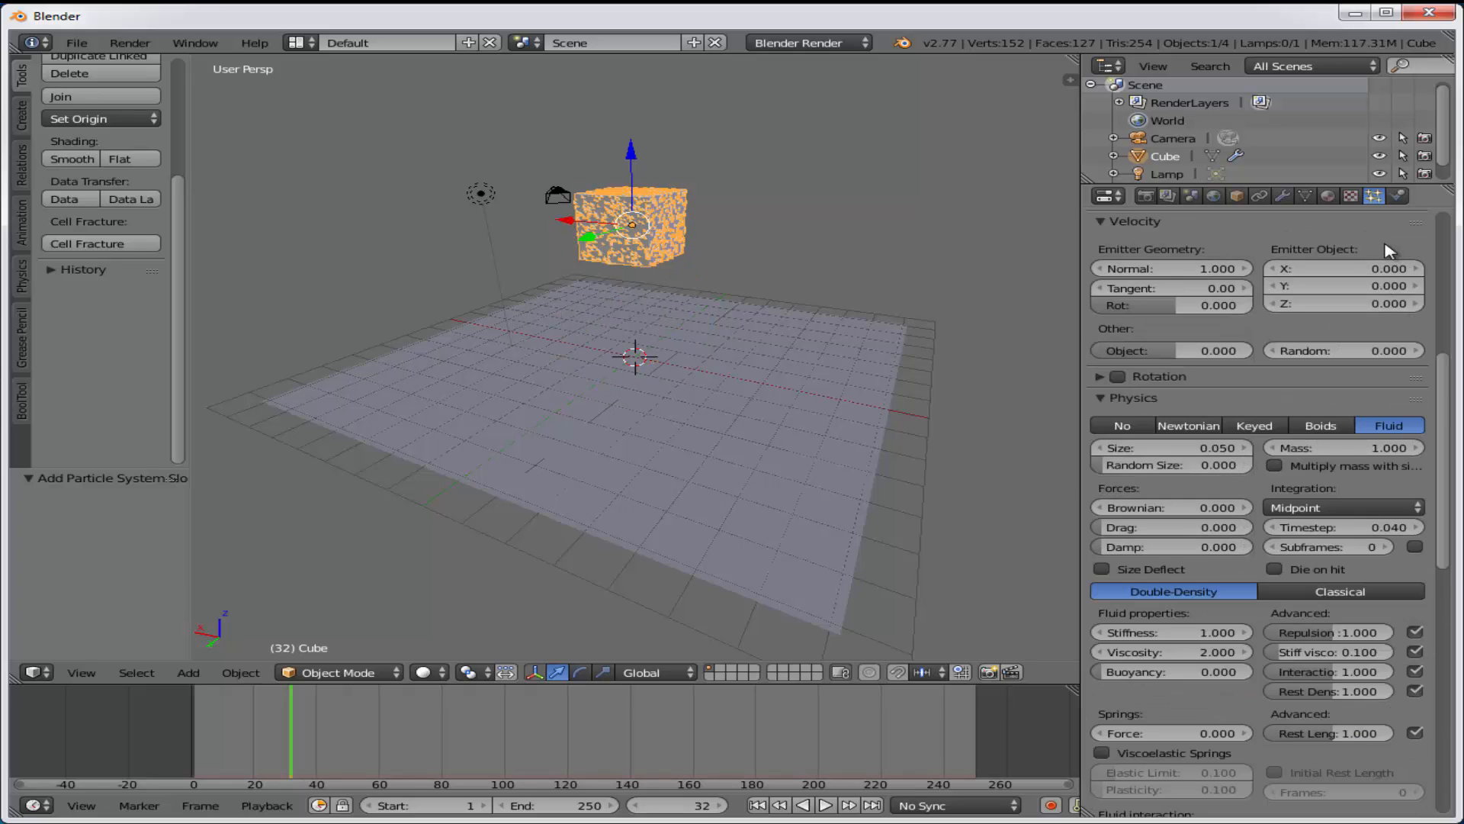
{"action": "left_click", "coordinate": [1163, 426]}
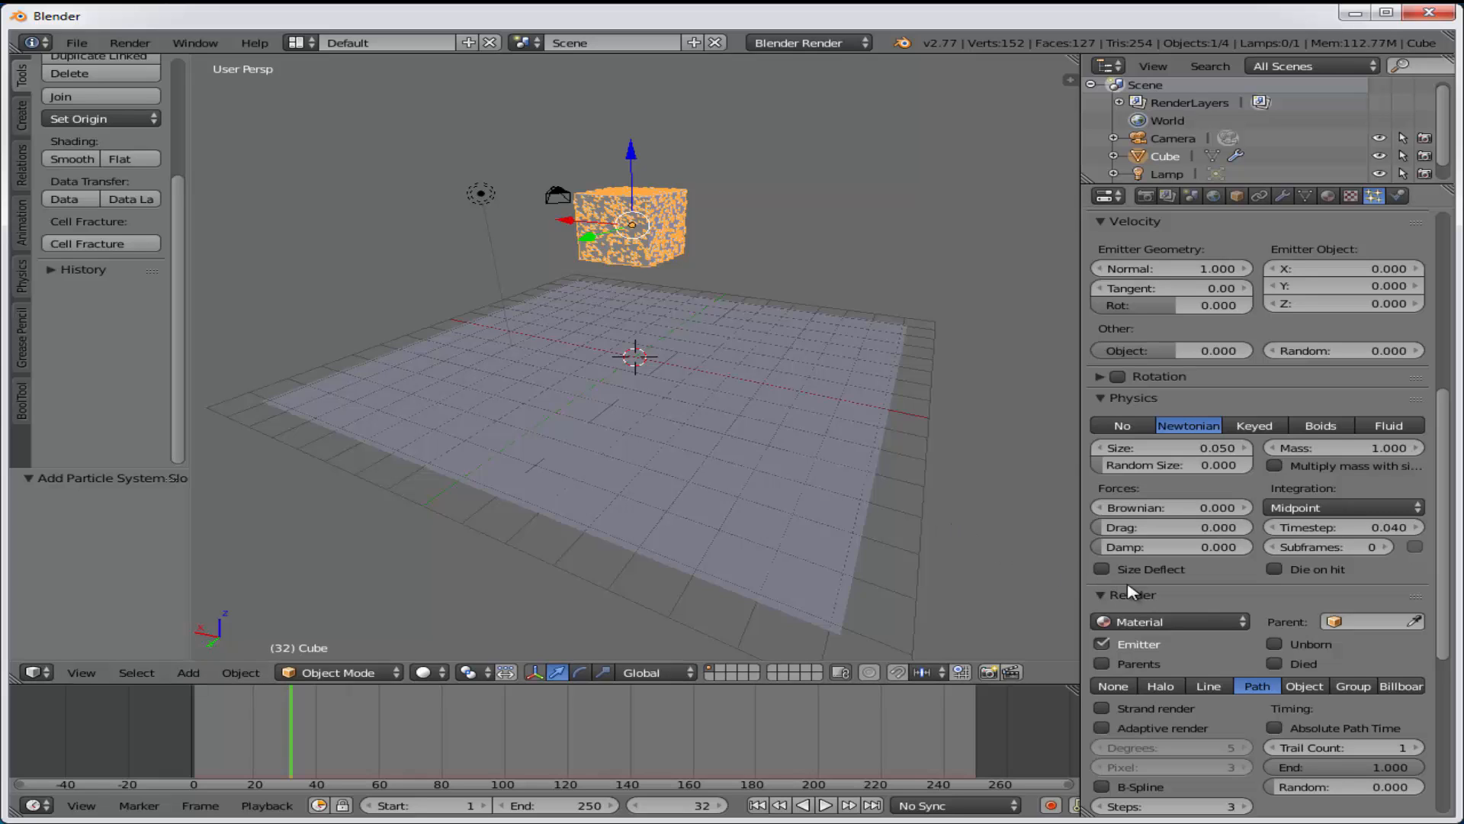
{"action": "left_click", "coordinate": [1095, 402]}
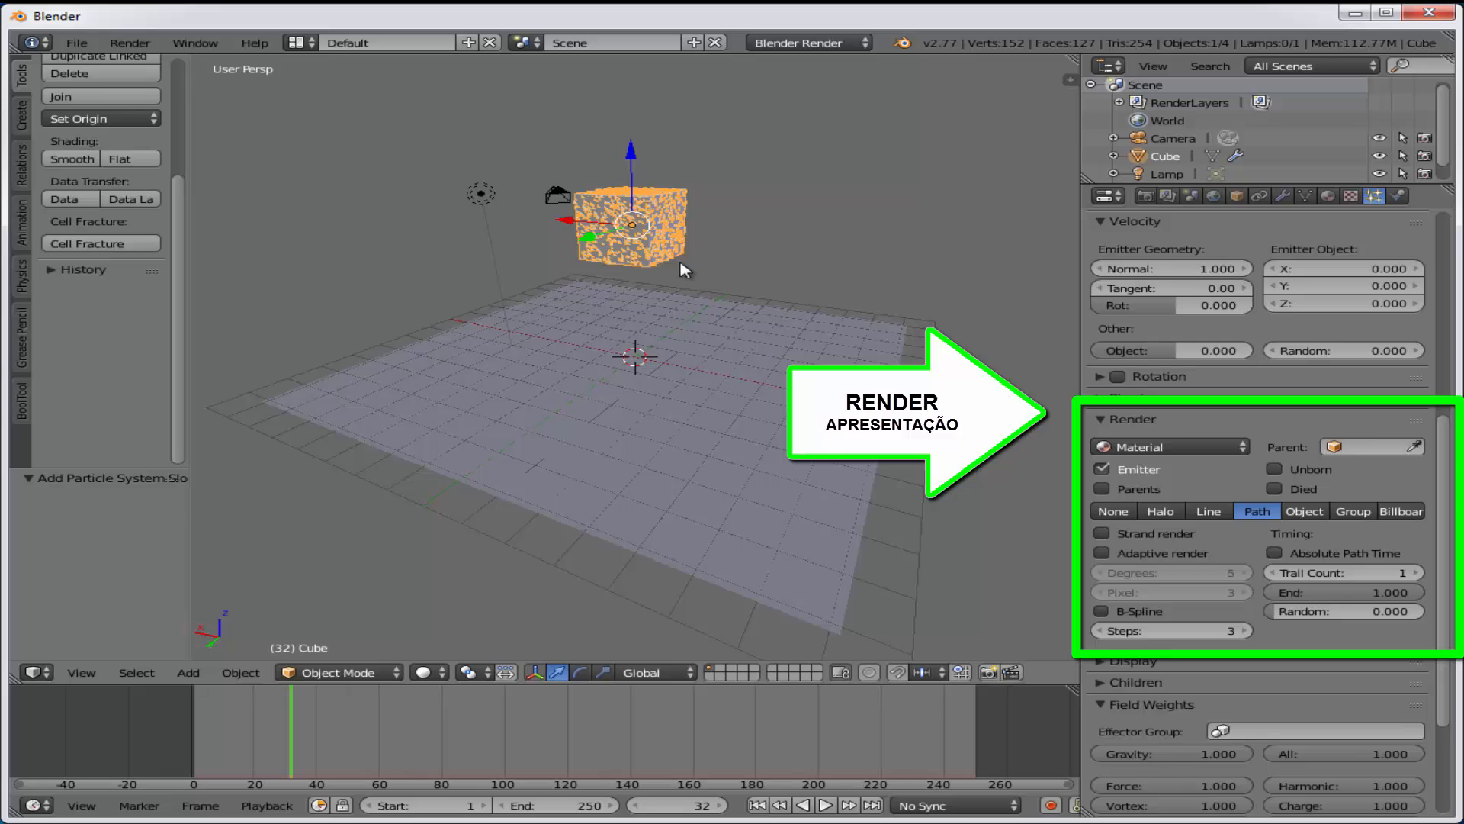
Look through the camera with Lock Camera to View enabled and pull it back to frame the cube and most of the plane
{"action": "left_click", "coordinate": [83, 681]}
{"action": "left_click", "coordinate": [146, 610]}
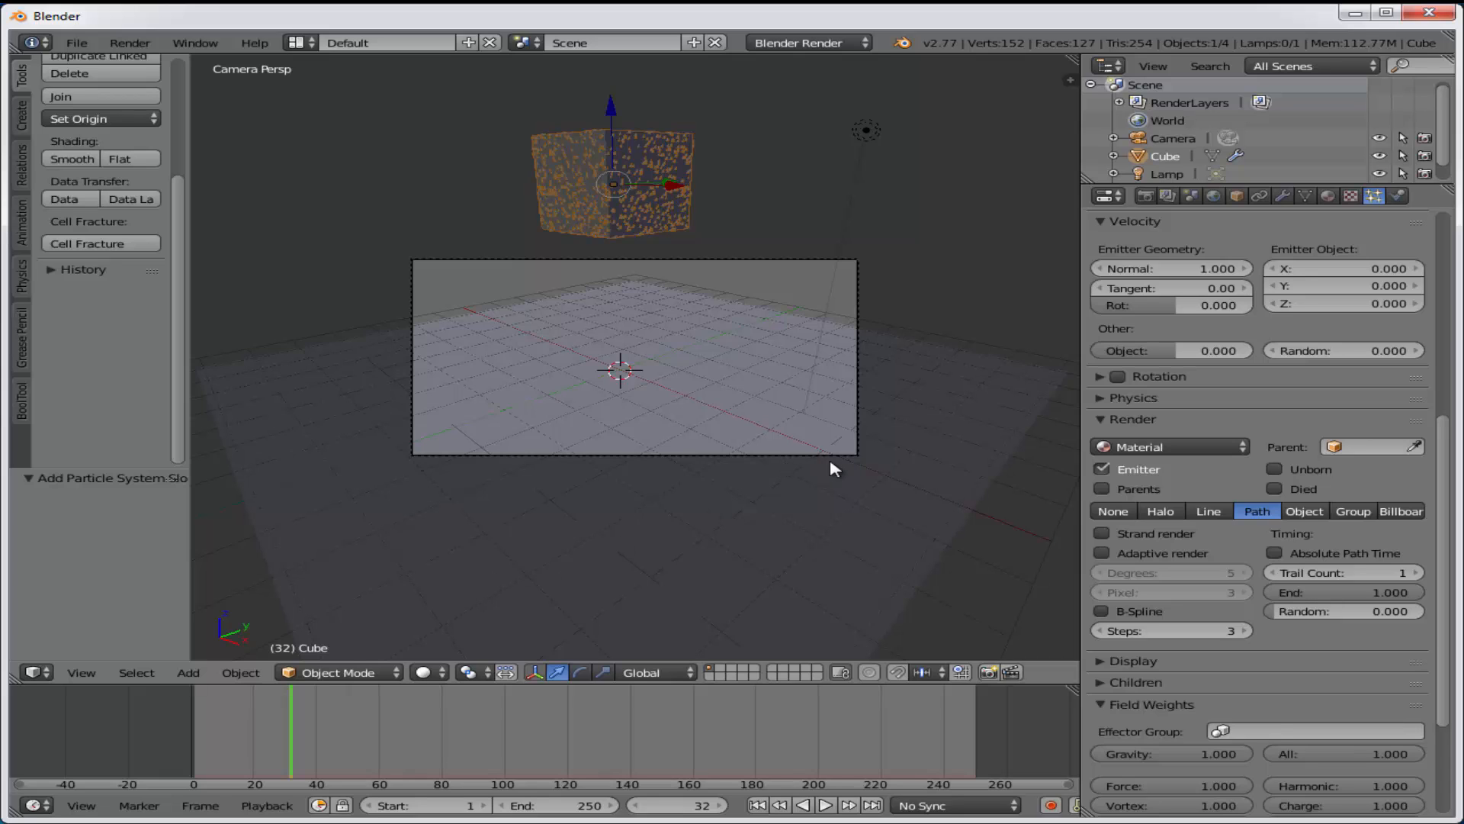
{"action": "scroll", "coordinate": [836, 469], "scroll_direction": "up", "scroll_amount": 2}
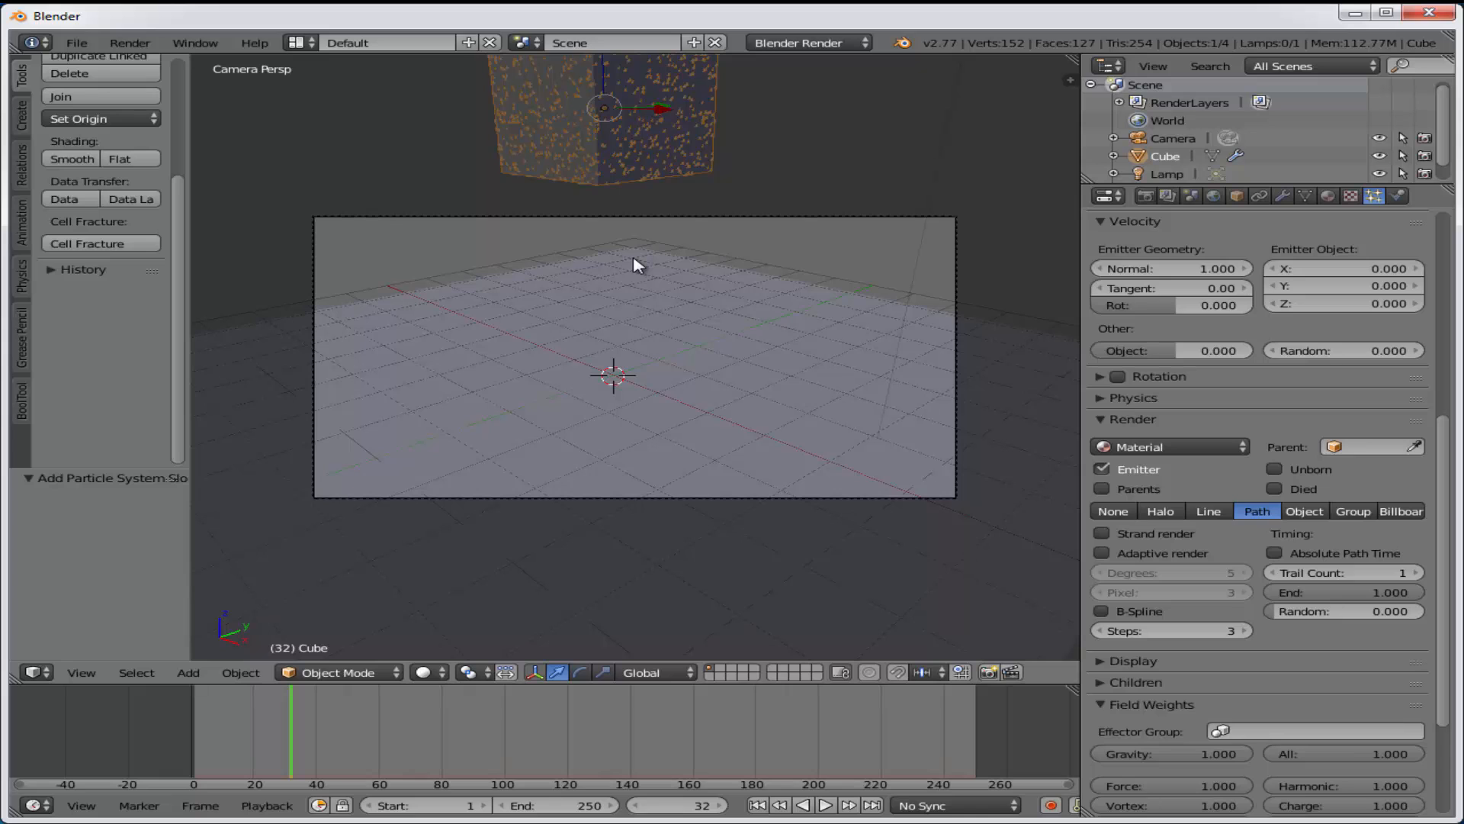
{"action": "key", "text": "n"}
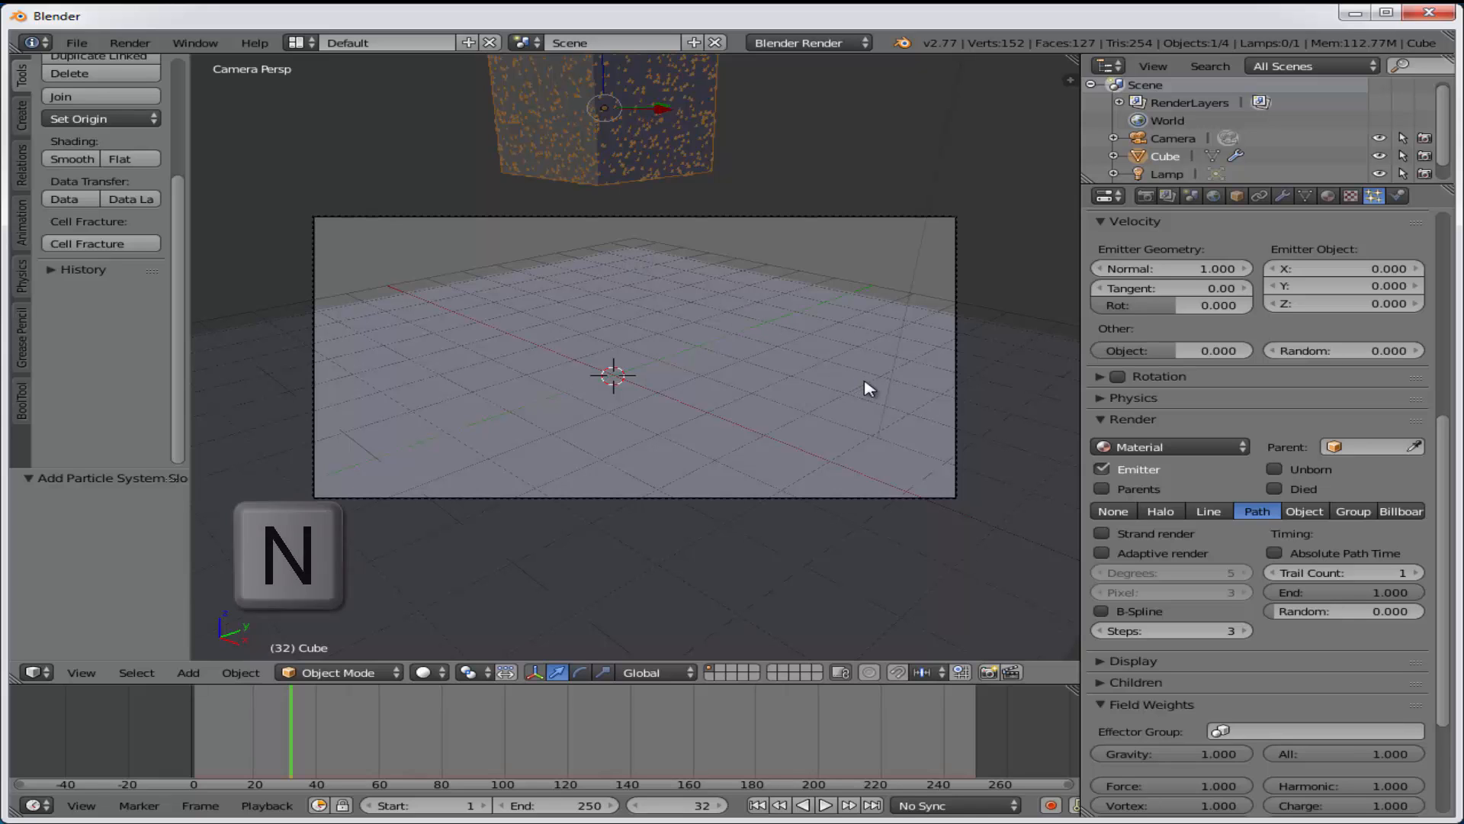
{"action": "scroll", "coordinate": [939, 437], "scroll_direction": "down", "scroll_amount": 4}
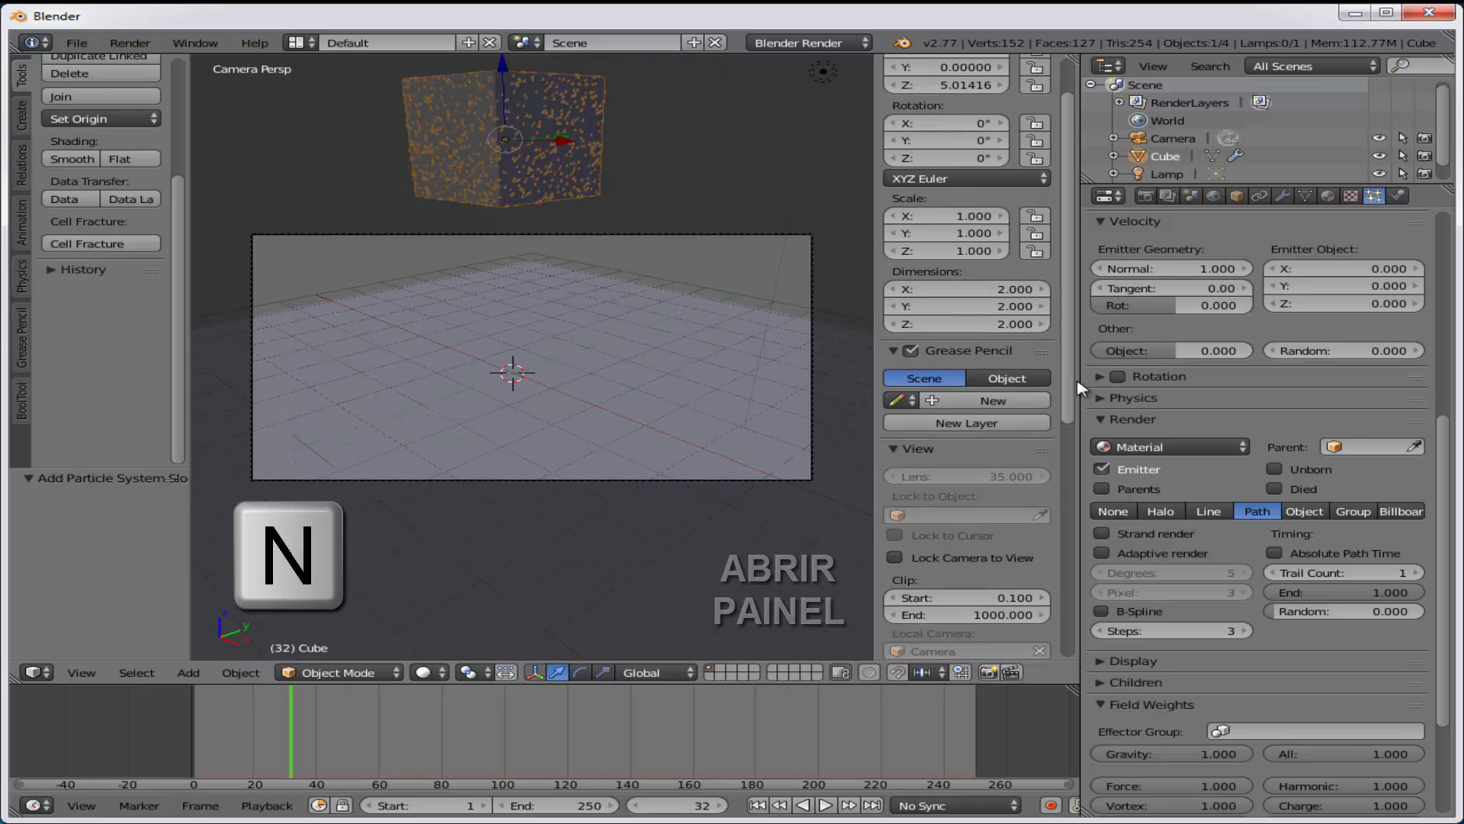
{"action": "left_click", "coordinate": [894, 504]}
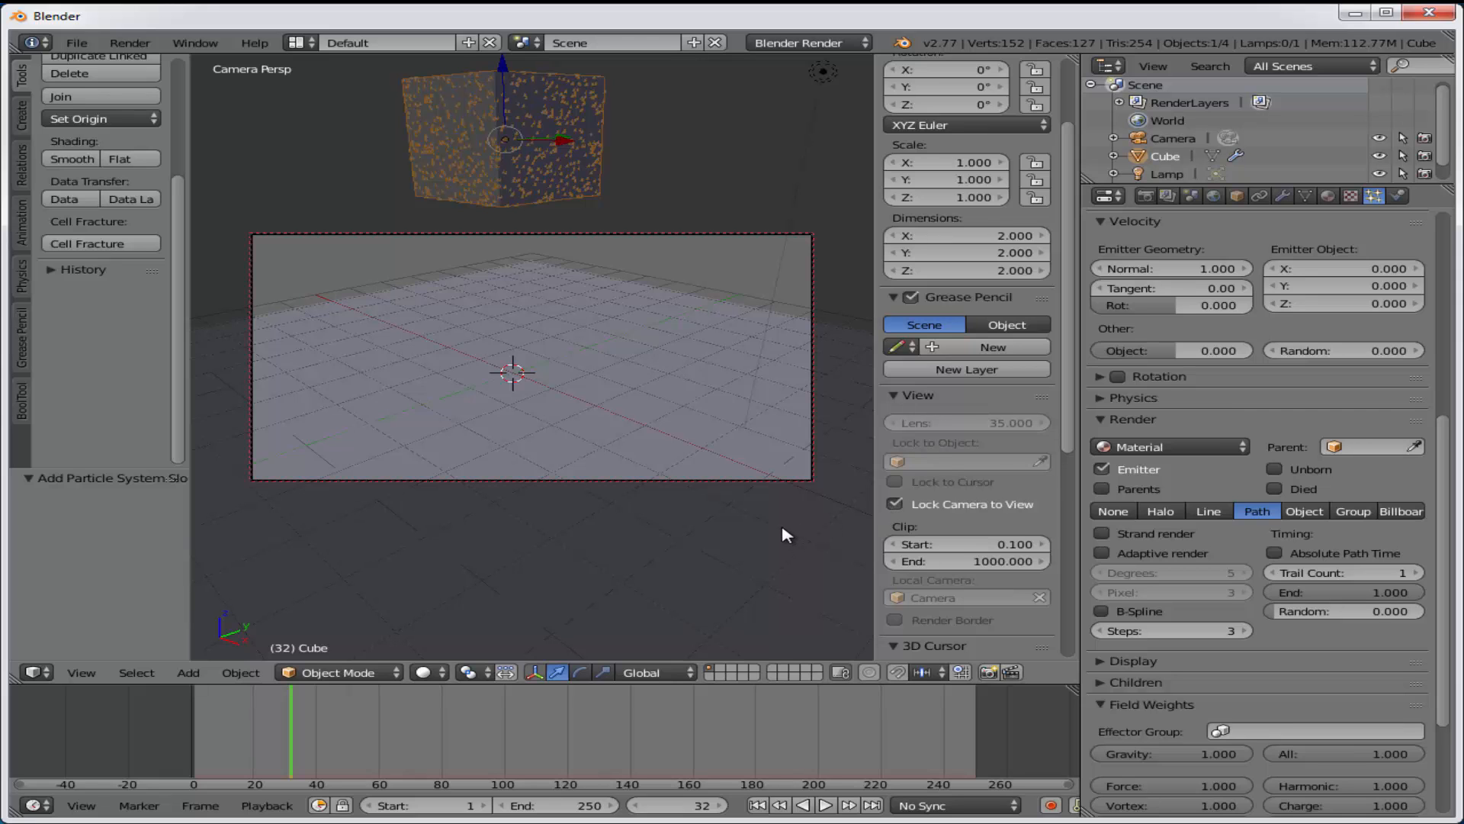
{"action": "key", "text": "n"}
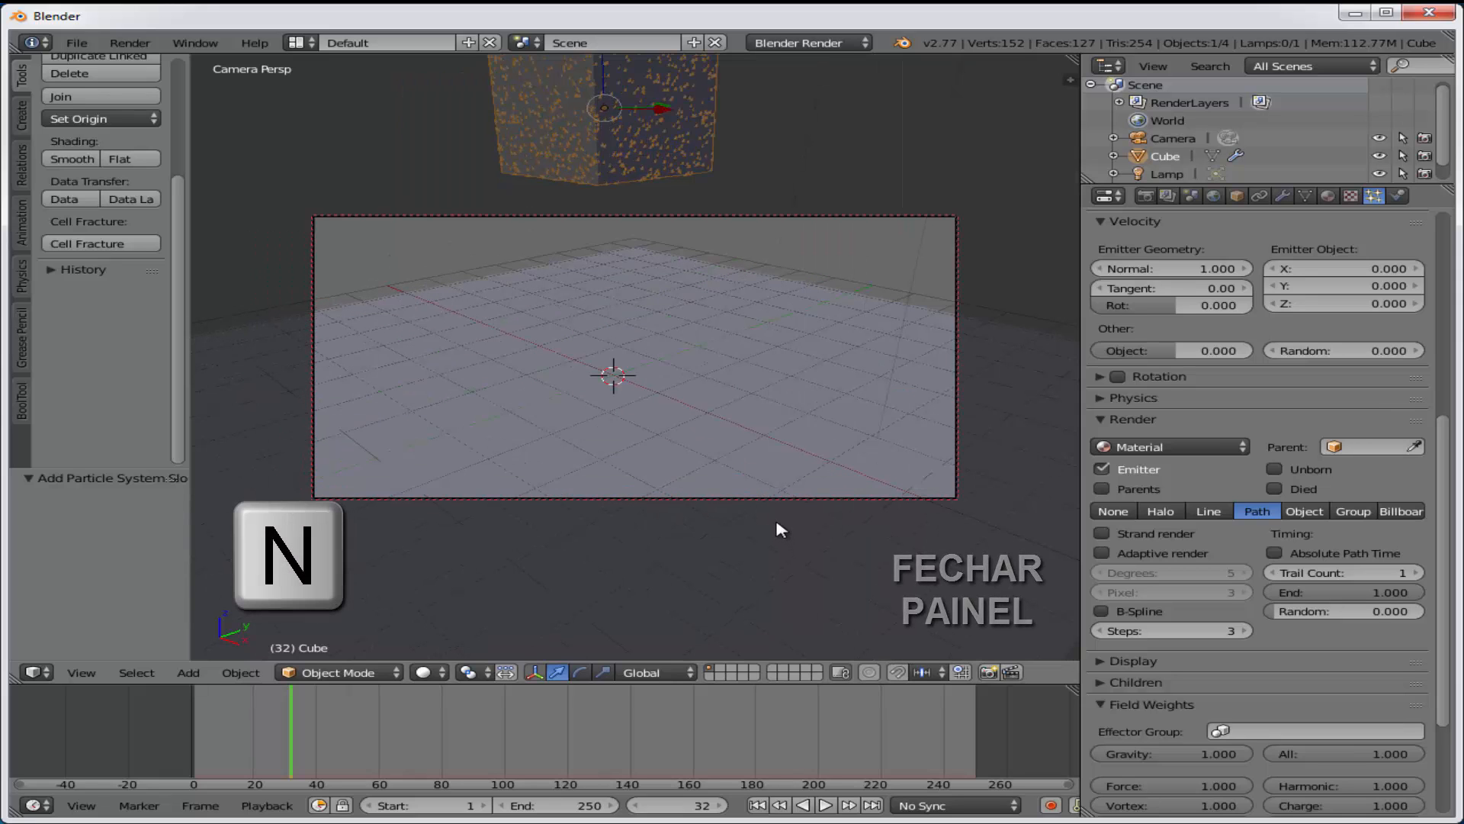
{"action": "scroll", "coordinate": [780, 530], "scroll_direction": "down", "scroll_amount": 6}
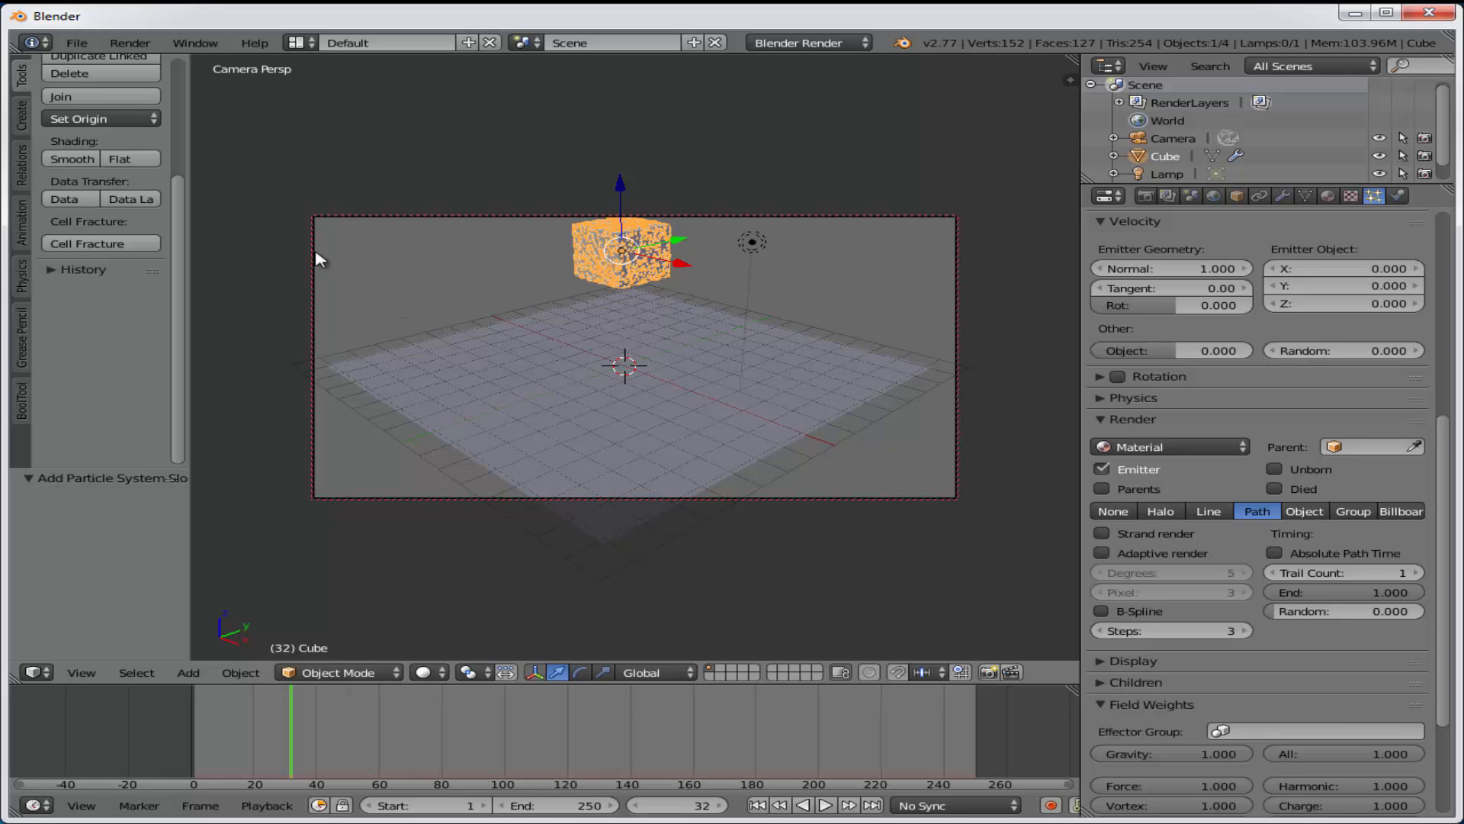
Render frame 32 with the particles displayed as Halo, and again with the particle render type set to None
{"action": "left_click", "coordinate": [130, 43]}
{"action": "key", "text": "F12"}
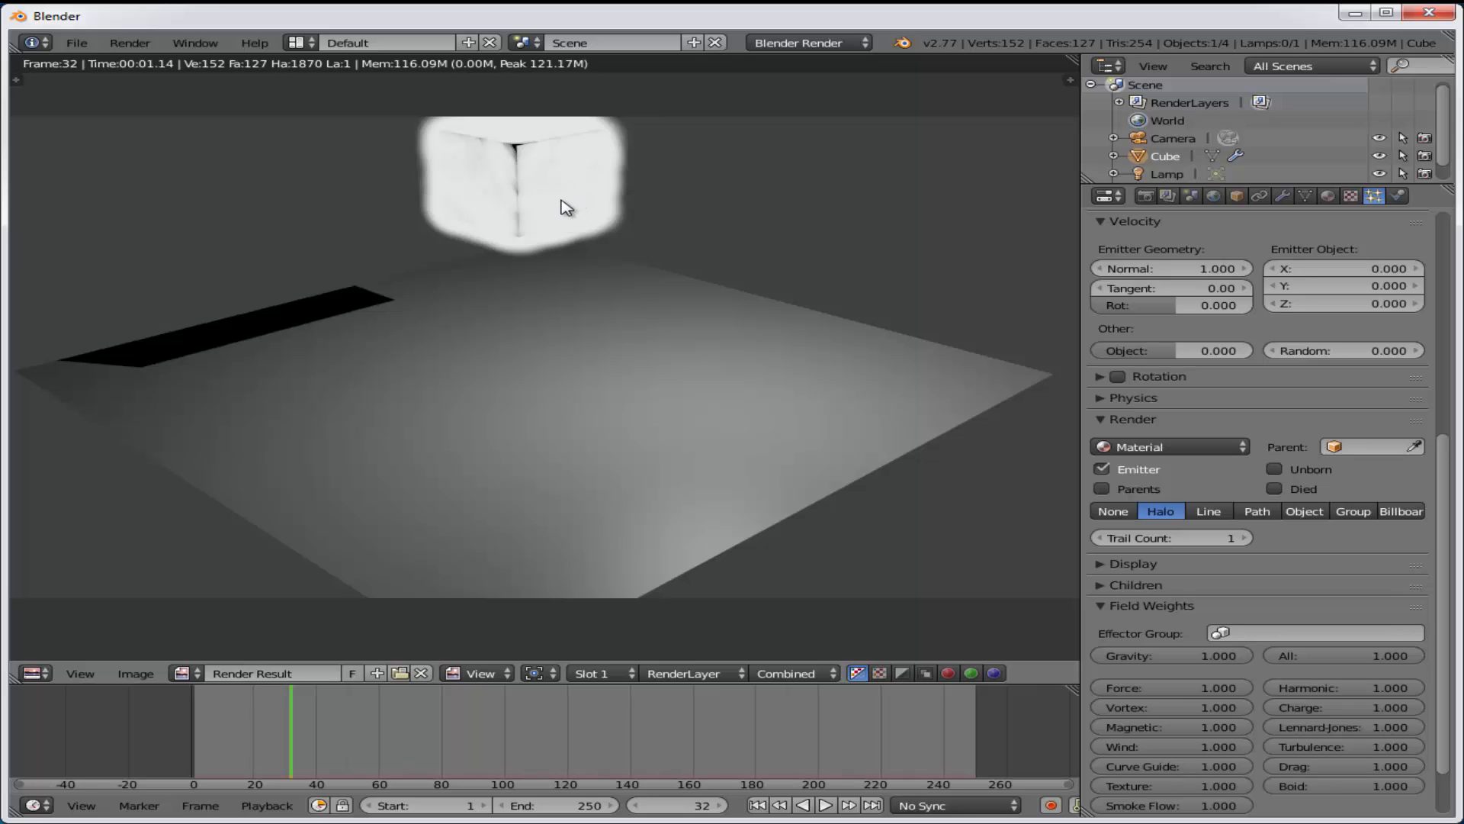
{"action": "left_click", "coordinate": [1127, 514]}
{"action": "left_click", "coordinate": [129, 43]}
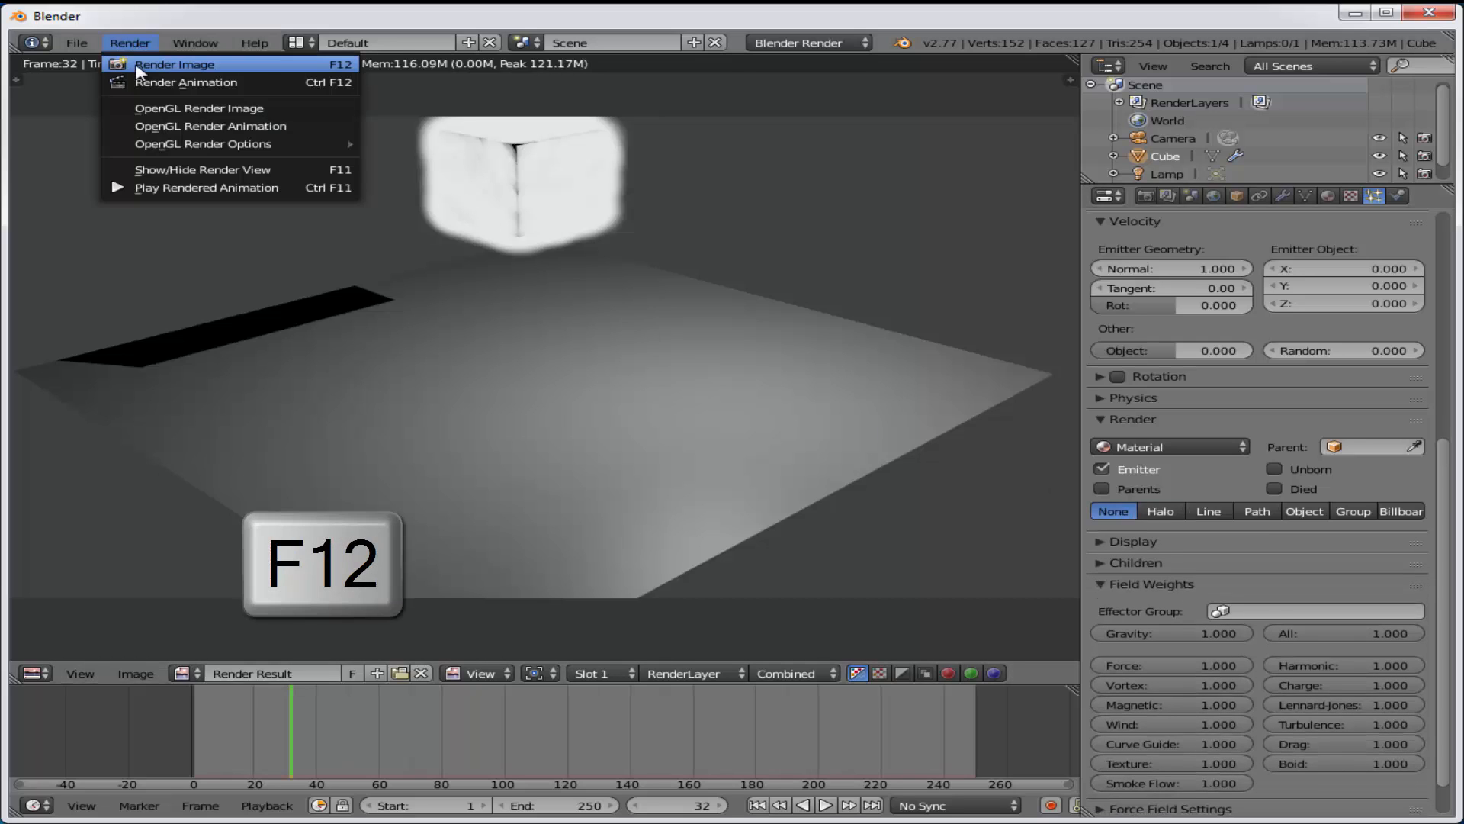
{"action": "left_click", "coordinate": [140, 67]}
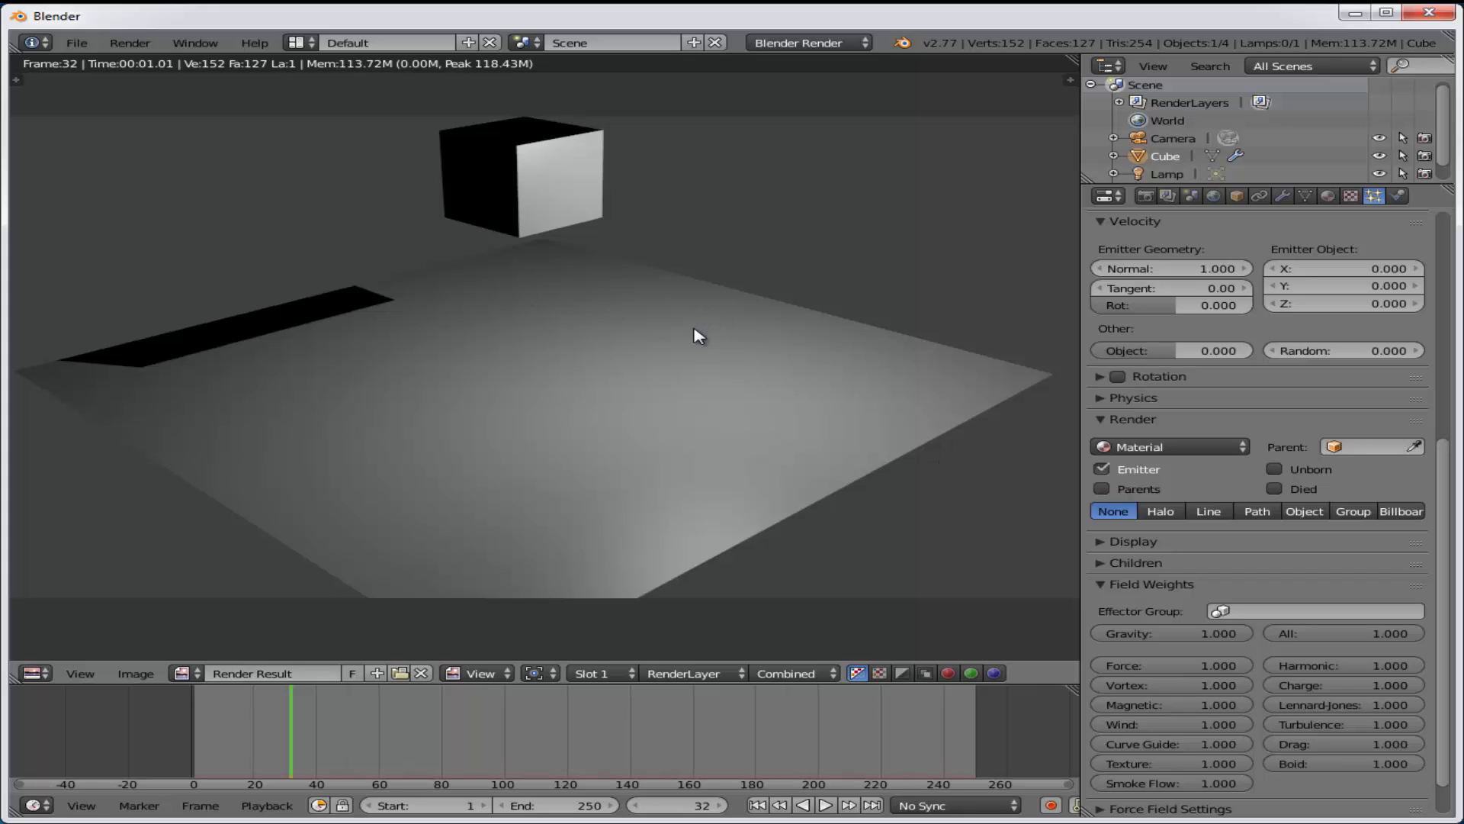
Set the particles to render as Line, advance the animation to frame 83, and render the image
{"action": "left_click", "coordinate": [1209, 511]}
{"action": "key", "text": "alt+a"}
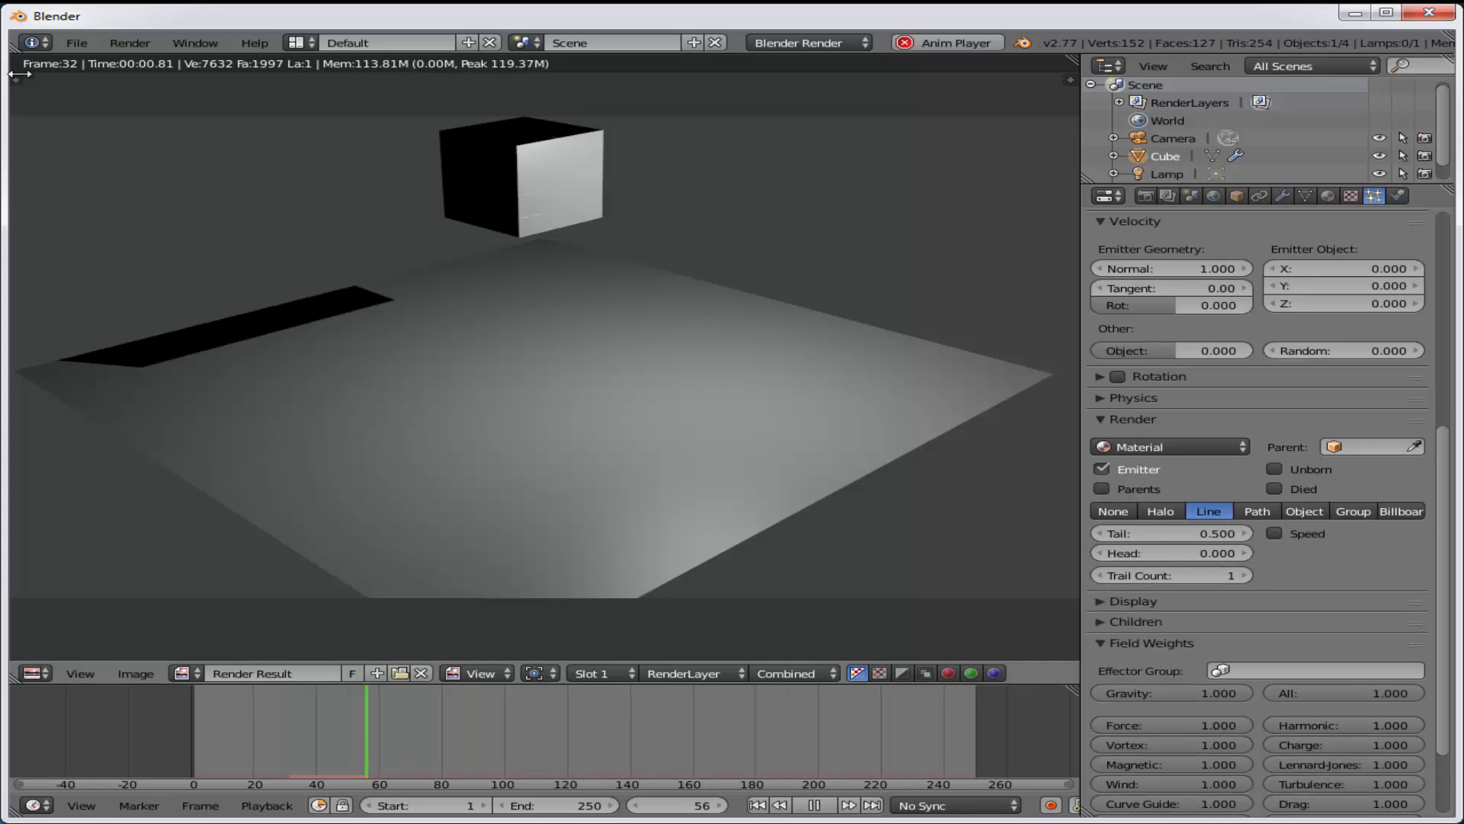
{"action": "left_click", "coordinate": [131, 43]}
{"action": "left_click", "coordinate": [141, 68]}
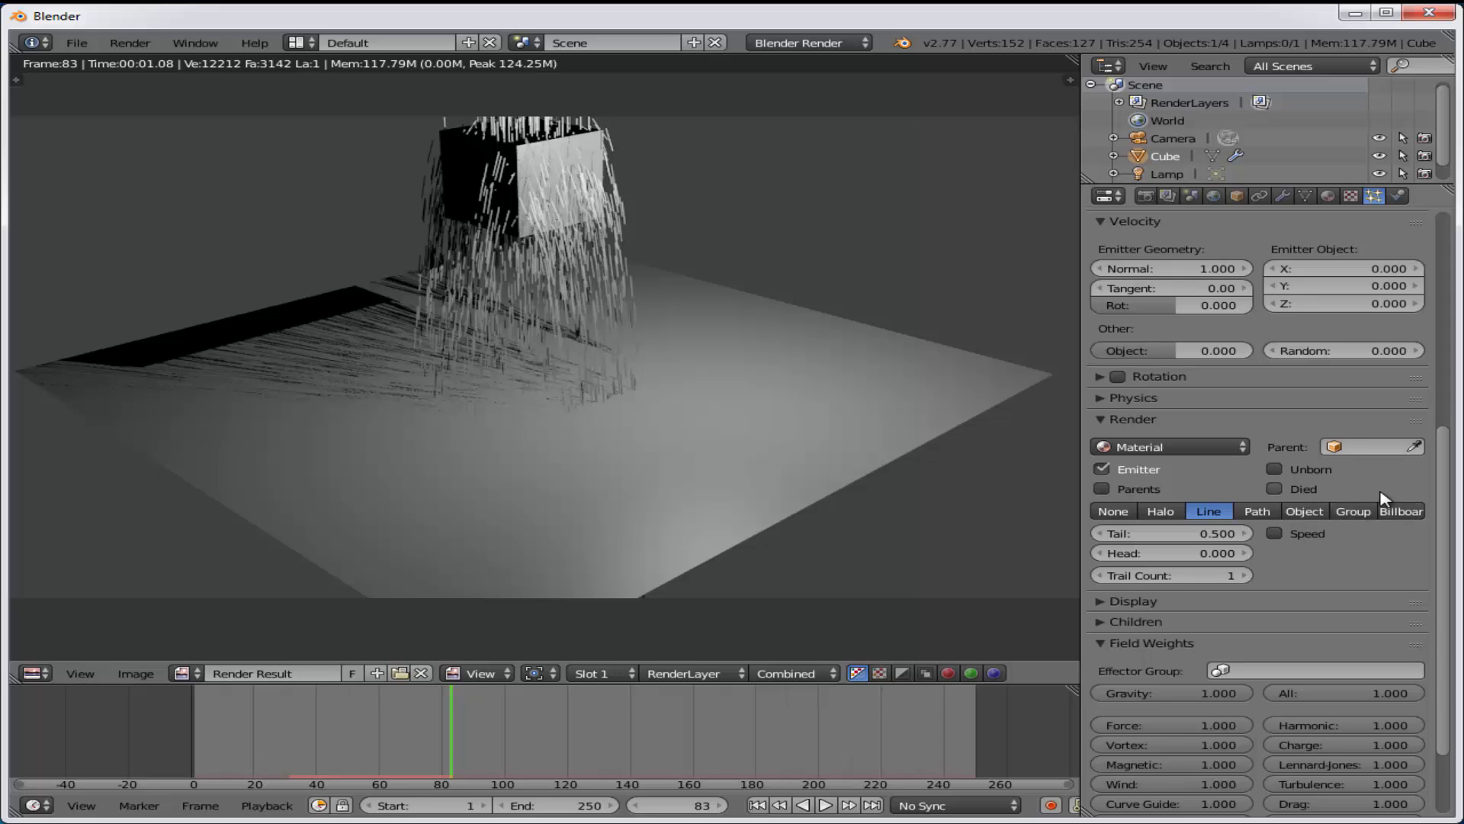
Set the particles to render as Object and return from the render result to the 3D scene
{"action": "left_click", "coordinate": [1306, 517]}
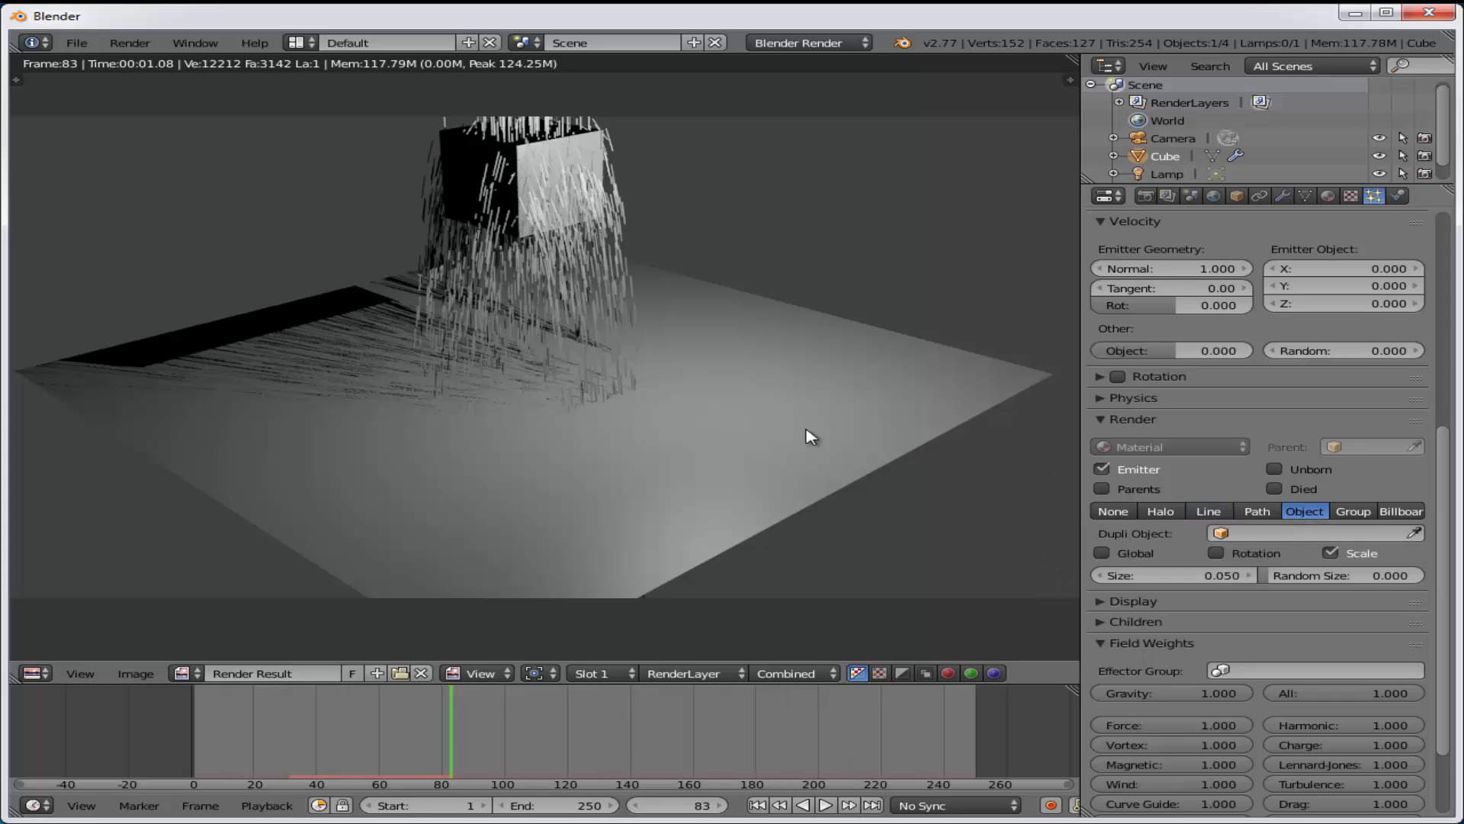
{"action": "key", "text": "Escape"}
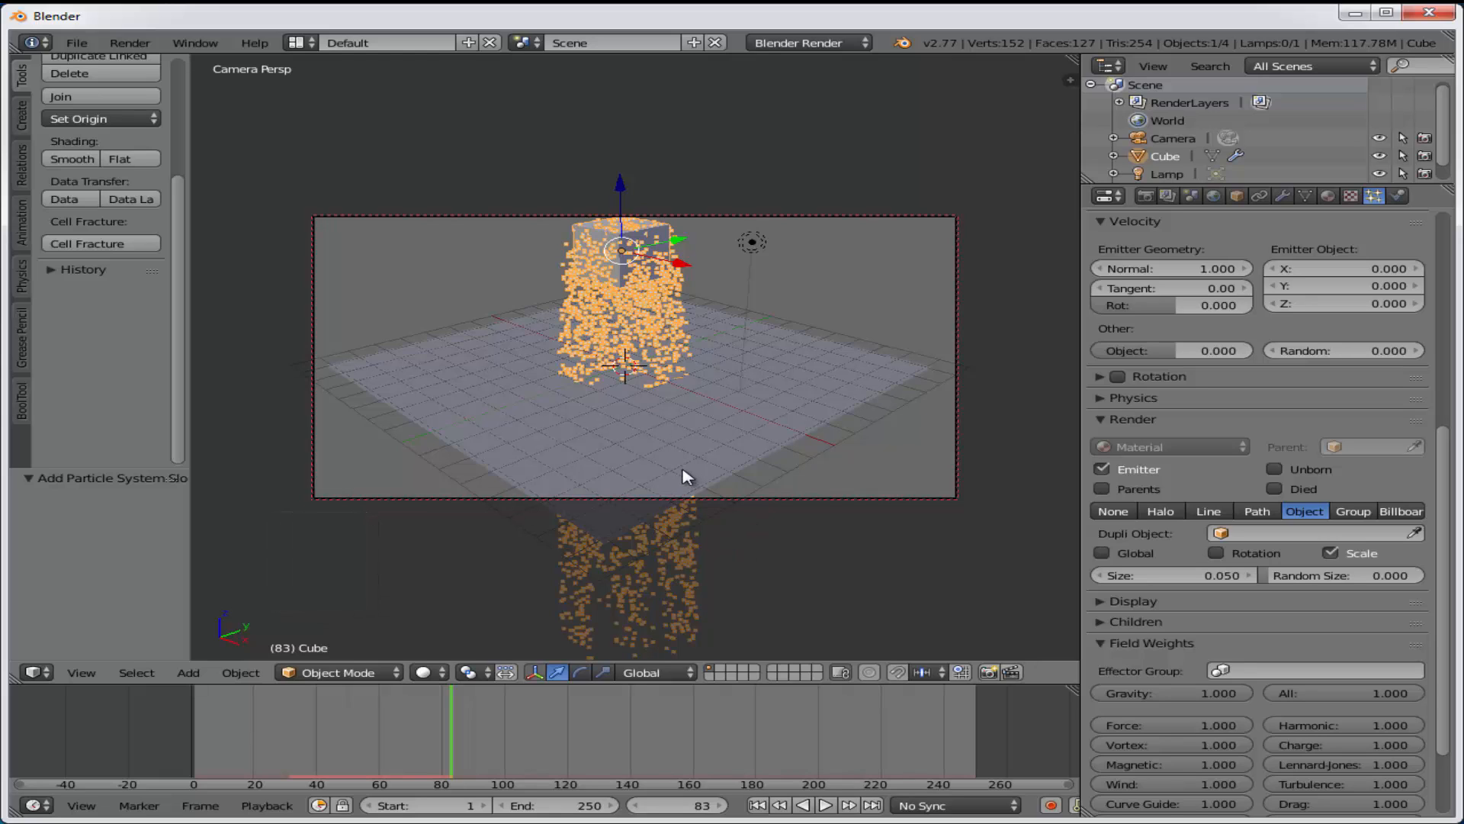
Add a monkey mesh on the empty second layer and scale it up by about 2.22
{"action": "left_click", "coordinate": [725, 669]}
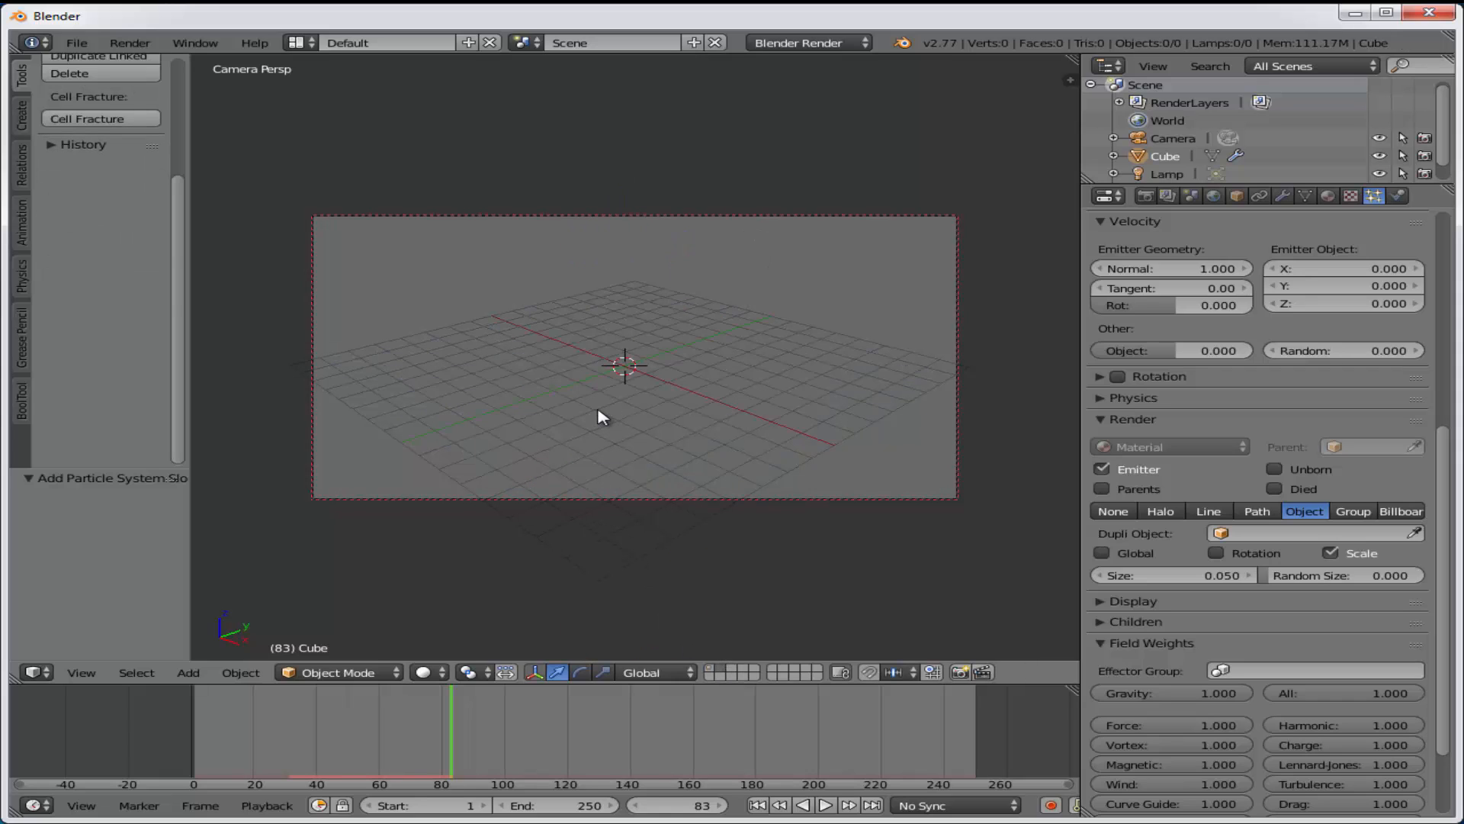
{"action": "key", "text": "shift+a"}
{"action": "mouse_move", "coordinate": [603, 416]}
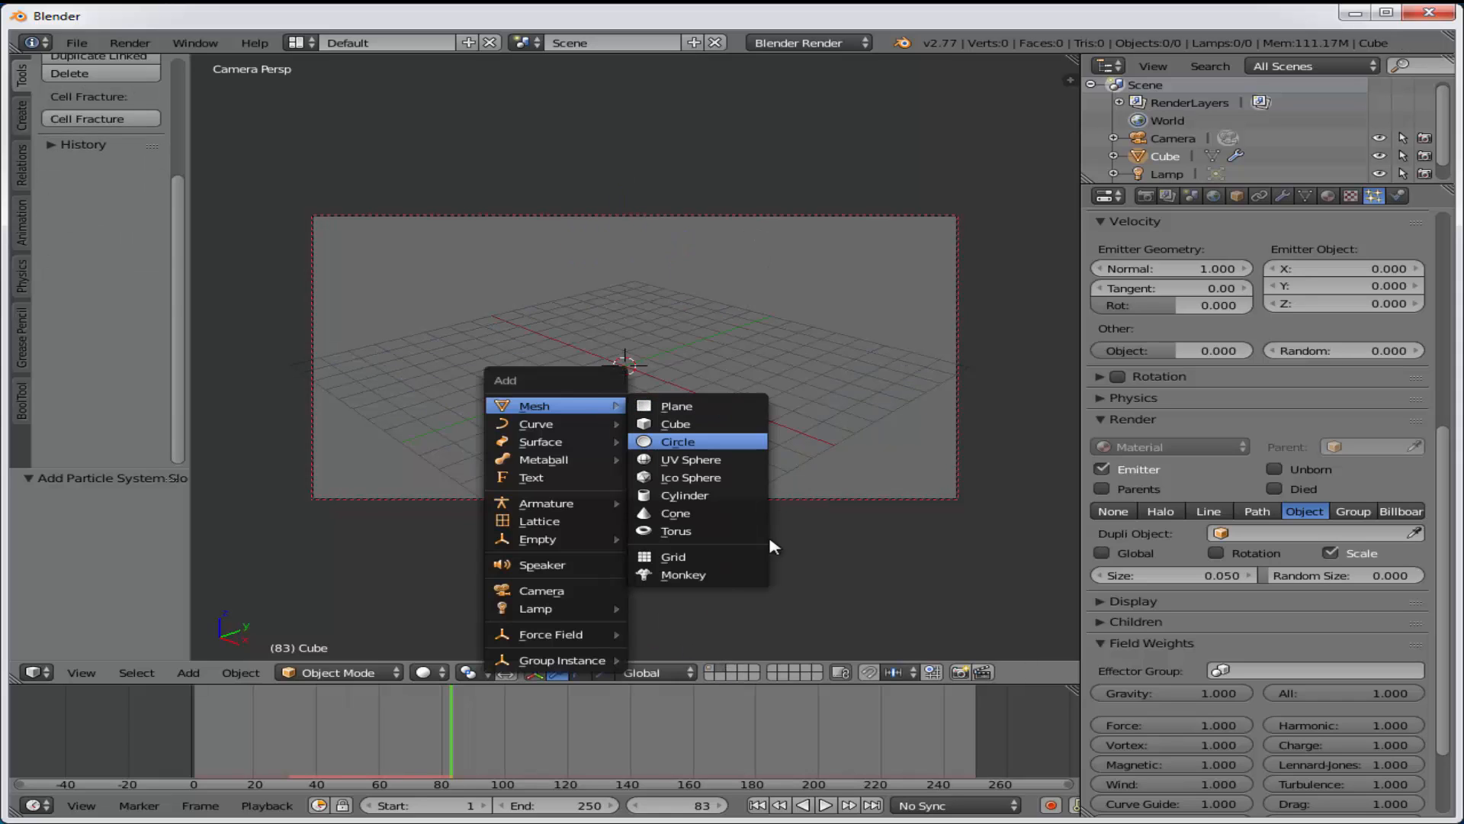
{"action": "left_click", "coordinate": [723, 576]}
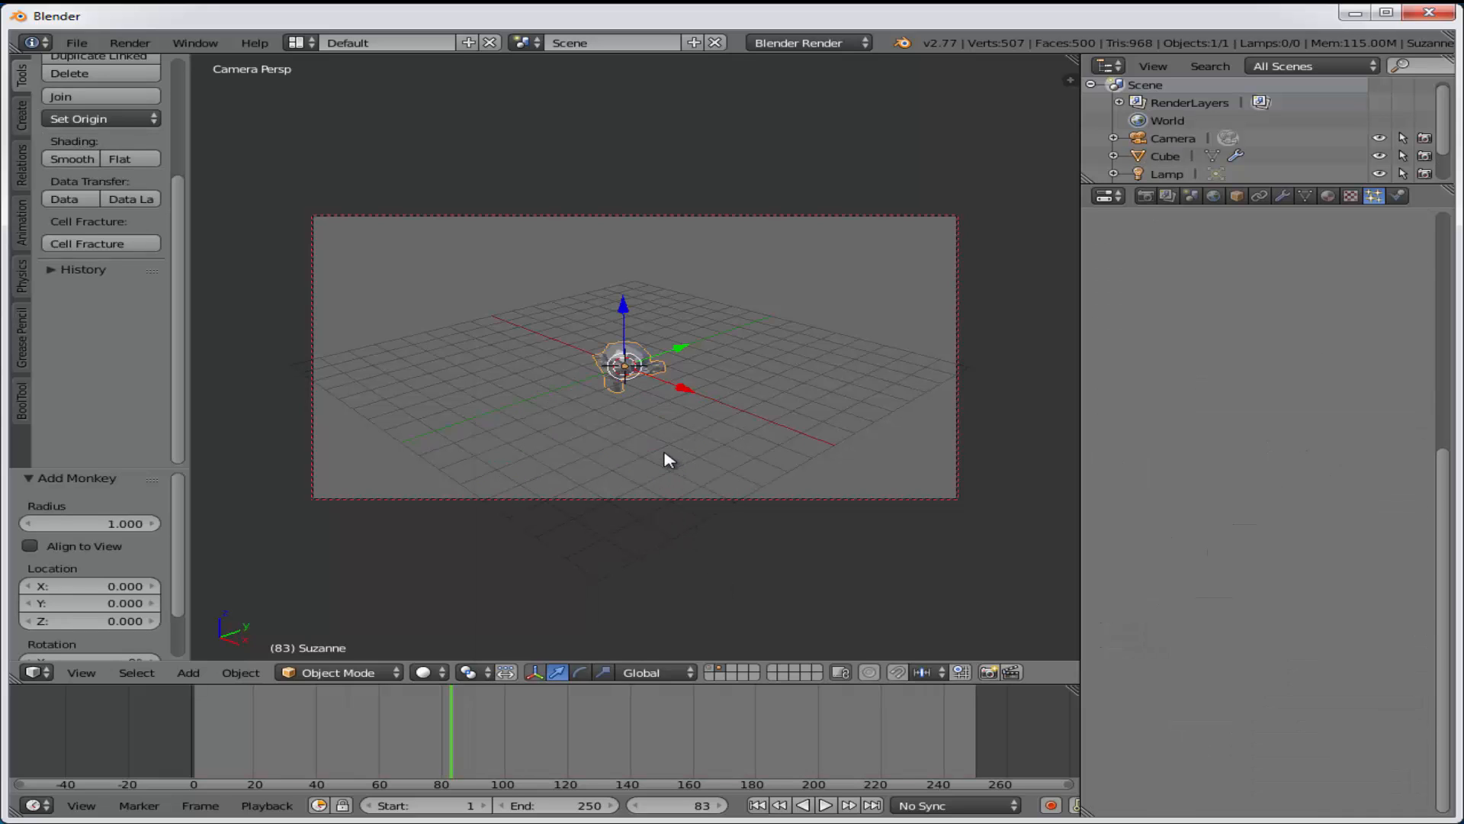
{"action": "key", "text": "s"}
{"action": "left_click", "coordinate": [834, 499]}
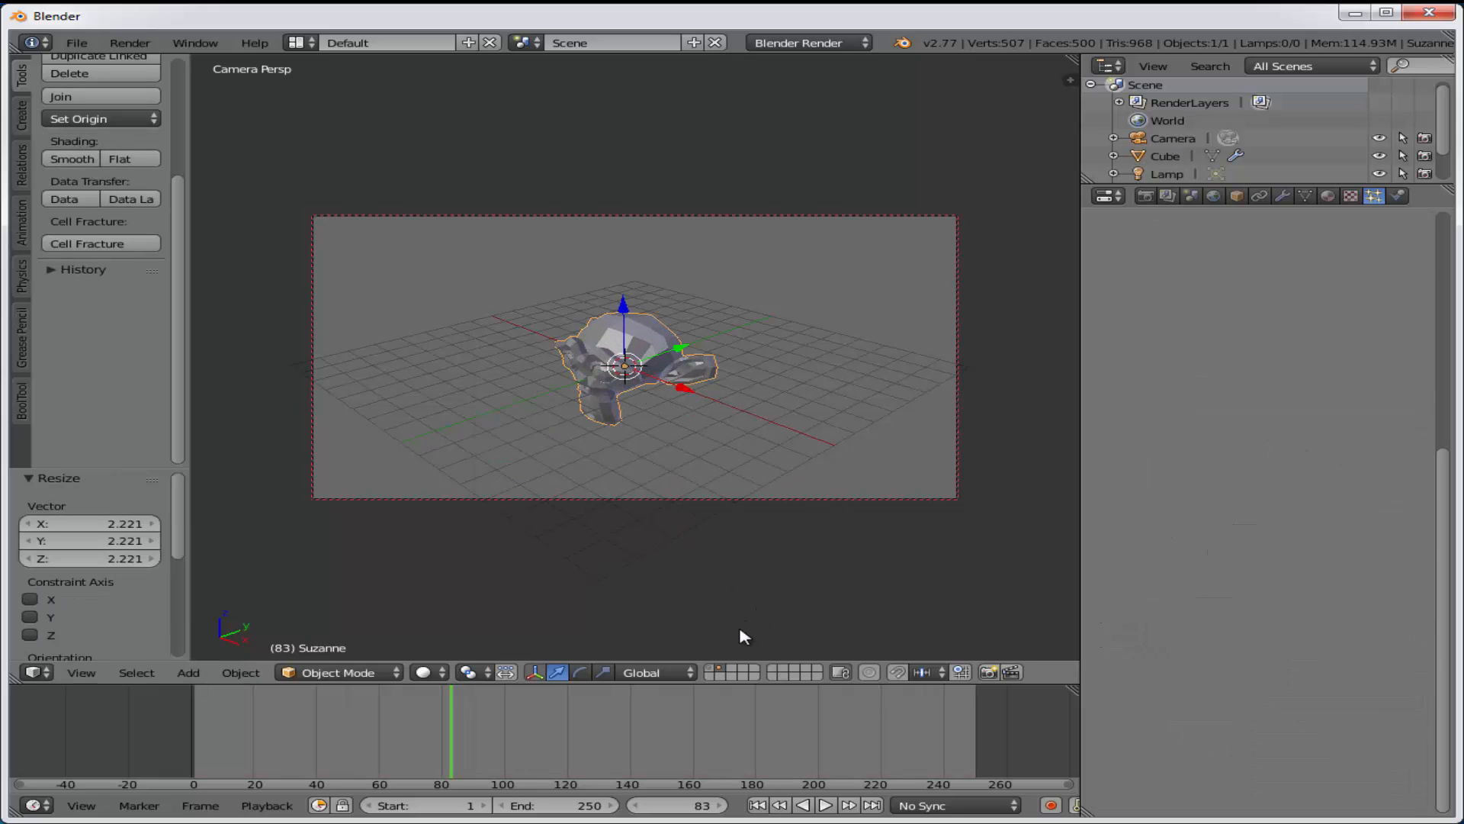
Return to the first layer, select the emitter cube, and assign Suzanne as the Dupli Object of its particles
{"action": "left_click", "coordinate": [714, 672]}
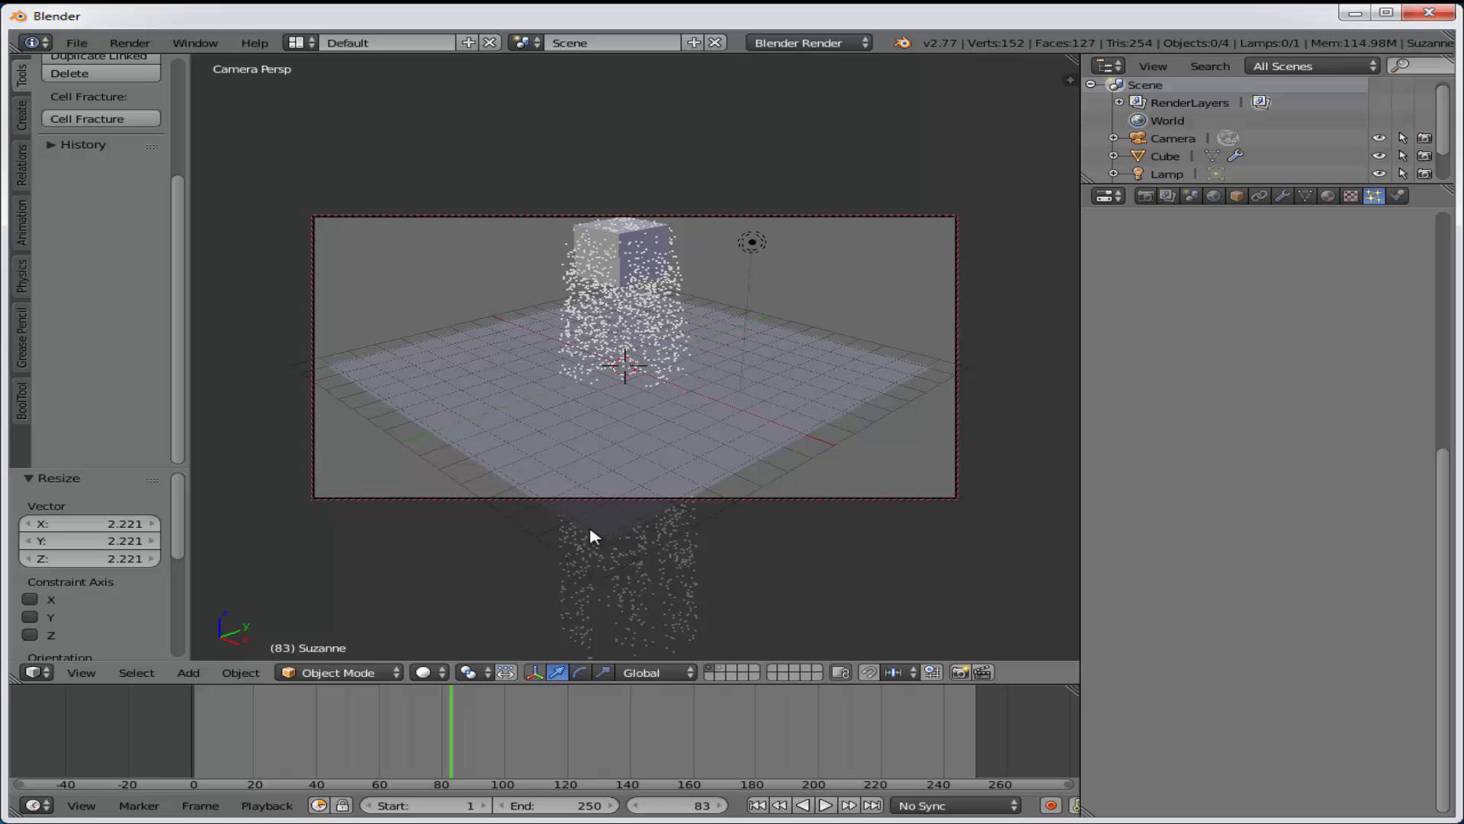
{"action": "right_click", "coordinate": [635, 267]}
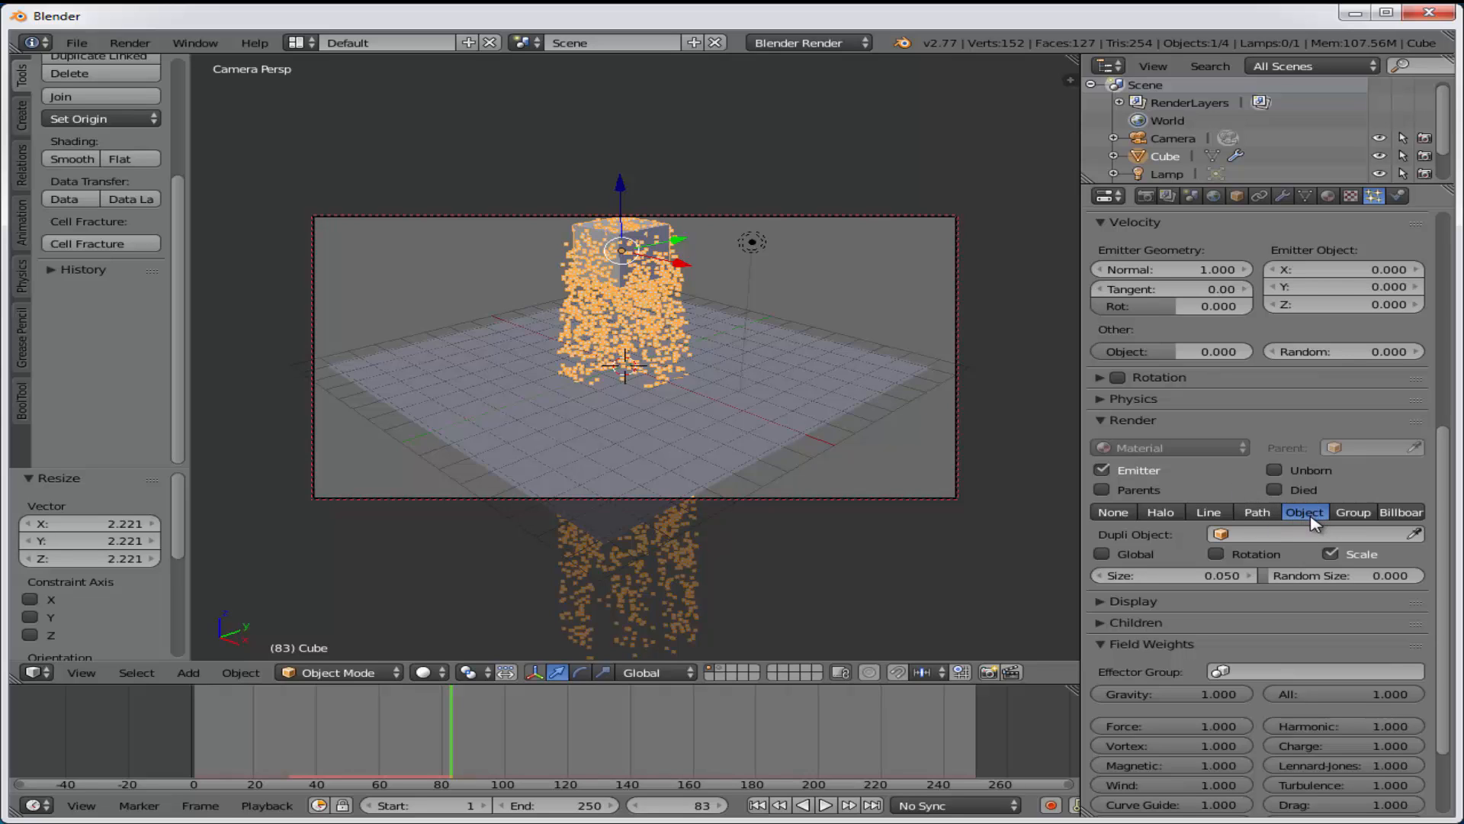
{"action": "left_click", "coordinate": [1264, 538]}
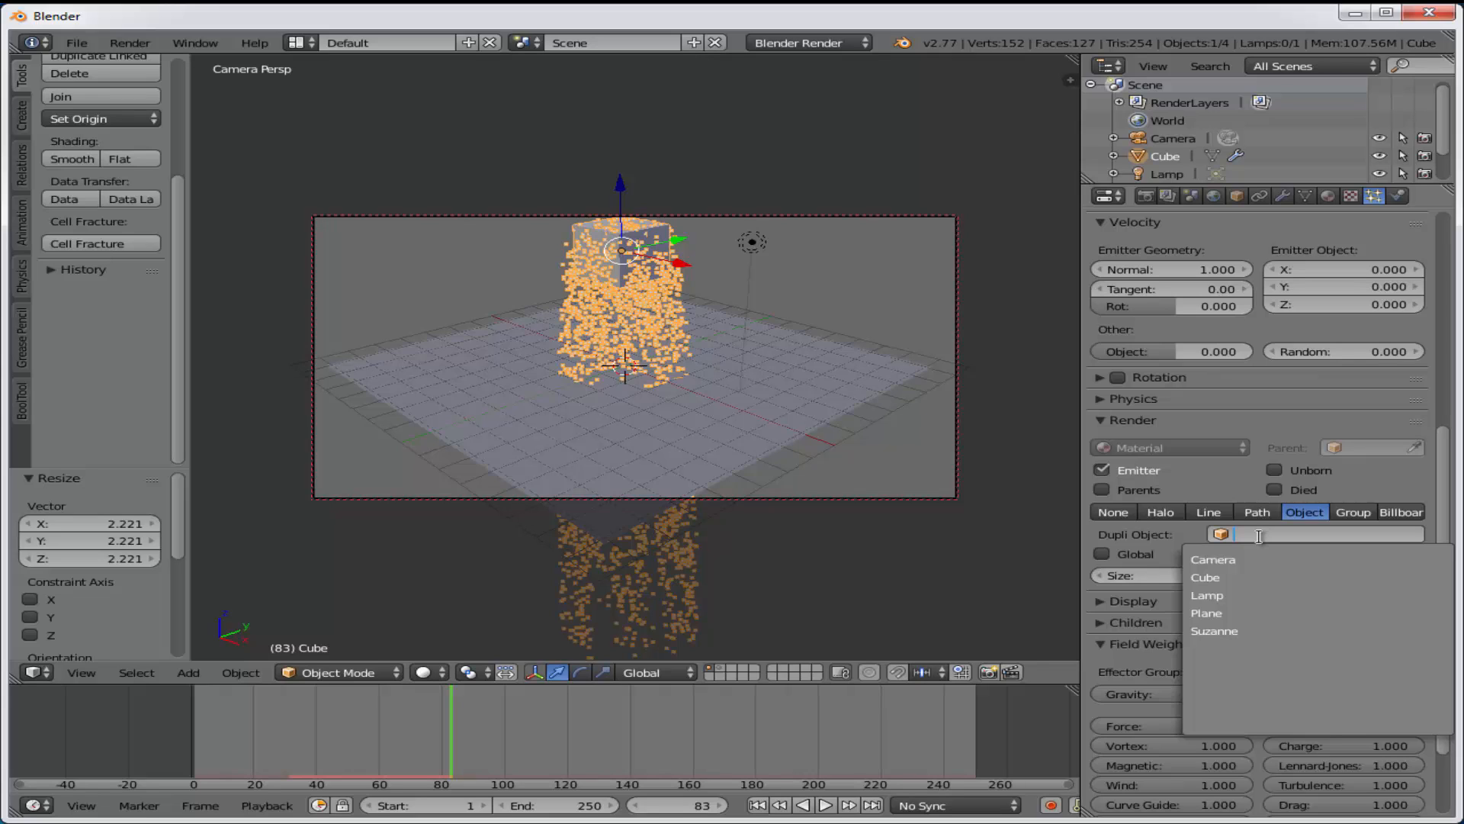
{"action": "left_click", "coordinate": [1240, 643]}
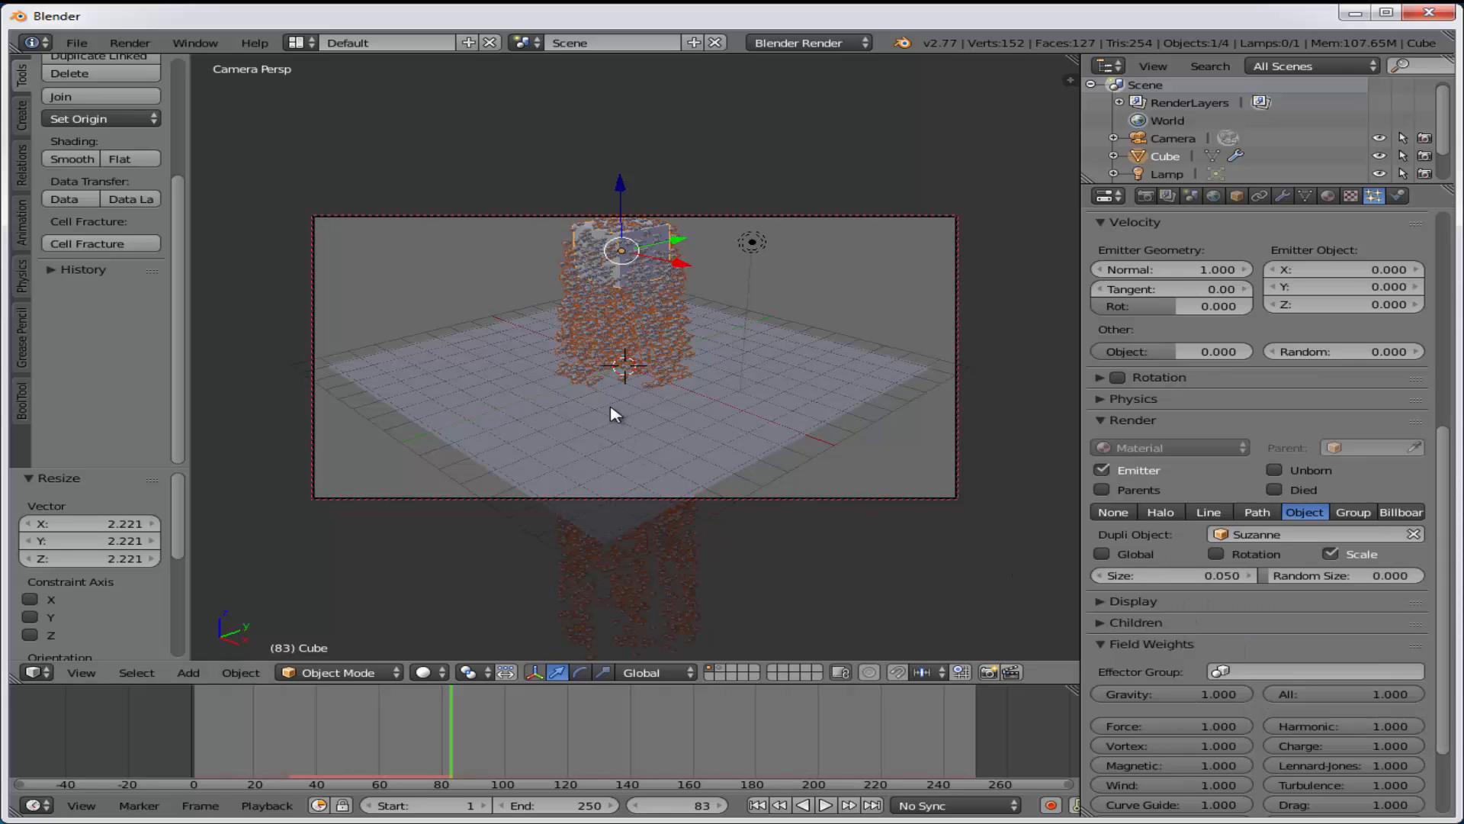
{"action": "scroll", "coordinate": [610, 407], "scroll_direction": "up", "scroll_amount": 8}
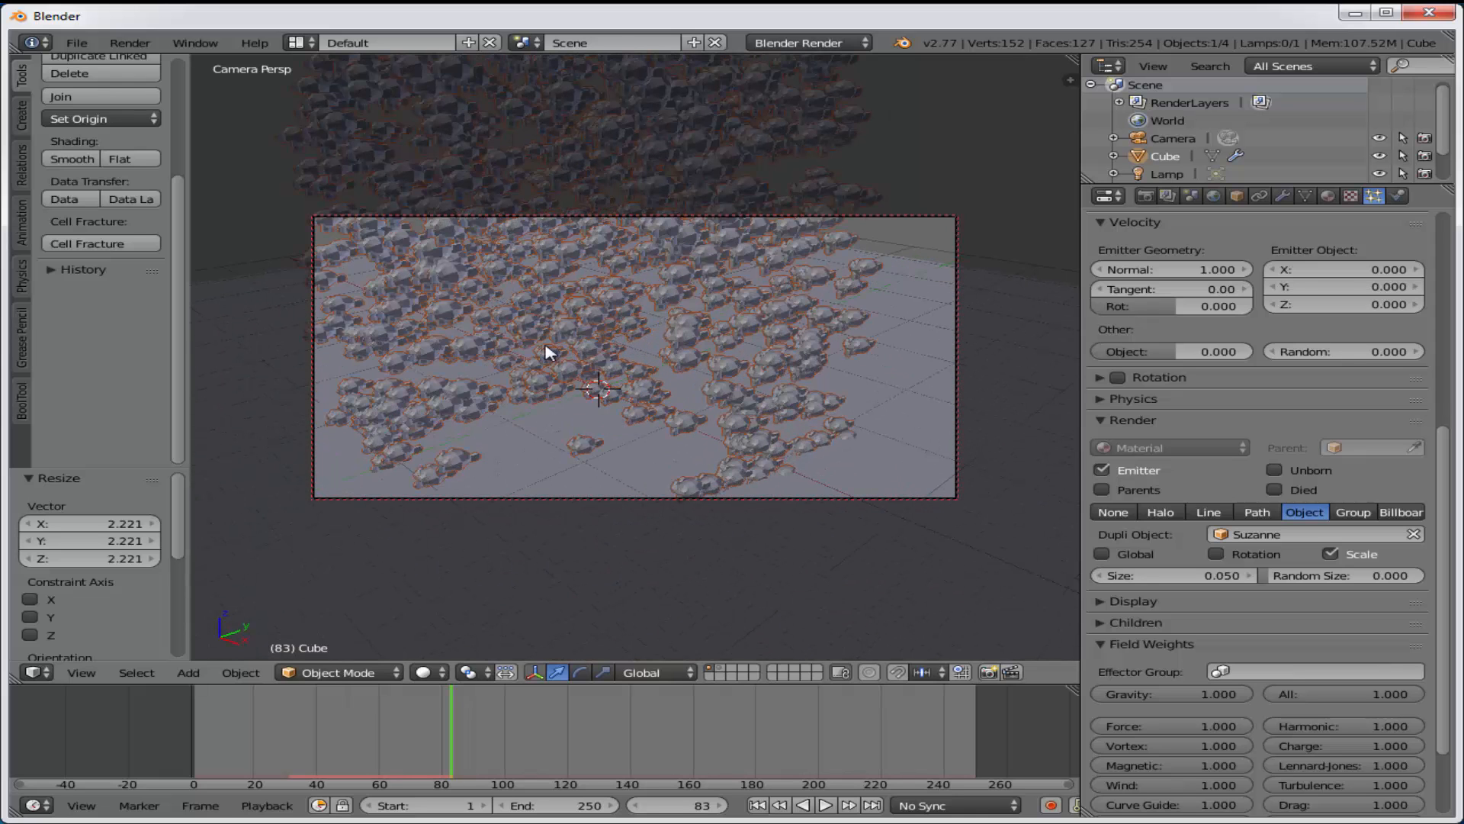
{"action": "scroll", "coordinate": [549, 351], "scroll_direction": "up", "scroll_amount": 6}
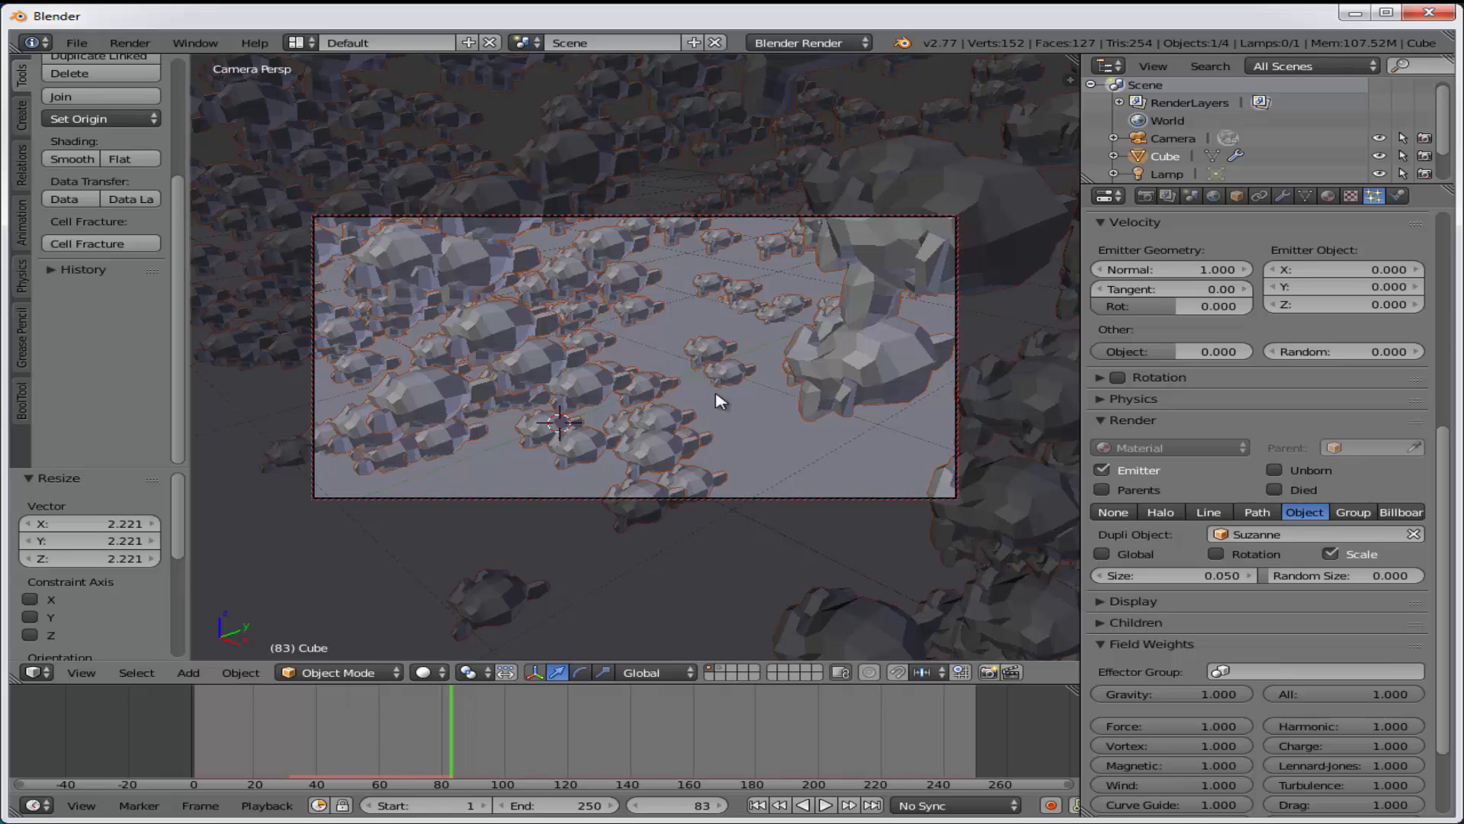
{"action": "scroll", "coordinate": [721, 401], "scroll_direction": "down", "scroll_amount": 11}
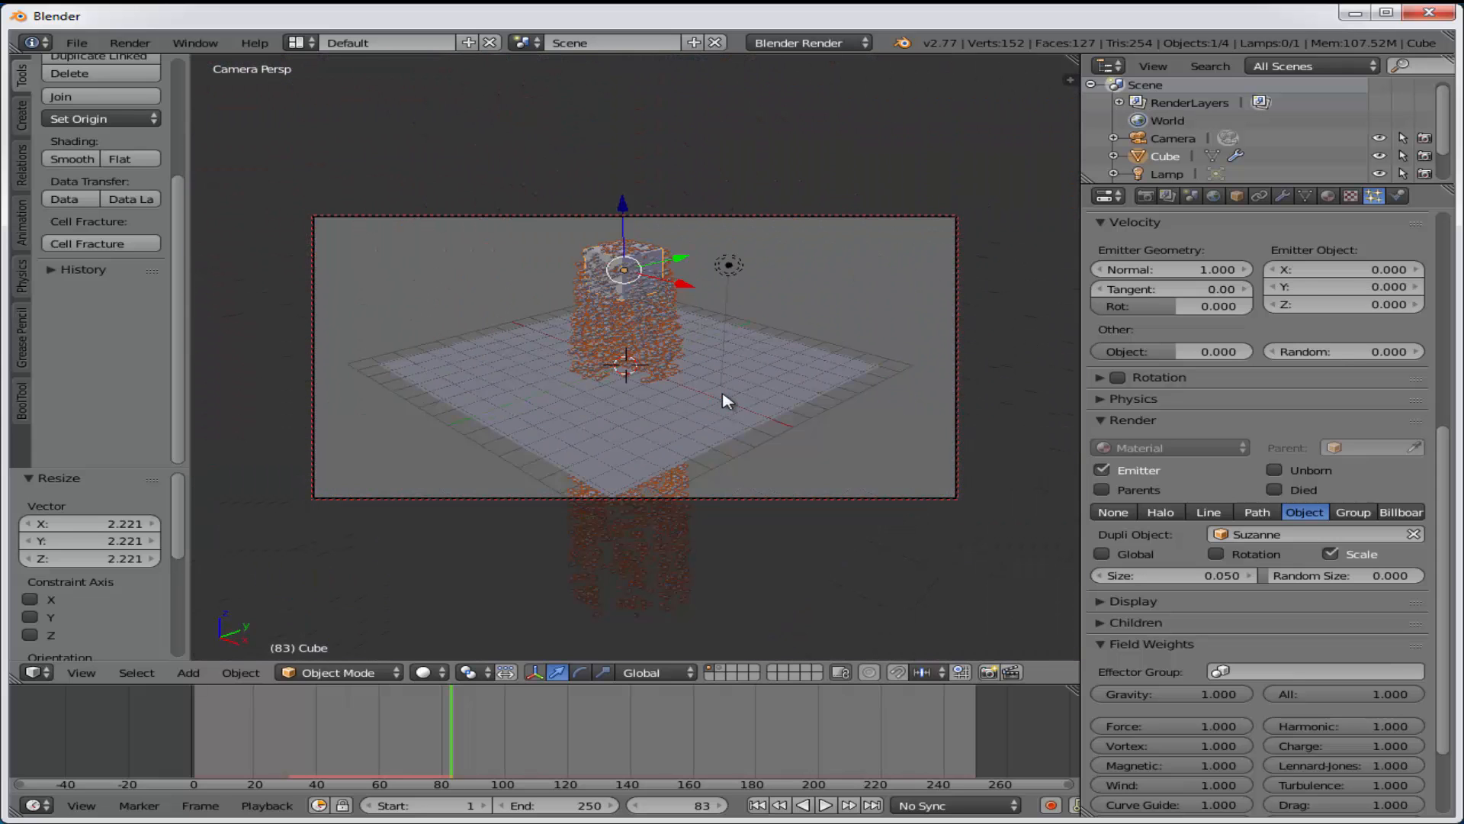
Set the cube's particles to render as Halo and collapse the particle Render settings
{"action": "left_click", "coordinate": [1160, 514]}
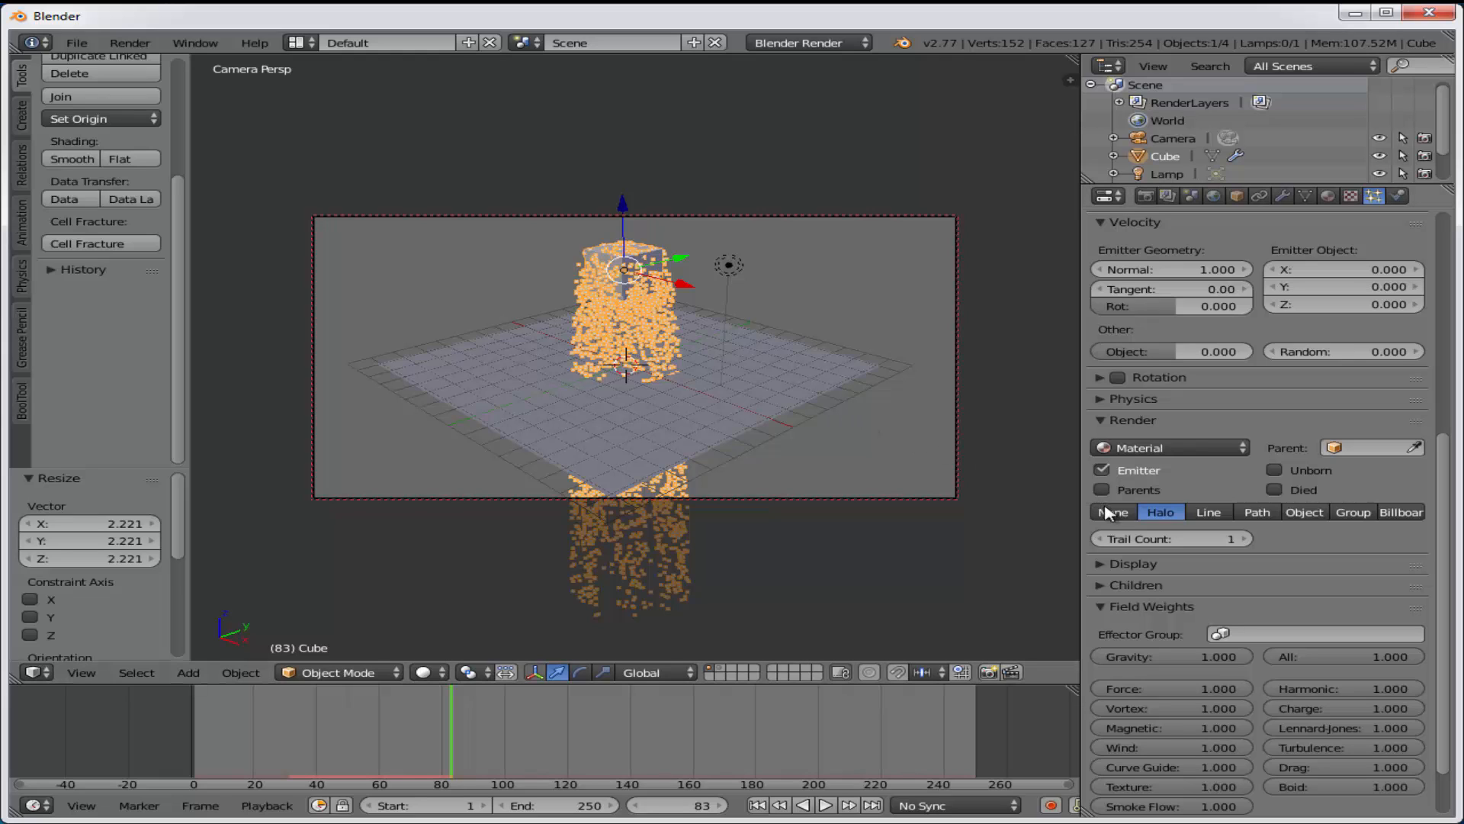
{"action": "left_click", "coordinate": [1100, 422]}
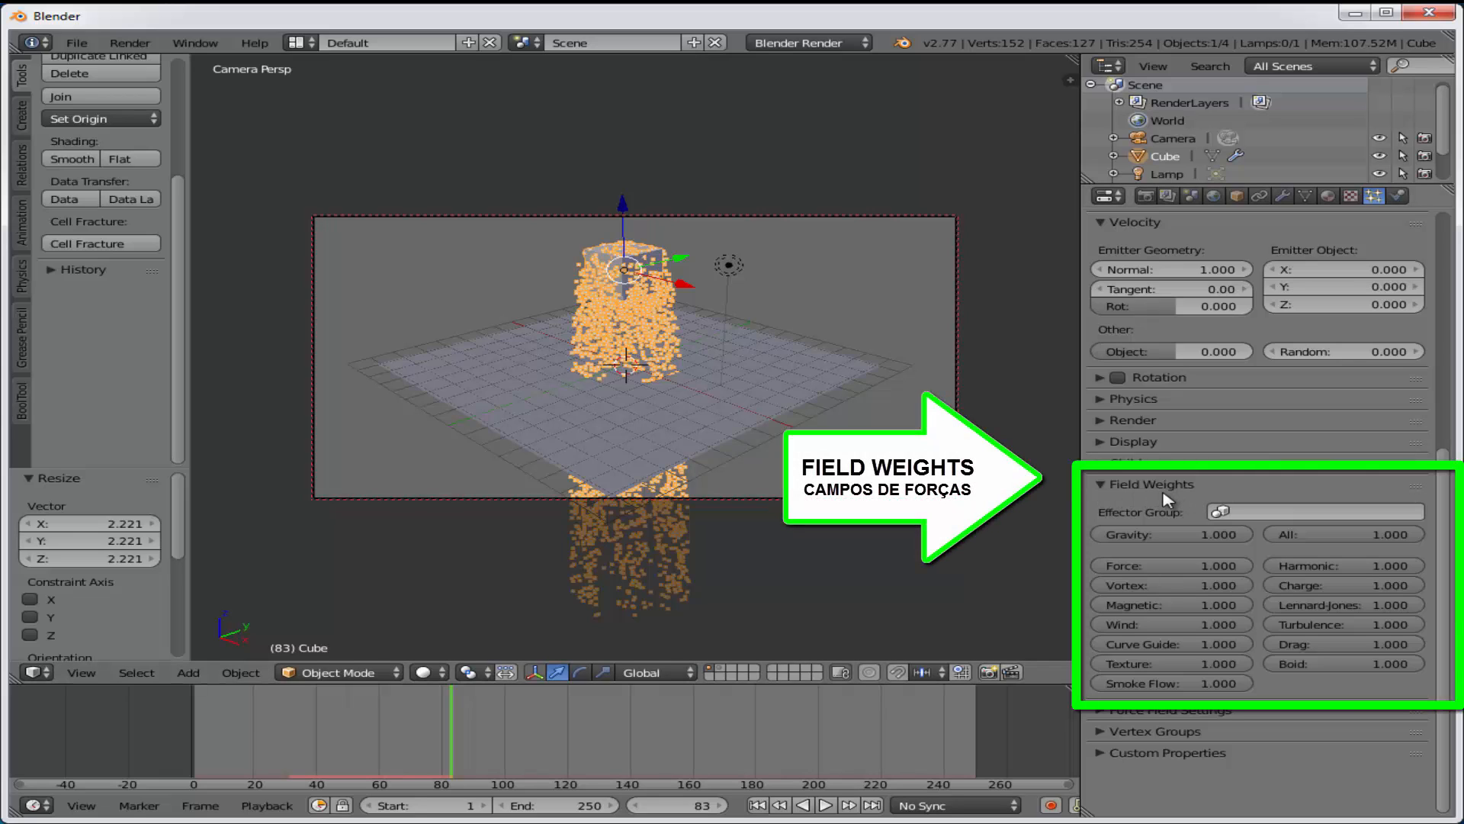
Set the Gravity field weight of the cube's particles to 0 and play the animation from the first frame
{"action": "double_click", "coordinate": [1171, 534]}
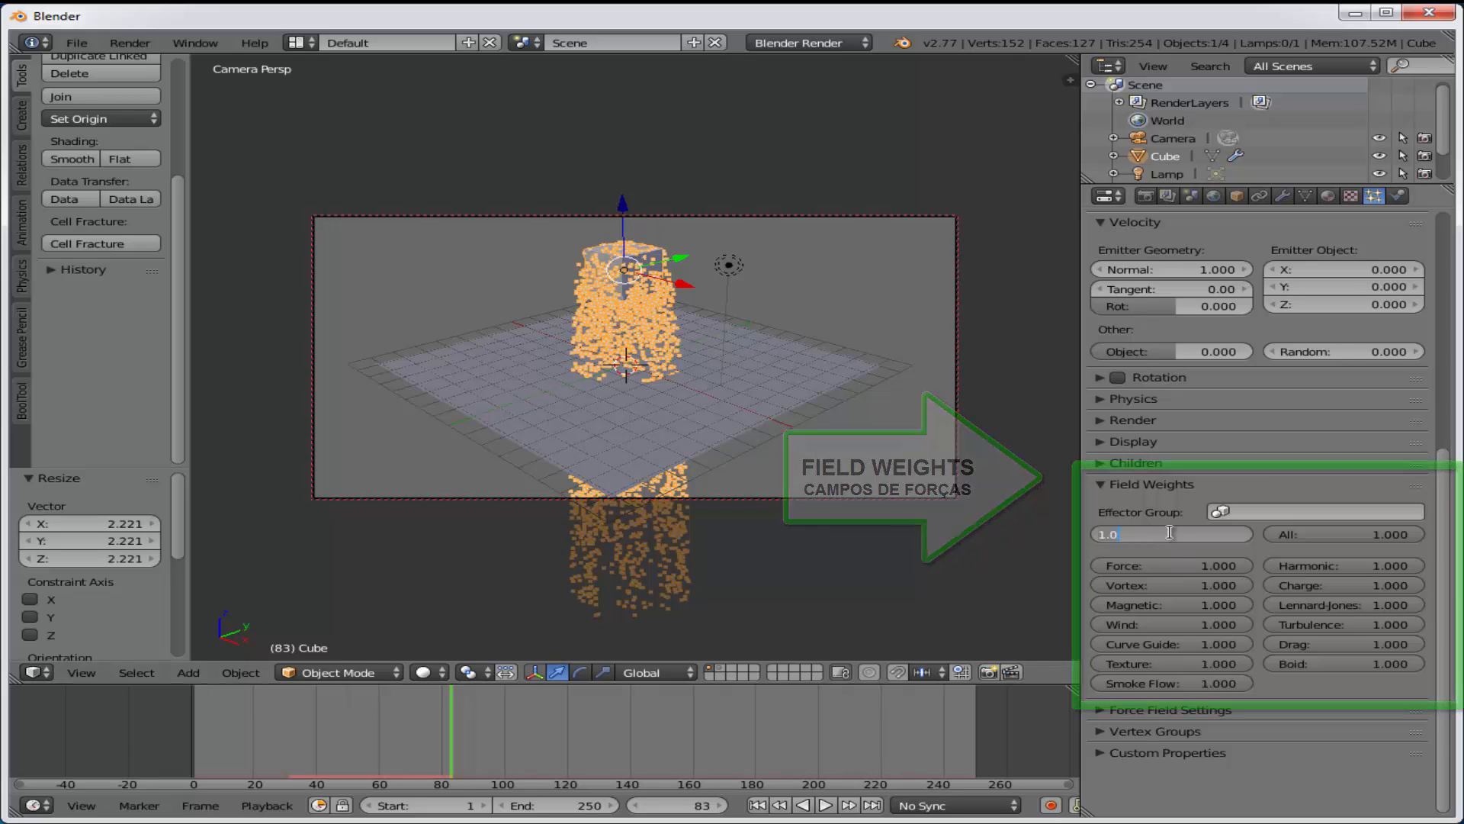
{"action": "type", "text": "0"}
{"action": "key", "text": "Return"}
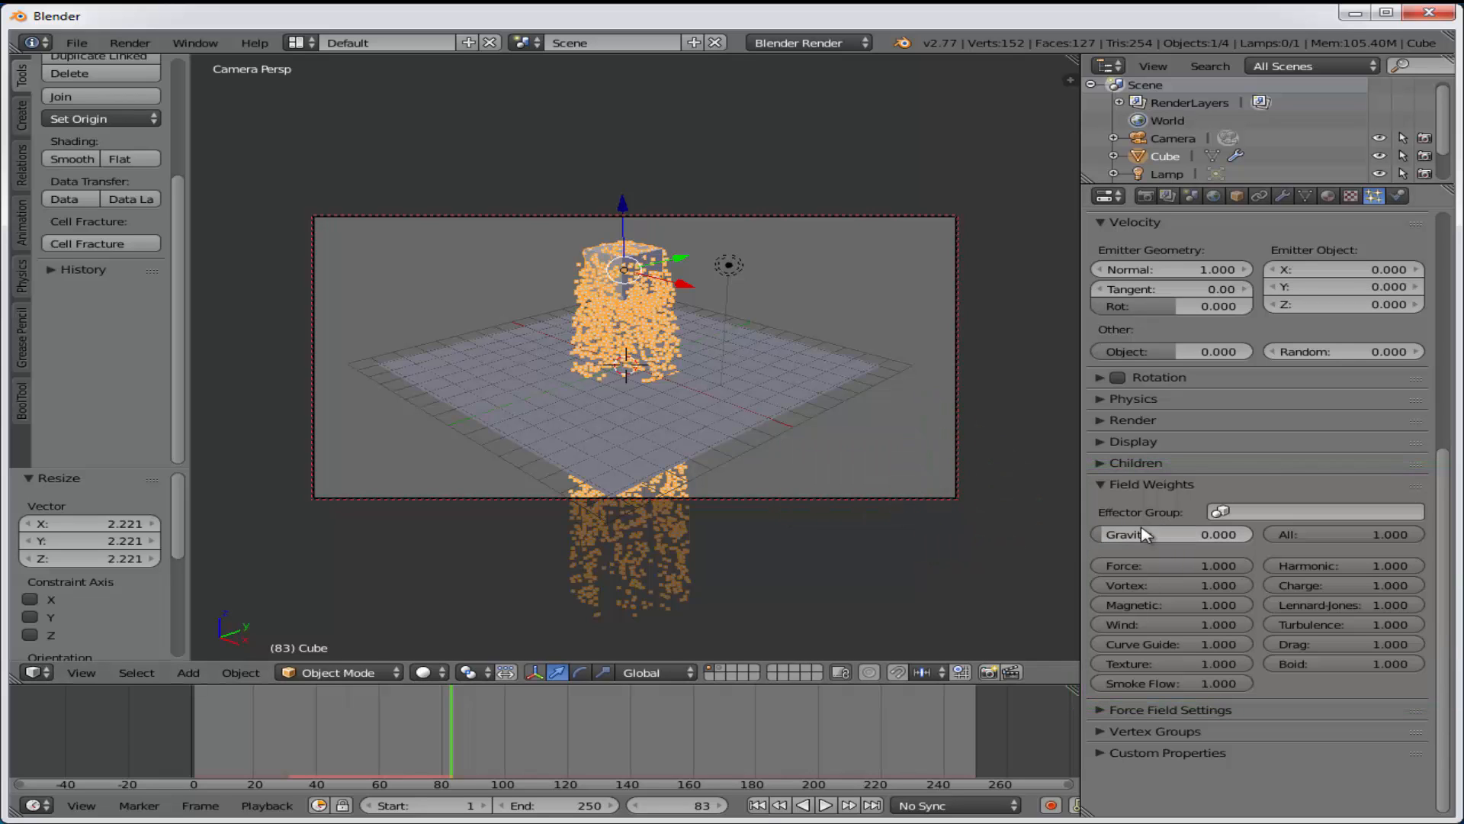
{"action": "left_click", "coordinate": [758, 805]}
{"action": "left_click", "coordinate": [824, 805]}
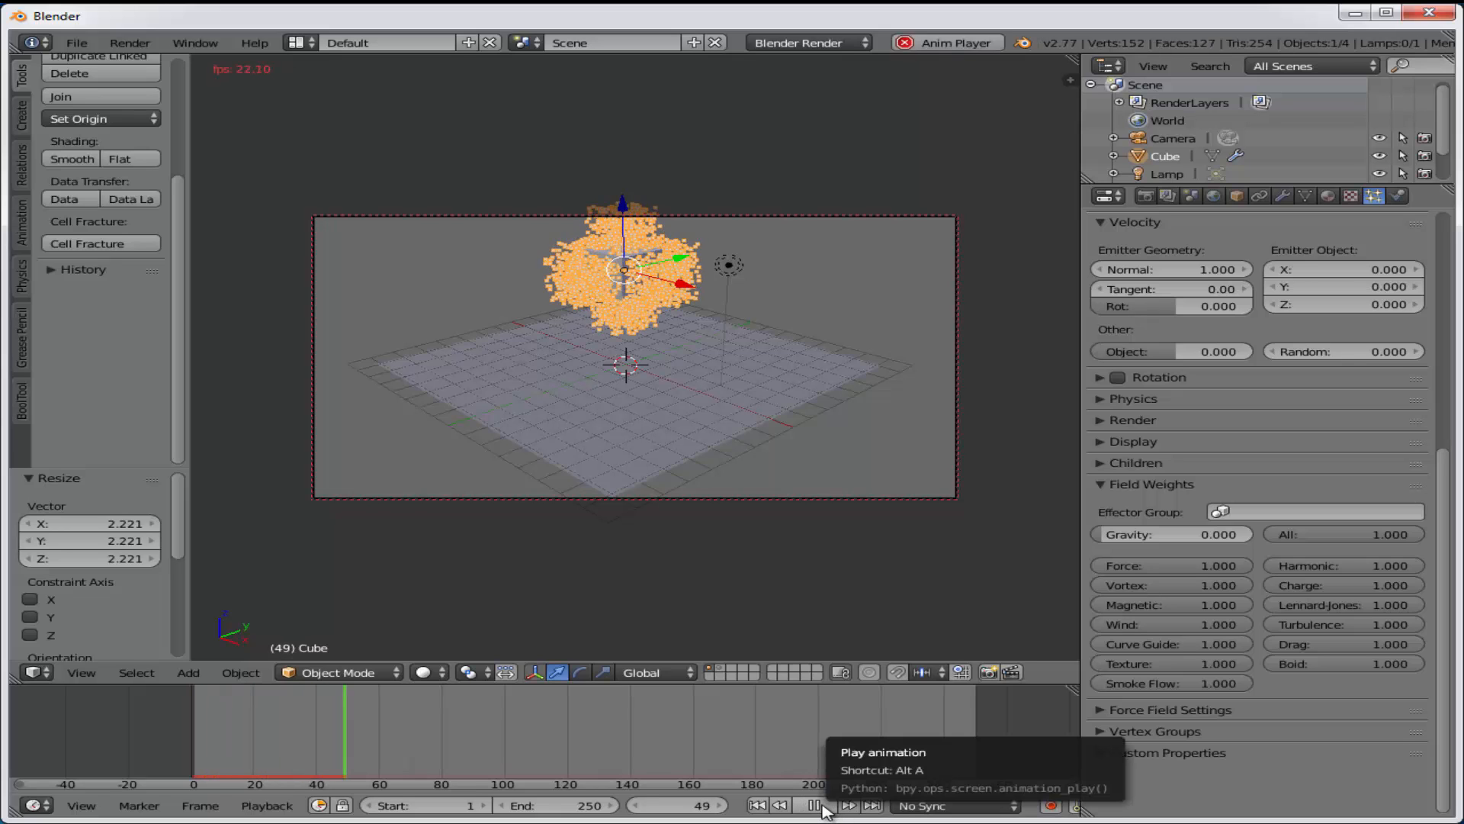
{"action": "left_click", "coordinate": [817, 807]}
Restore the Gravity field weight of the particles to 1 and replay the animation from the first frame
{"action": "left_click", "coordinate": [1168, 534]}
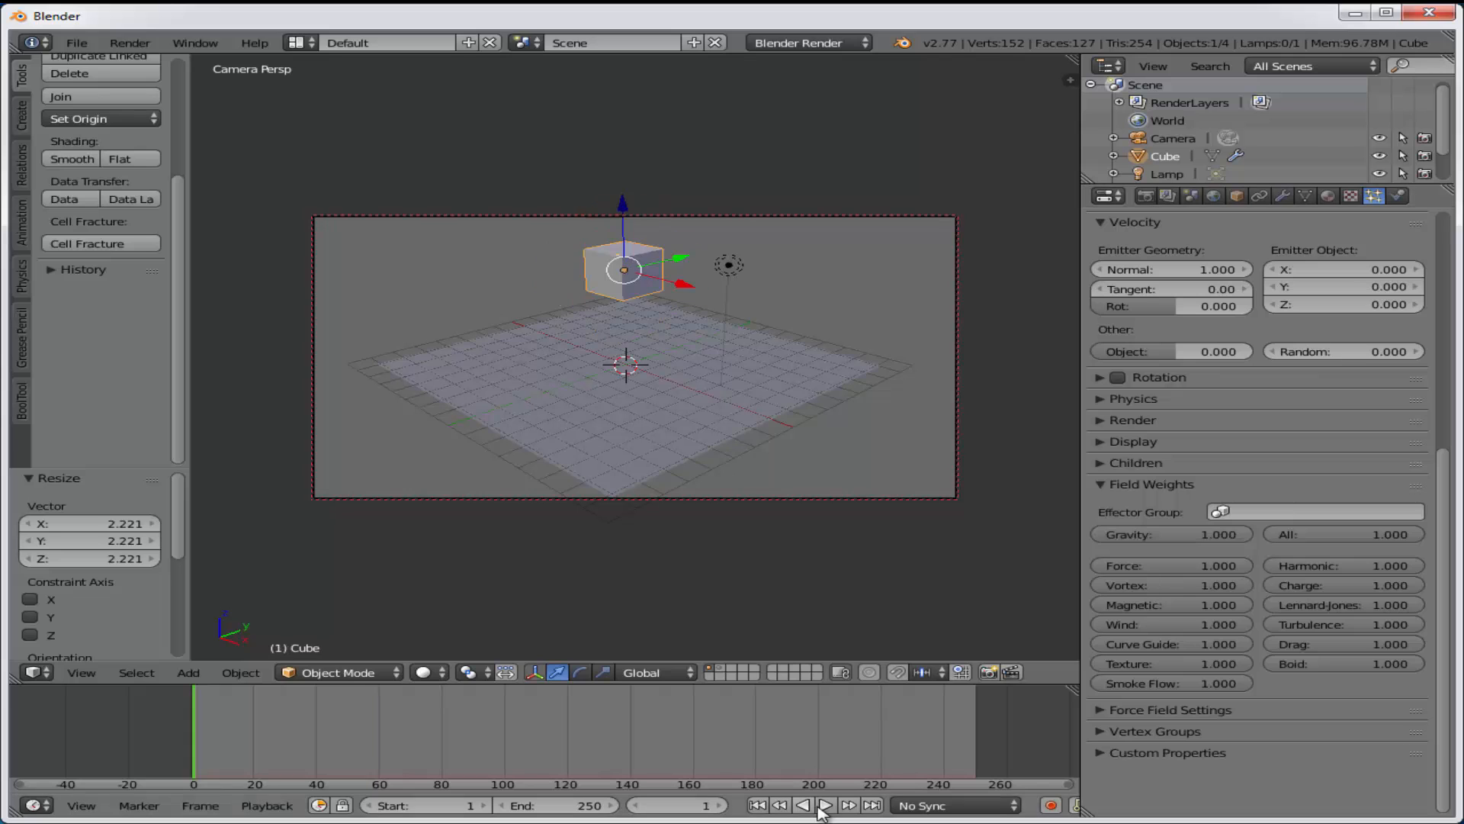
{"action": "left_click", "coordinate": [826, 806]}
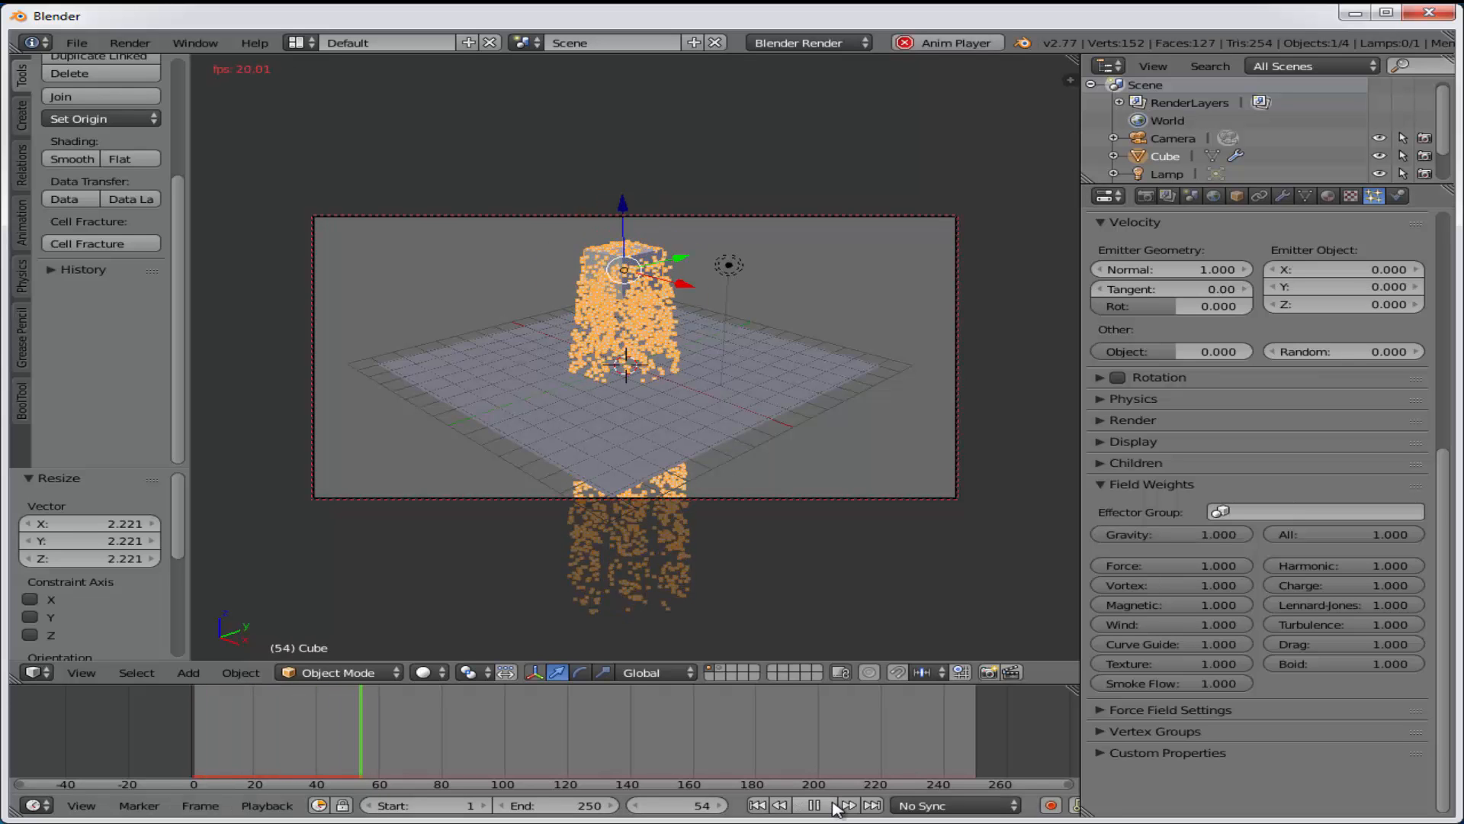
{"action": "left_click", "coordinate": [831, 805]}
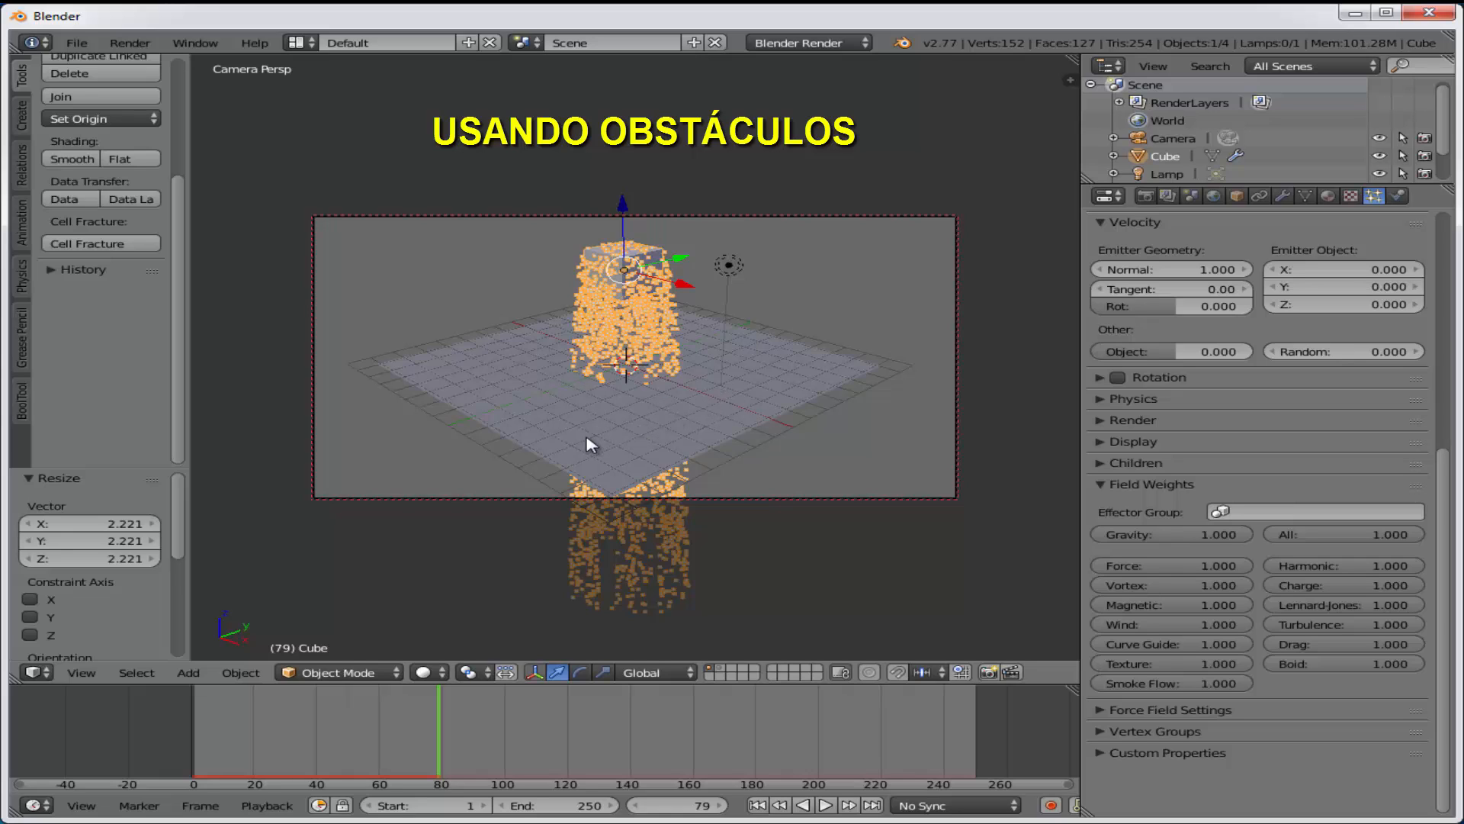
Enable Collision physics on the plane, reselect the emitter cube, and play the animation from the first frame
{"action": "right_click", "coordinate": [801, 369]}
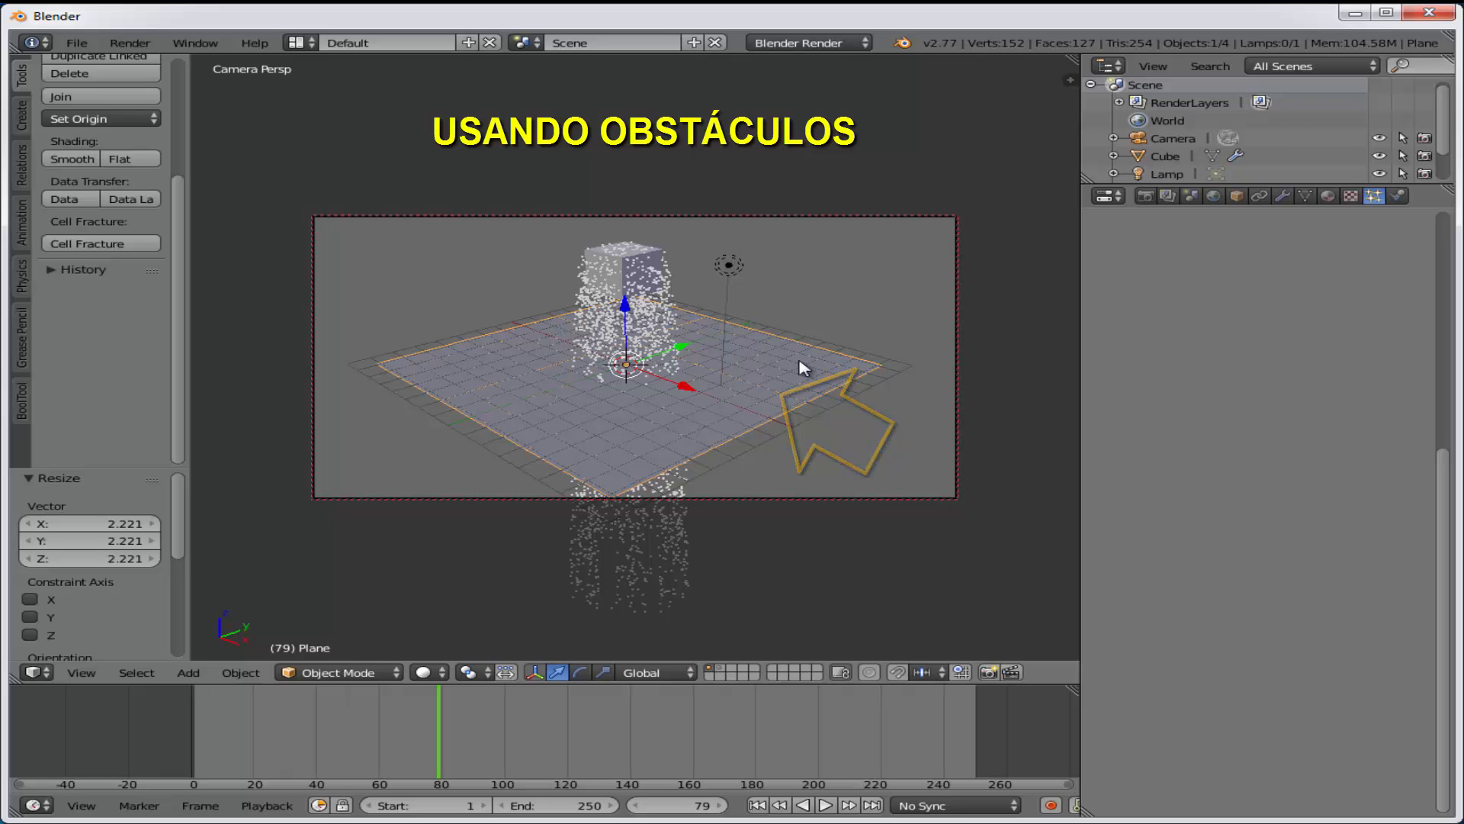
{"action": "left_click", "coordinate": [1400, 198]}
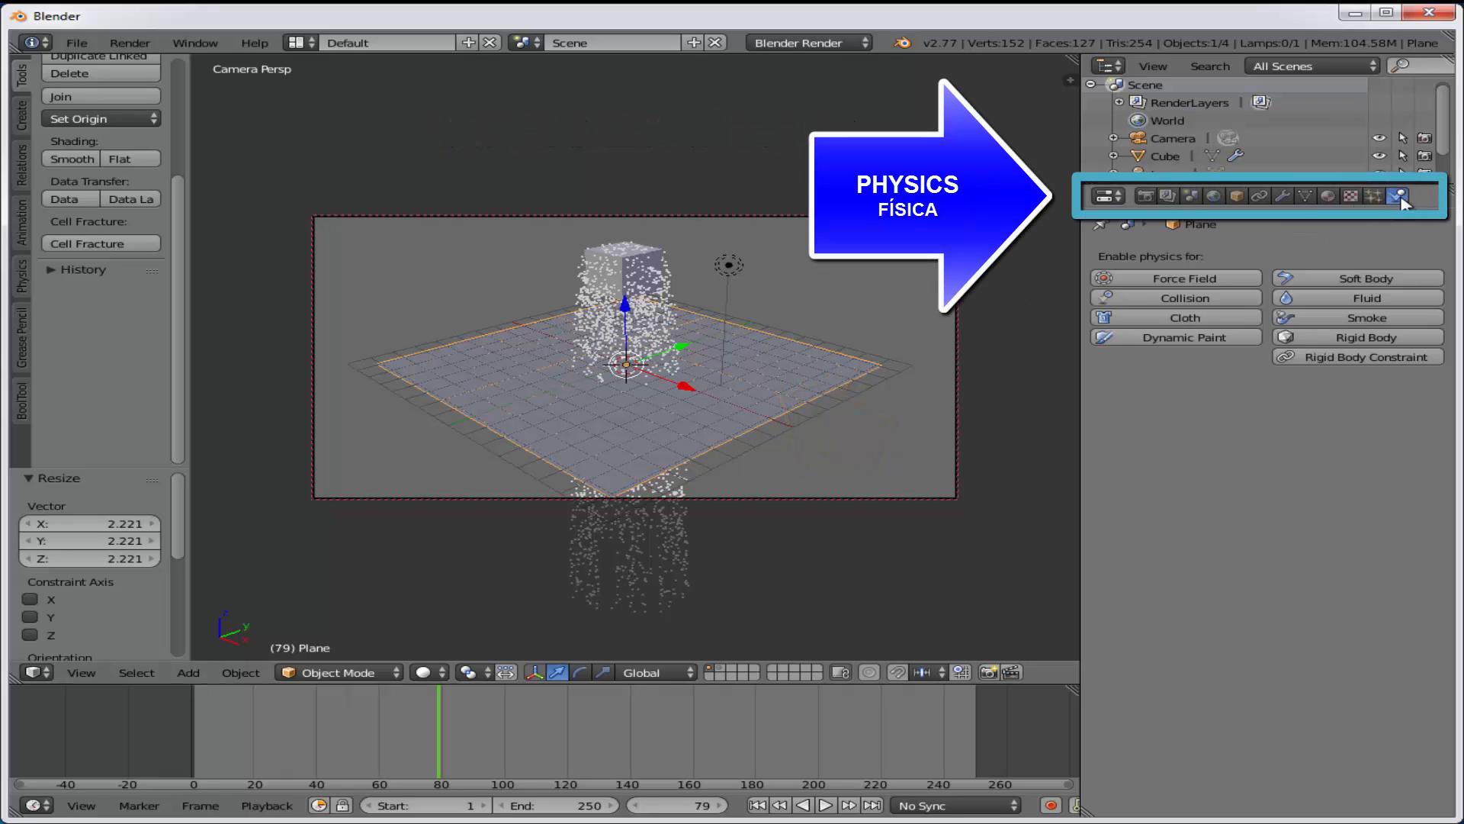
{"action": "left_click", "coordinate": [1179, 300]}
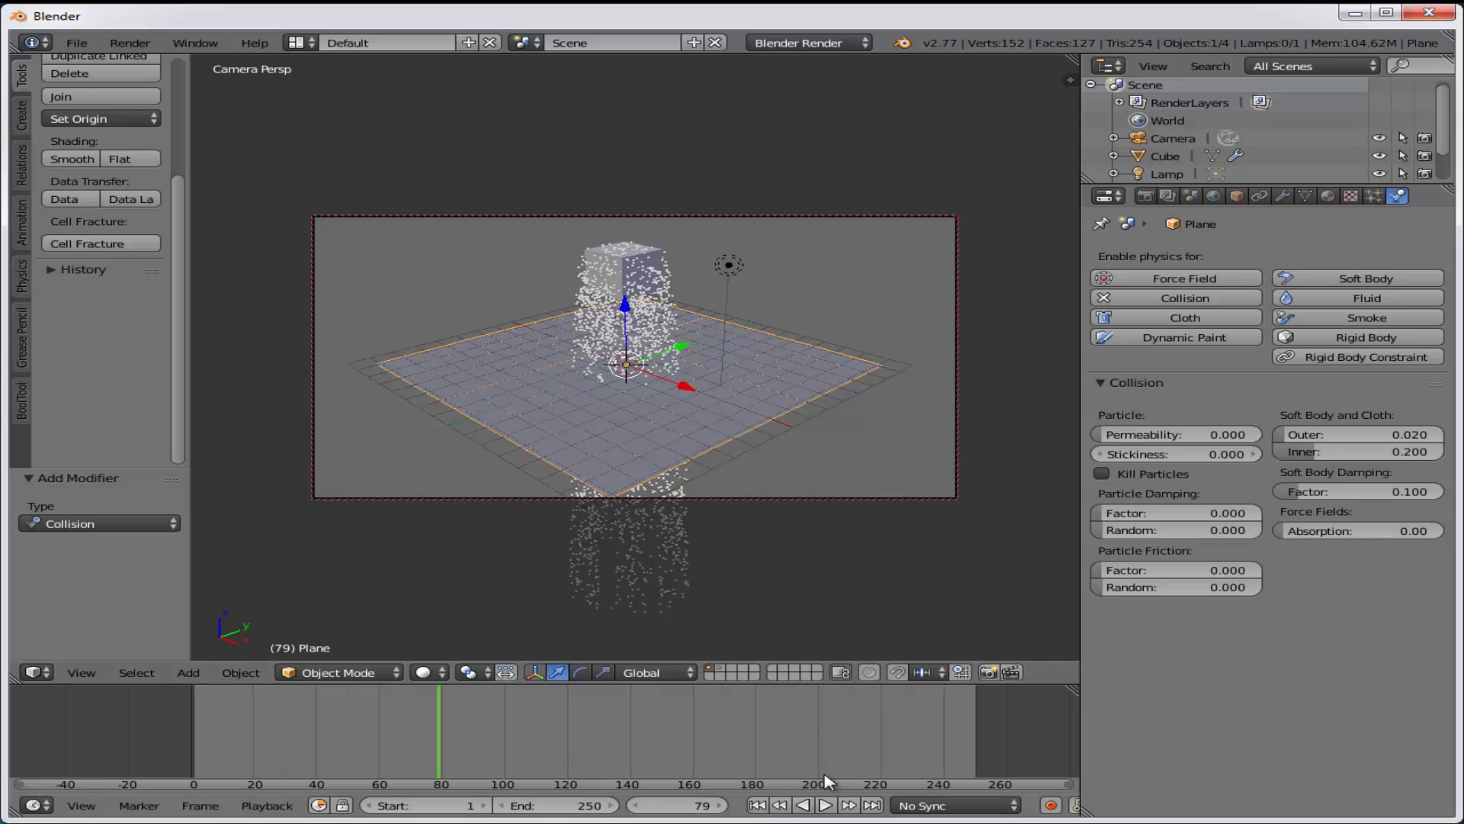
{"action": "left_click", "coordinate": [758, 806]}
{"action": "right_click", "coordinate": [624, 269]}
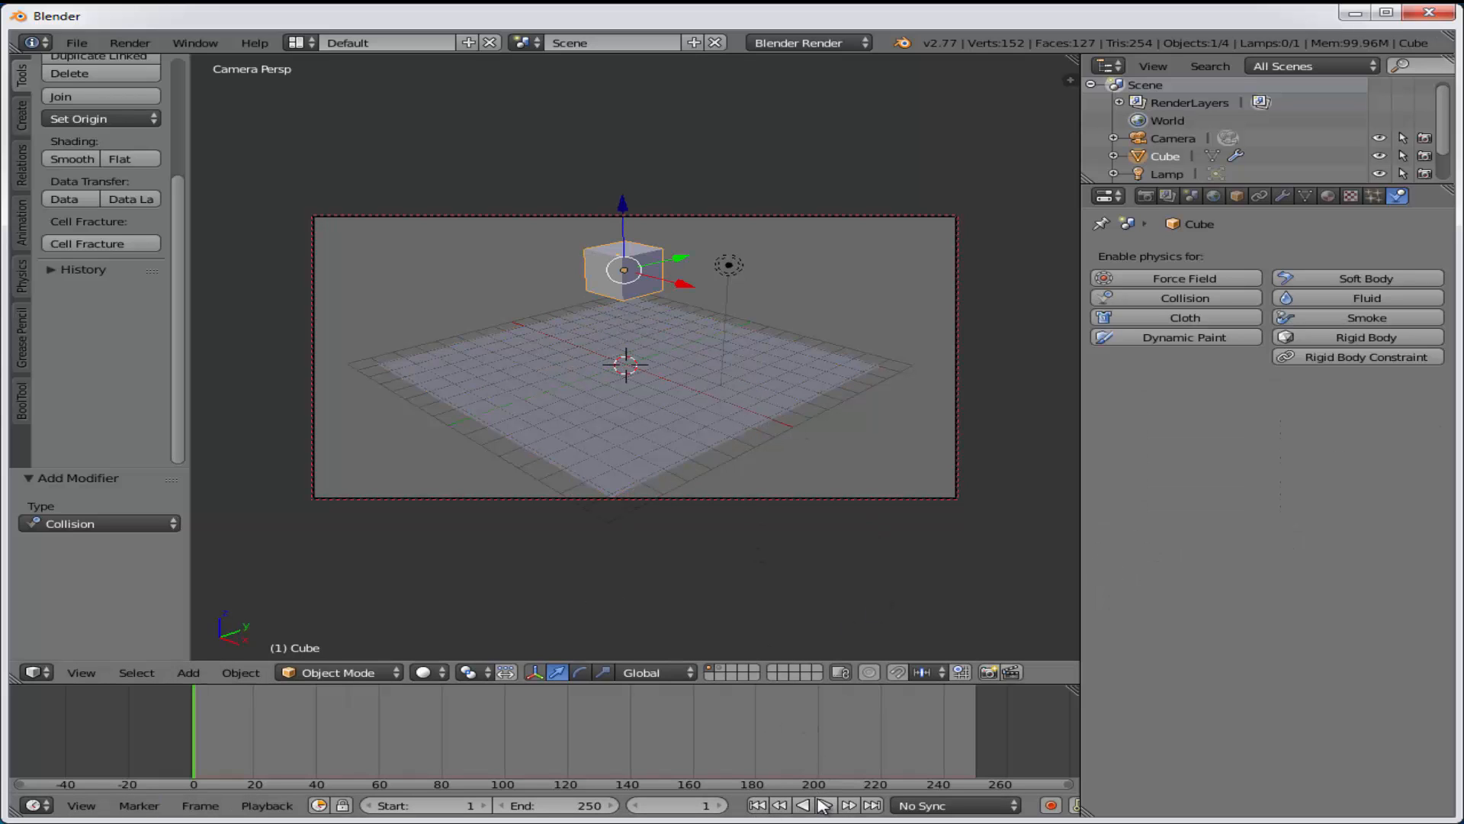
{"action": "left_click", "coordinate": [824, 807]}
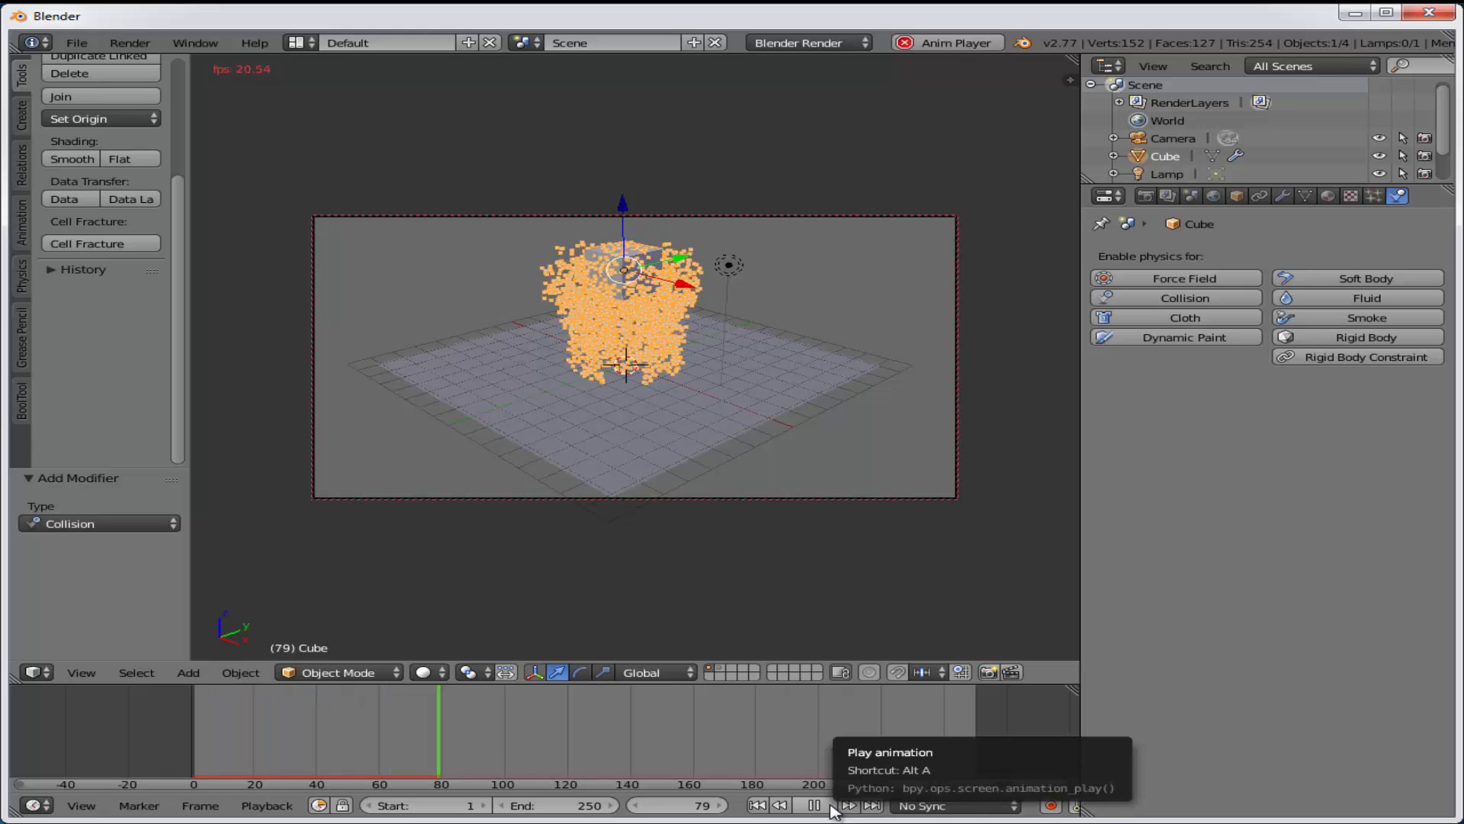
{"action": "left_click", "coordinate": [827, 806]}
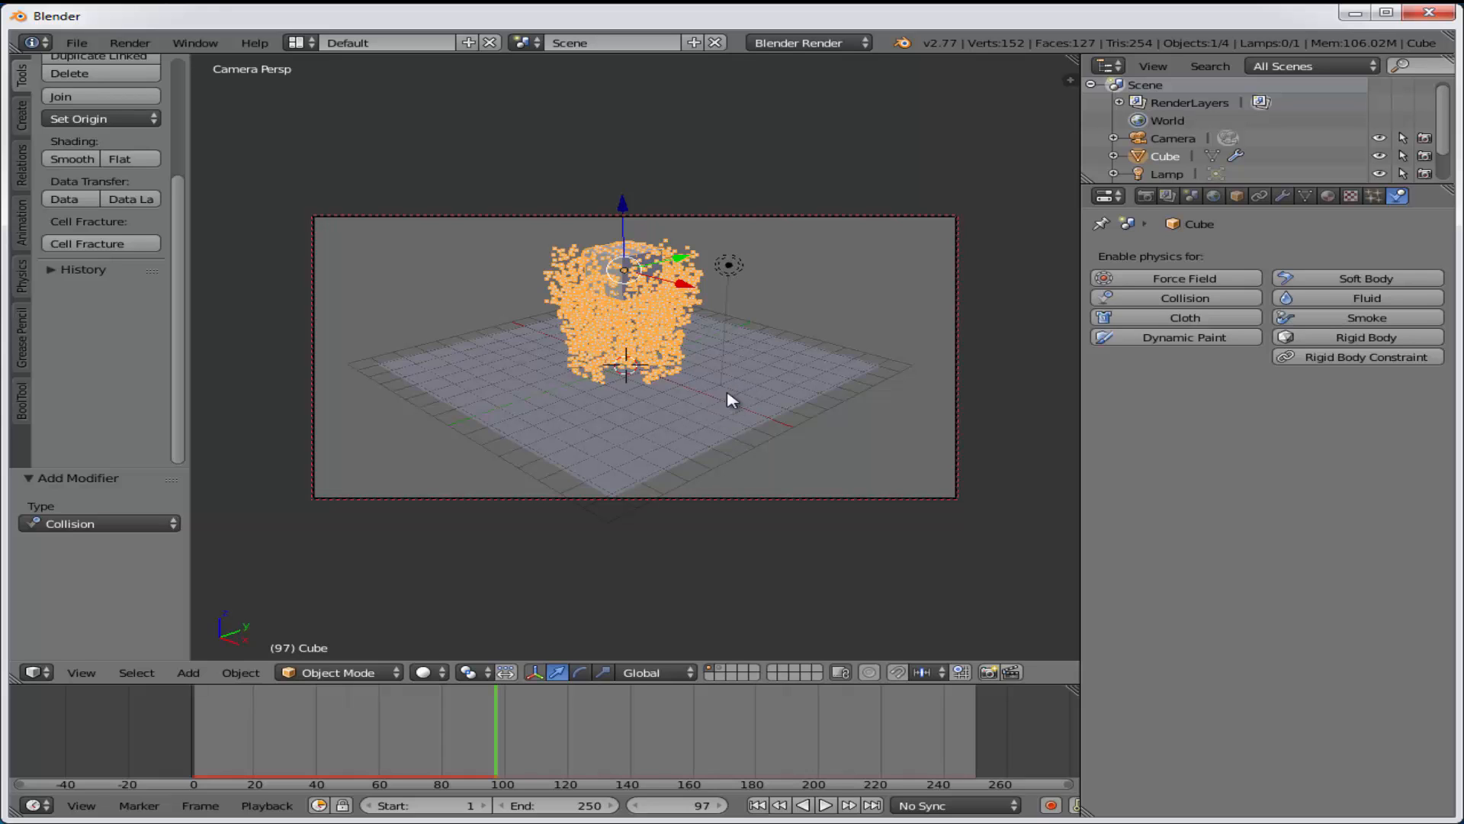
Set the plane's collision Particle Damping factor to 1, reselect the cube, and play the animation from the first frame
{"action": "right_click", "coordinate": [814, 363]}
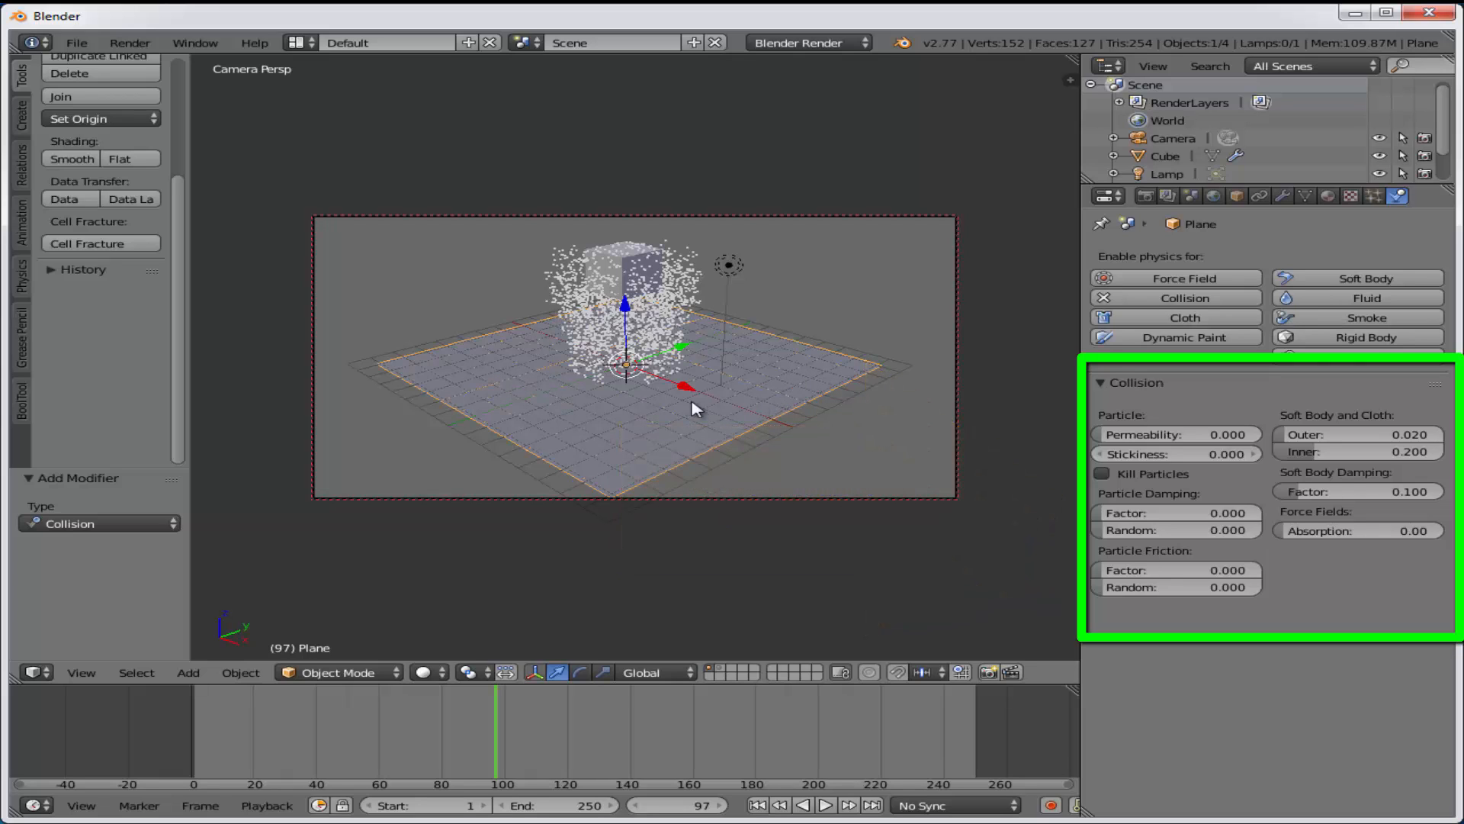
{"action": "left_click", "coordinate": [1175, 513]}
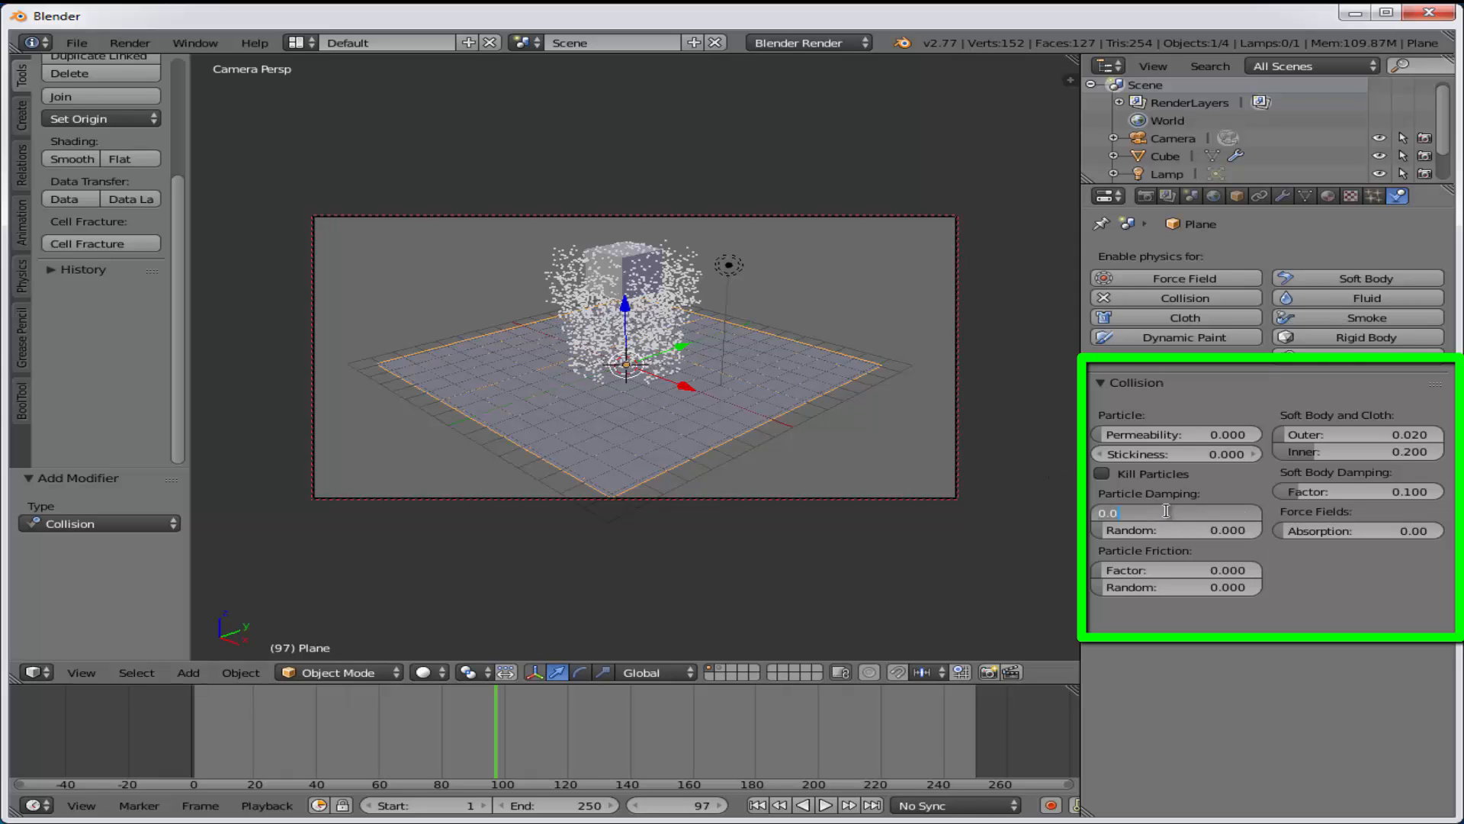
{"action": "key", "text": "Return"}
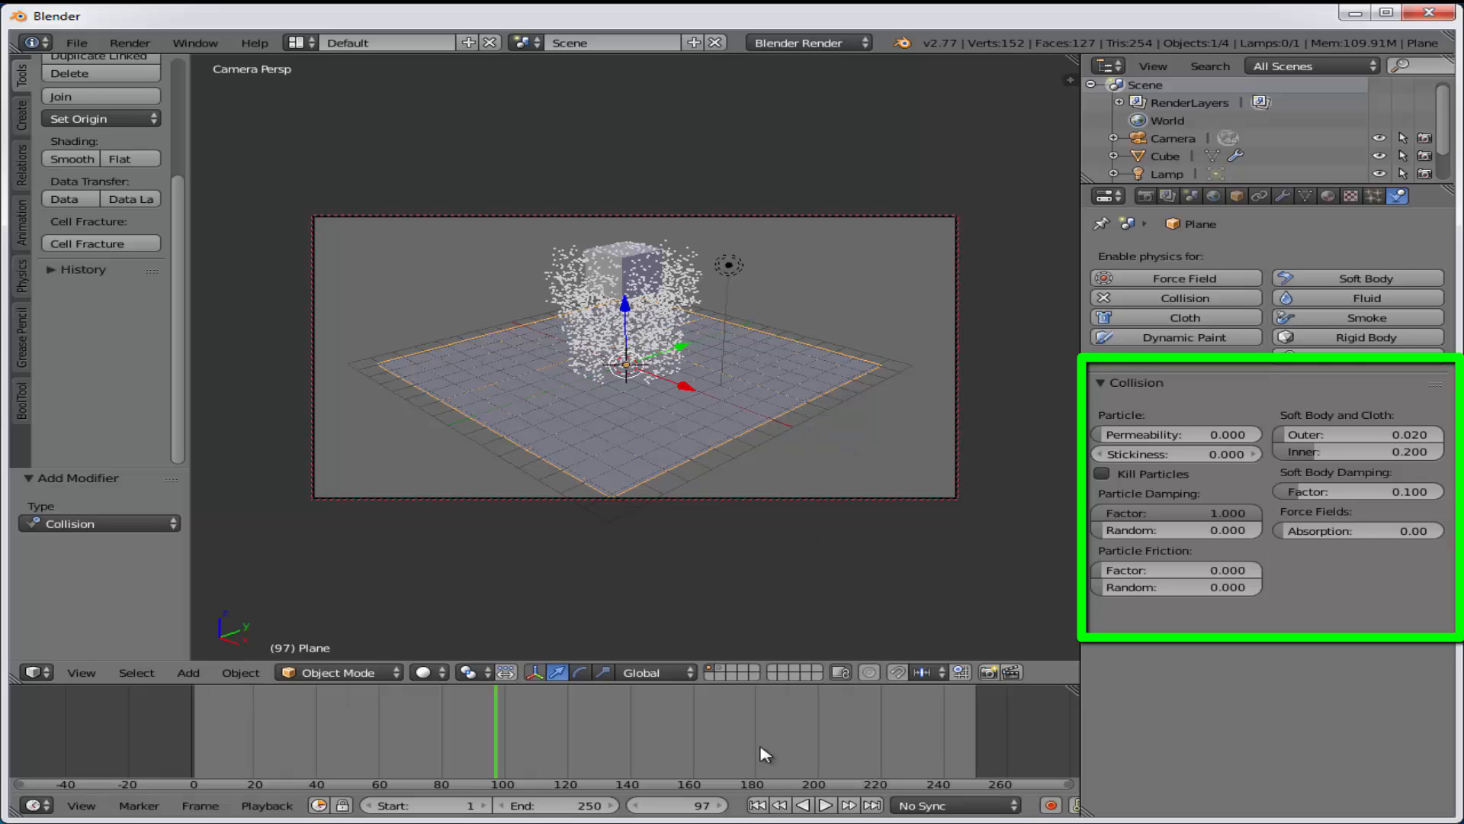
{"action": "left_click", "coordinate": [759, 805]}
{"action": "right_click", "coordinate": [649, 263]}
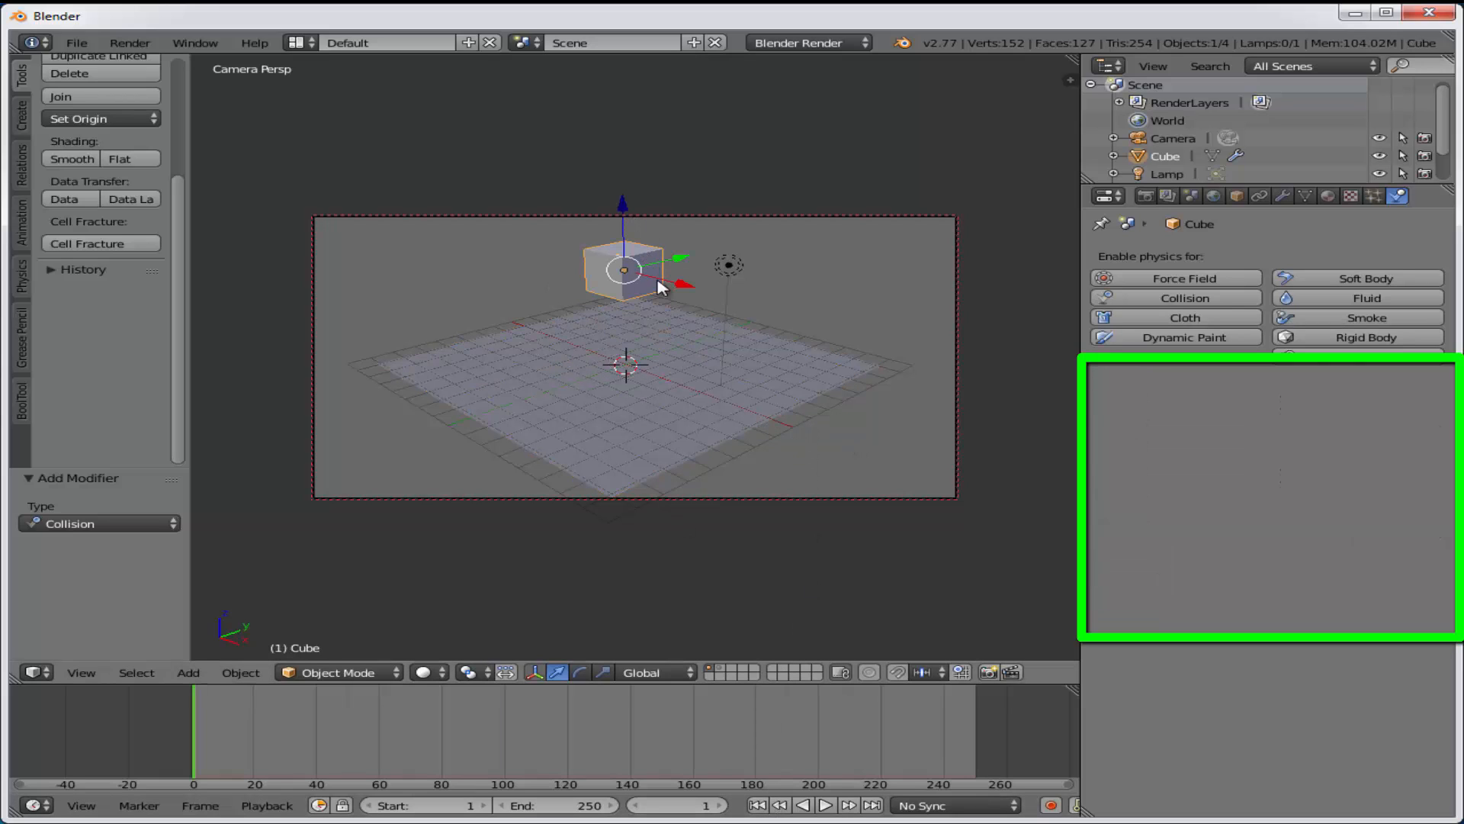
{"action": "left_click", "coordinate": [826, 805]}
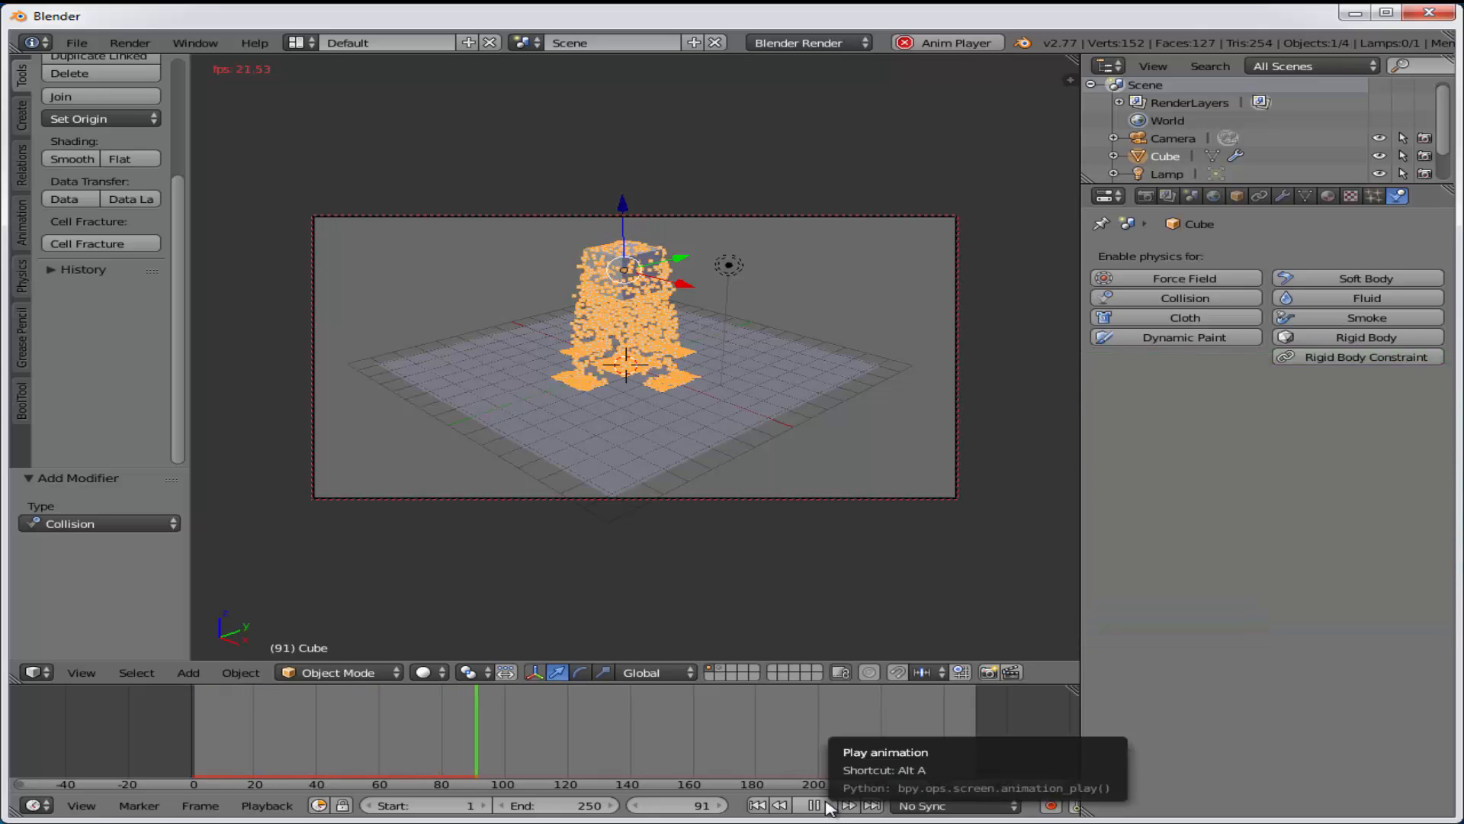
{"action": "left_click", "coordinate": [826, 804]}
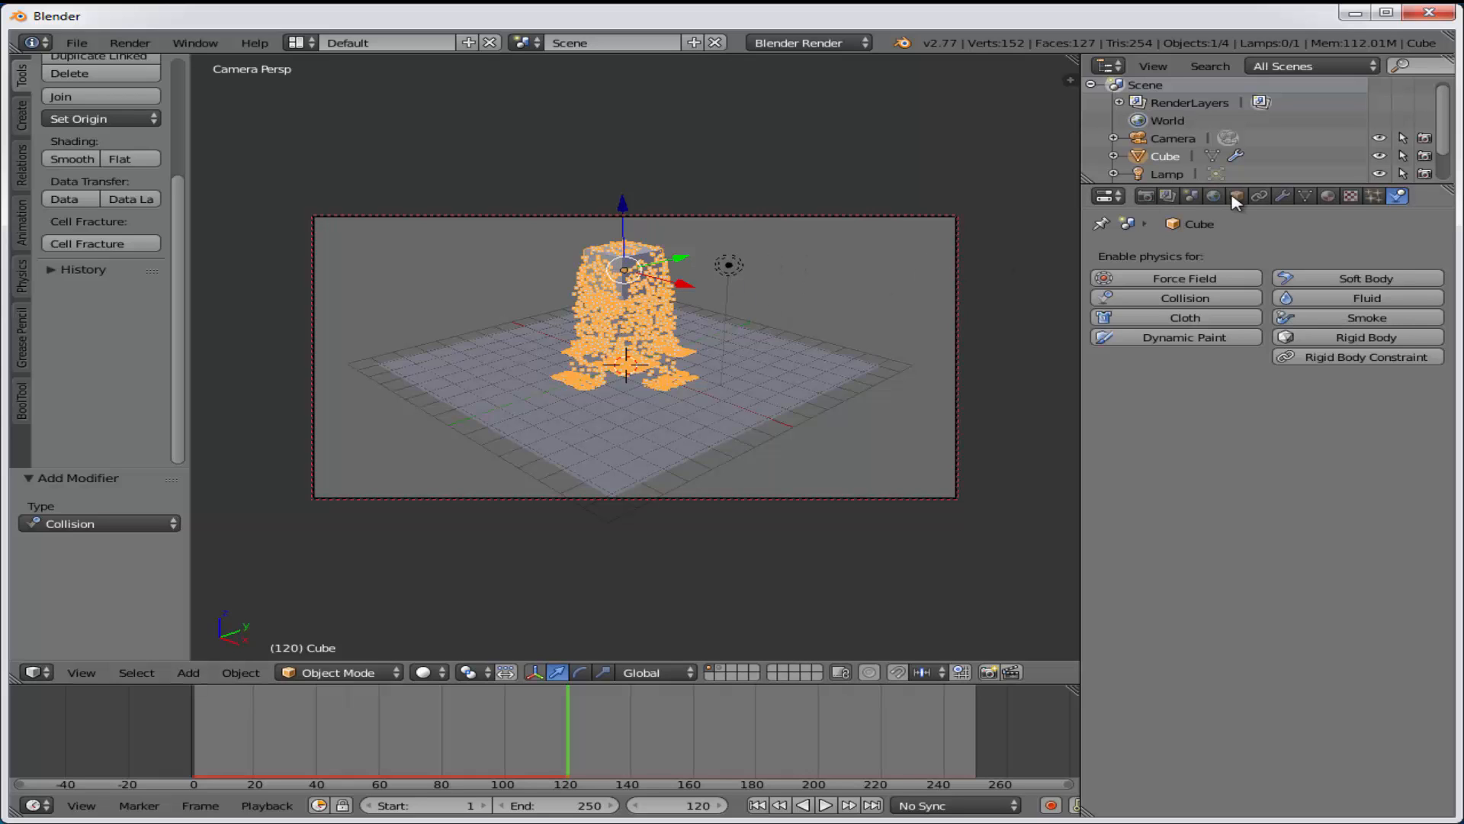
Bring up the cube's particle Emission and Velocity settings and preview the animation with the current velocity
{"action": "left_click", "coordinate": [1374, 196]}
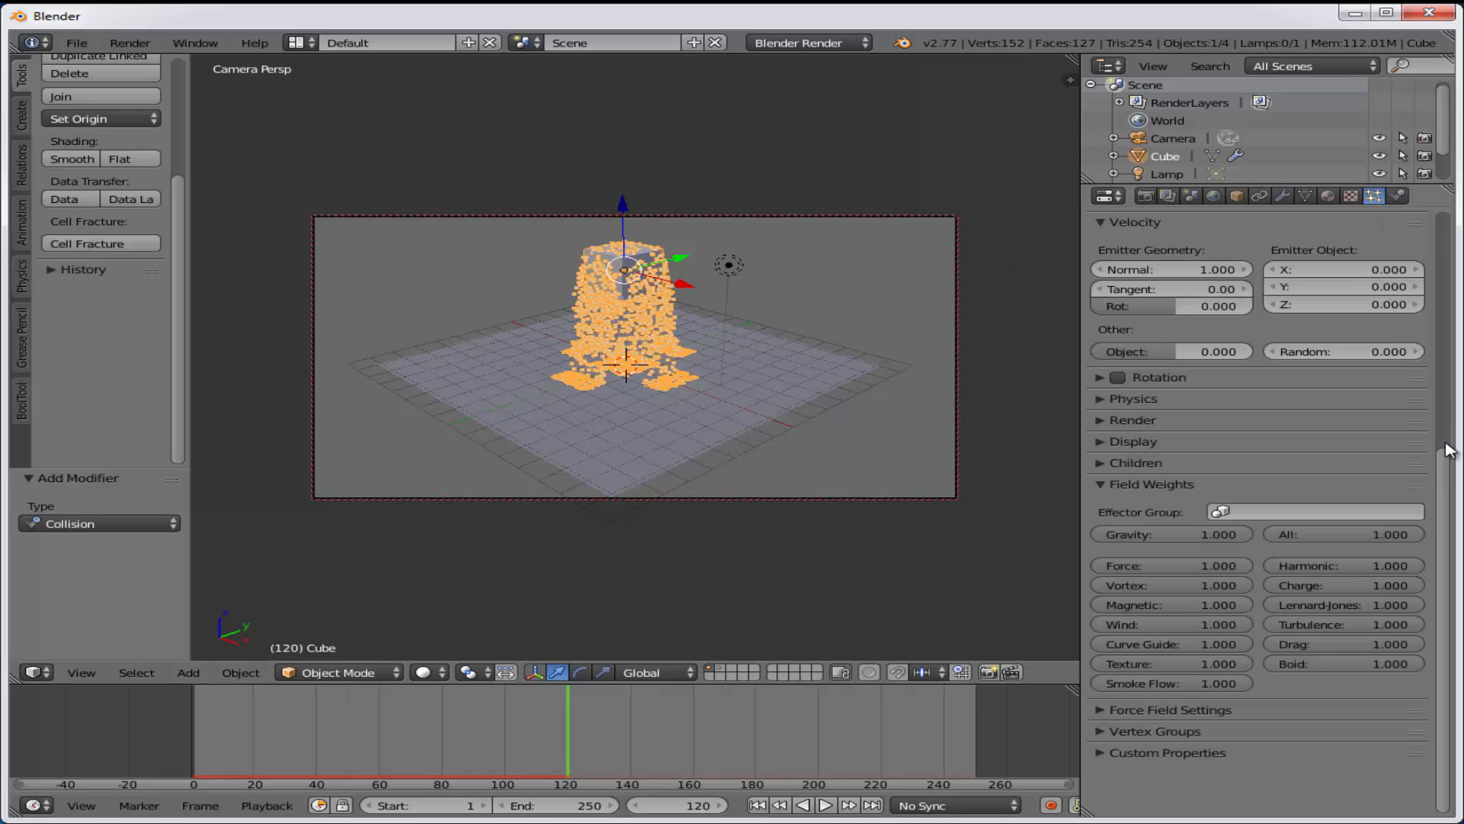
{"action": "left_click_drag", "start_coordinate": [1447, 470], "coordinate": [1448, 321]}
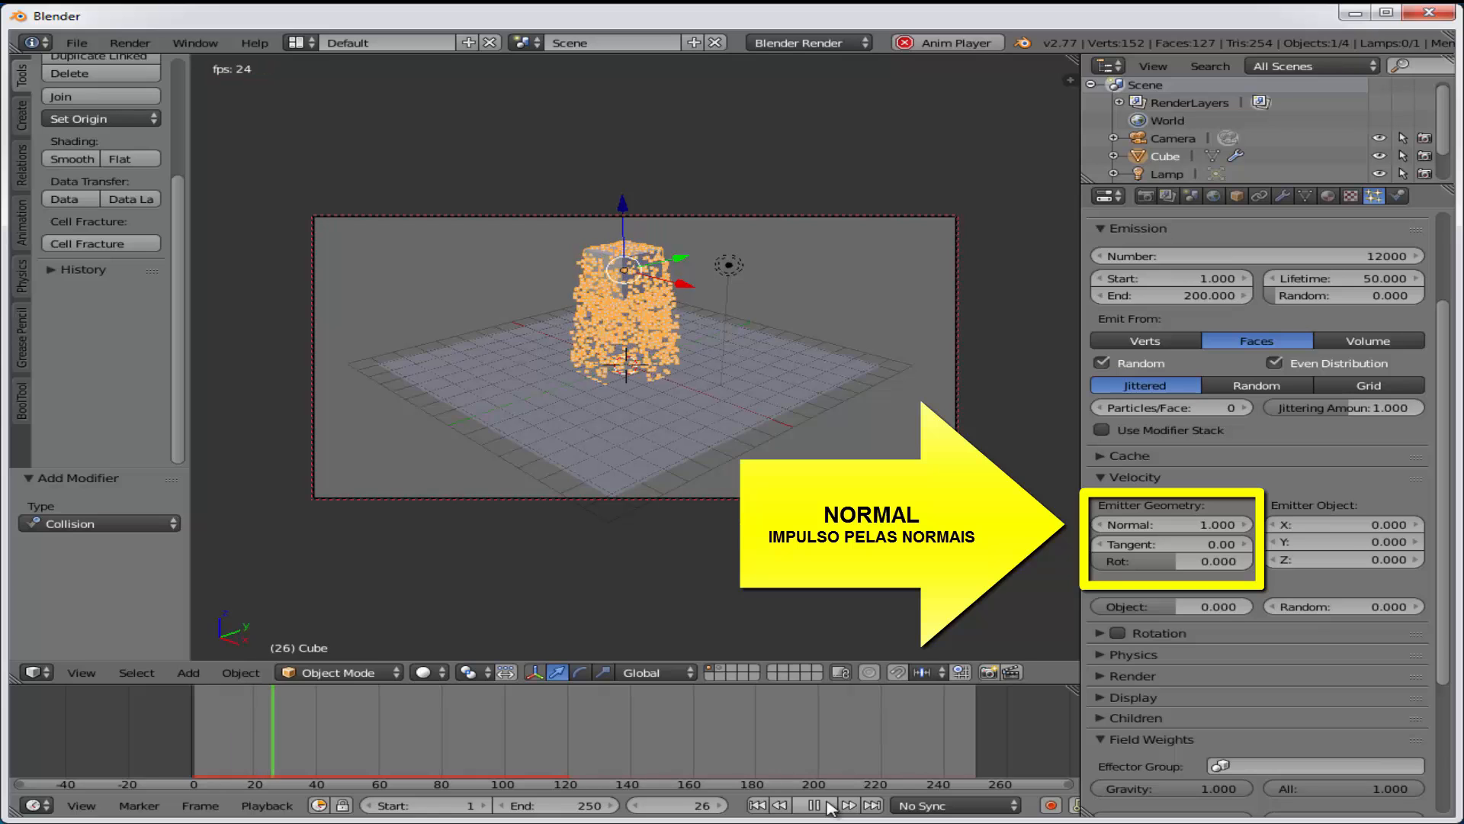
{"action": "left_click", "coordinate": [814, 806]}
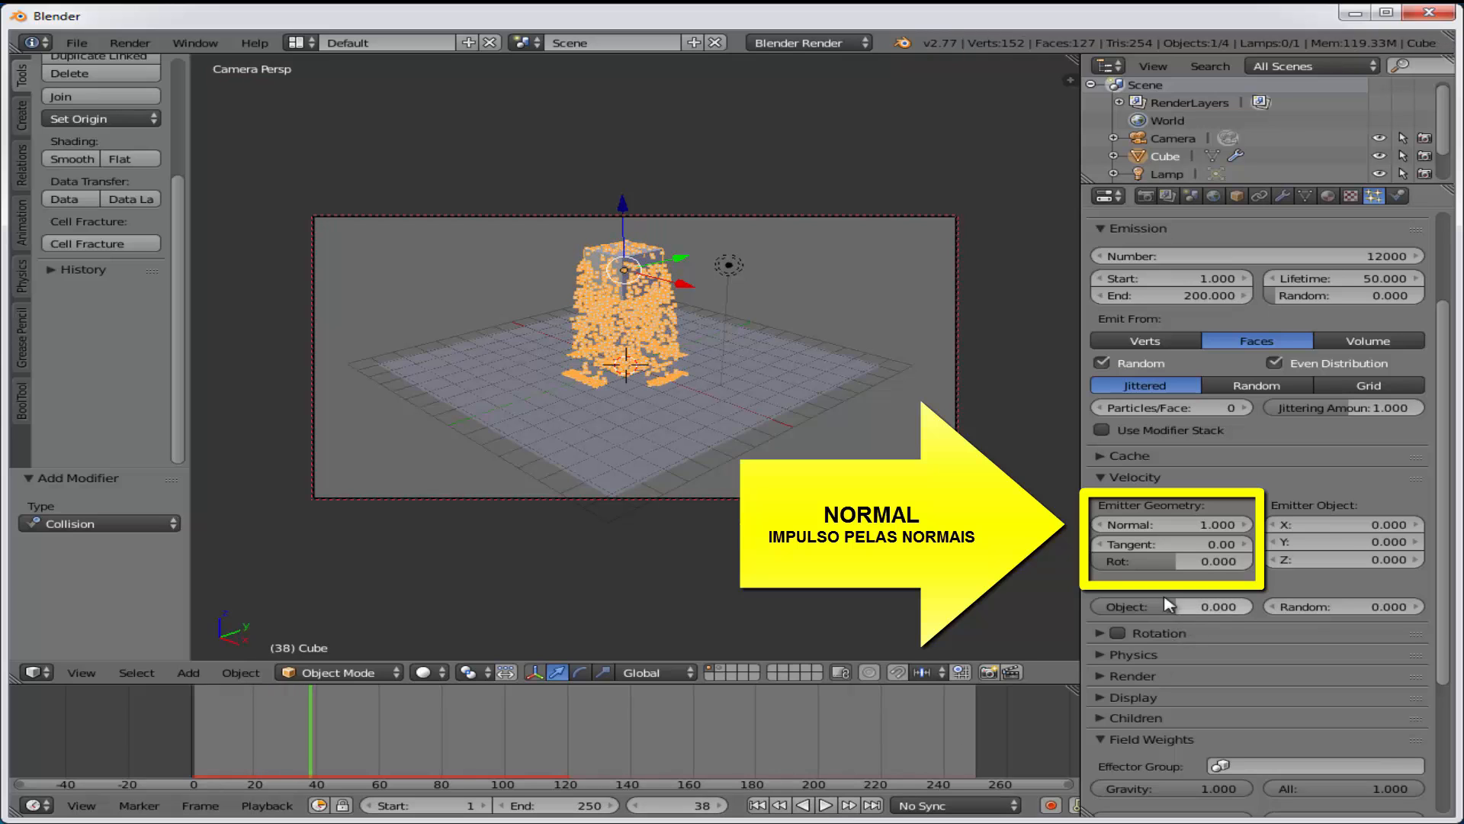
Set the emitter geometry's Normal velocity to 12 and play the animation from the first frame
{"action": "left_click", "coordinate": [1170, 525]}
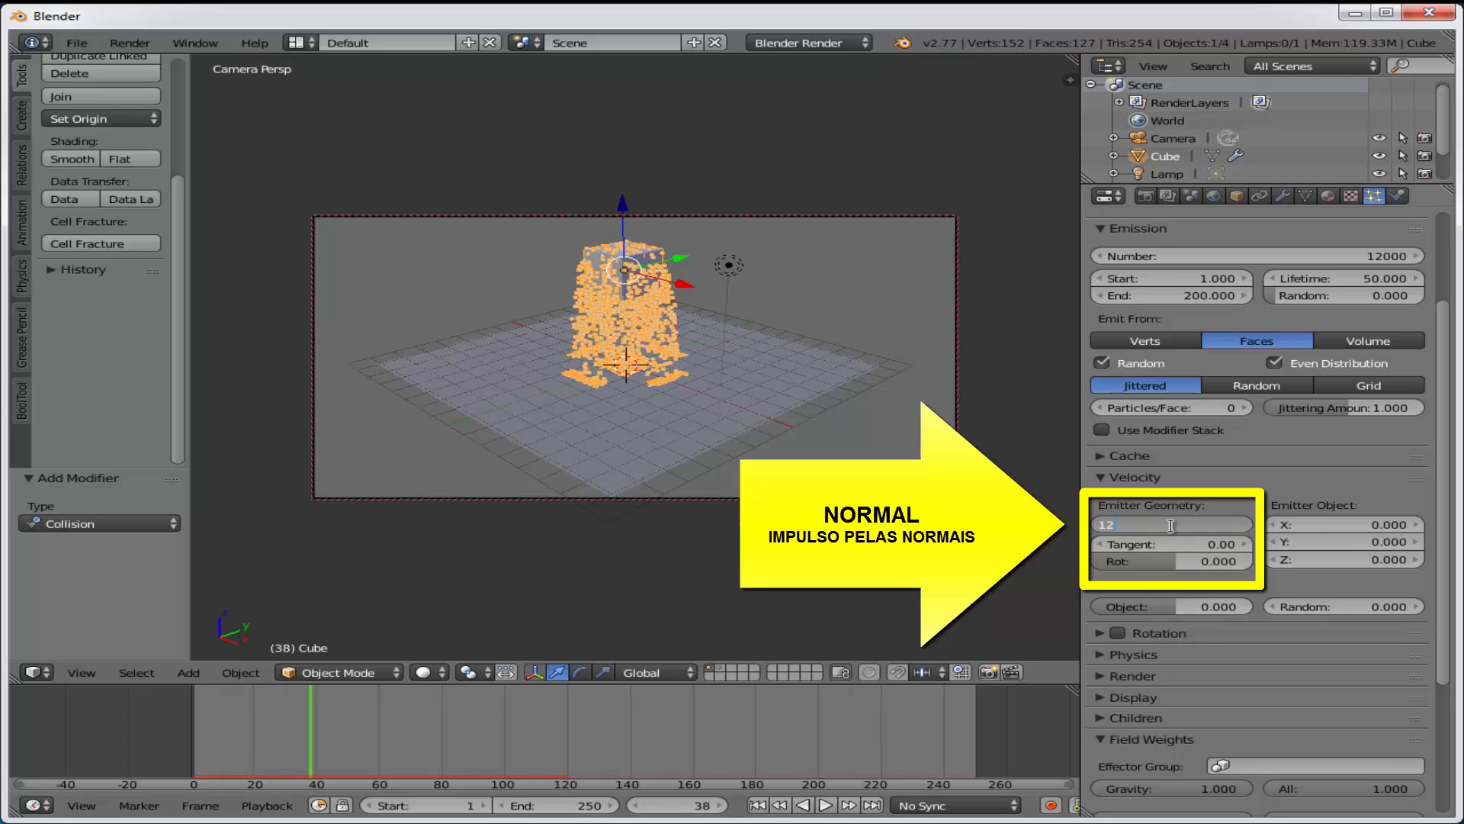
{"action": "type", "text": "12"}
{"action": "key", "text": "Return"}
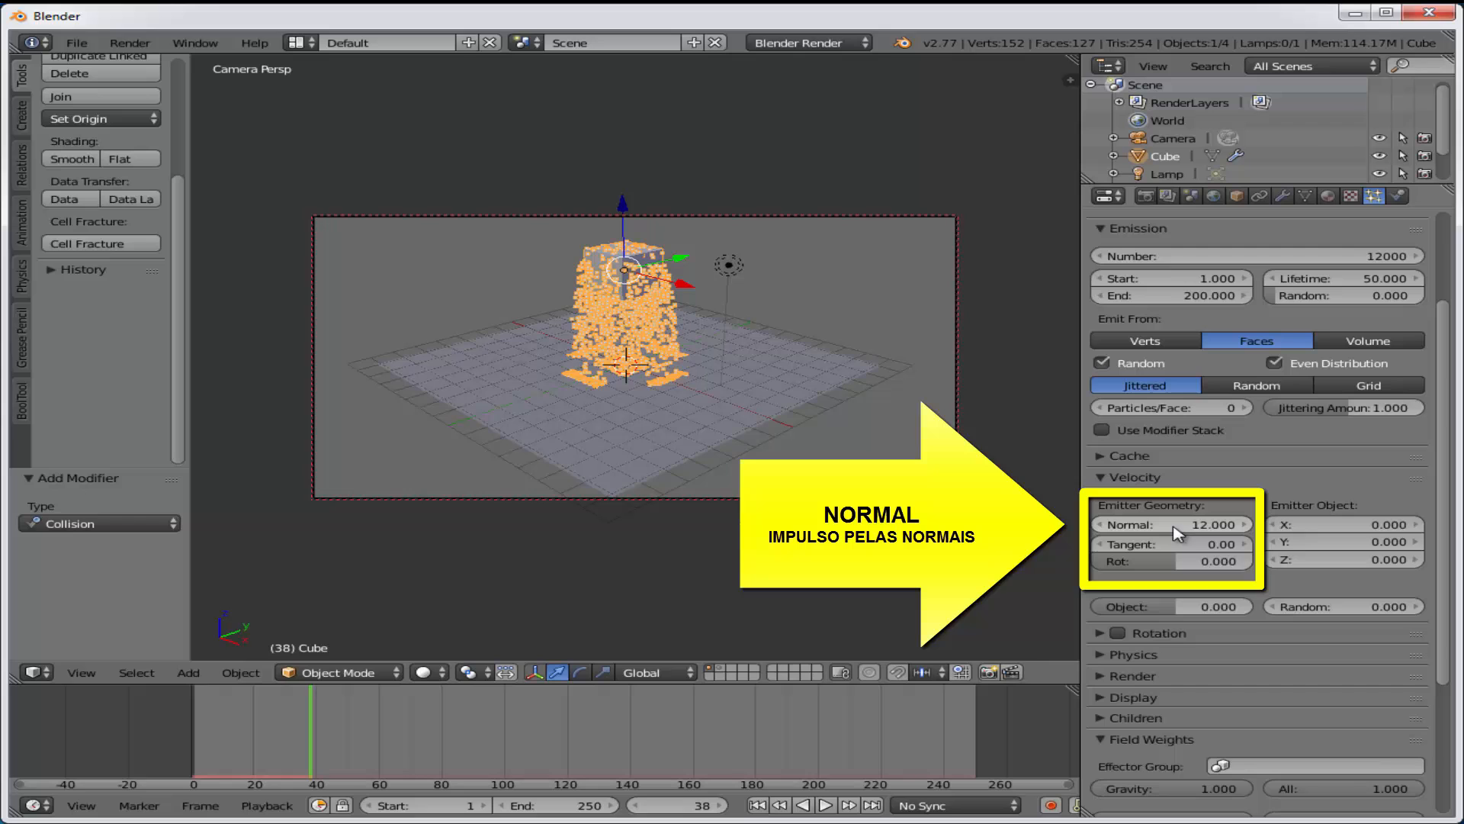
{"action": "left_click", "coordinate": [778, 806]}
{"action": "left_click", "coordinate": [759, 805]}
{"action": "left_click", "coordinate": [822, 806]}
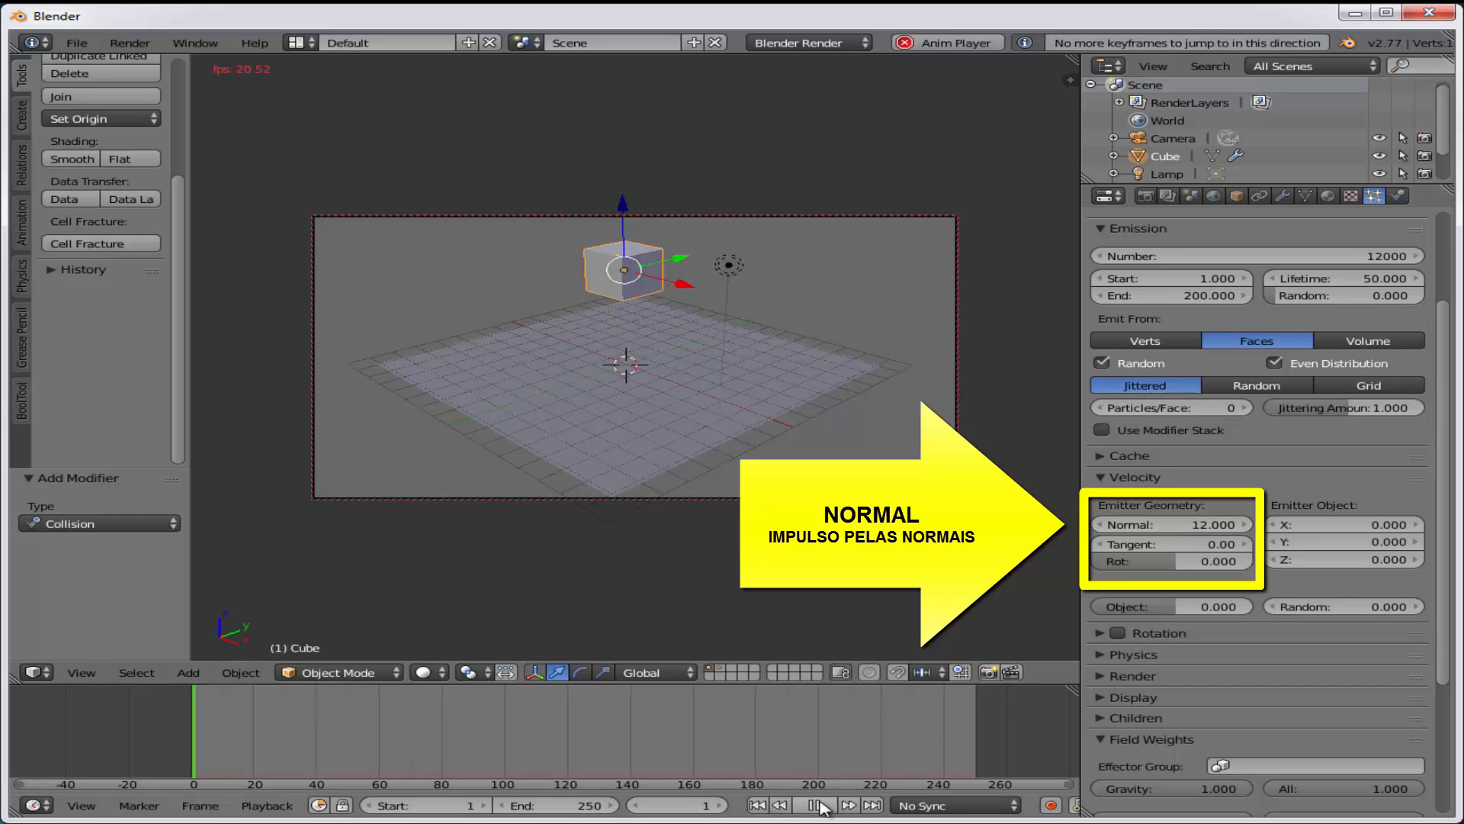
{"action": "left_click", "coordinate": [816, 805]}
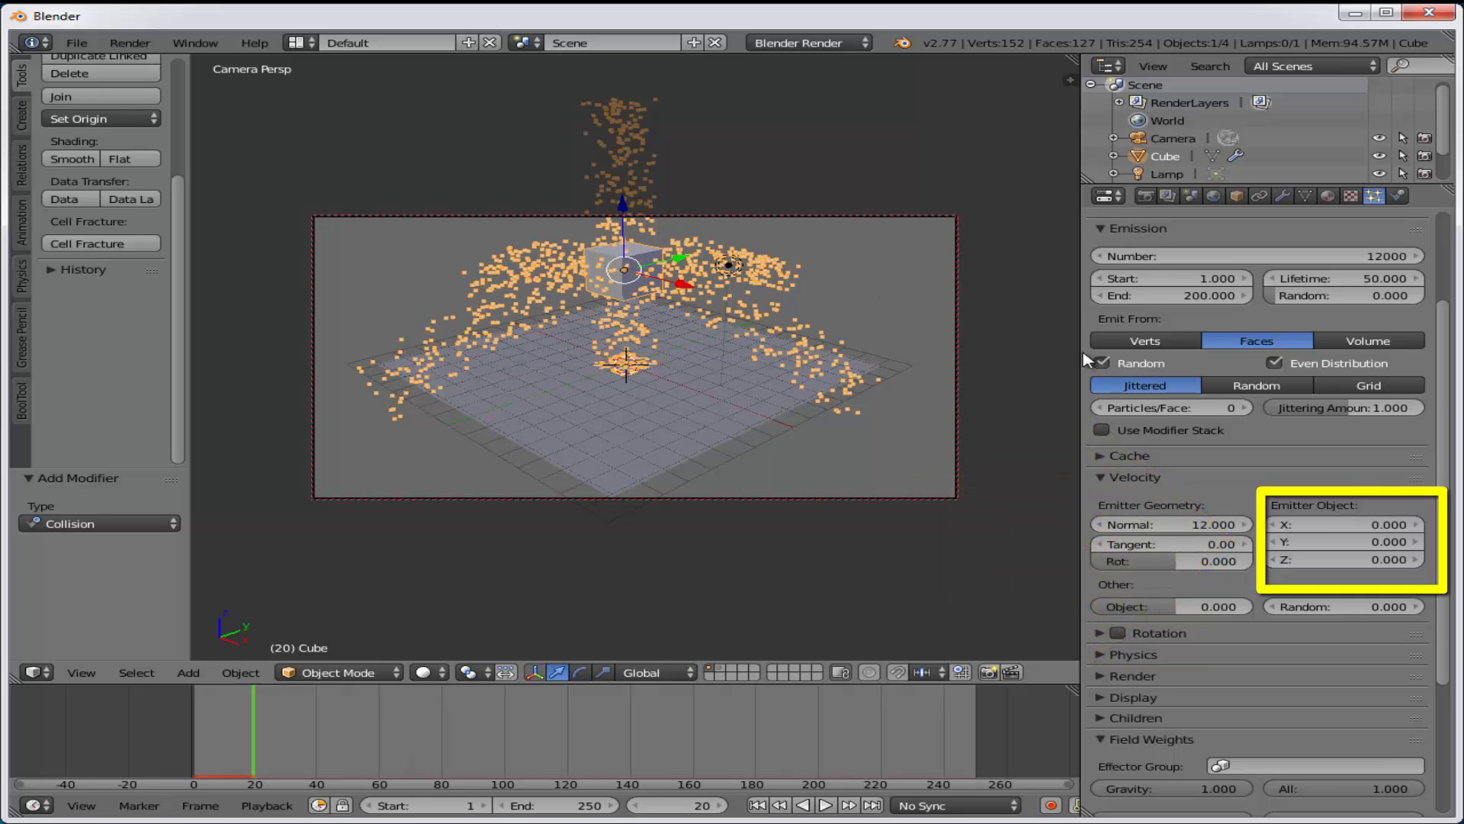
Set the Emitter Object velocity along Z to 12 and play the animation from the first frame
{"action": "left_click", "coordinate": [1322, 560]}
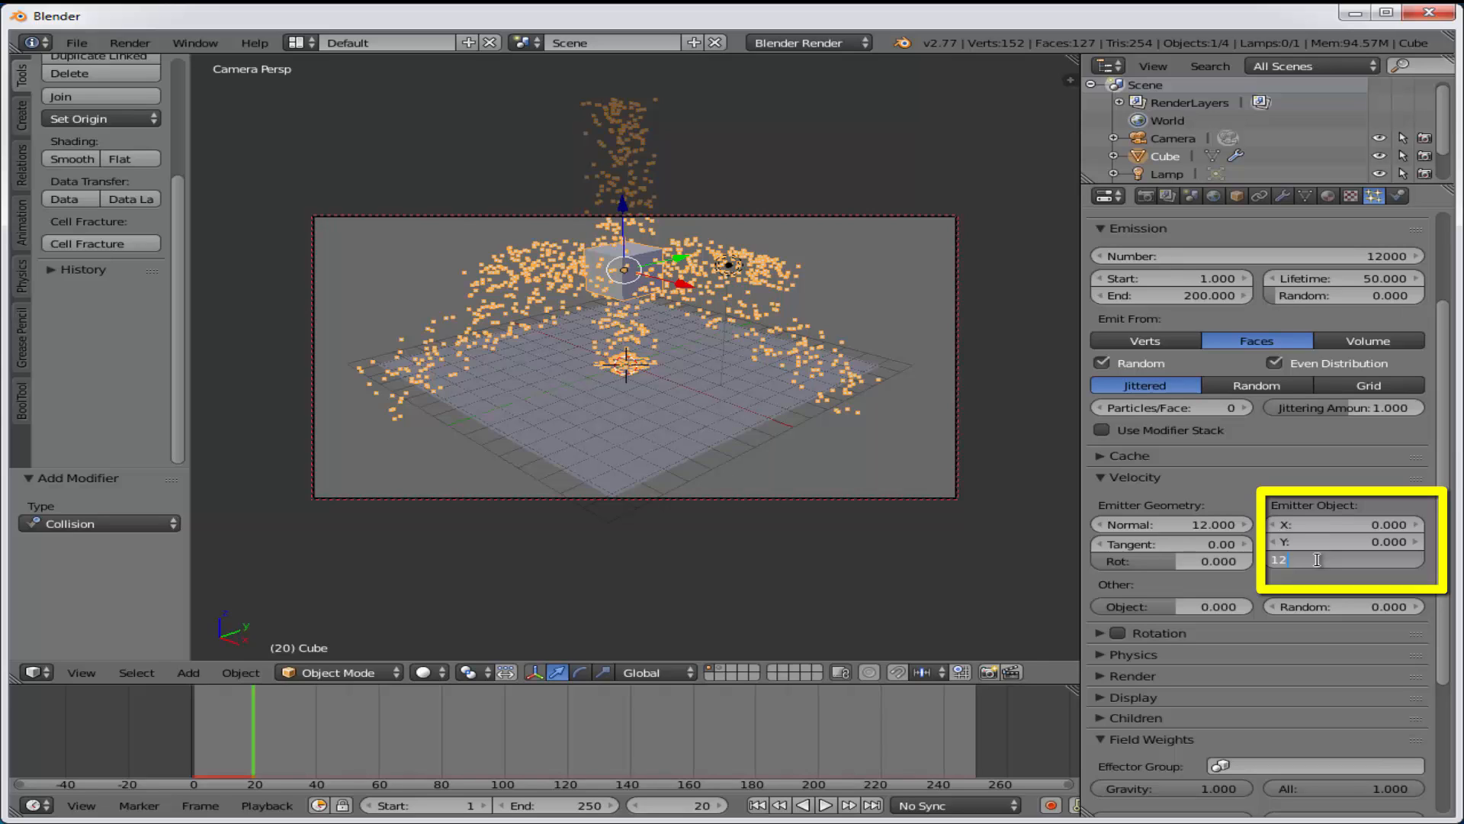
{"action": "key", "text": "Return"}
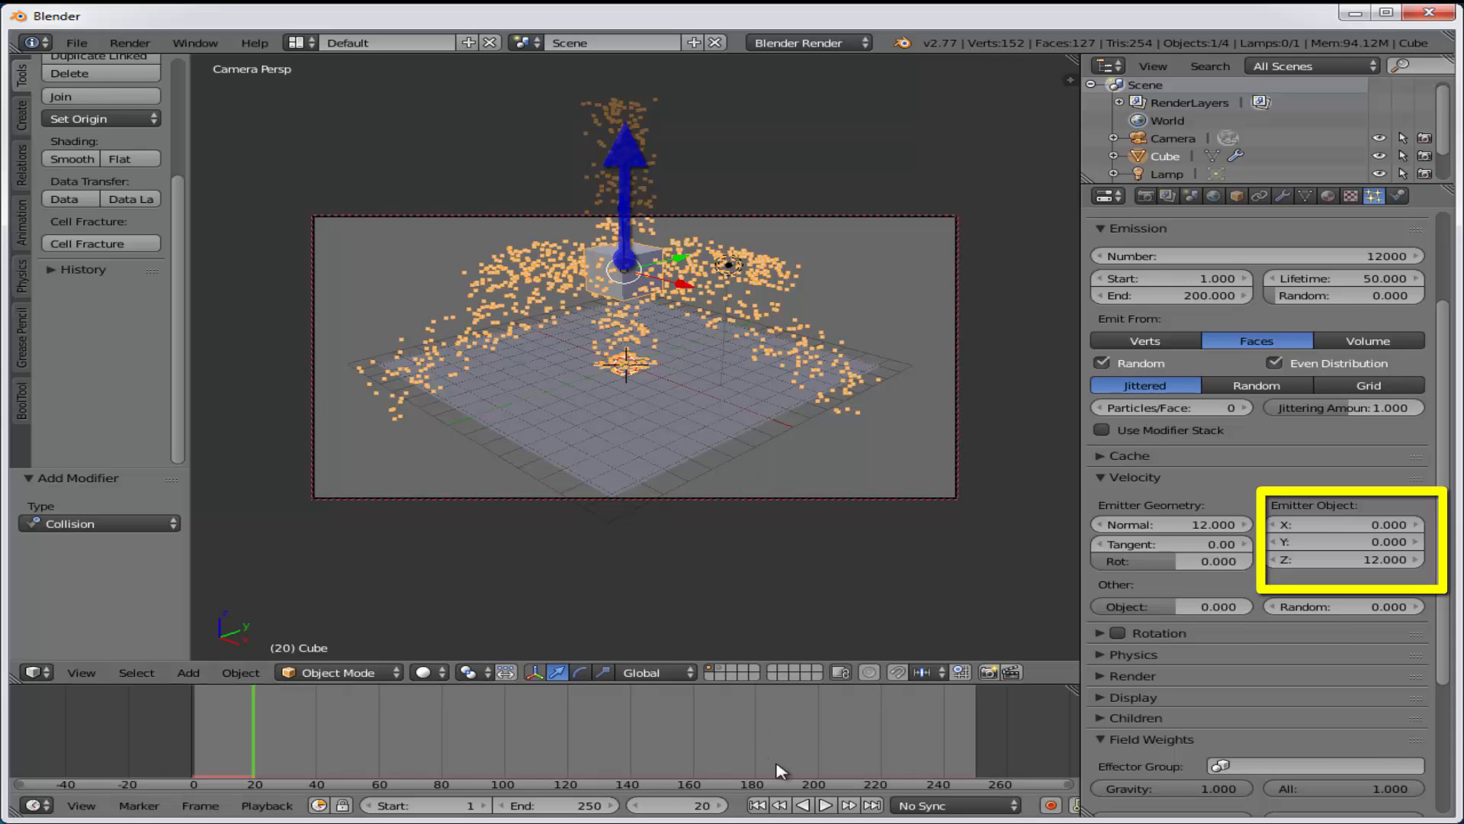
{"action": "left_click", "coordinate": [758, 806]}
{"action": "left_click", "coordinate": [825, 806]}
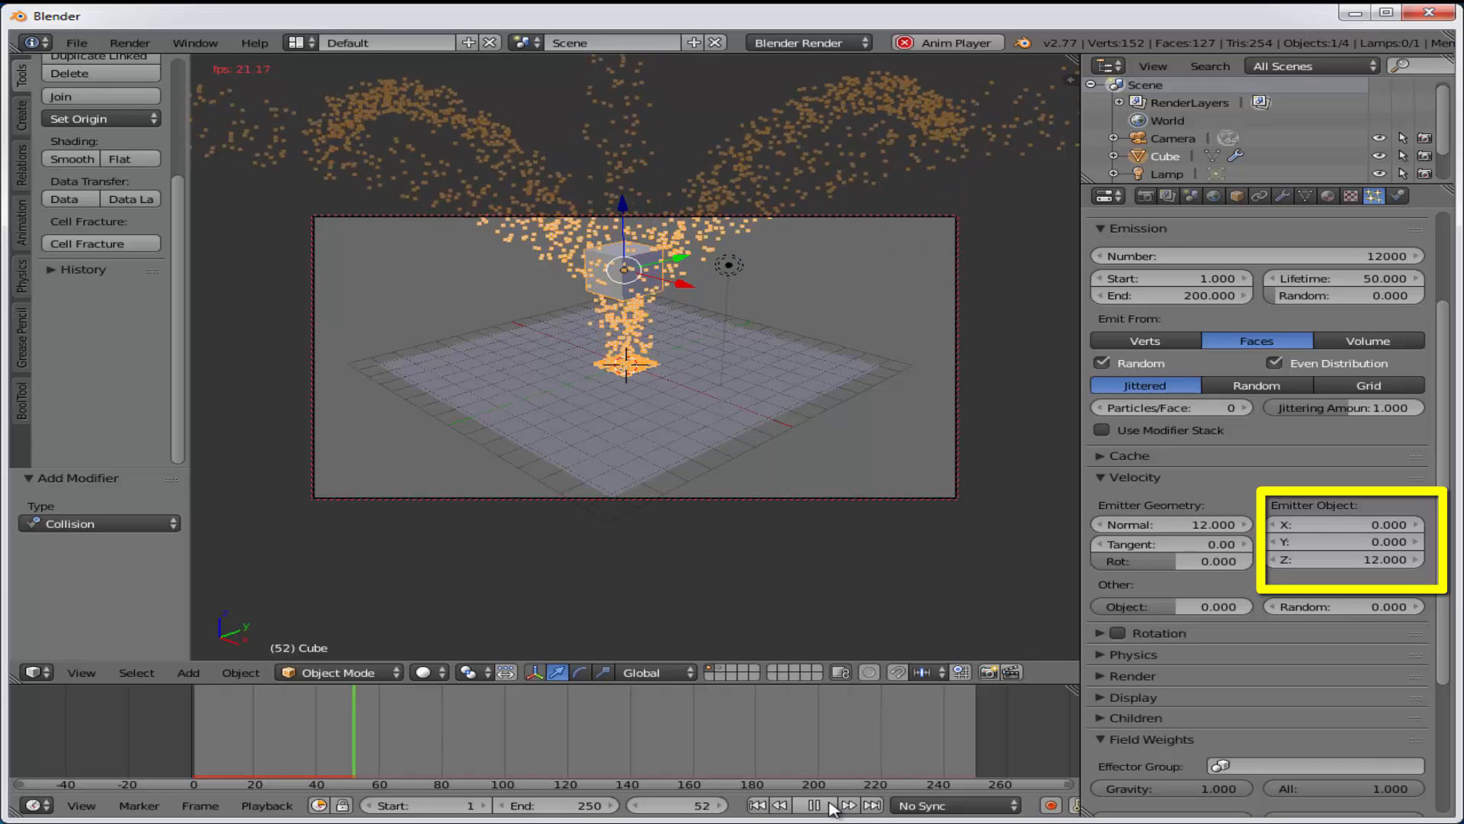
{"action": "left_click", "coordinate": [830, 805]}
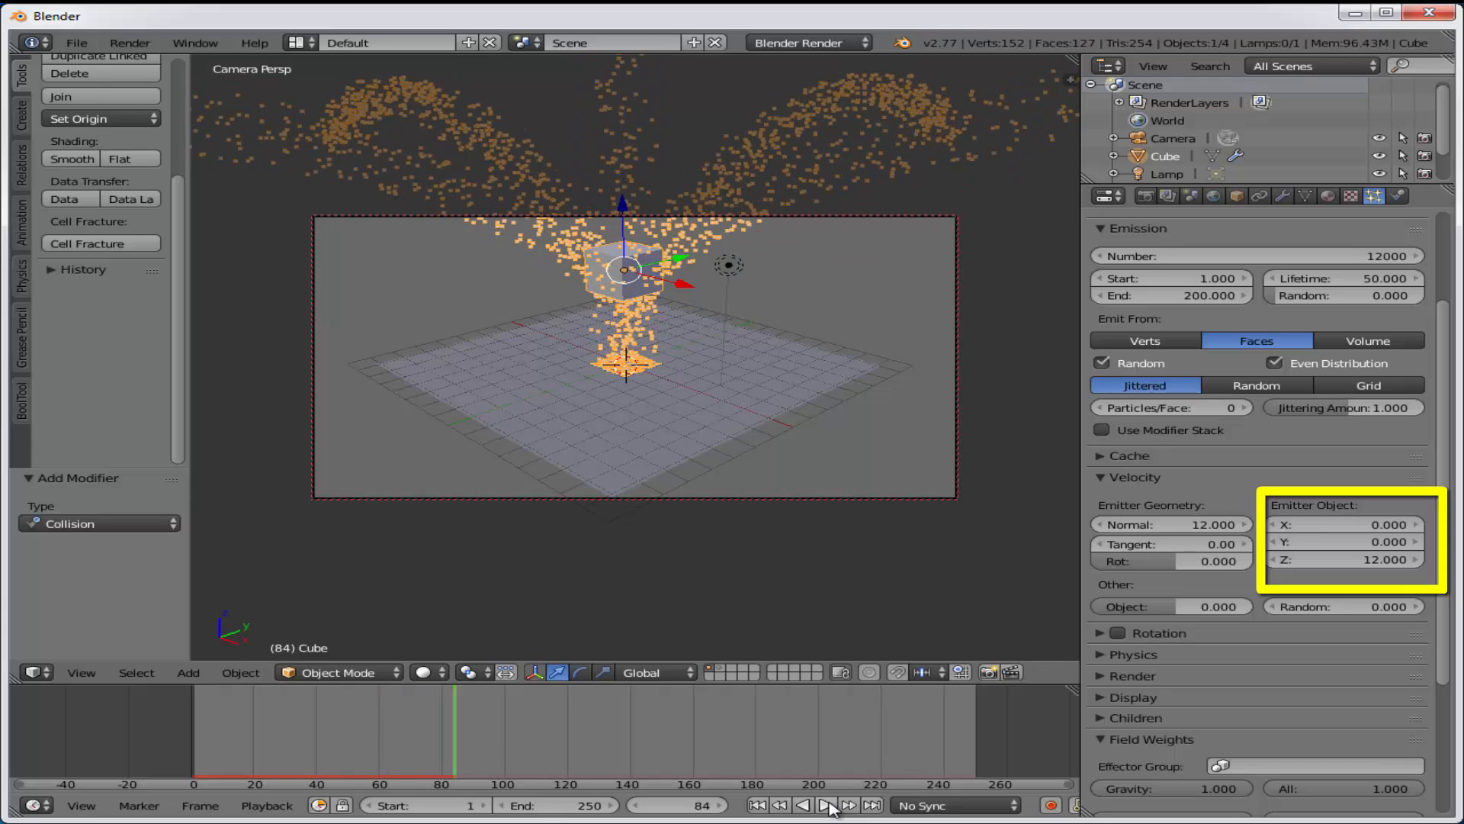
Set the Emitter Object velocity along Z to -12, play the animation from the start, and return to frame 1
{"action": "left_click", "coordinate": [1345, 561]}
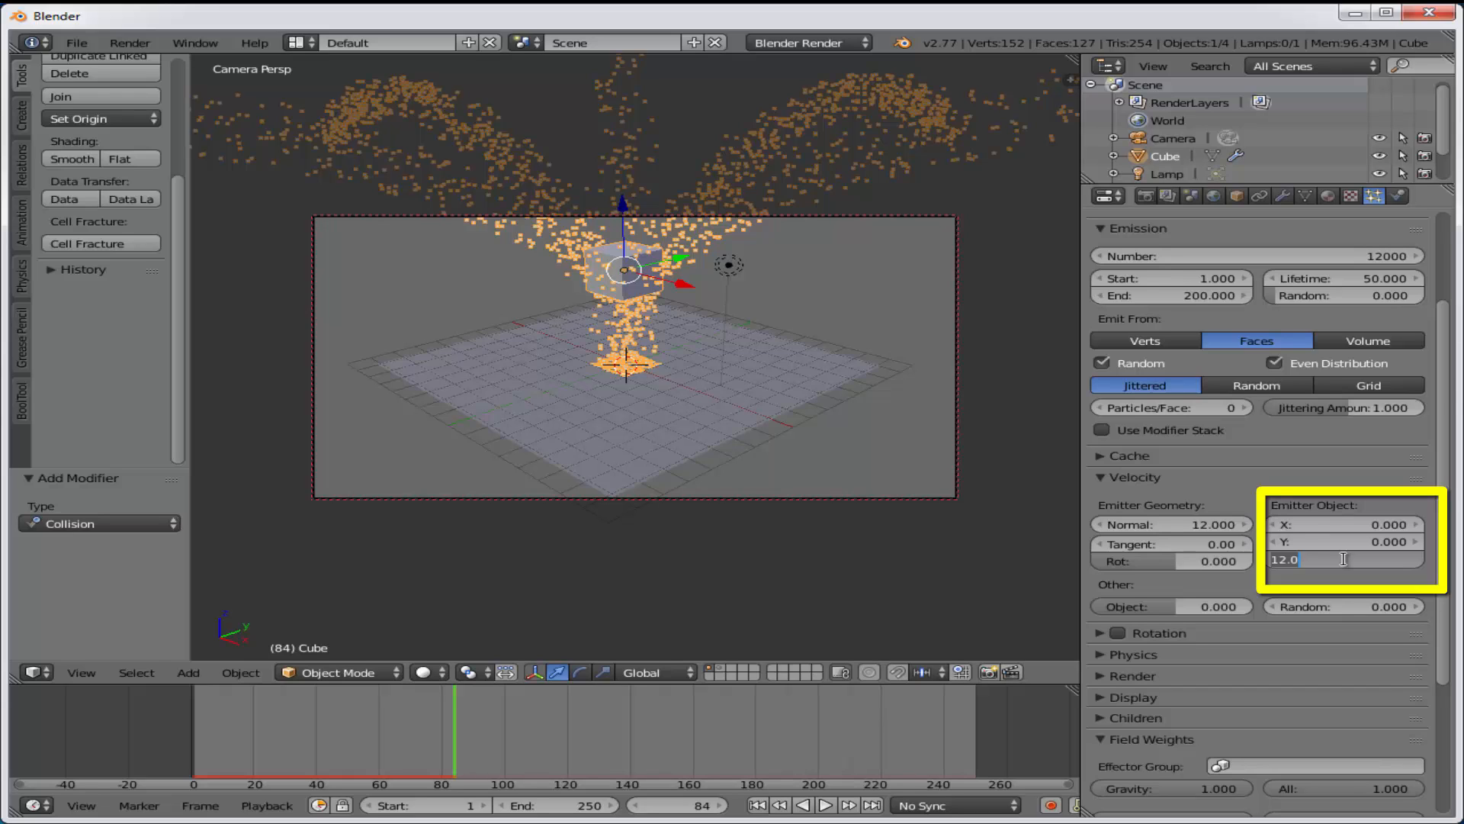
{"action": "key", "text": "BackSpace"}
{"action": "key", "text": "Return"}
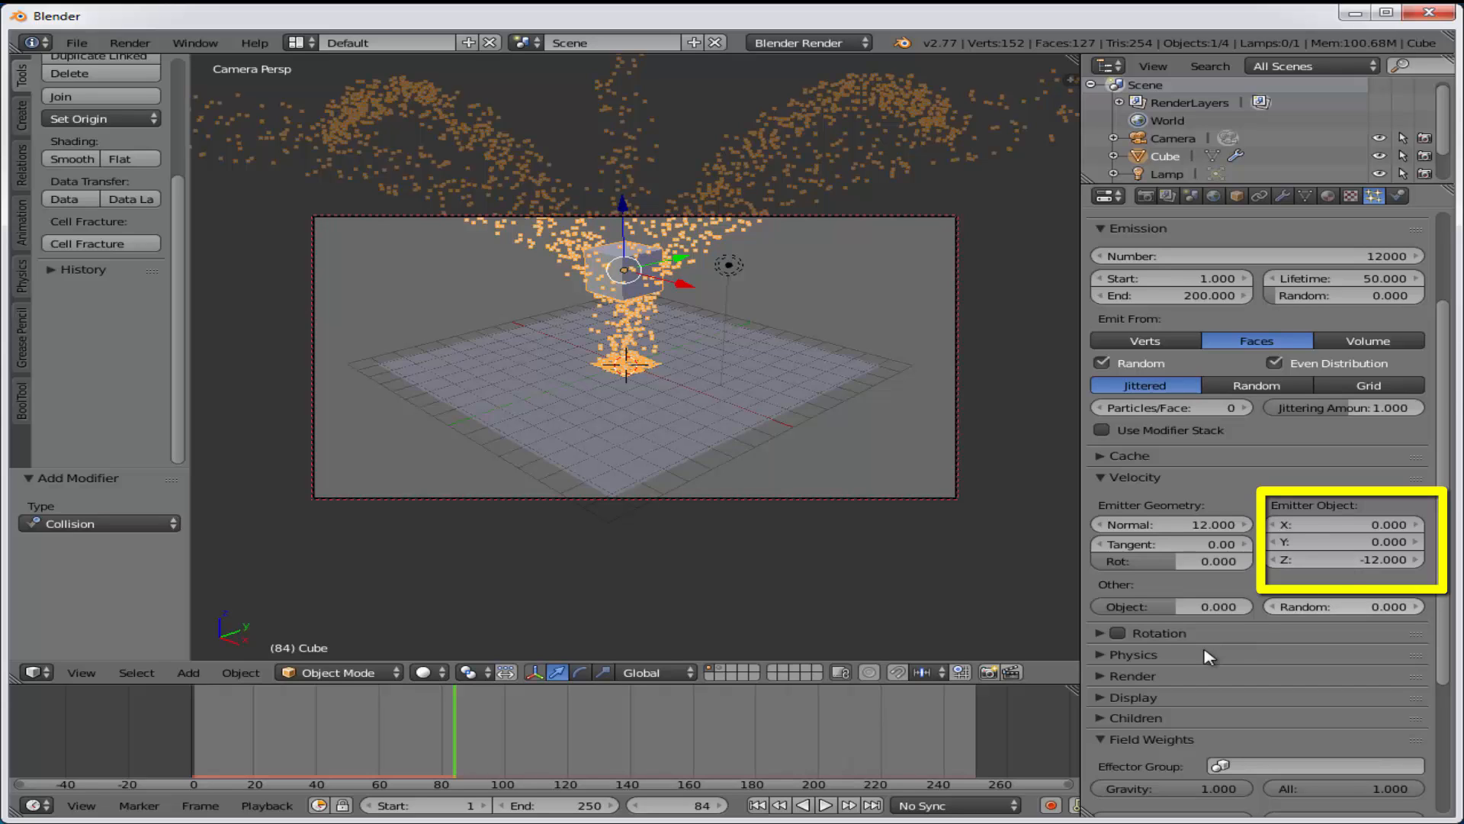
{"action": "left_click", "coordinate": [757, 806]}
{"action": "left_click", "coordinate": [824, 805]}
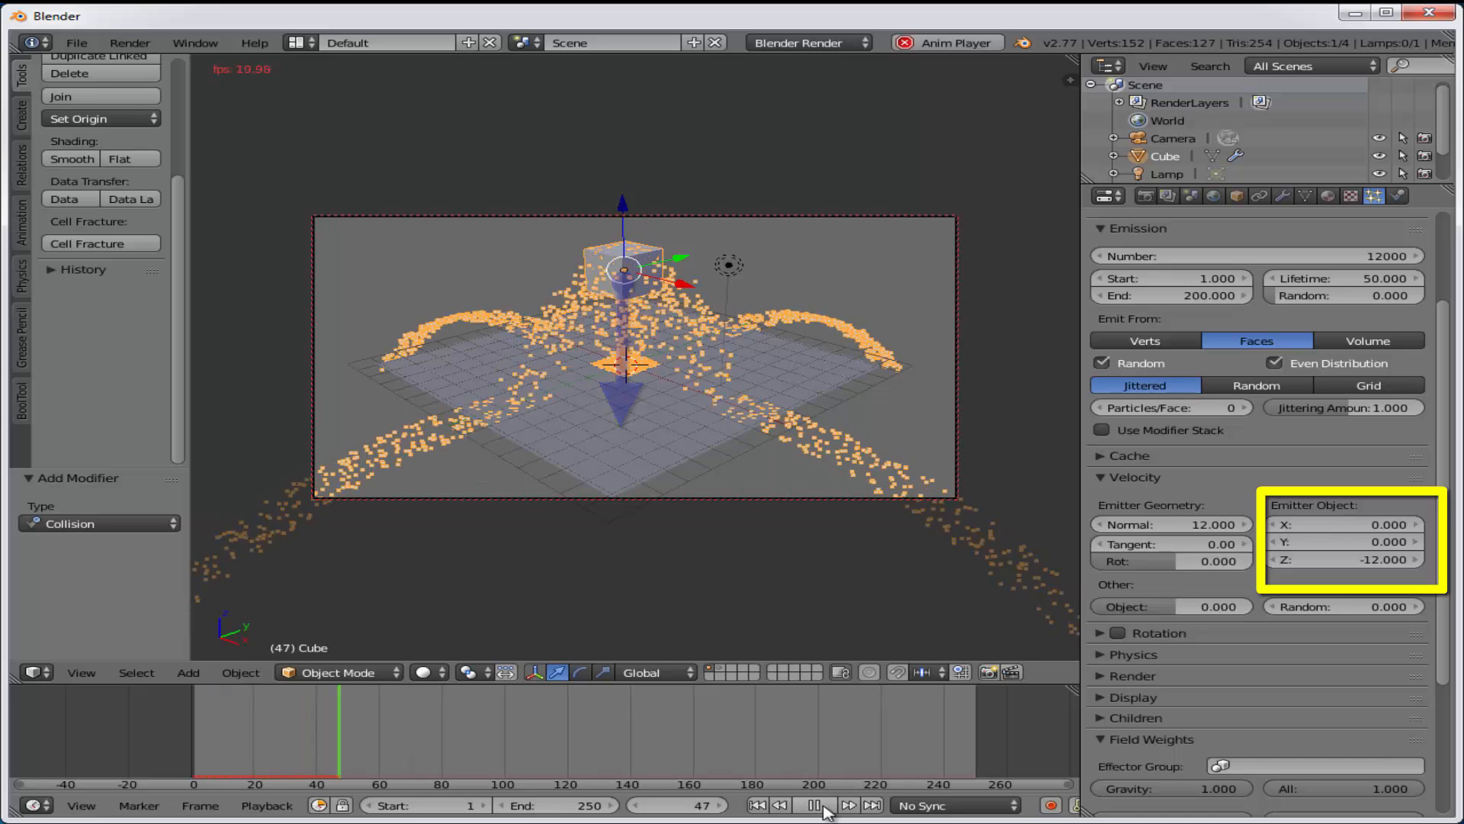
{"action": "left_click", "coordinate": [822, 805]}
{"action": "left_click", "coordinate": [758, 805]}
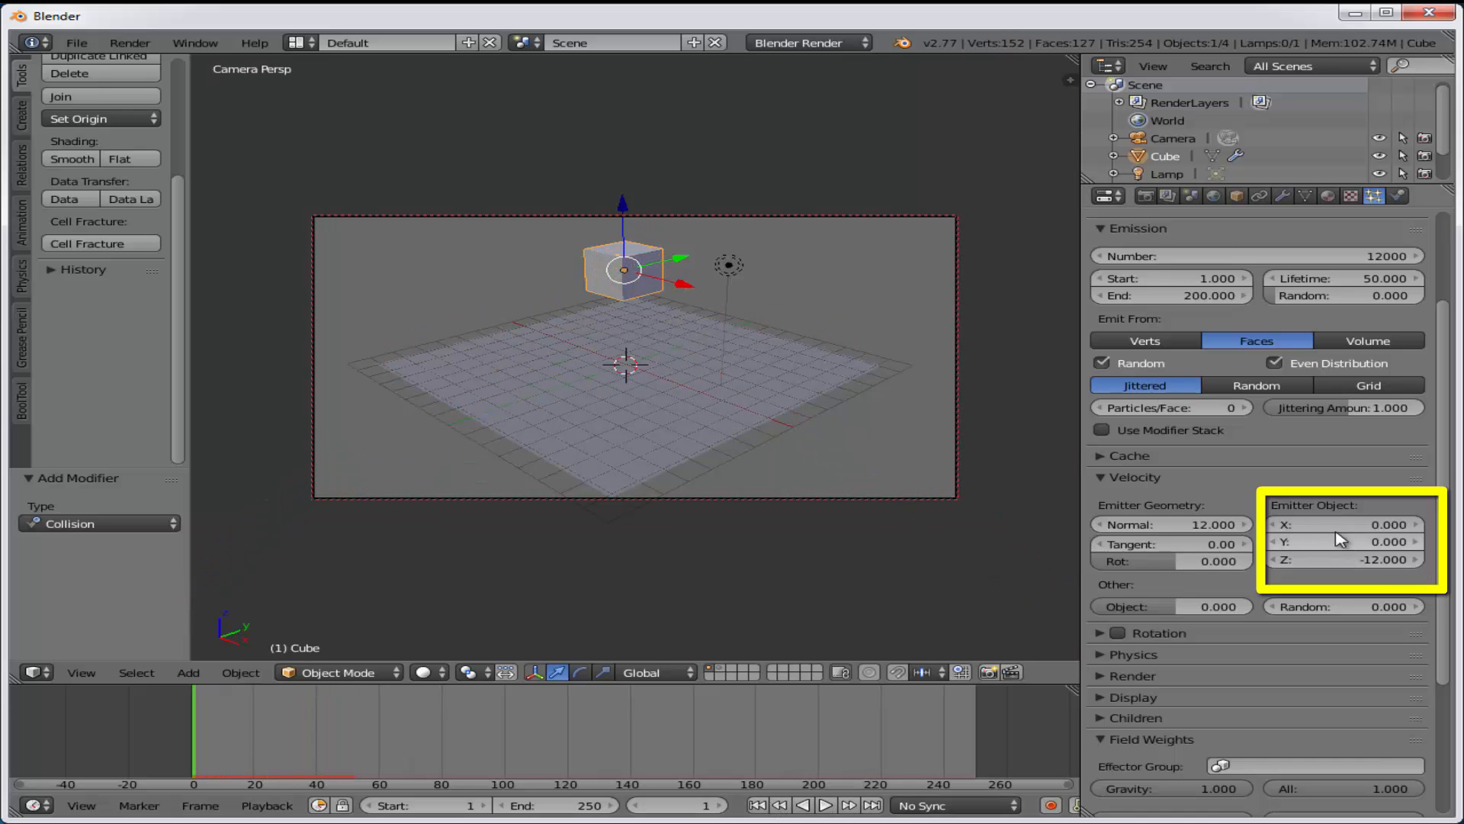